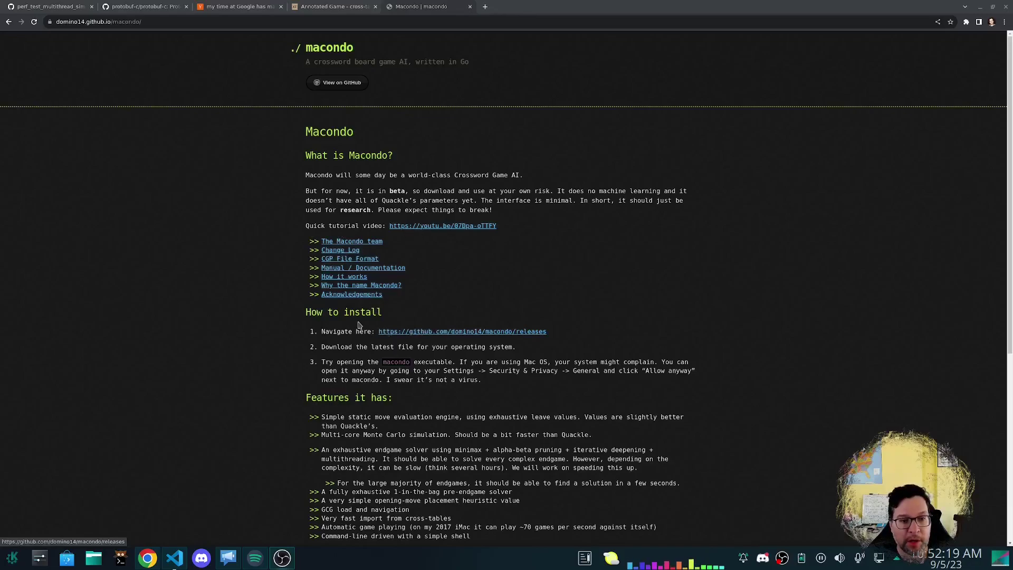
From the macondo releases page, download macondo-v0.8.5-linux-x86_64.zip under the v0.8.5 assets.
{"action": "left_click", "coordinate": [412, 331]}
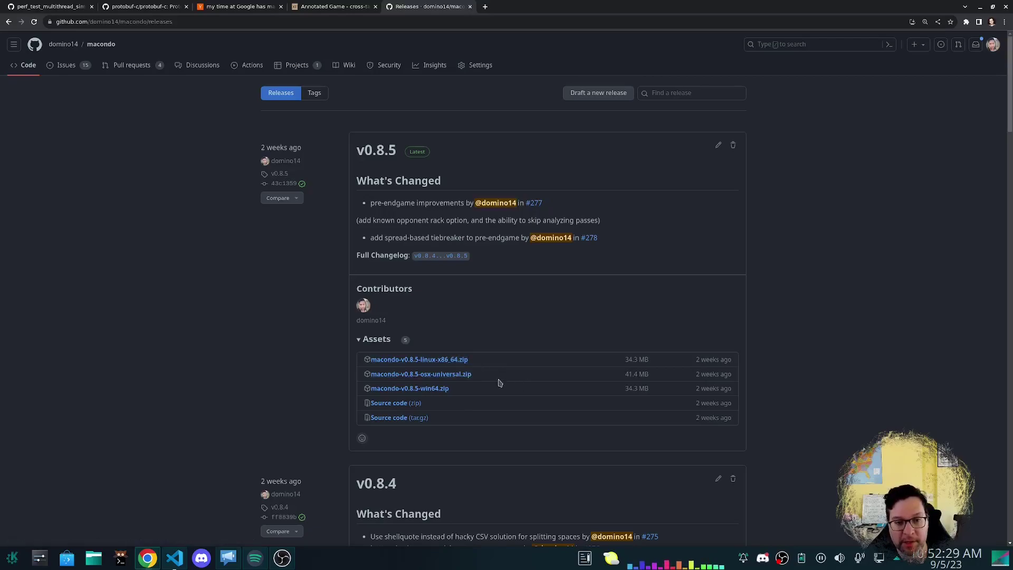
{"action": "triple_click", "coordinate": [498, 391]}
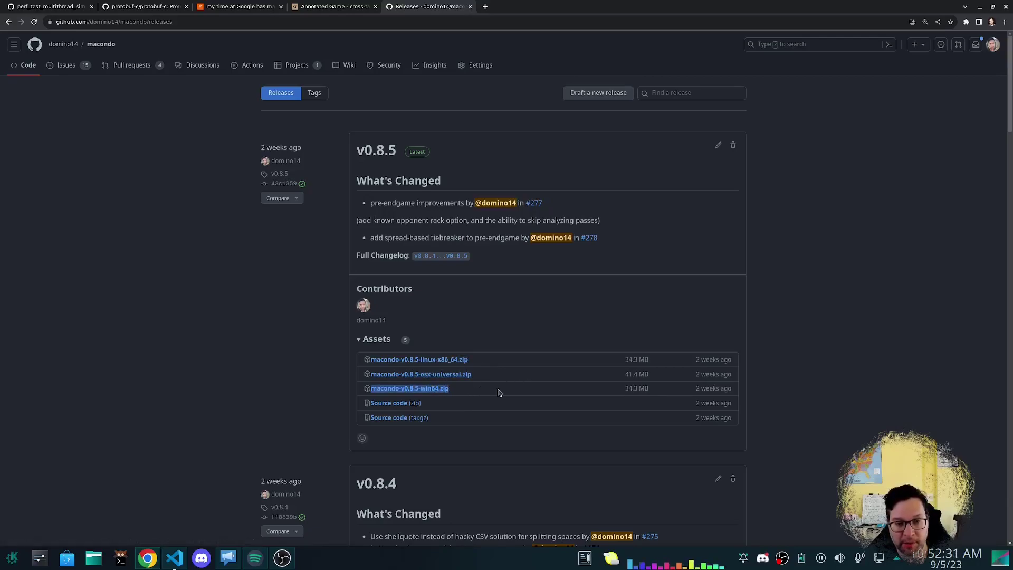
{"action": "left_click", "coordinate": [475, 389]}
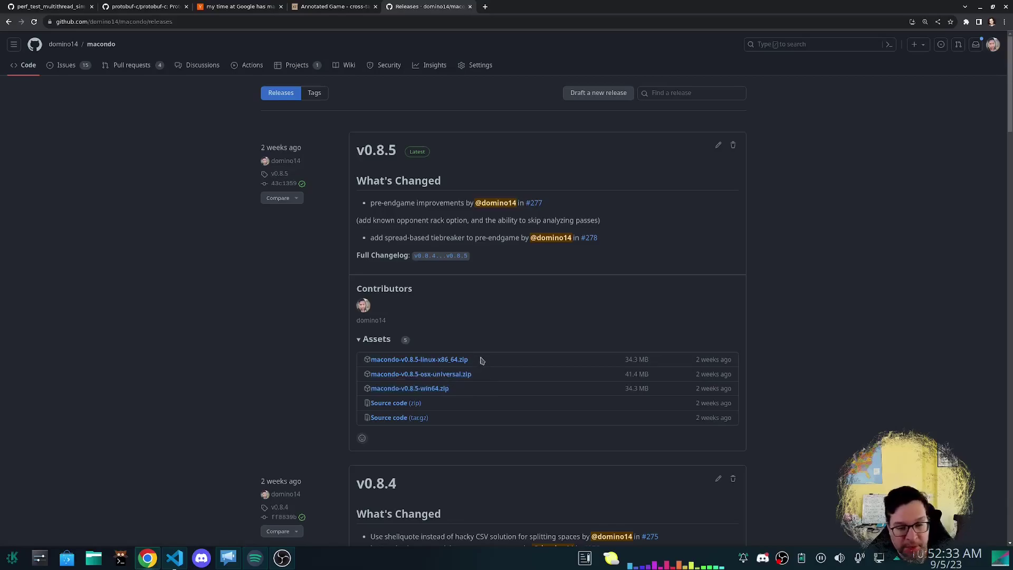
{"action": "left_click", "coordinate": [432, 361]}
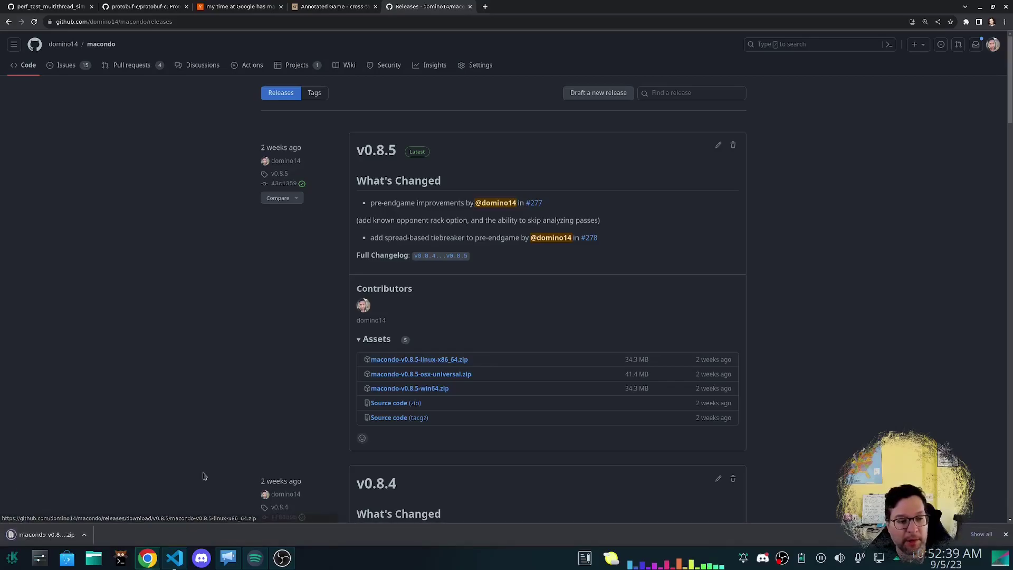
Open the downloaded zip in Ark and extract data and macondo into Downloads.
{"action": "left_click", "coordinate": [84, 535]}
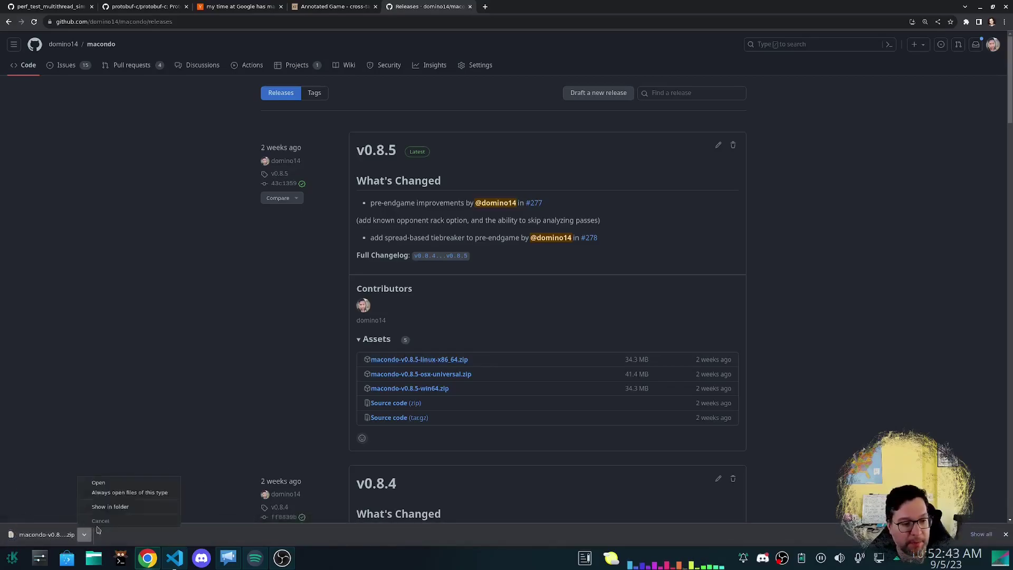
{"action": "left_click", "coordinate": [106, 507]}
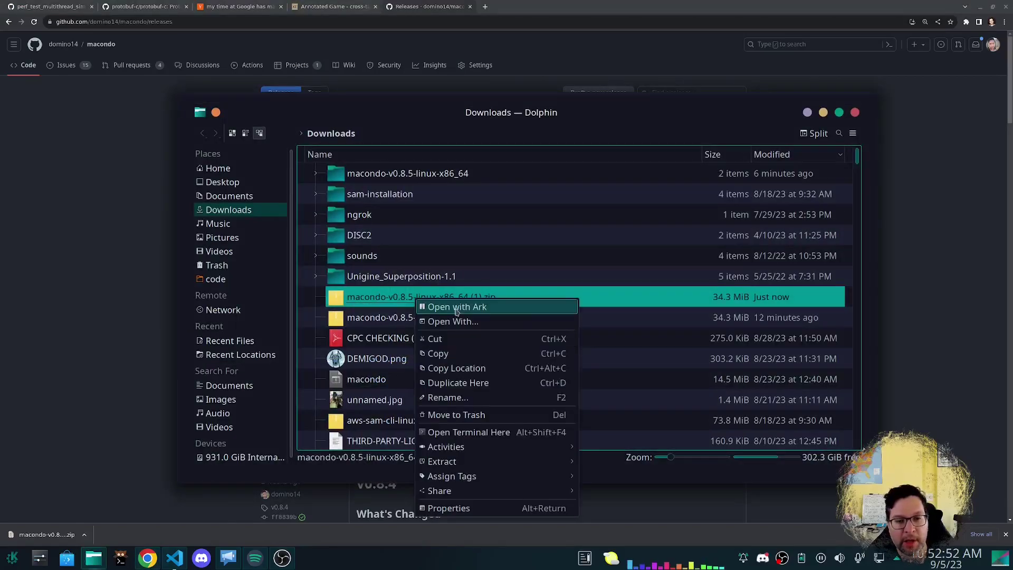
{"action": "key", "text": "Return"}
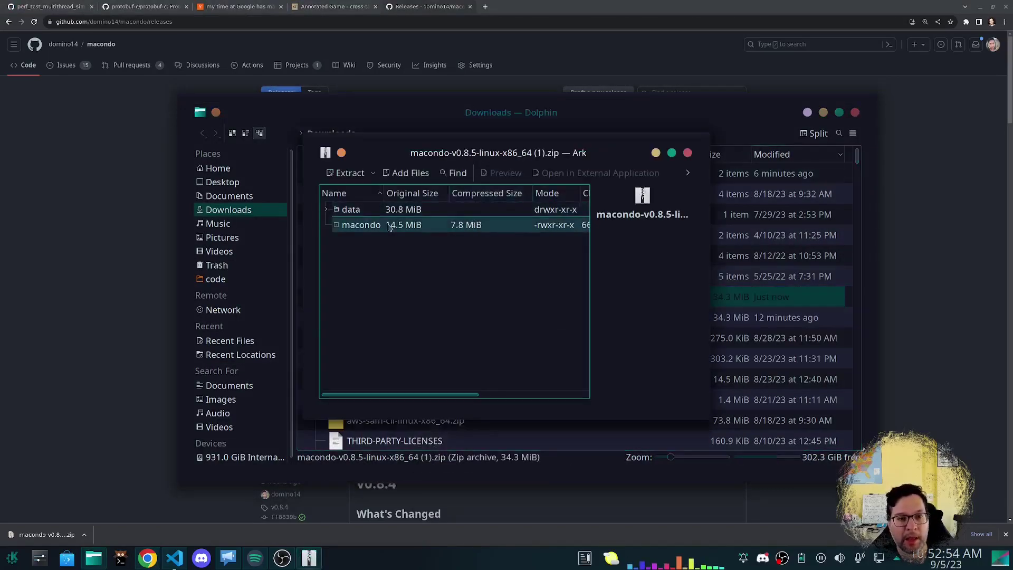
{"action": "left_click", "coordinate": [370, 225]}
{"action": "key", "text": "ctrl+a"}
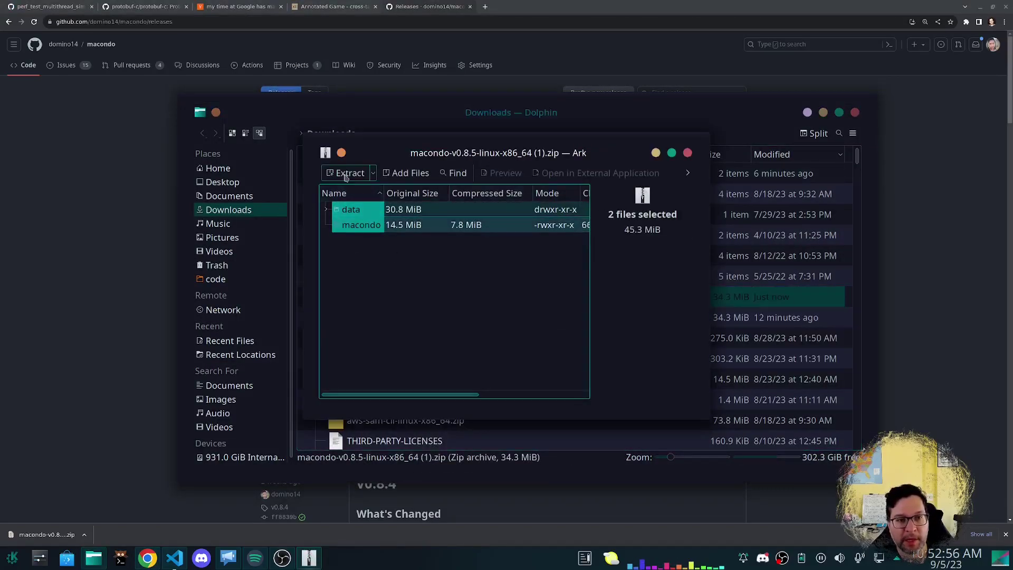
{"action": "left_click", "coordinate": [342, 173]}
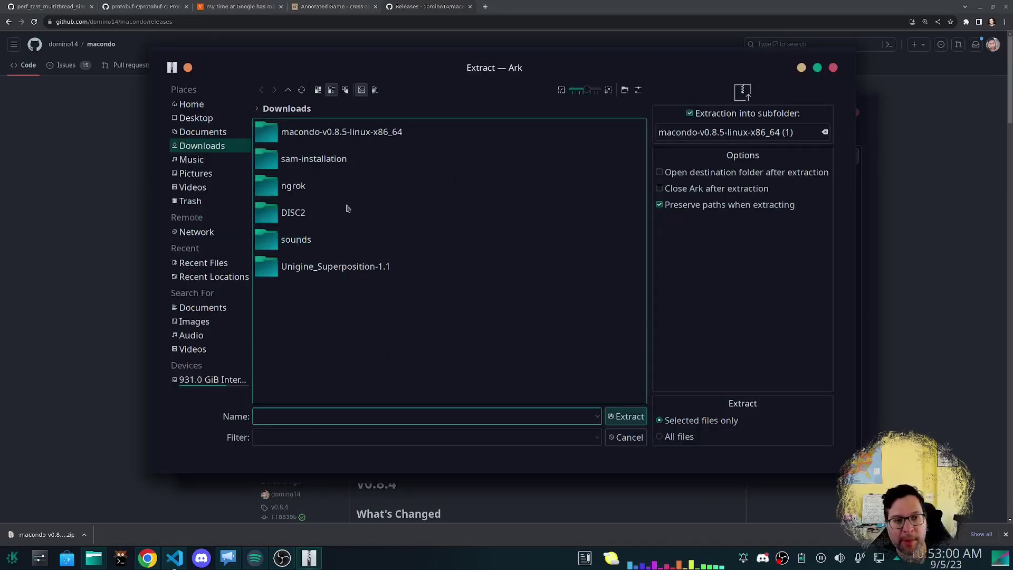
{"action": "left_click", "coordinate": [626, 416]}
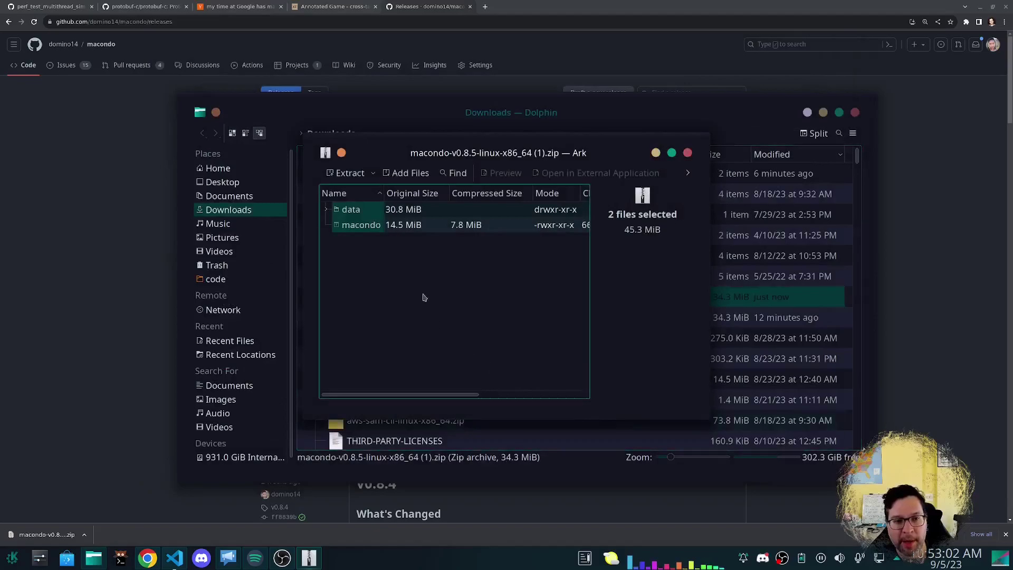
{"action": "left_click", "coordinate": [687, 154]}
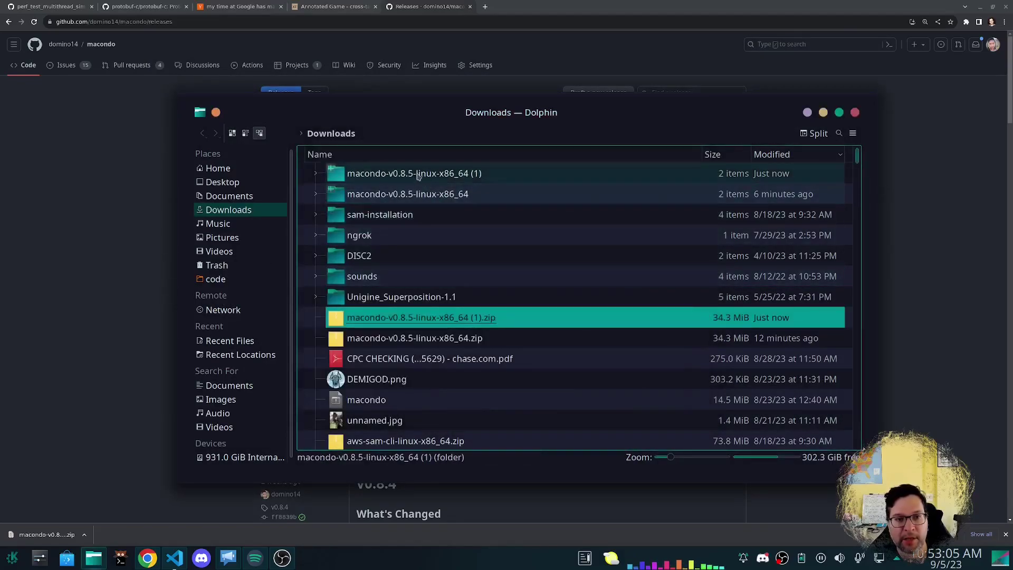
Launch the macondo executable from the extracted folder in kitty.
{"action": "double_click", "coordinate": [415, 174]}
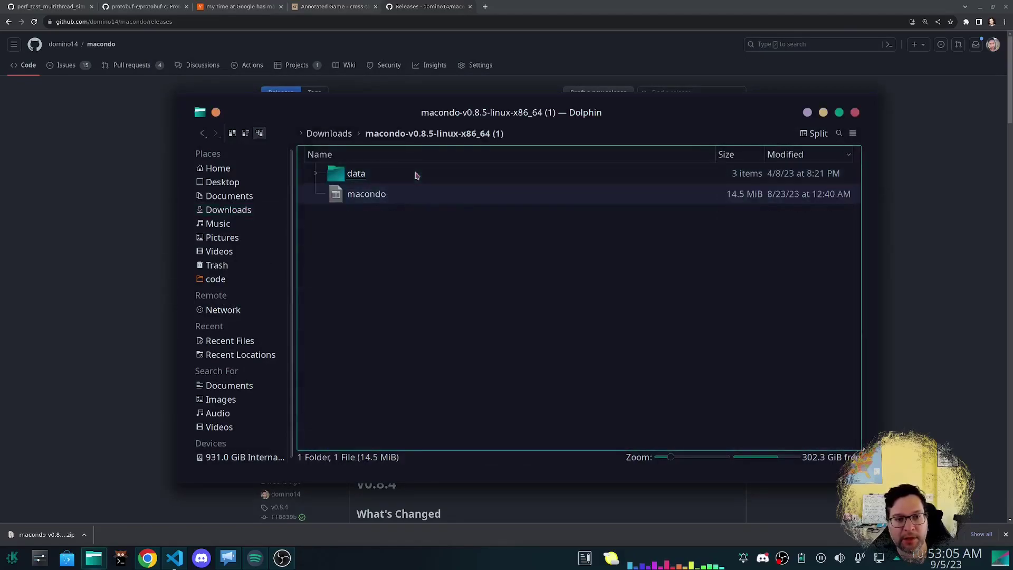
{"action": "right_click", "coordinate": [382, 201]}
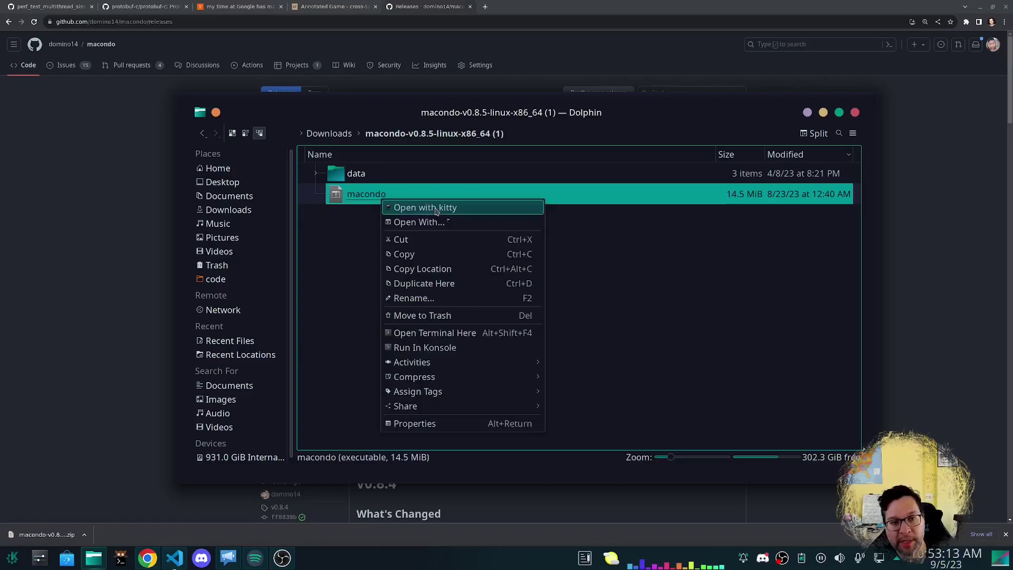
{"action": "left_click", "coordinate": [412, 210]}
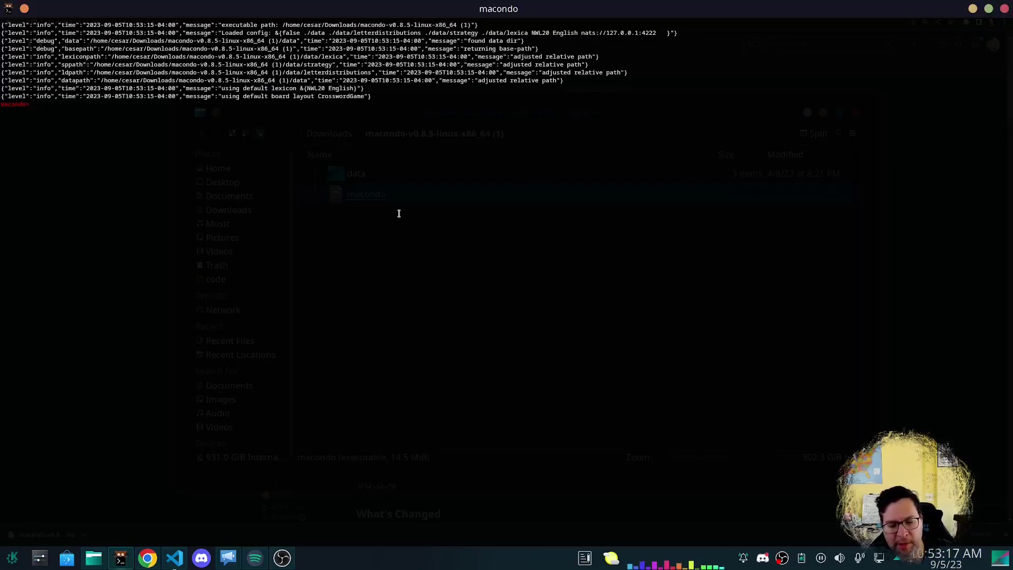
Enlarge the kitty font two steps and type 'set lexicon NWL18' at the macondo prompt.
{"action": "key", "text": "ctrl+shift+equal"}
{"action": "key", "text": "ctrl+shift+equal"}
{"action": "key", "text": "ctrl+shift+equal"}
{"action": "key", "text": "ctrl+shift+equal"}
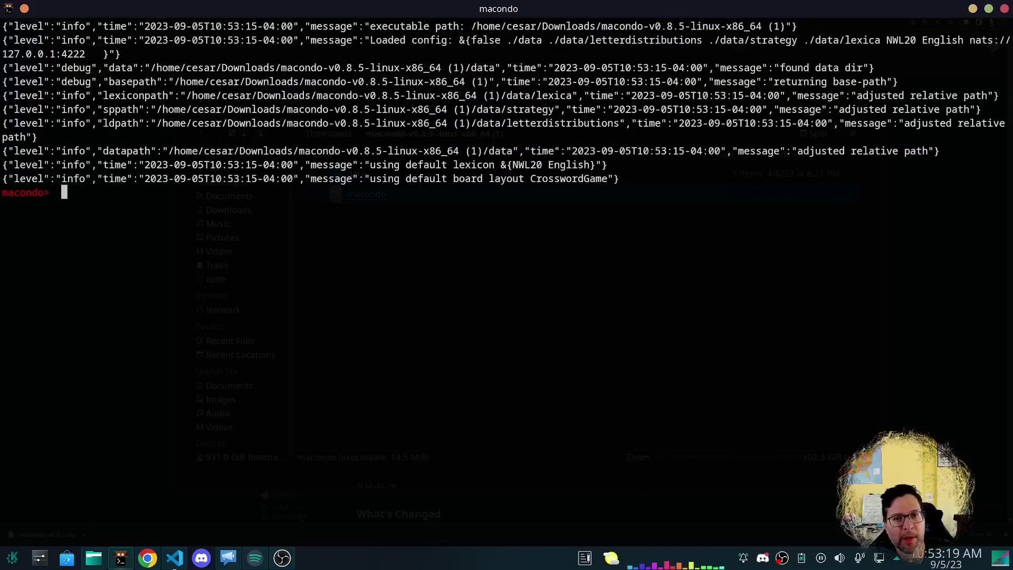
{"action": "key", "text": "ctrl+shift+equal"}
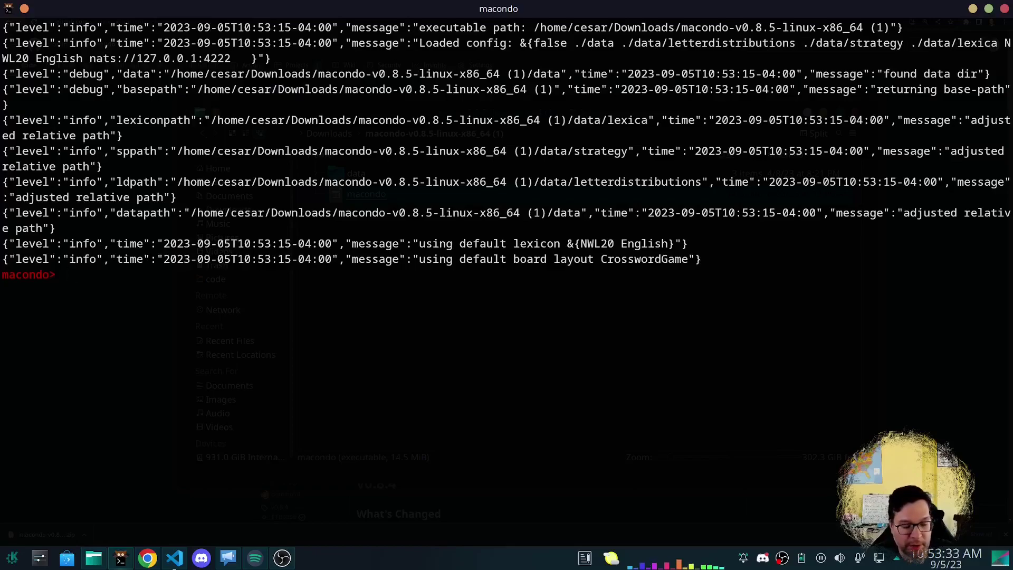
{"action": "type", "text": "new"}
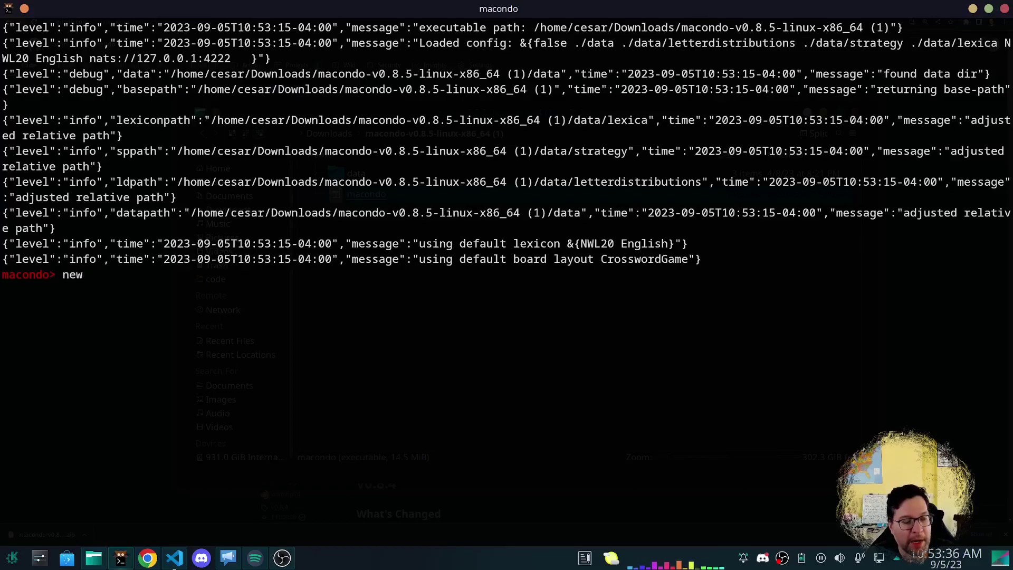
{"action": "key", "text": "BackSpace"}
{"action": "key", "text": "BackSpace"}
{"action": "key", "text": "BackSpace"}
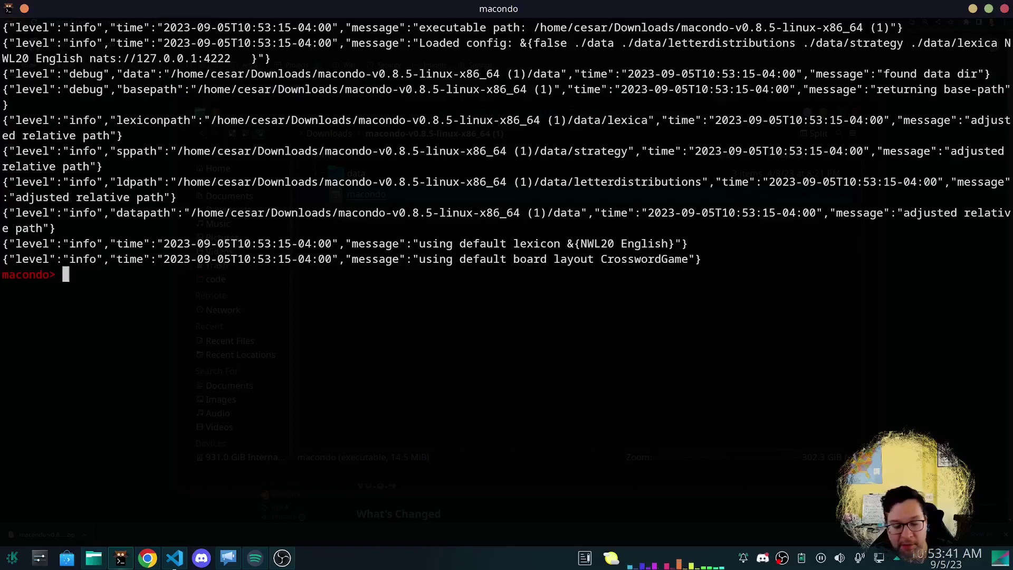
{"action": "type", "text": "set lexi"}
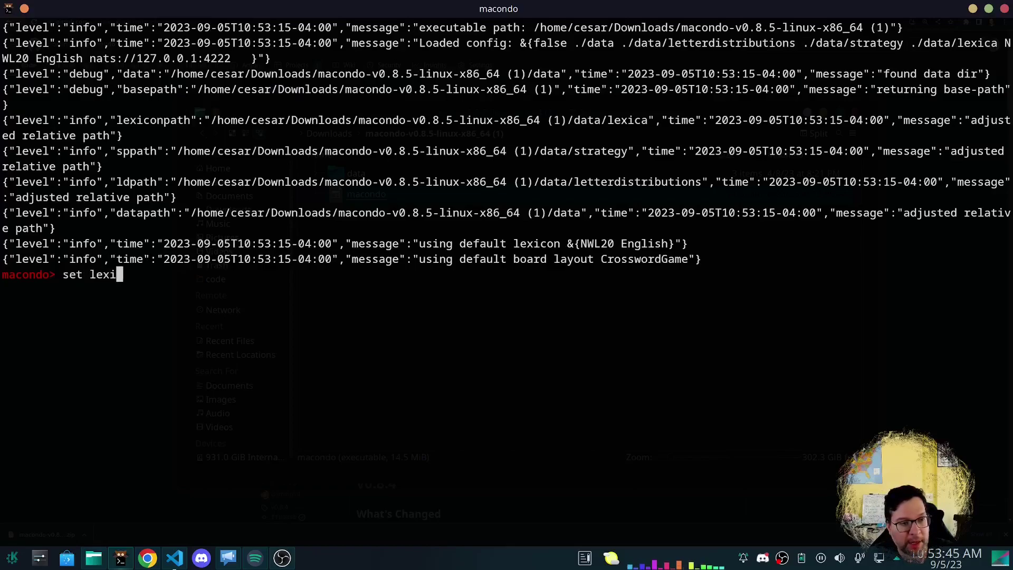
{"action": "type", "text": "con NWL18"}
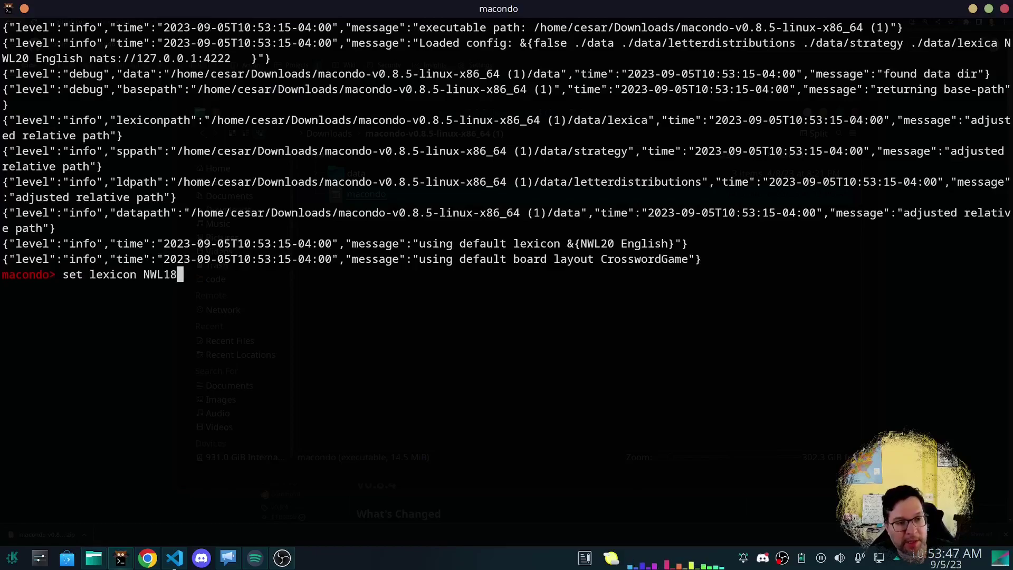
Run the NWL18 lexicon command, then browse Dolphin into data/lexica/gaddag to check the lexicon files.
{"action": "key", "text": "Return"}
{"action": "key", "text": "alt+Tab"}
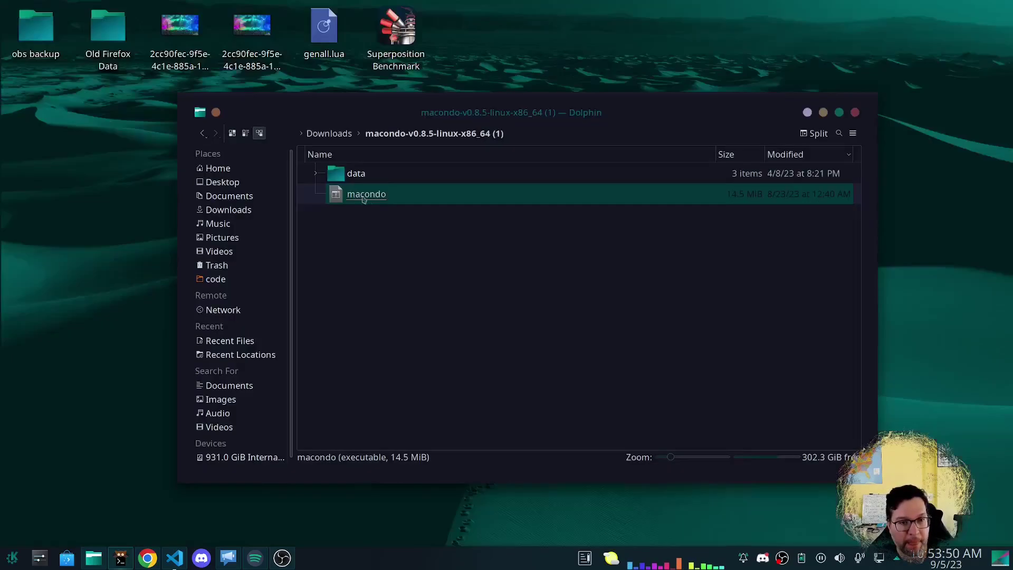
{"action": "double_click", "coordinate": [356, 175]}
{"action": "double_click", "coordinate": [356, 175]}
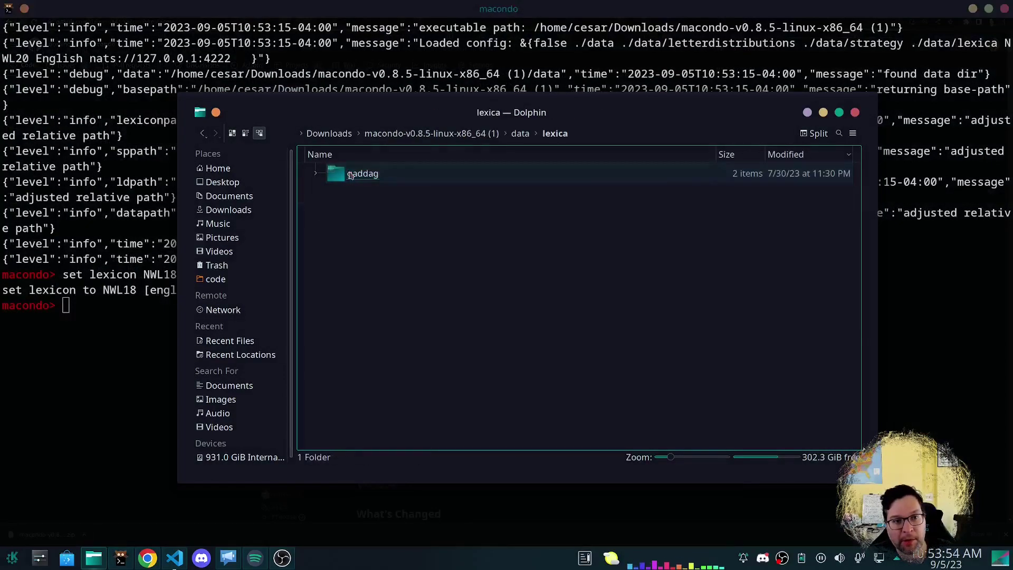
{"action": "double_click", "coordinate": [357, 174]}
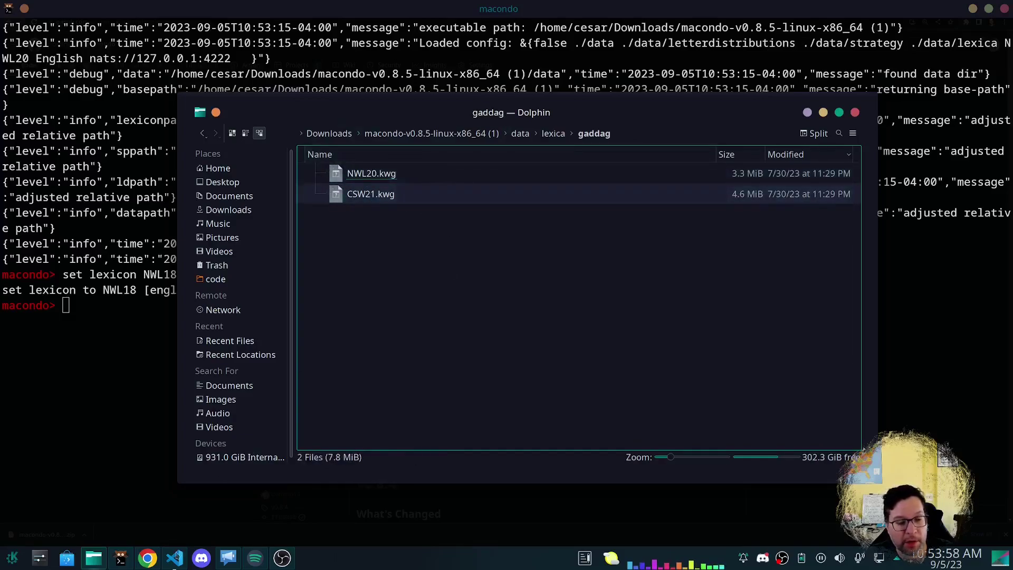
On the Macondo homepage's How to use section, select the liwords lexicon-files URL.
{"action": "left_click", "coordinate": [148, 558]}
{"action": "left_click", "coordinate": [6, 21]}
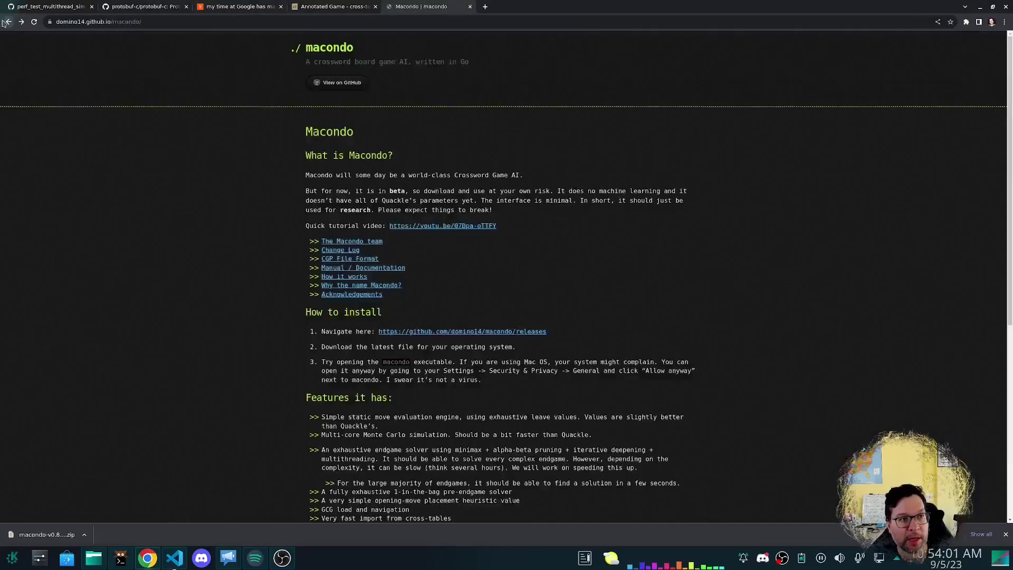
{"action": "scroll", "coordinate": [363, 258], "scroll_direction": "down", "scroll_amount": 6}
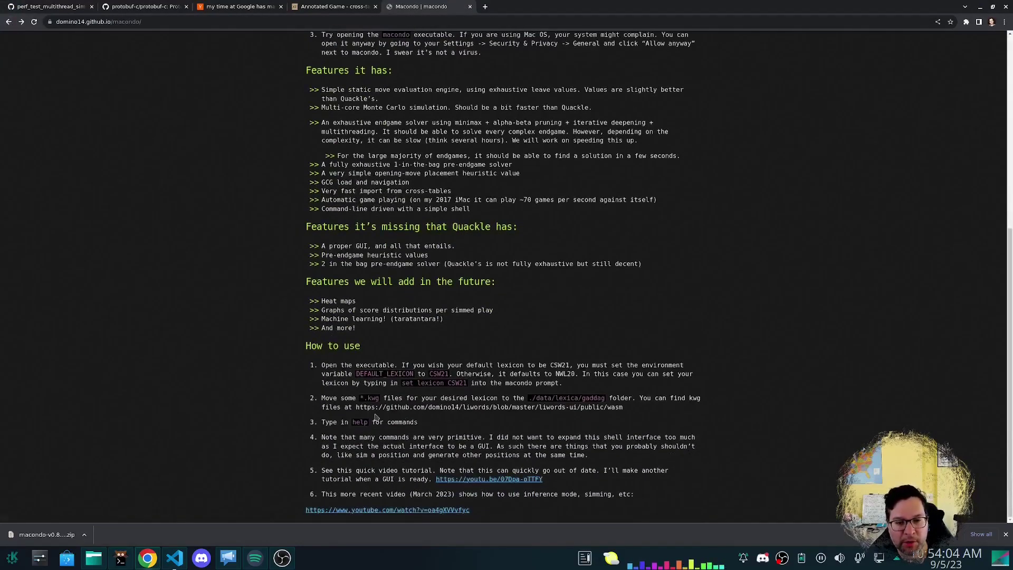
{"action": "left_click_drag", "start_coordinate": [357, 405], "coordinate": [574, 417]}
{"action": "key", "text": "ctrl+c"}
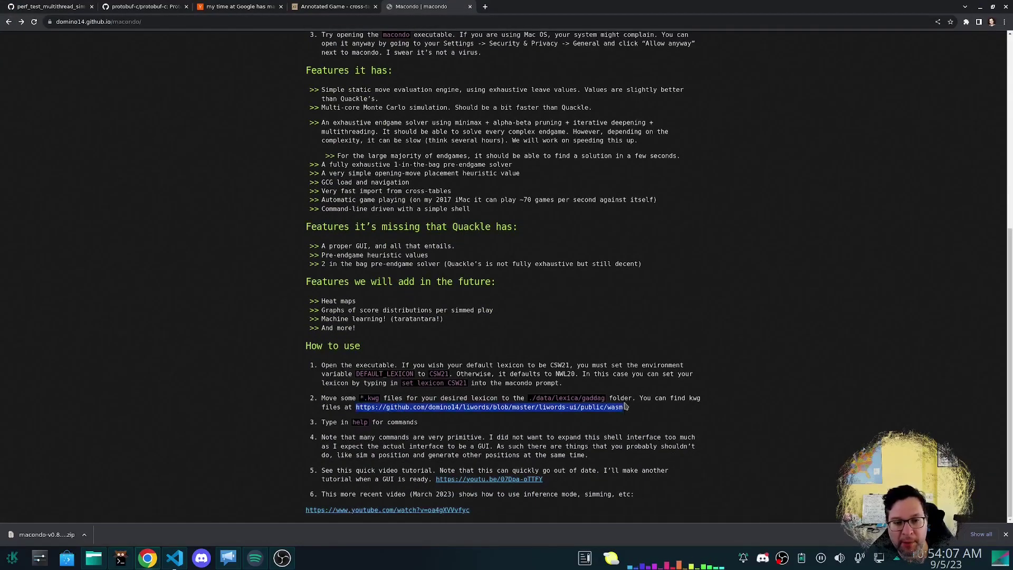
Open the copied liwords lexicon-files URL in a new tab and browse the wasm file list.
{"action": "key", "text": "ctrl+t"}
{"action": "key", "text": "ctrl+v"}
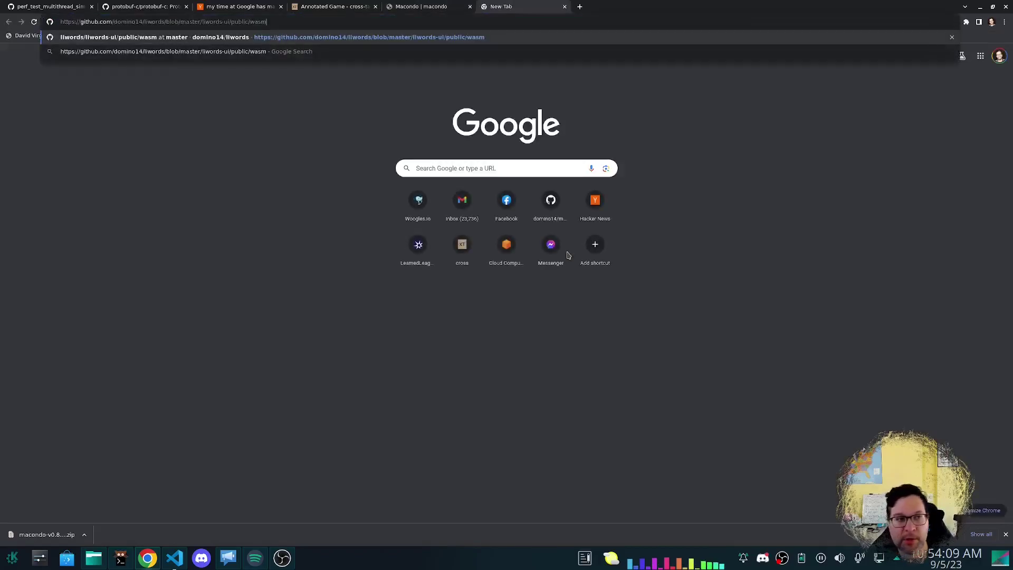
{"action": "key", "text": "Return"}
{"action": "scroll", "coordinate": [414, 281], "scroll_direction": "down", "scroll_amount": 3}
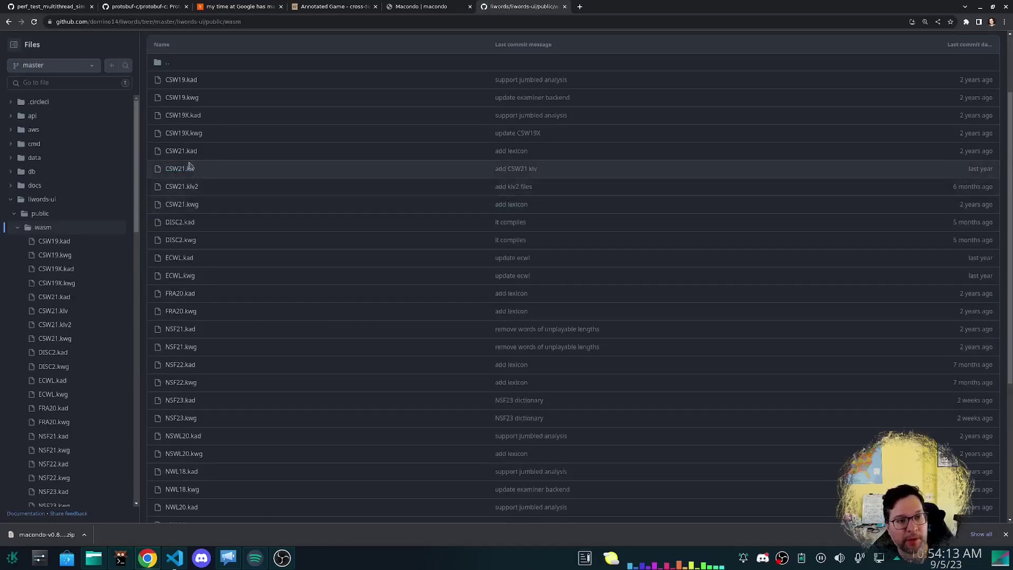
{"action": "scroll", "coordinate": [229, 256], "scroll_direction": "down", "scroll_amount": 5}
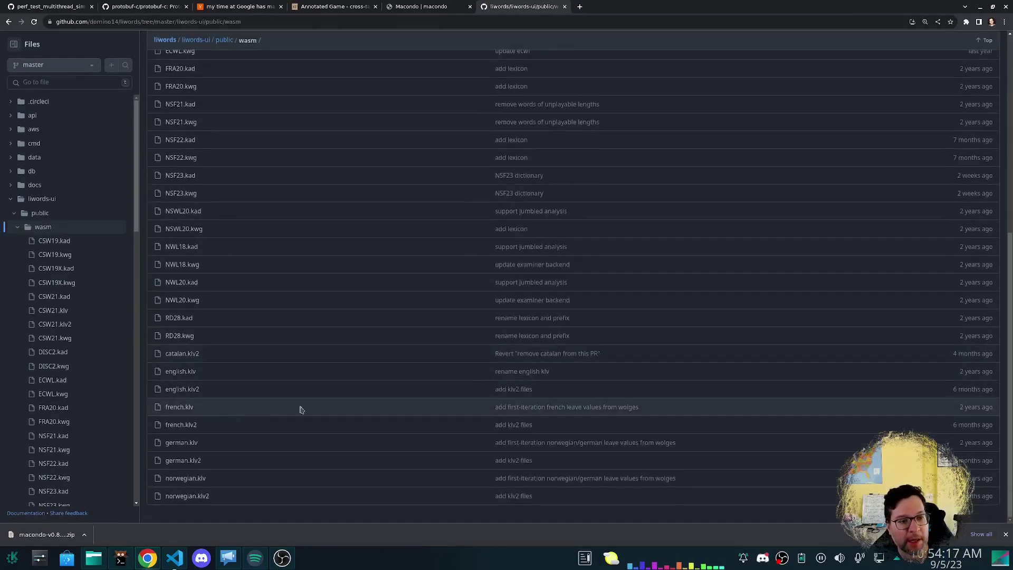
{"action": "scroll", "coordinate": [232, 327], "scroll_direction": "up", "scroll_amount": 2}
{"action": "scroll", "coordinate": [229, 326], "scroll_direction": "up", "scroll_amount": 3}
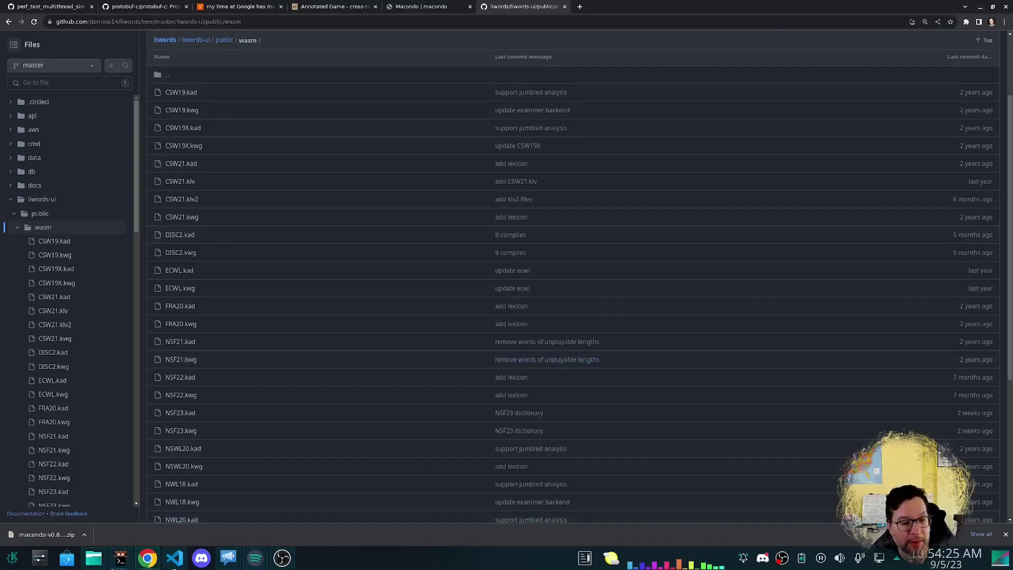
Try 'new' in Macondo, which fails without NWL18.kwg, then open NWL18.kwg's GitHub page.
{"action": "left_click", "coordinate": [115, 568]}
{"action": "type", "text": "new"}
{"action": "key", "text": "Return"}
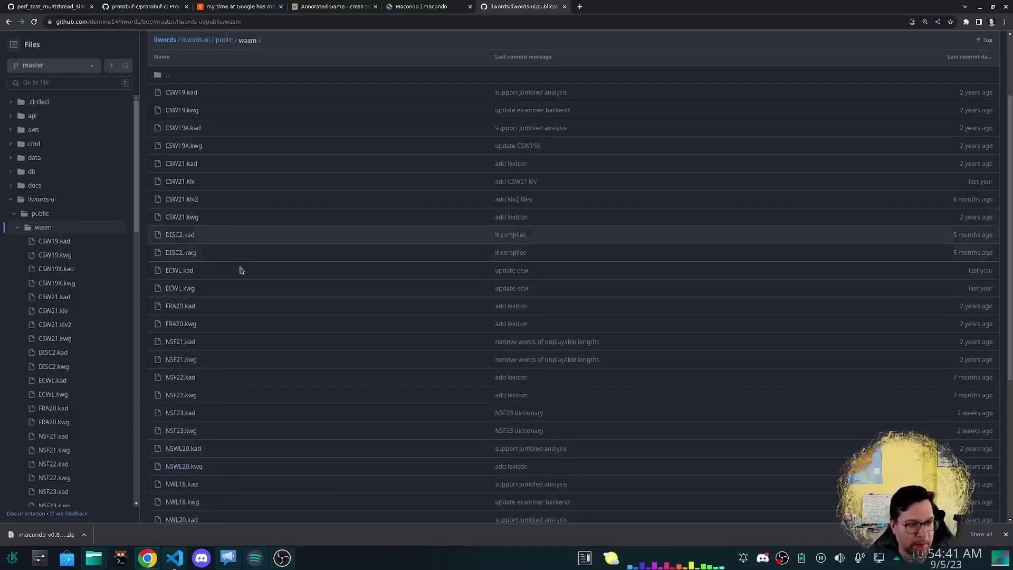
{"action": "scroll", "coordinate": [242, 271], "scroll_direction": "down", "scroll_amount": 5}
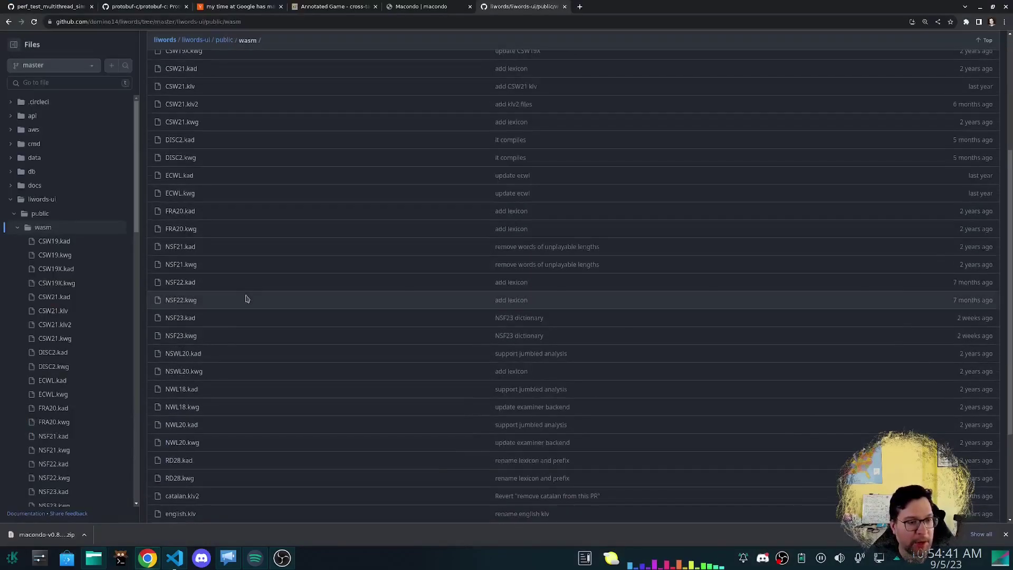
{"action": "left_click", "coordinate": [174, 264]}
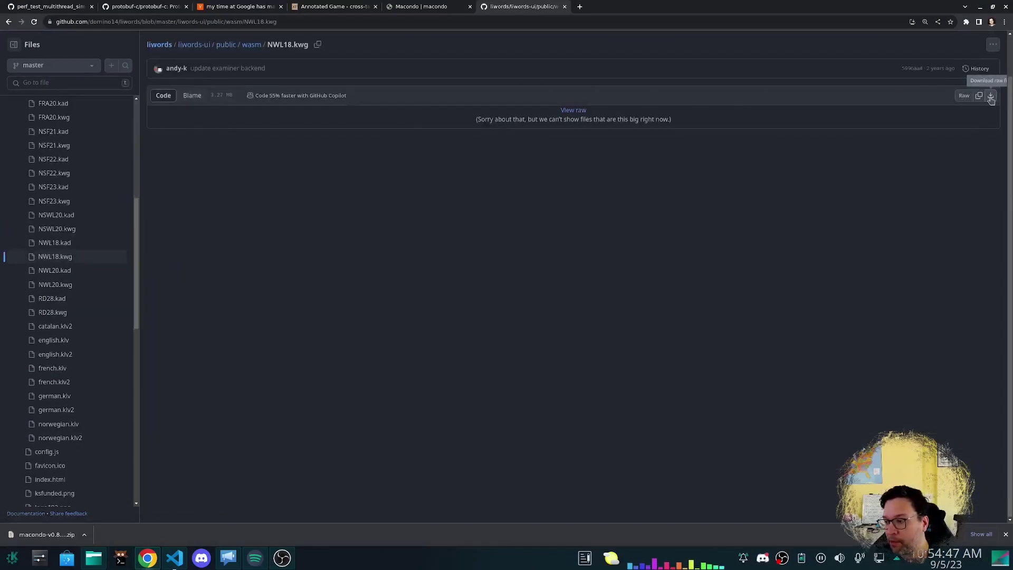
Download the raw NWL18.kwg and move it into the macondo-v0.8.5-linux-x86_64 (1) folder.
{"action": "left_click", "coordinate": [990, 97]}
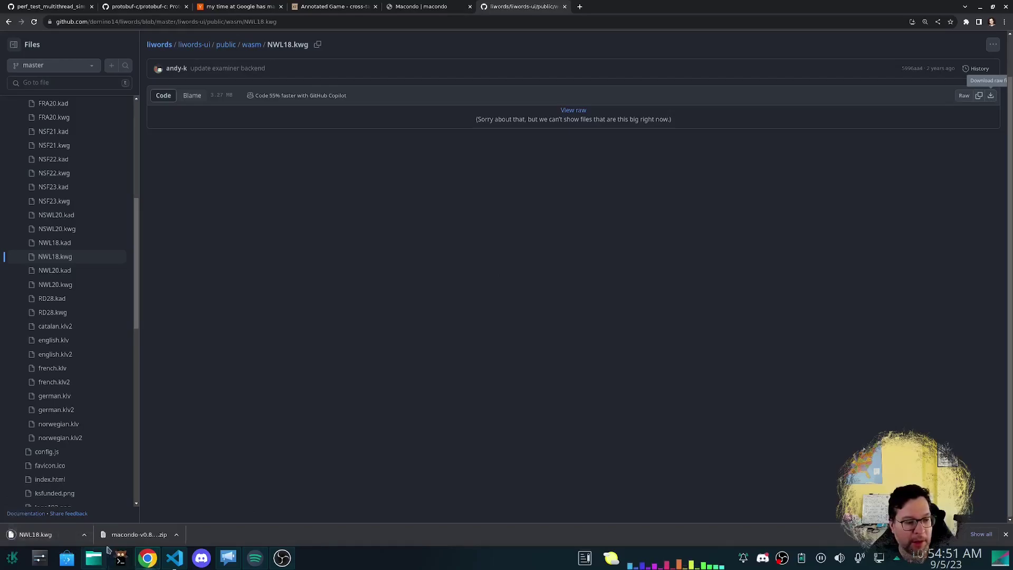
{"action": "left_click", "coordinate": [82, 541]}
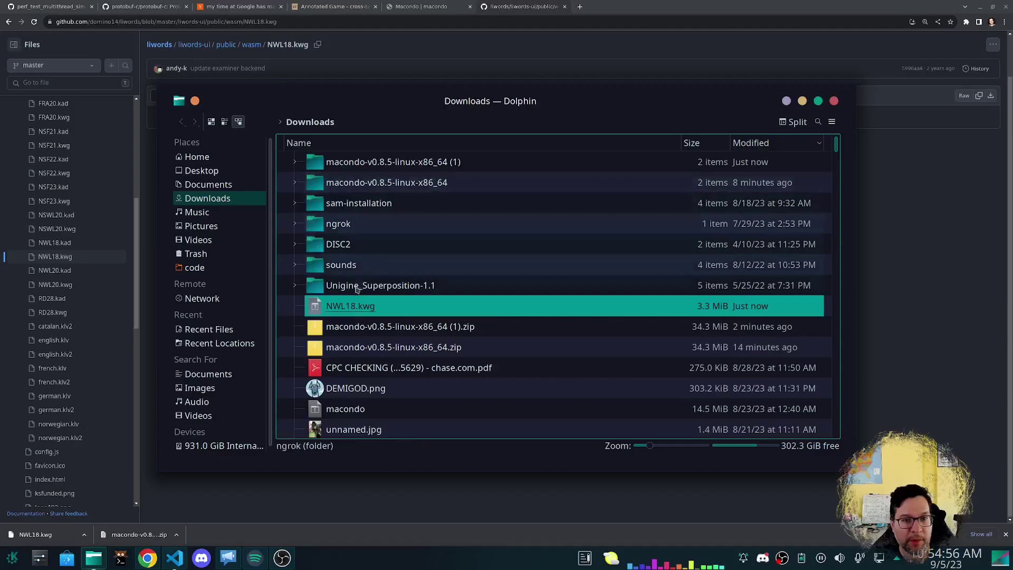
{"action": "left_click_drag", "start_coordinate": [356, 312], "coordinate": [335, 166]}
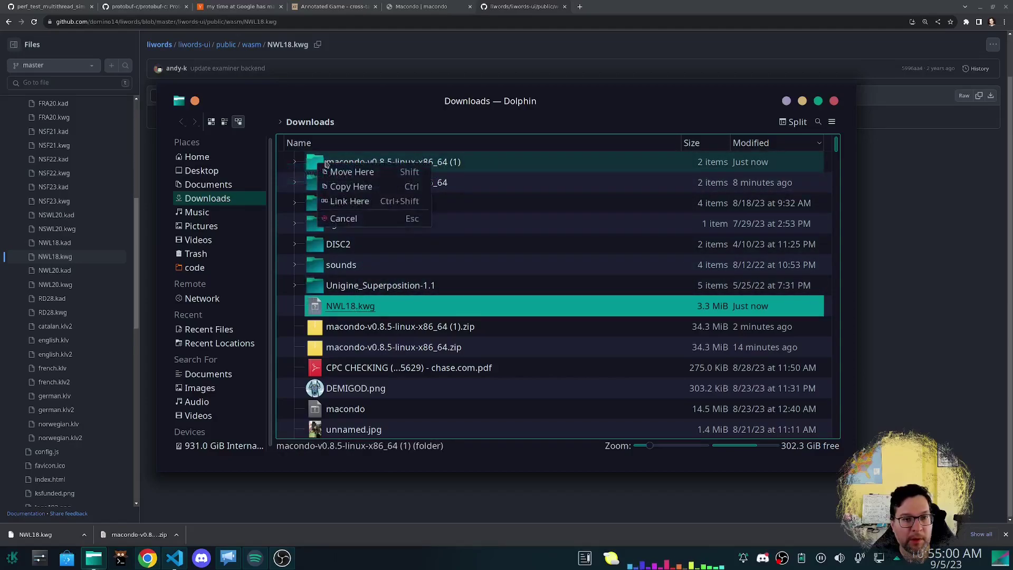
{"action": "left_click", "coordinate": [337, 173]}
{"action": "double_click", "coordinate": [338, 162]}
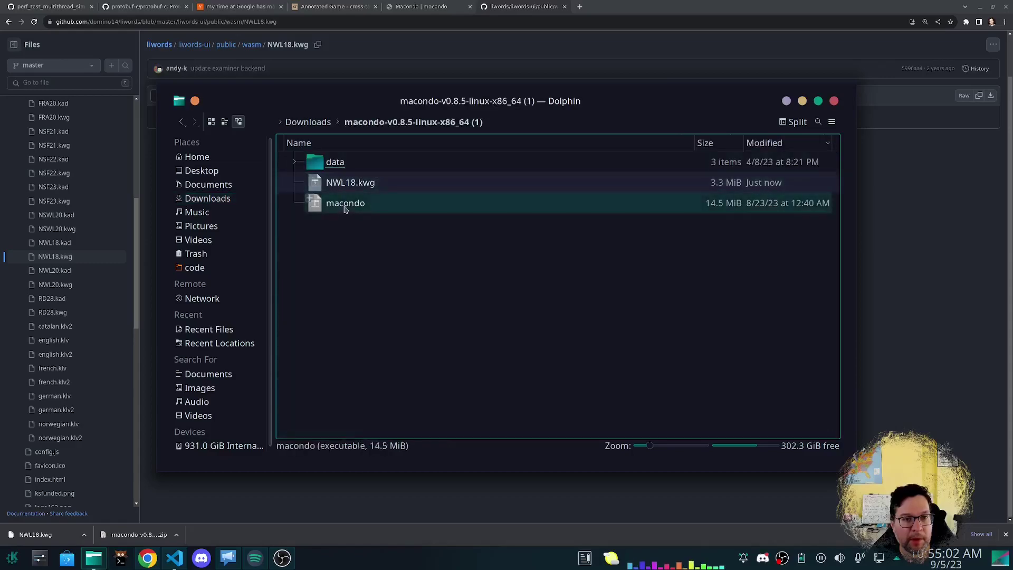
Move NWL18.kwg down through data and lexica into gaddag, then close Dolphin.
{"action": "left_click", "coordinate": [341, 182]}
{"action": "mouse_move", "coordinate": [341, 182]}
{"action": "left_mouse_down"}
{"action": "mouse_move", "coordinate": [328, 181]}
{"action": "mouse_move", "coordinate": [327, 169]}
{"action": "left_mouse_up"}
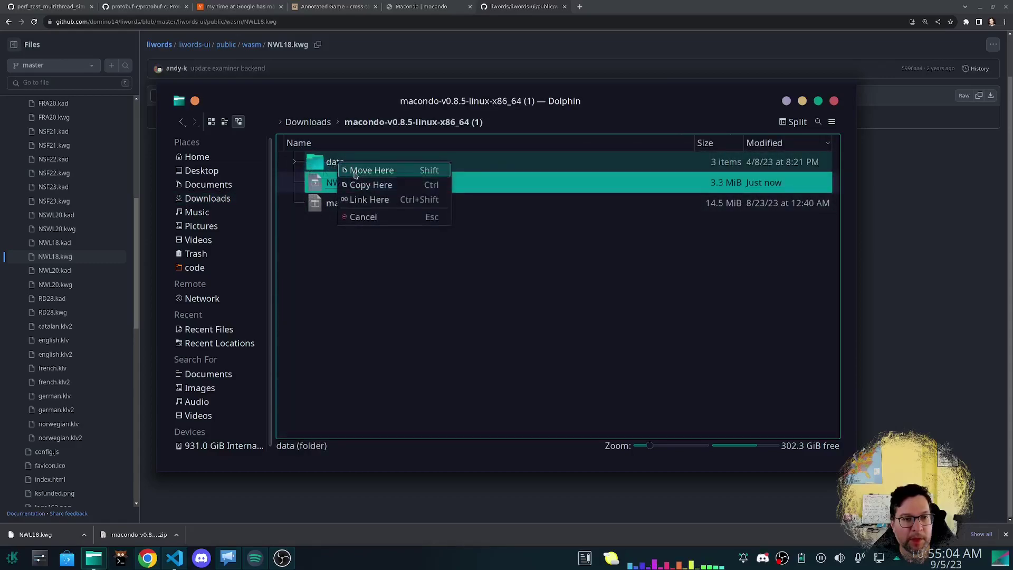
{"action": "left_click", "coordinate": [343, 169]}
{"action": "double_click", "coordinate": [327, 164]}
{"action": "left_click_drag", "start_coordinate": [344, 224], "coordinate": [328, 164]}
{"action": "left_click", "coordinate": [346, 165]}
{"action": "double_click", "coordinate": [340, 162]}
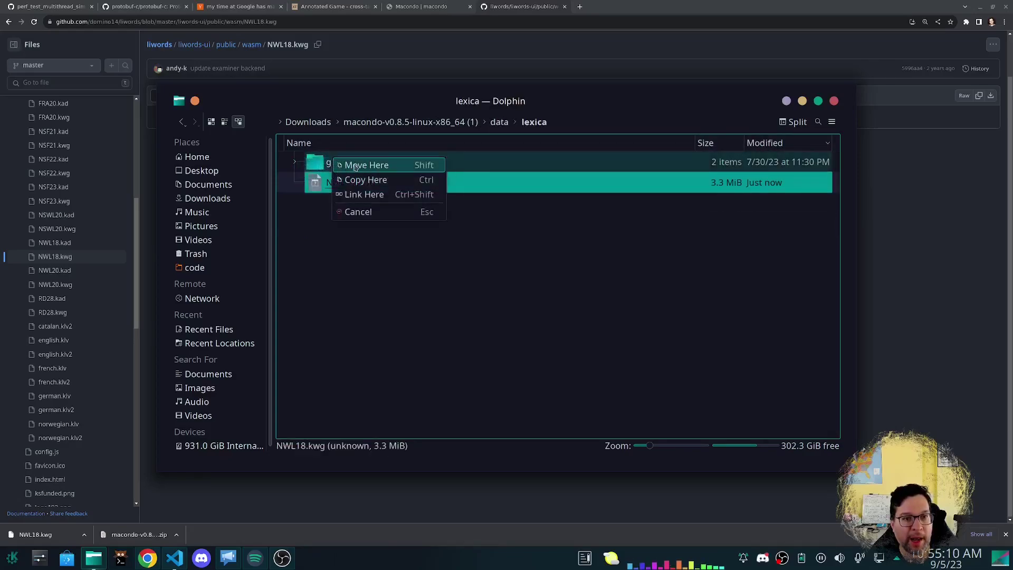
{"action": "left_click", "coordinate": [328, 163]}
{"action": "double_click", "coordinate": [328, 162]}
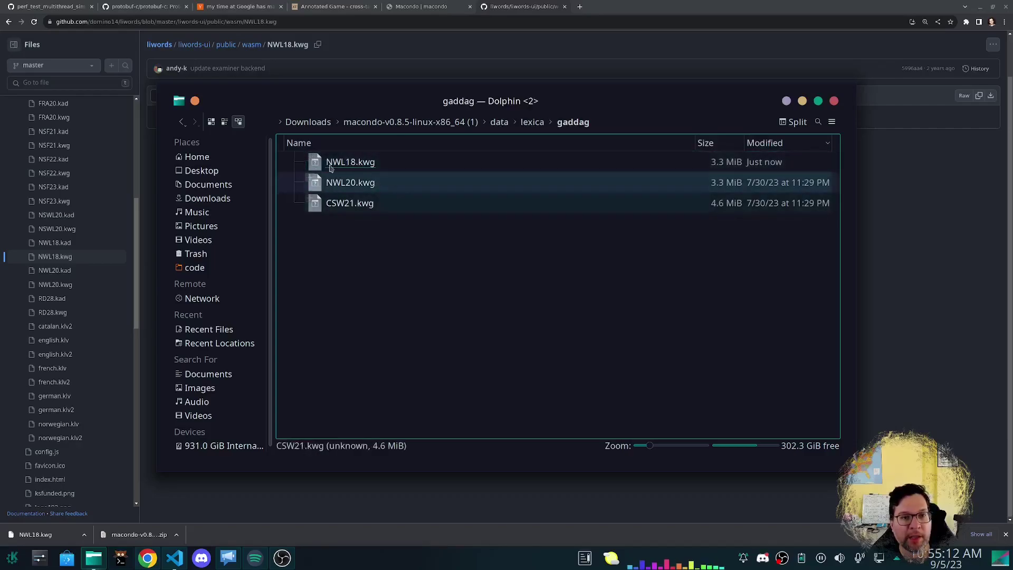
{"action": "left_click", "coordinate": [834, 101]}
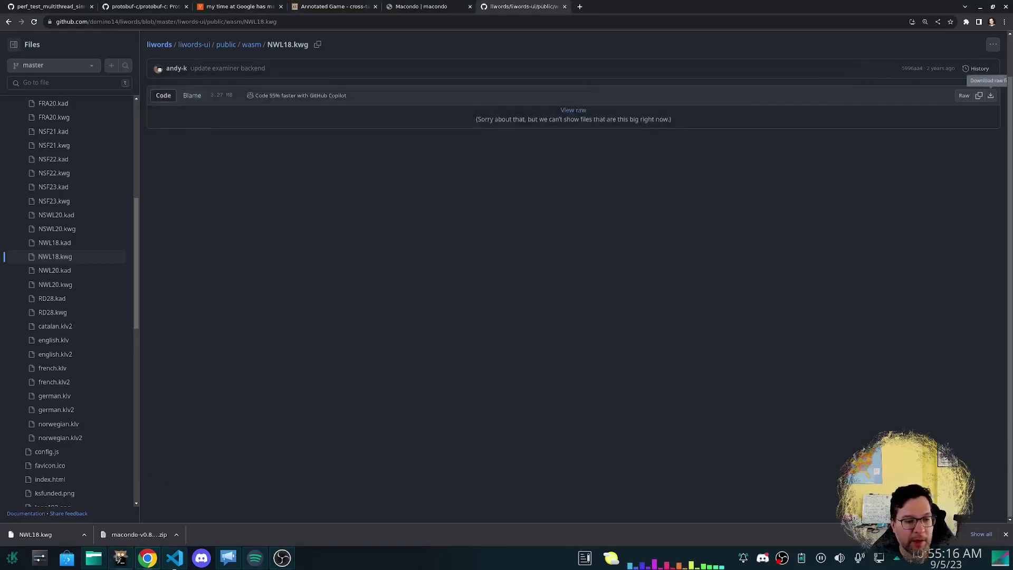
Rerun 'set lexicon NWL18' and run 'new' to start an NWL18 game with an empty board.
{"action": "left_click", "coordinate": [121, 560]}
{"action": "key", "text": "Up"}
{"action": "key", "text": "Up"}
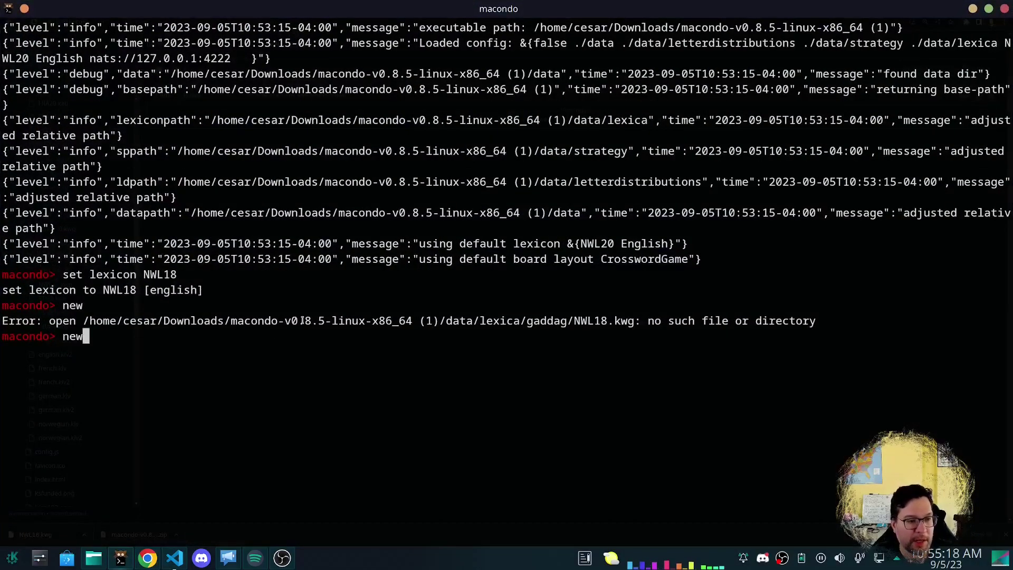
{"action": "key", "text": "Return"}
{"action": "type", "text": "new"}
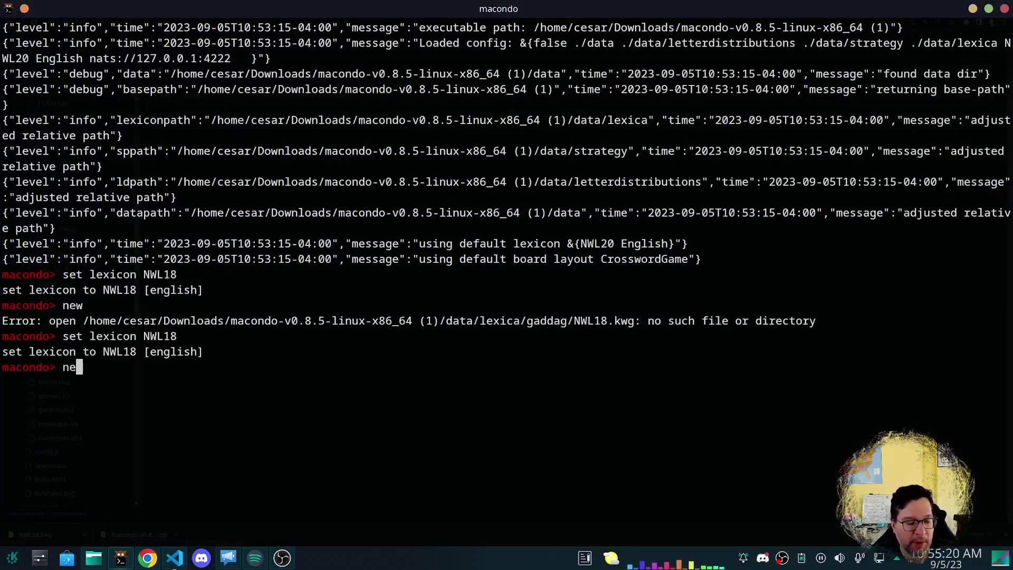
{"action": "key", "text": "Return"}
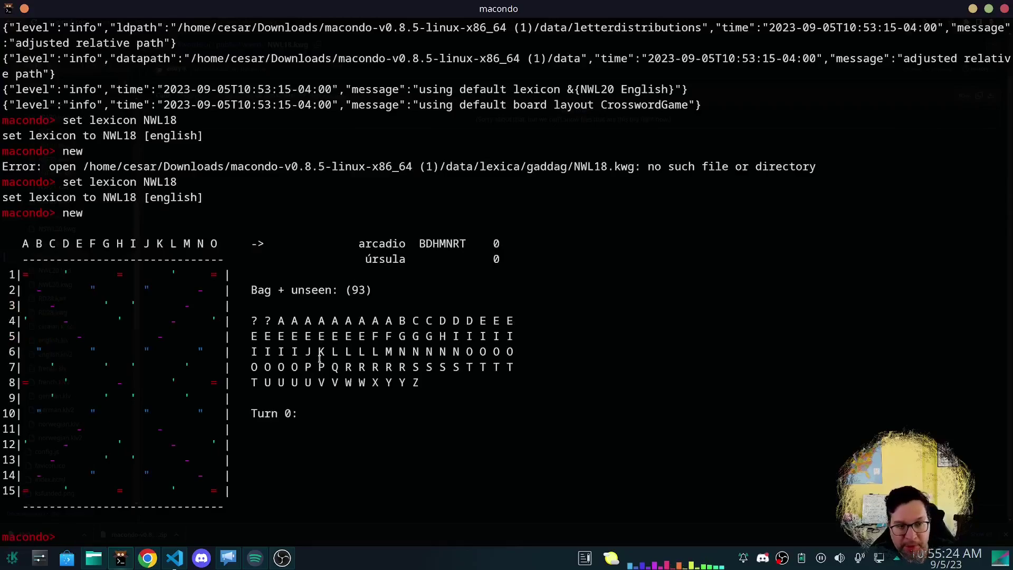
Discard a stray name command, then rewind the cross-tables annotated game to its start.
{"action": "type", "text": "name C"}
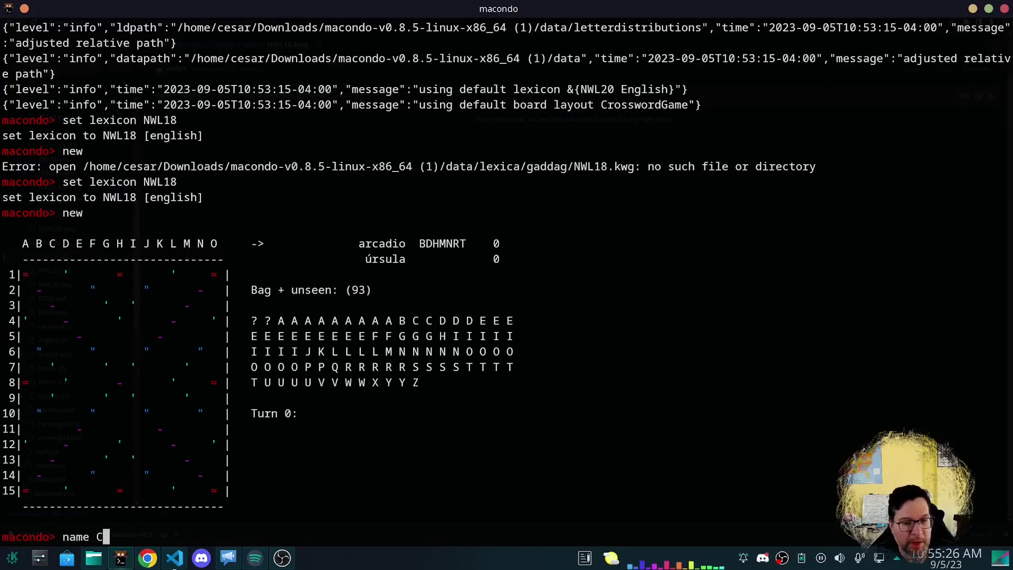
{"action": "key", "text": "BackSpace"}
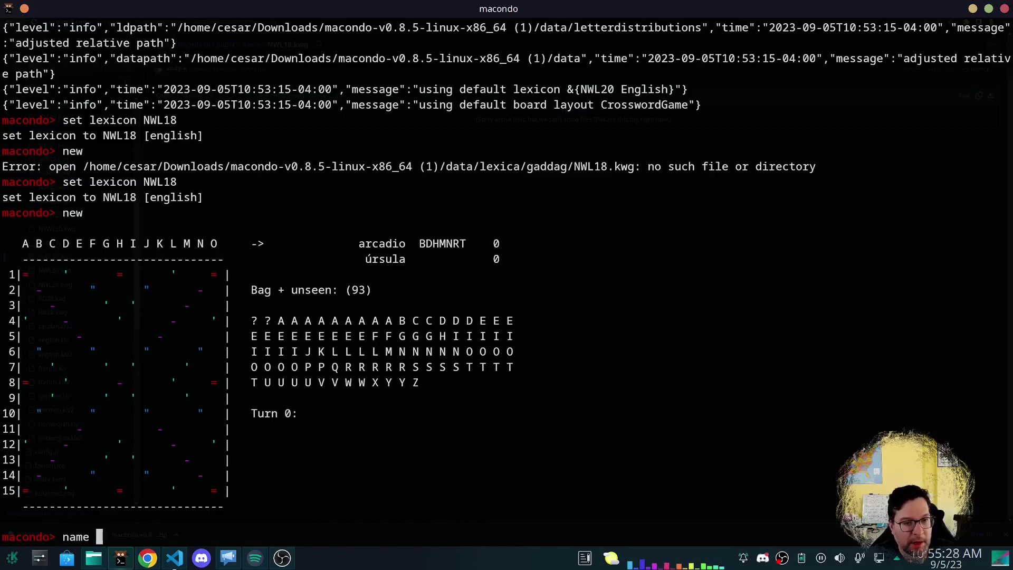
{"action": "key", "text": "alt+Tab"}
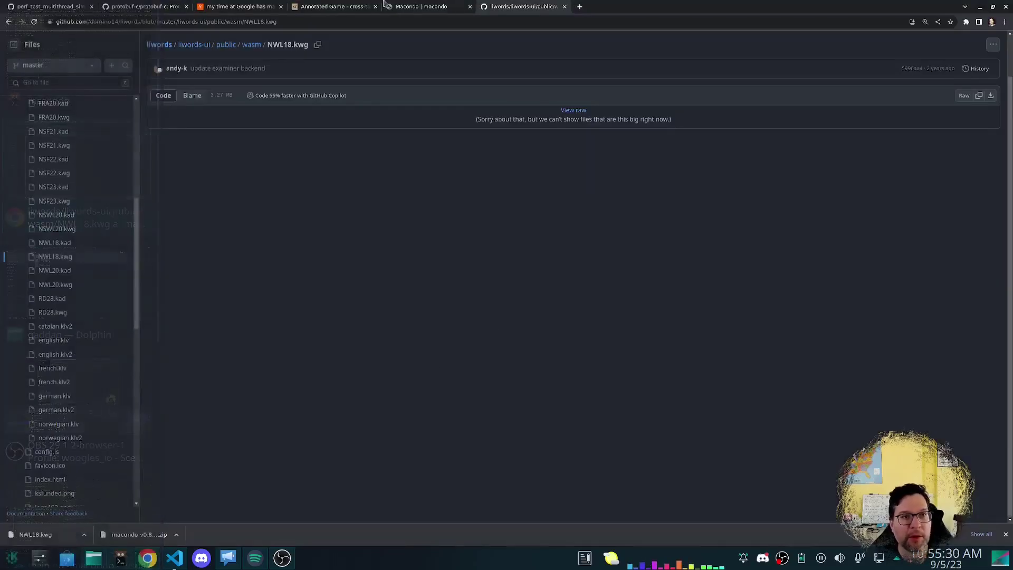
{"action": "left_click", "coordinate": [328, 7]}
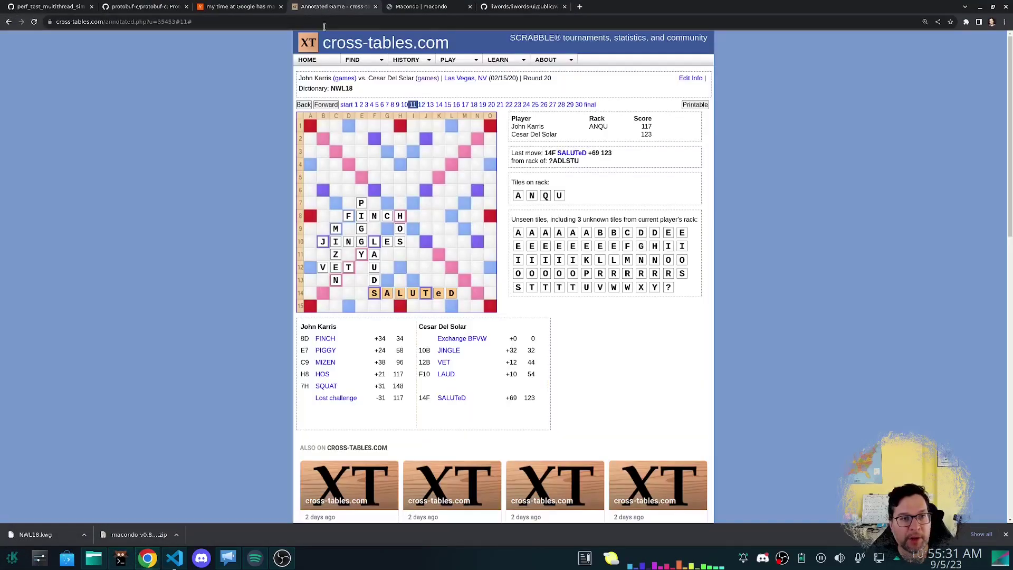
{"action": "left_click", "coordinate": [347, 105]}
Back in the terminal, drop a partial name command and type 'help'.
{"action": "key", "text": "alt+Tab"}
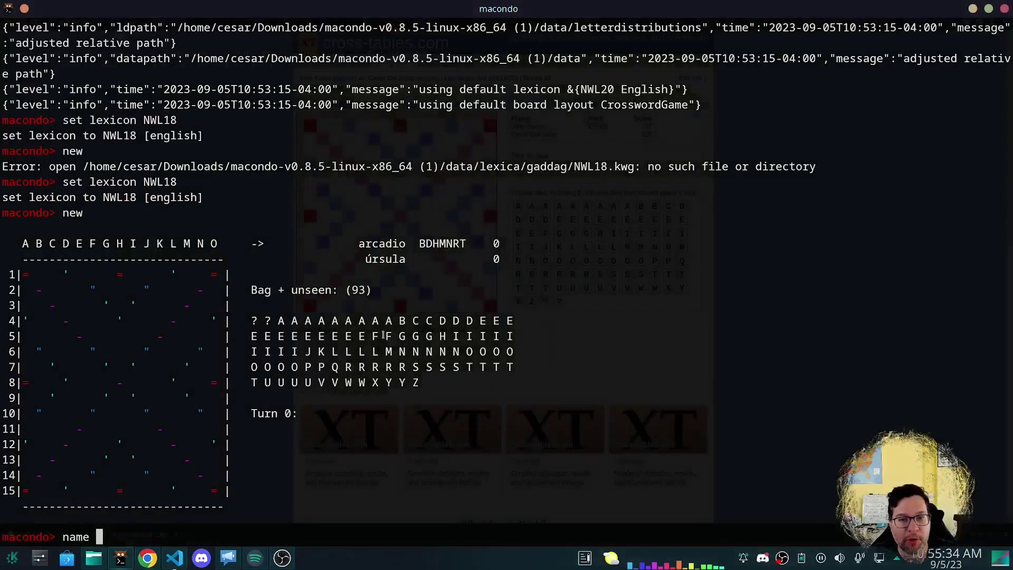
{"action": "type", "text": "name 1"}
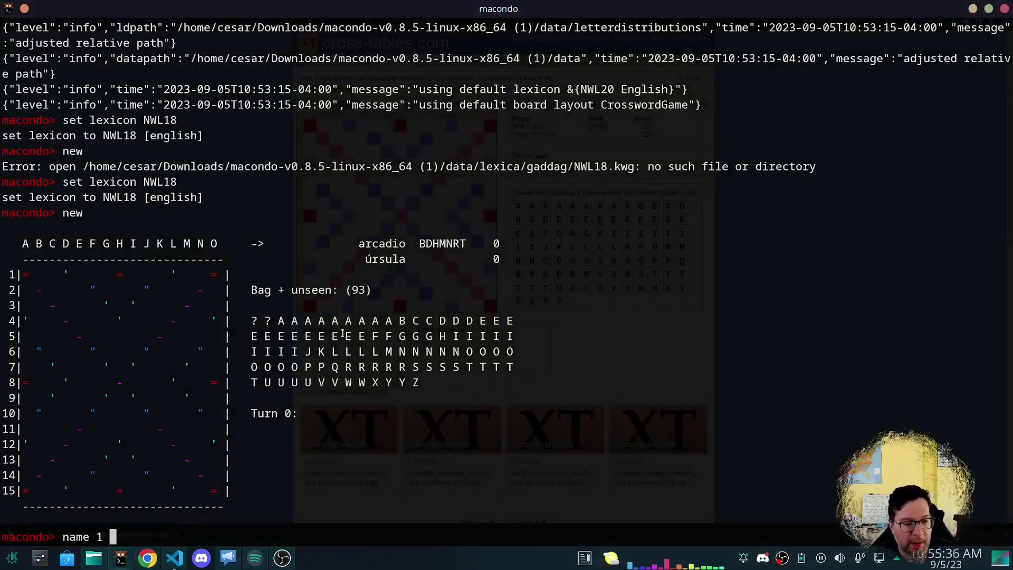
{"action": "key", "text": "BackSpace"}
{"action": "key", "text": "BackSpace"}
{"action": "key", "text": "BackSpace"}
{"action": "key", "text": "BackSpace"}
{"action": "key", "text": "BackSpace"}
{"action": "key", "text": "BackSpace"}
{"action": "type", "text": "h"}
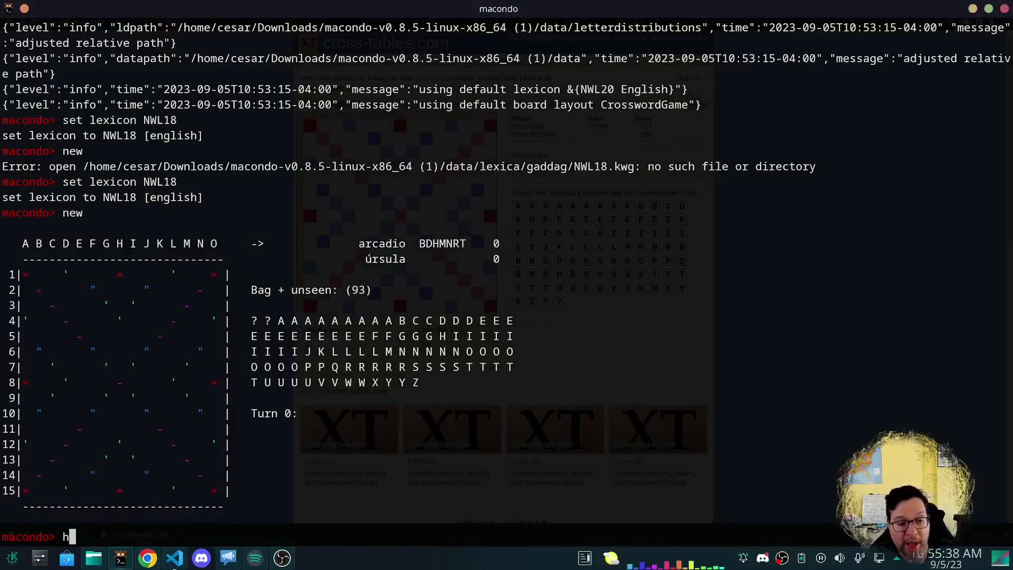
{"action": "type", "text": "elp"}
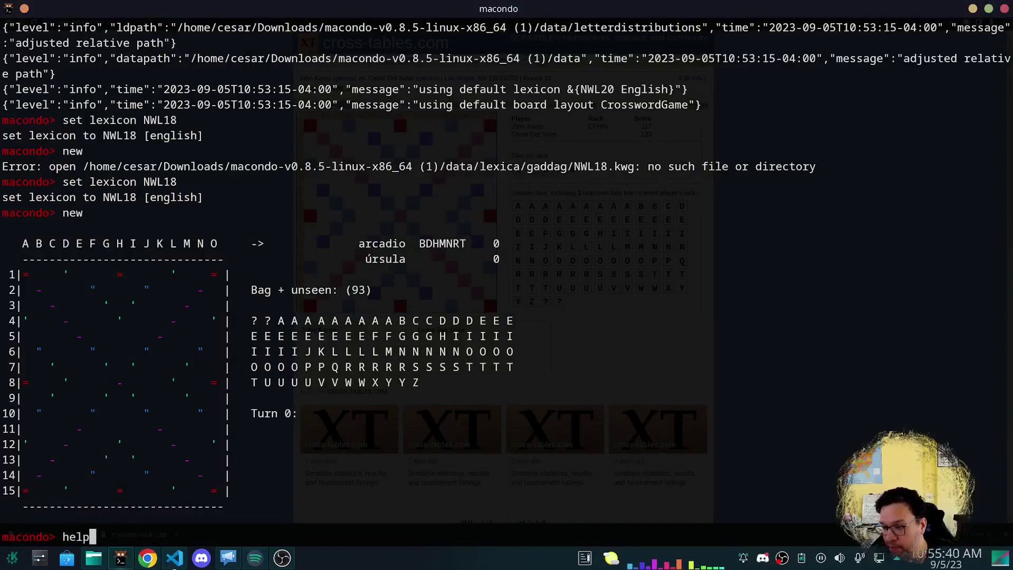
List Macondo's commands with 'help', then show the help for 'name'.
{"action": "key", "text": "Return"}
{"action": "scroll", "coordinate": [336, 275], "scroll_direction": "up", "scroll_amount": 7}
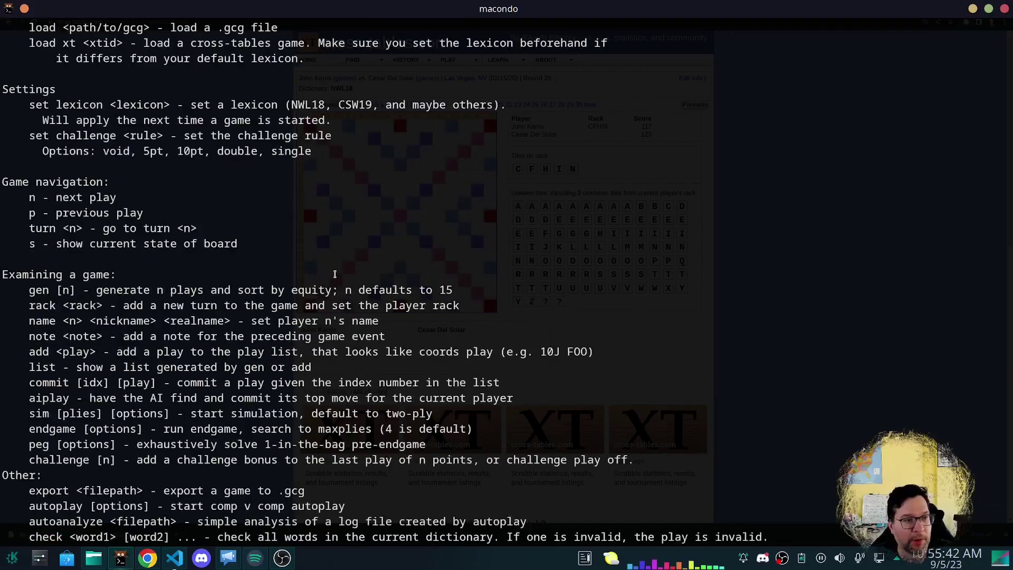
{"action": "scroll", "coordinate": [335, 274], "scroll_direction": "down", "scroll_amount": 7}
{"action": "type", "text": "hel"}
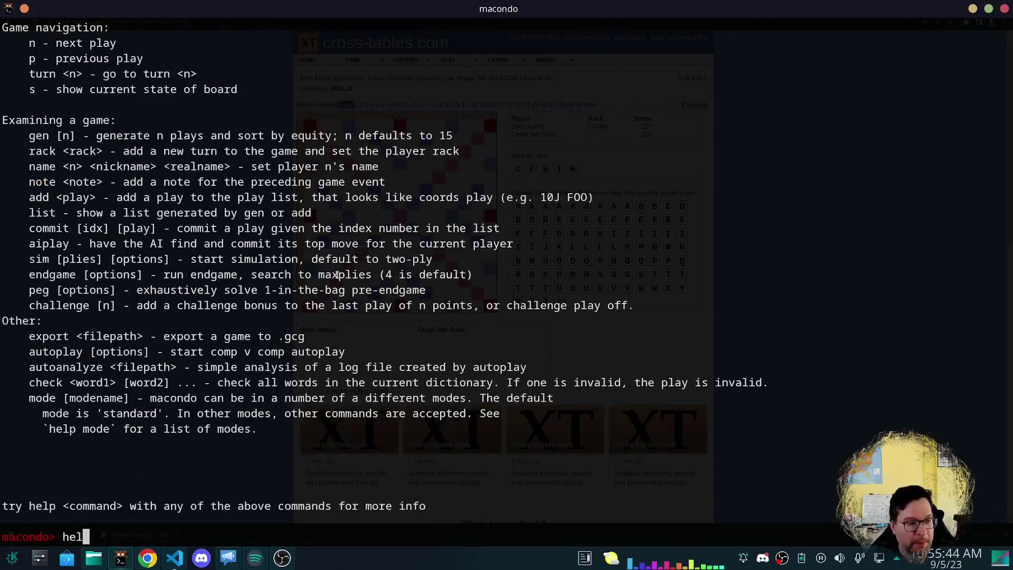
{"action": "type", "text": "p name"}
{"action": "key", "text": "Return"}
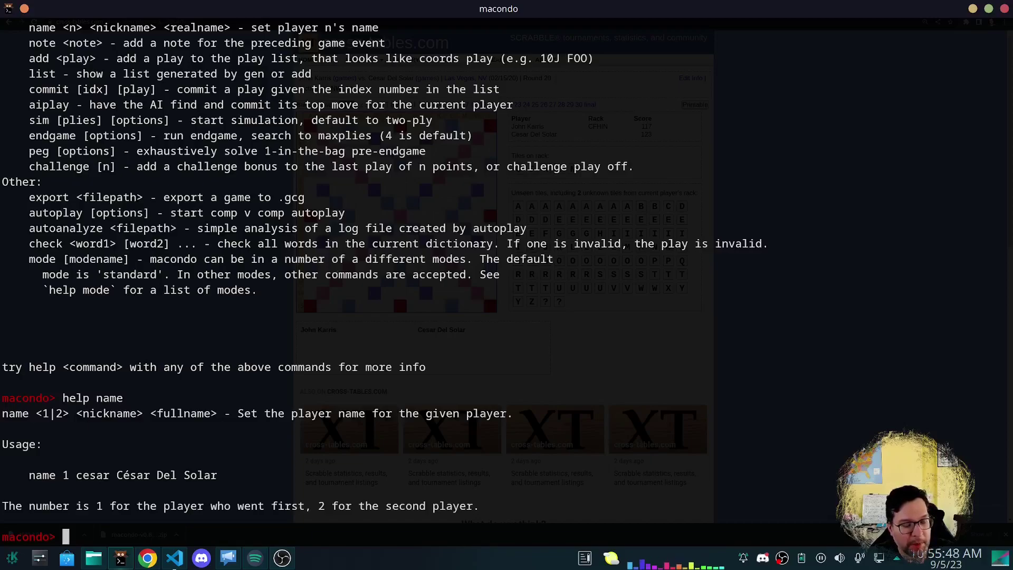
Set player 1's nickname and full name, and type the name 2 command with the second player's names.
{"action": "type", "text": "name "}
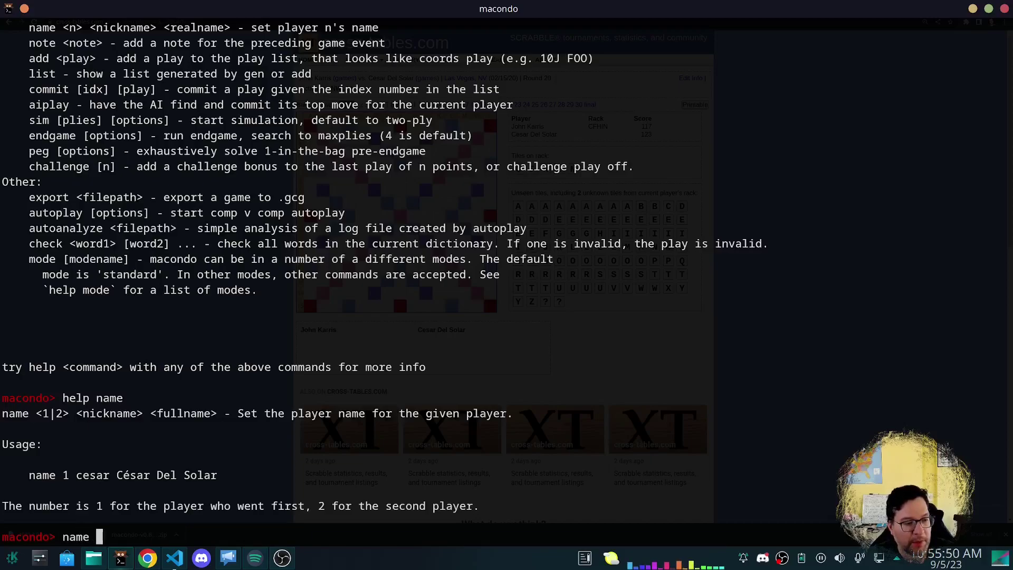
{"action": "type", "text": "1 john J"}
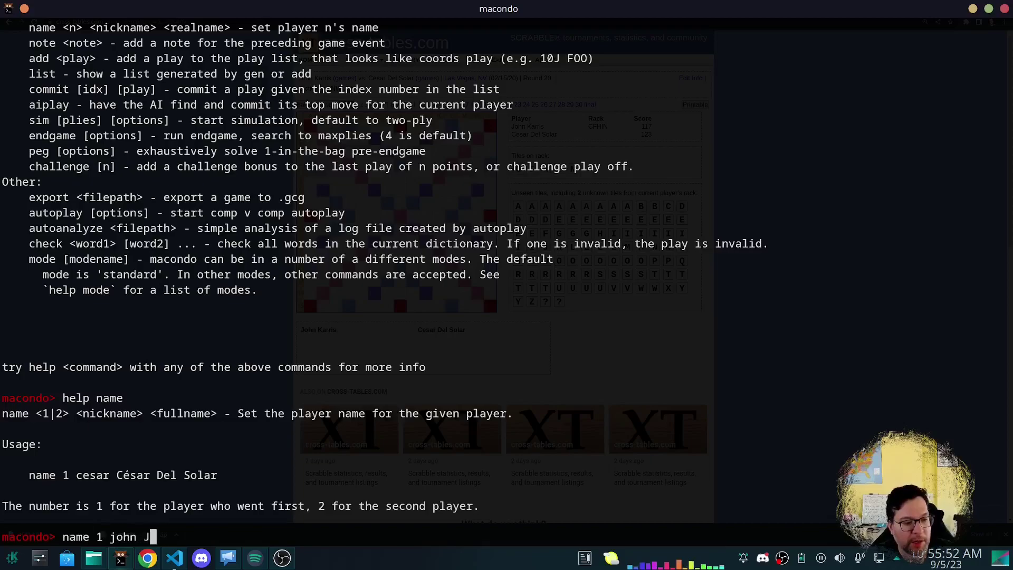
{"action": "type", "text": "ohn Karris"}
{"action": "key", "text": "Return"}
{"action": "type", "text": "nam"}
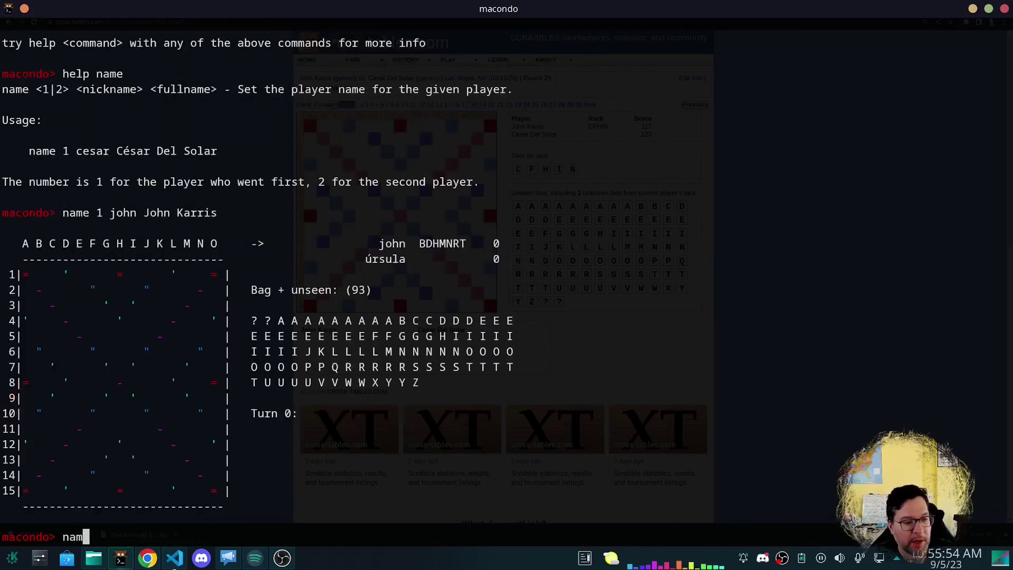
{"action": "type", "text": "e 2 ce"}
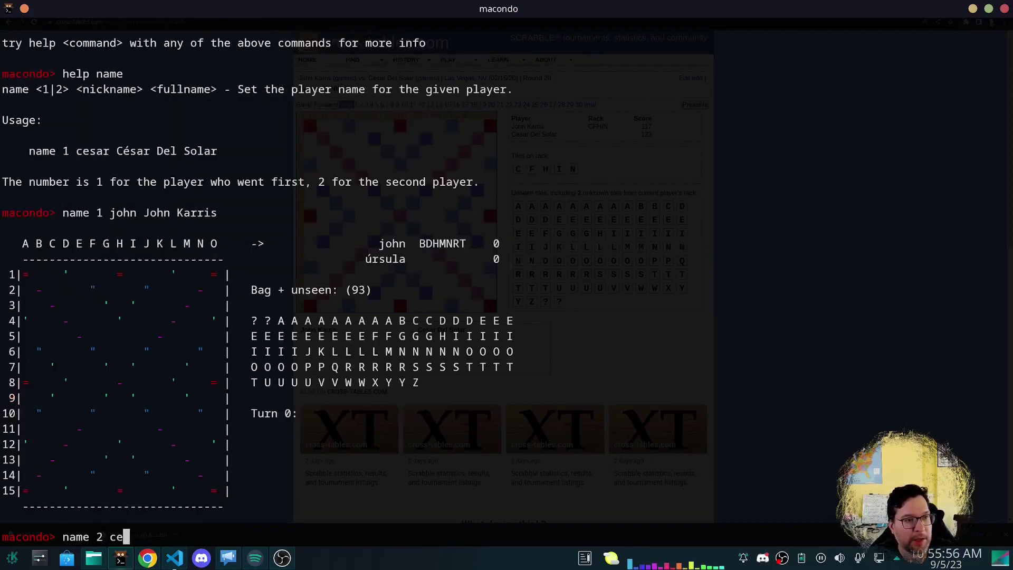
{"action": "type", "text": "sar César"}
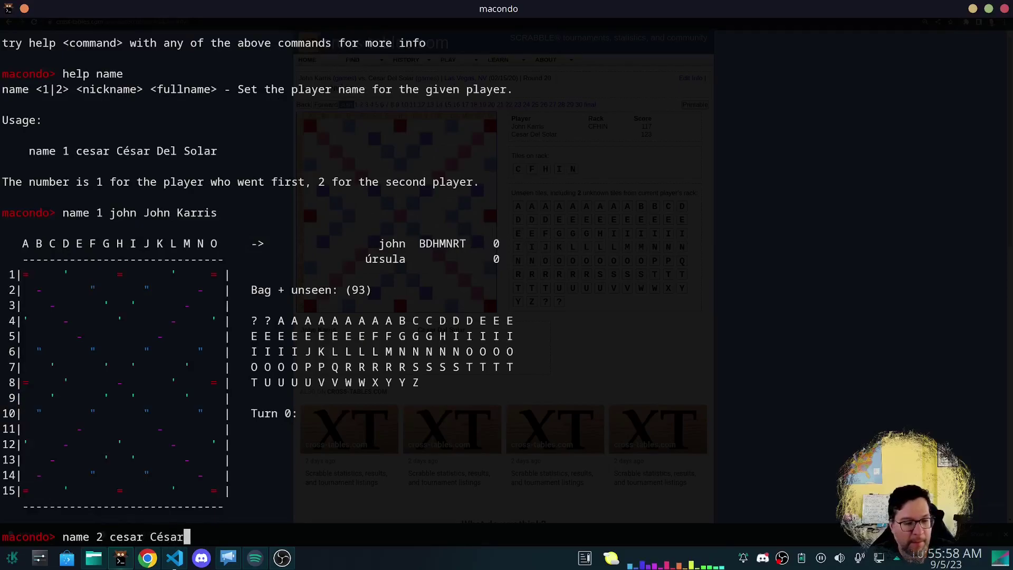
{"action": "type", "text": " Del Solar"}
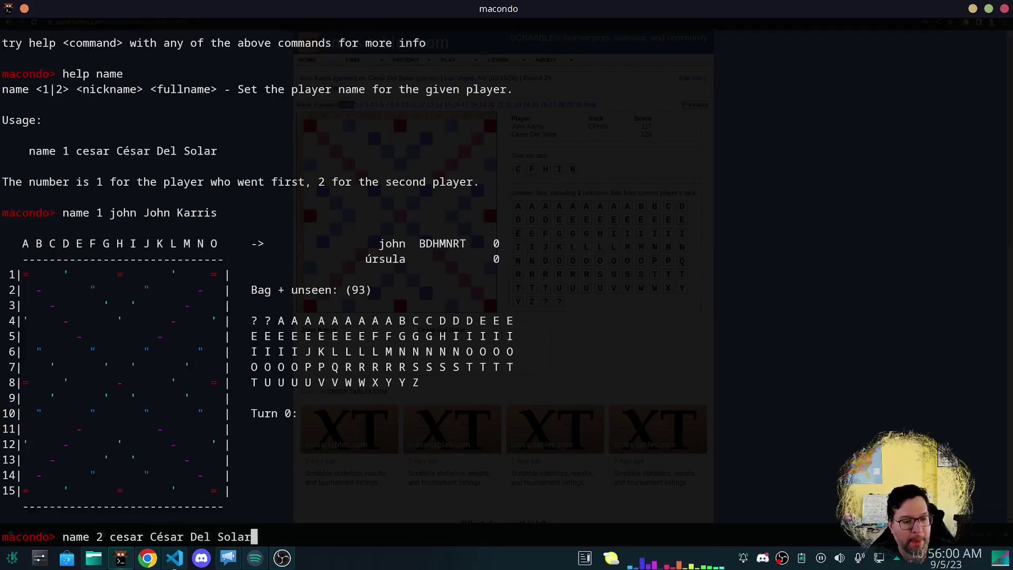
Apply the second player's name and give the first player the rack CFHIN.
{"action": "key", "text": "Return"}
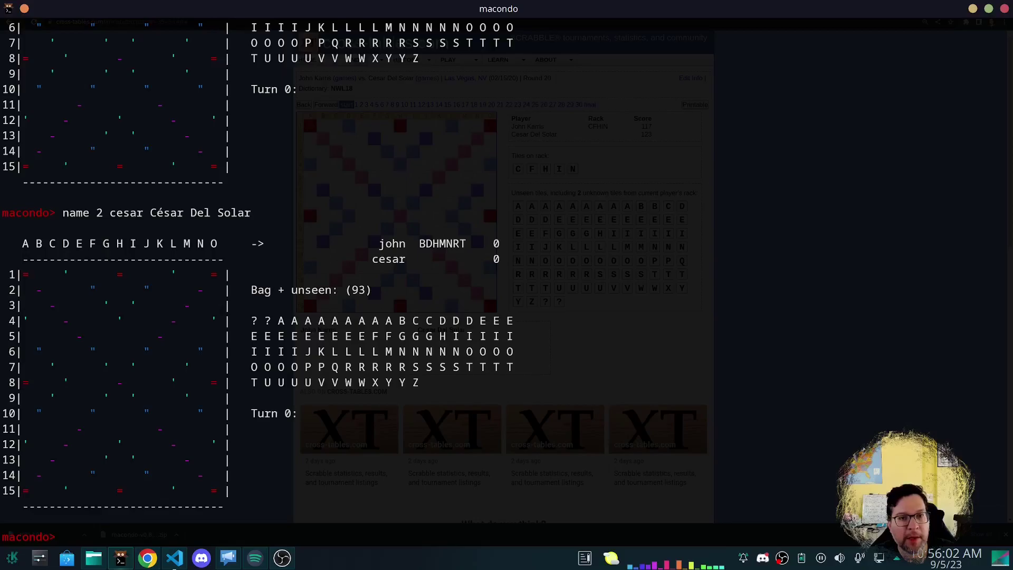
{"action": "type", "text": "rack cfh"}
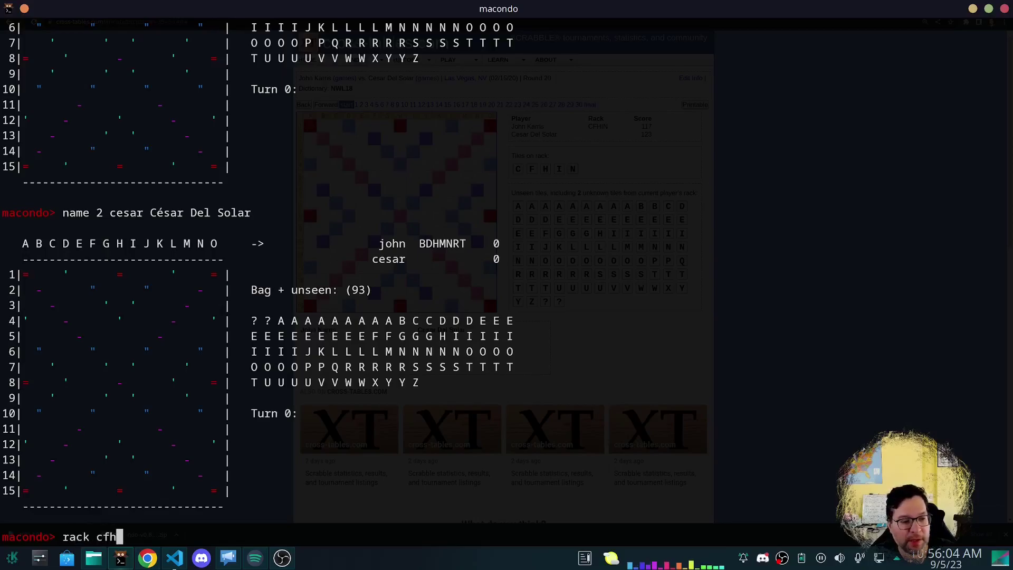
{"action": "type", "text": "in"}
{"action": "key", "text": "Return"}
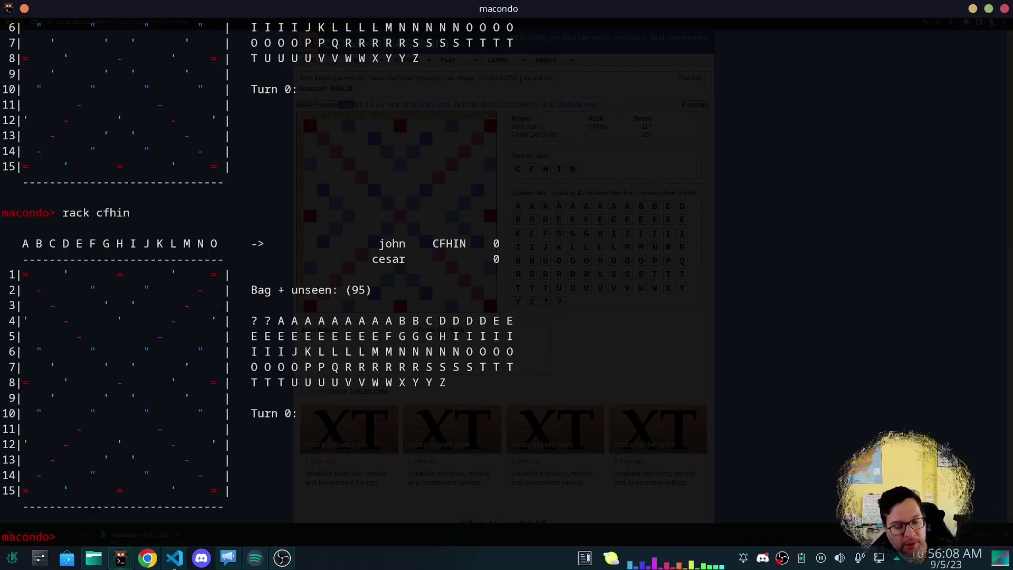
Generate moves with 'gen' and commit the top one, 8D FINCH for 34 points.
{"action": "type", "text": "gen"}
{"action": "key", "text": "Return"}
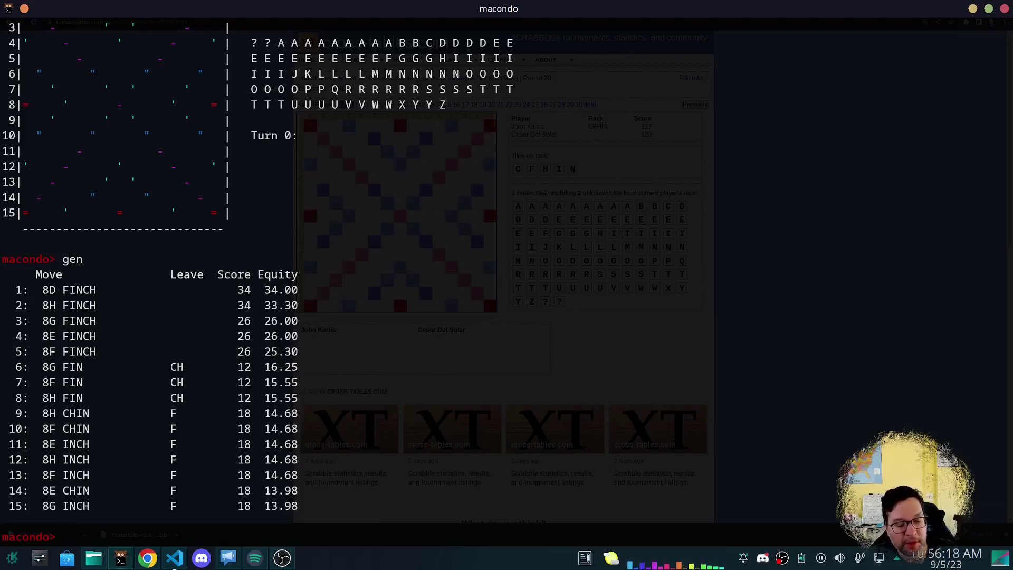
{"action": "type", "text": "commit #1"}
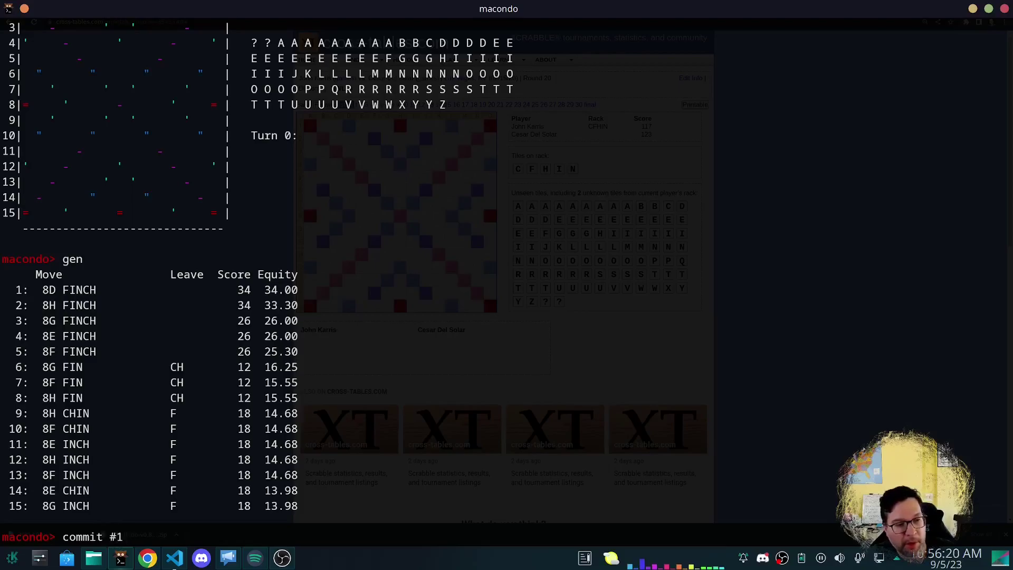
{"action": "key", "text": "Return"}
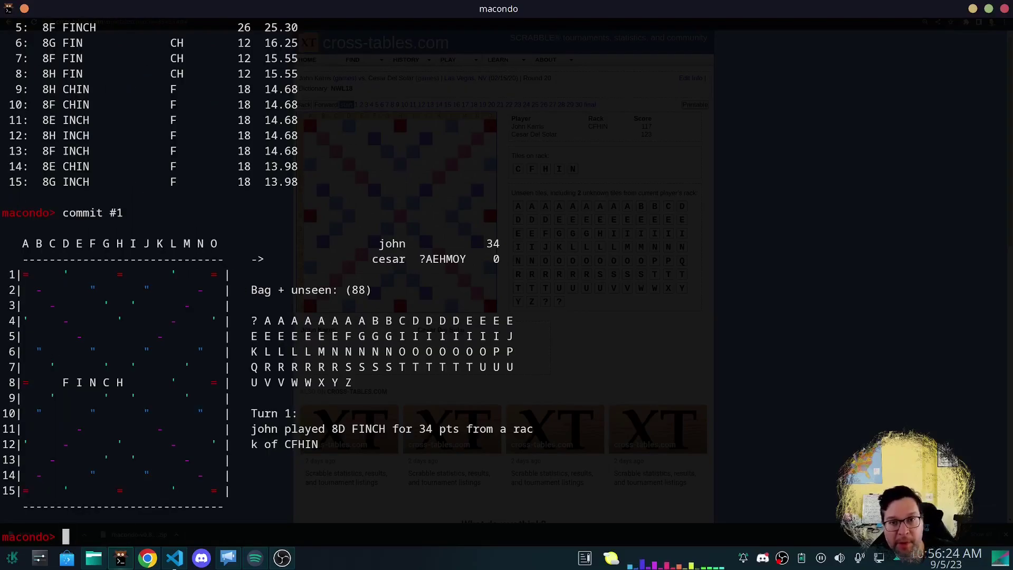
Advance the cross-tables game to move 1, set the rack to BFINTVW and generate moves.
{"action": "key", "text": "alt+Tab"}
{"action": "left_click", "coordinate": [319, 105]}
{"action": "key", "text": "alt+Tab"}
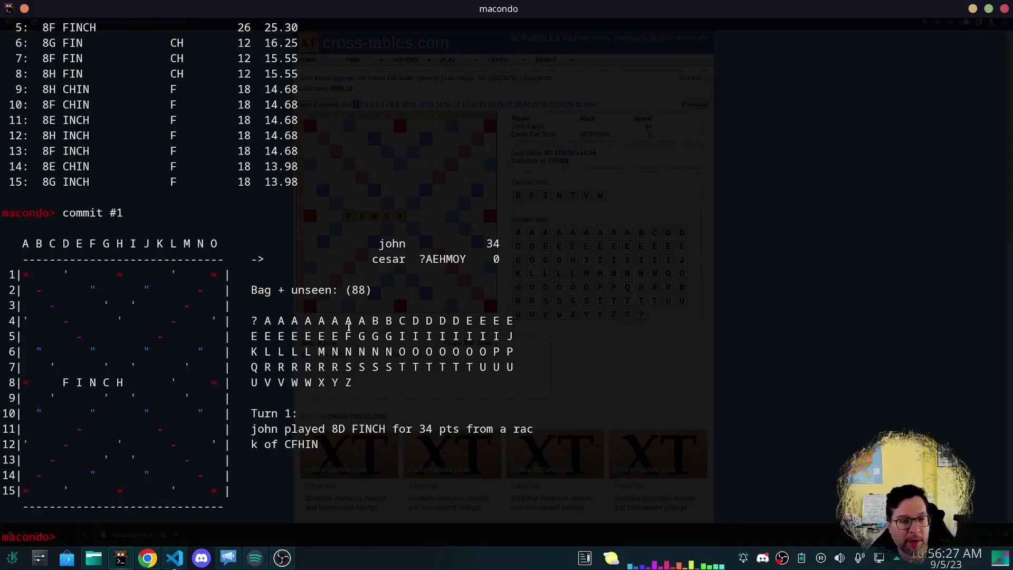
{"action": "type", "text": "rack BFI"}
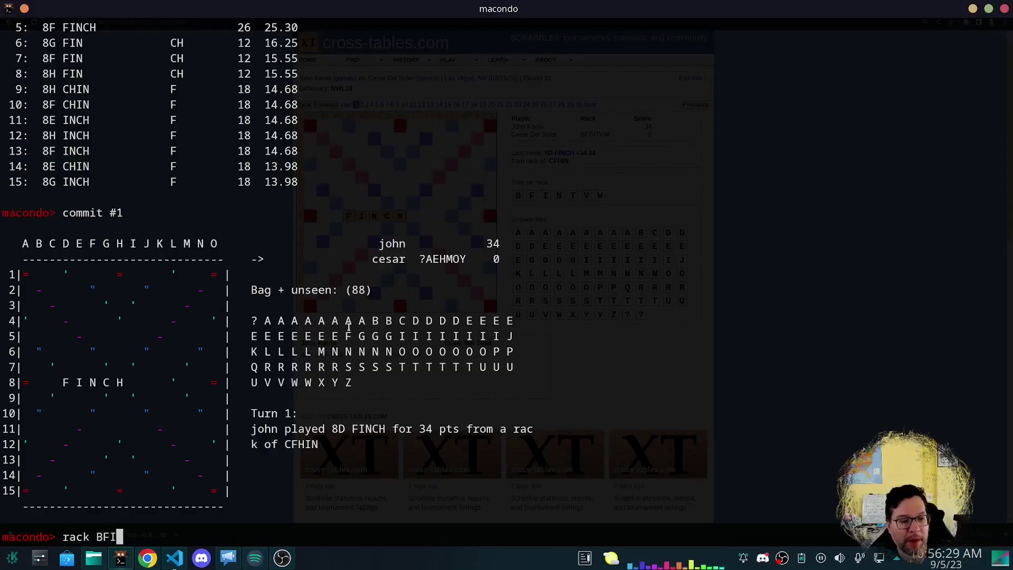
{"action": "type", "text": "NTVW"}
{"action": "key", "text": "Return"}
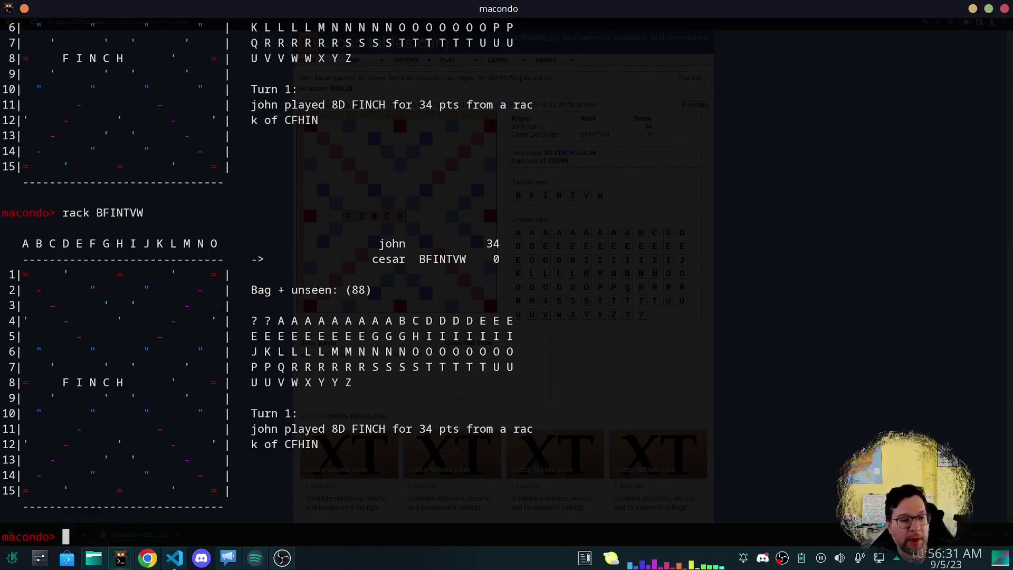
{"action": "type", "text": "gen"}
{"action": "key", "text": "Return"}
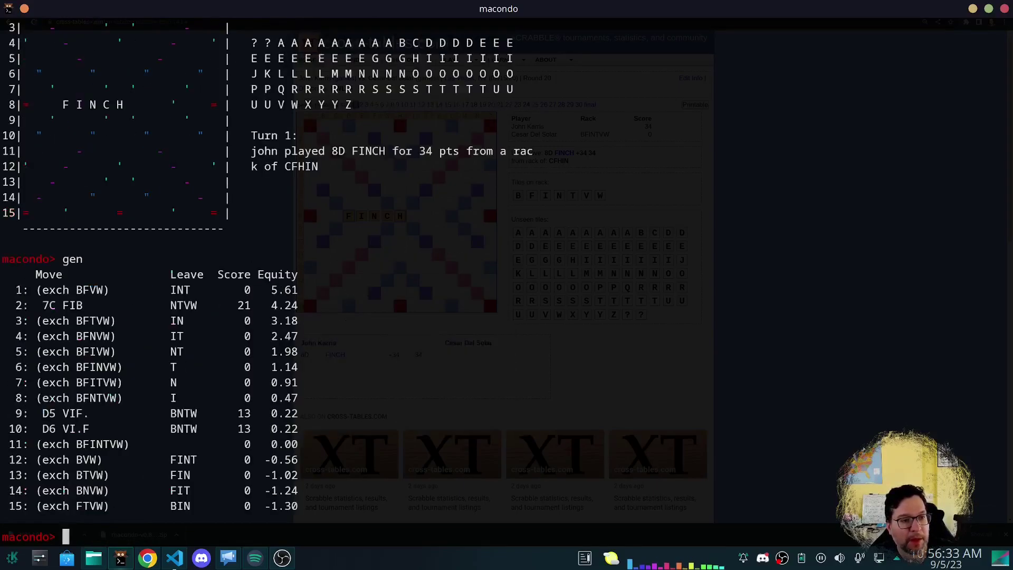
Play 7C FIB for 21 points, undo it and regenerate the BFINTVW move list.
{"action": "type", "text": "commit "}
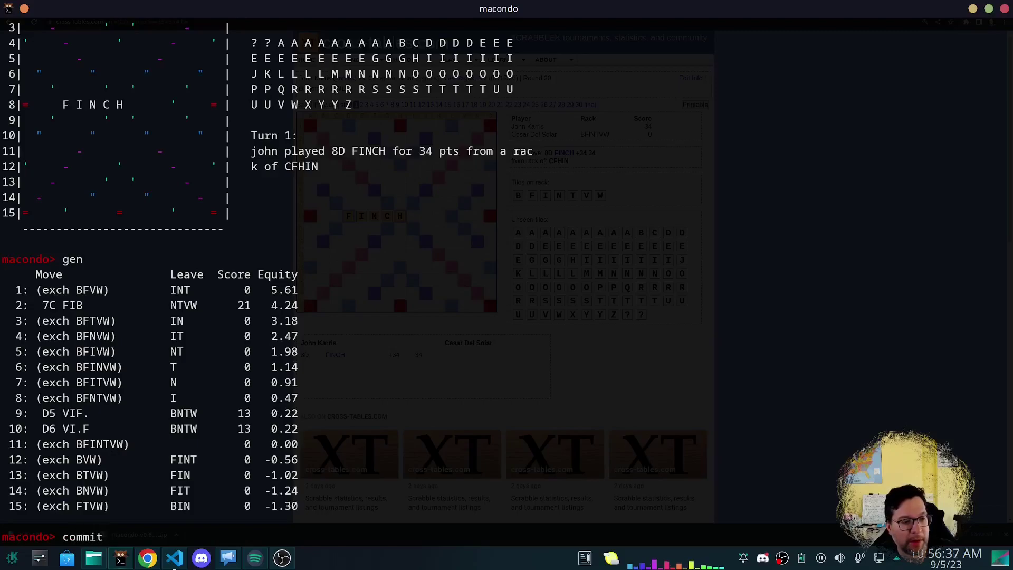
{"action": "type", "text": "7C FIB"}
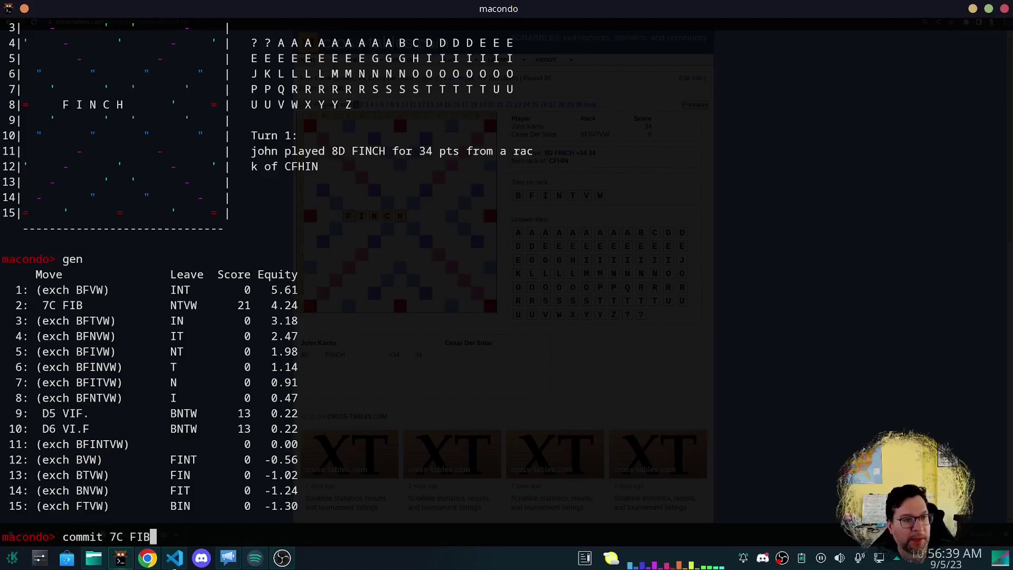
{"action": "key", "text": "Return"}
{"action": "type", "text": "p"}
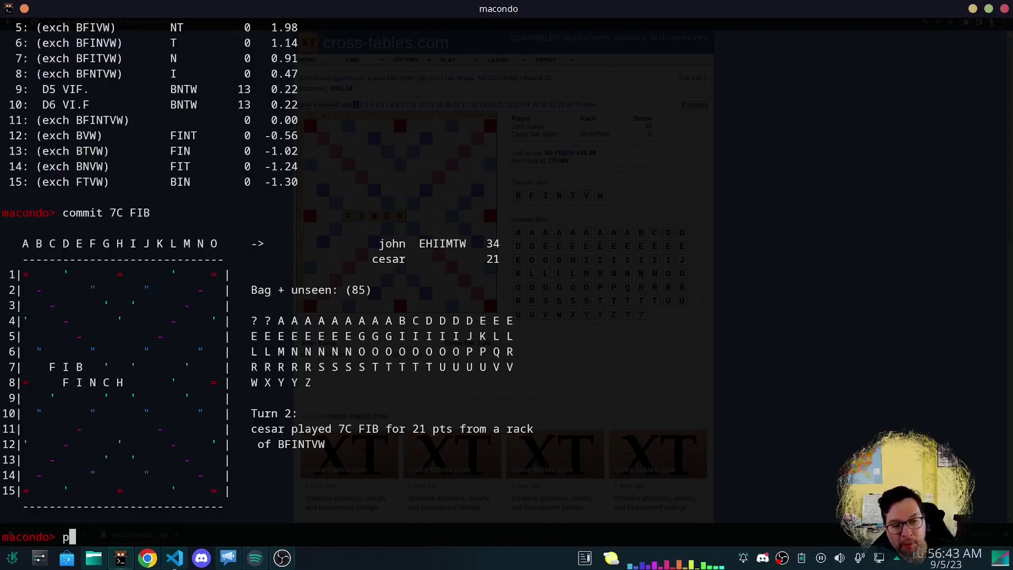
{"action": "key", "text": "Return"}
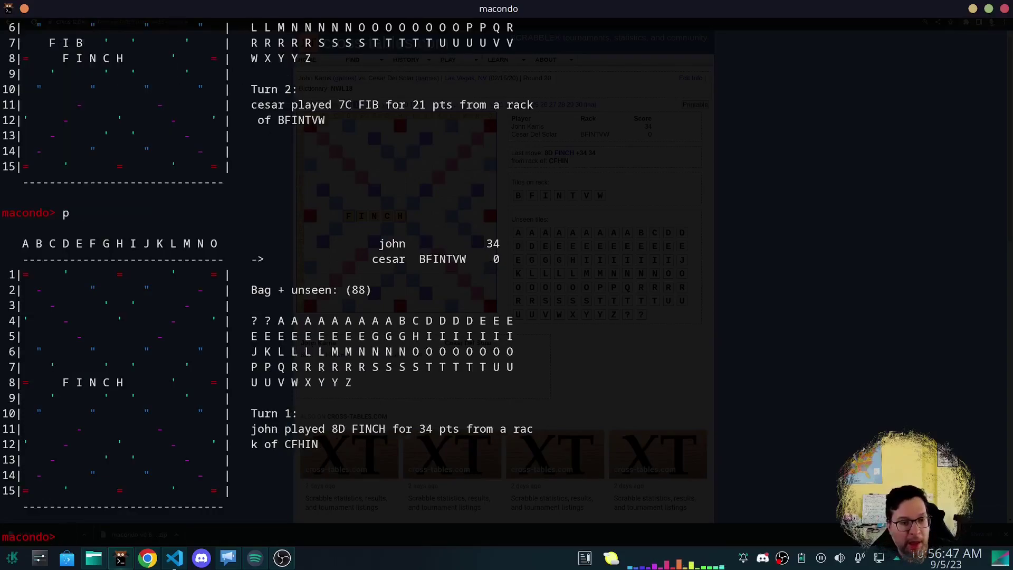
{"action": "type", "text": "gen"}
{"action": "key", "text": "Return"}
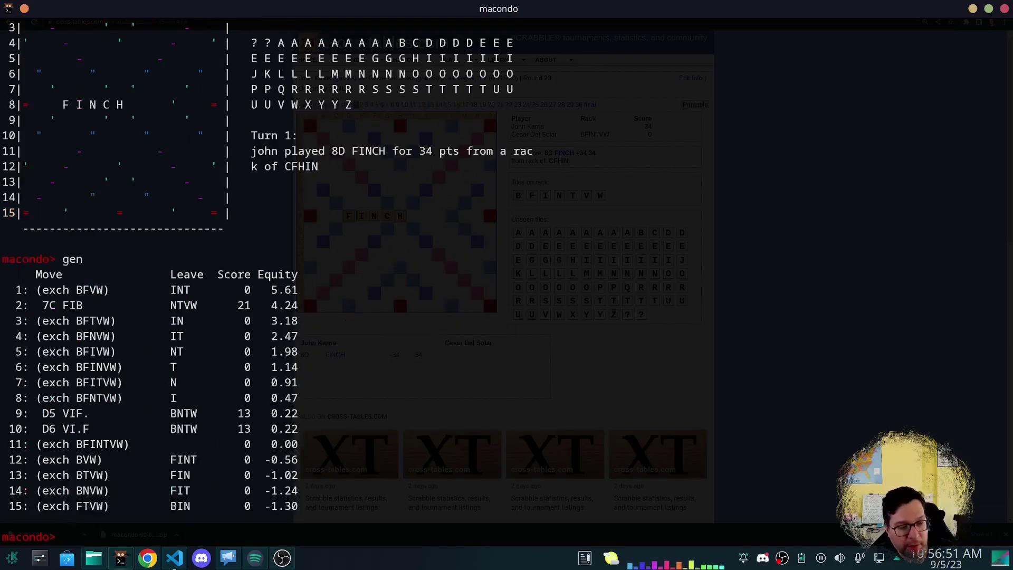
Record an exchange of BTVW instead and inspect the result line.
{"action": "type", "text": "commit e"}
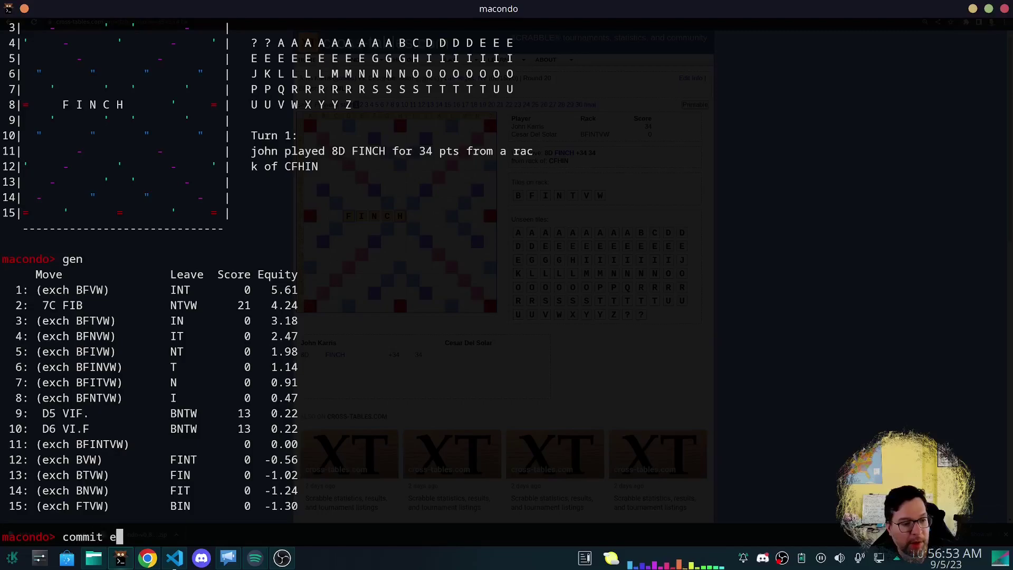
{"action": "type", "text": "xchange BTVW"}
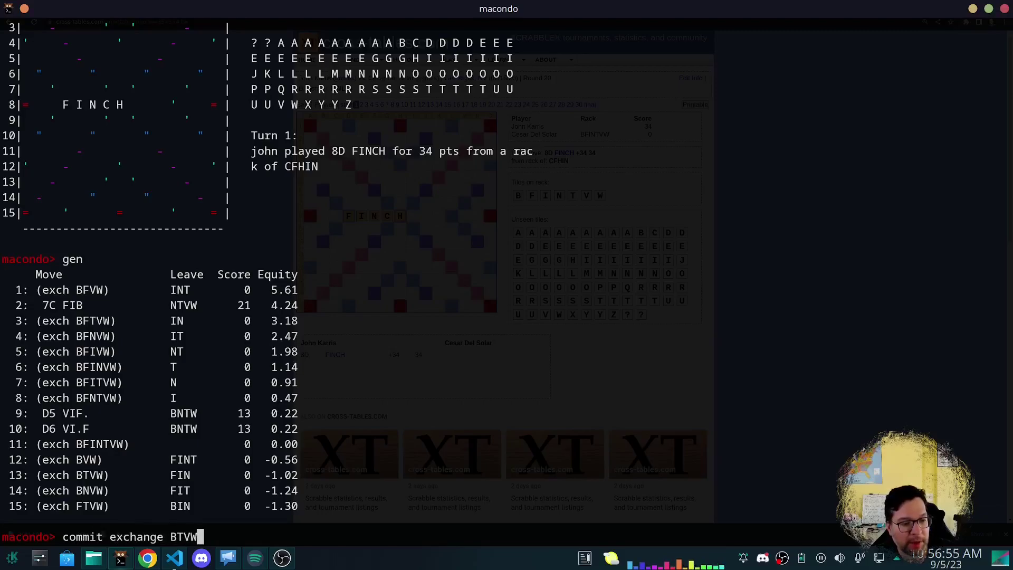
{"action": "key", "text": "Return"}
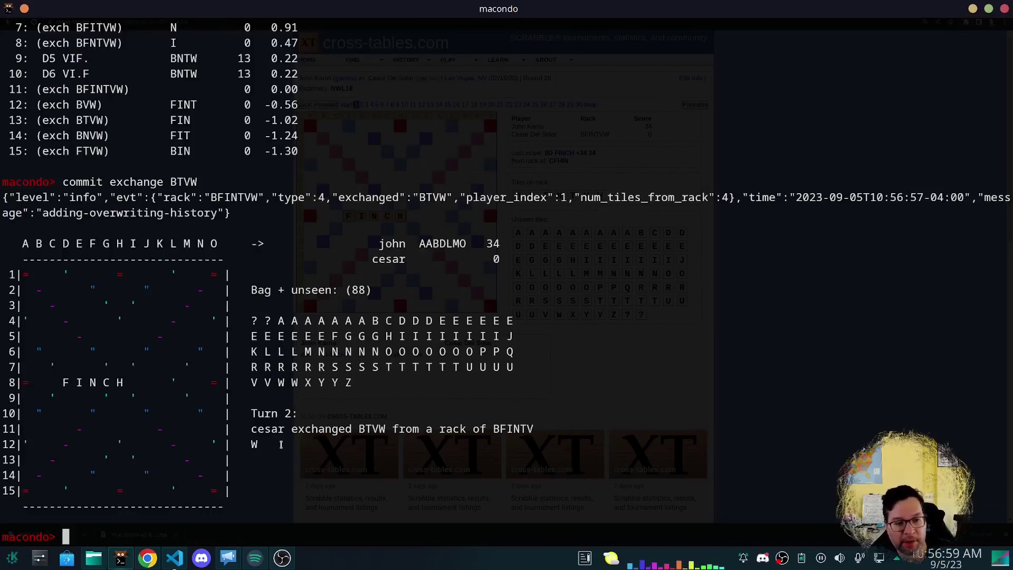
{"action": "left_click_drag", "start_coordinate": [281, 445], "coordinate": [243, 430]}
{"action": "left_click", "coordinate": [308, 438]}
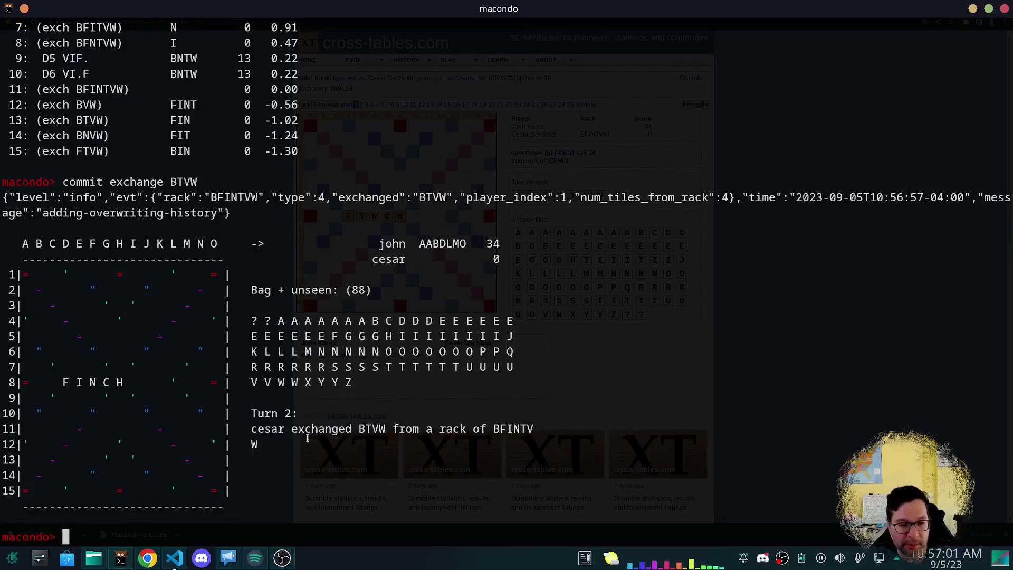
Step back to the position after FINCH and advance the cross-tables game to move 2.
{"action": "type", "text": "p"}
{"action": "key", "text": "Return"}
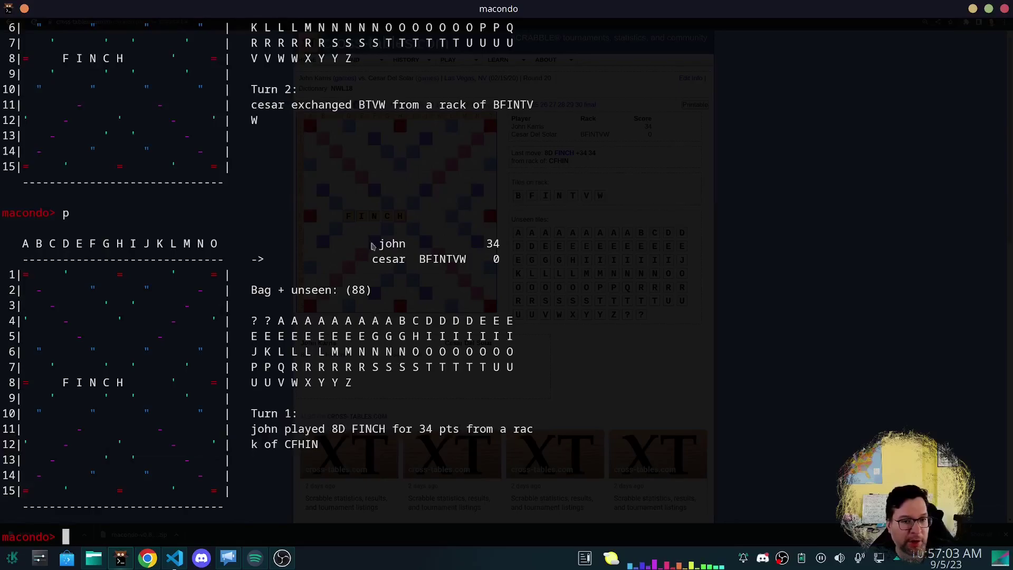
{"action": "key", "text": "alt+Tab"}
{"action": "left_click", "coordinate": [326, 105]}
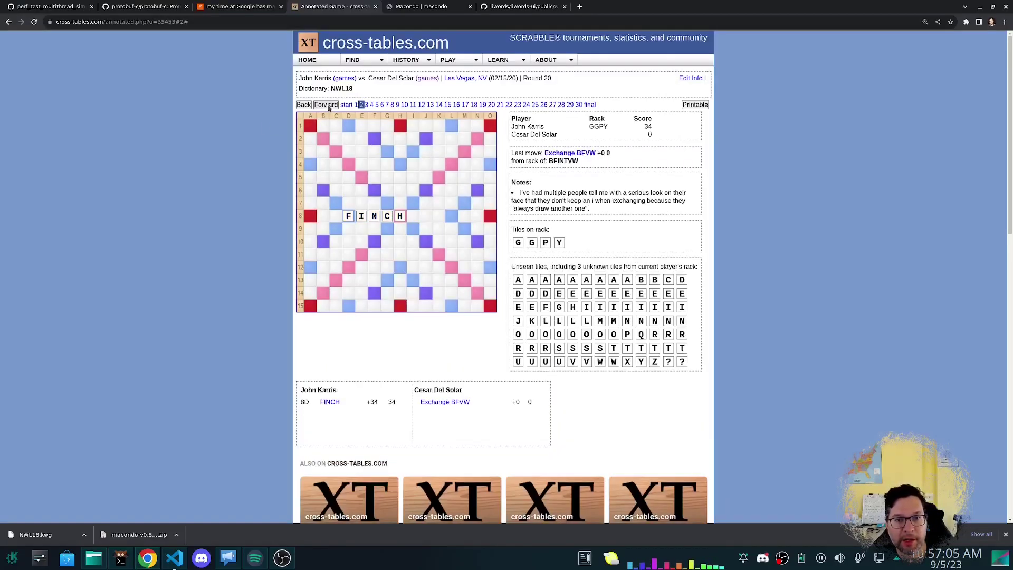
{"action": "key", "text": "alt+Tab"}
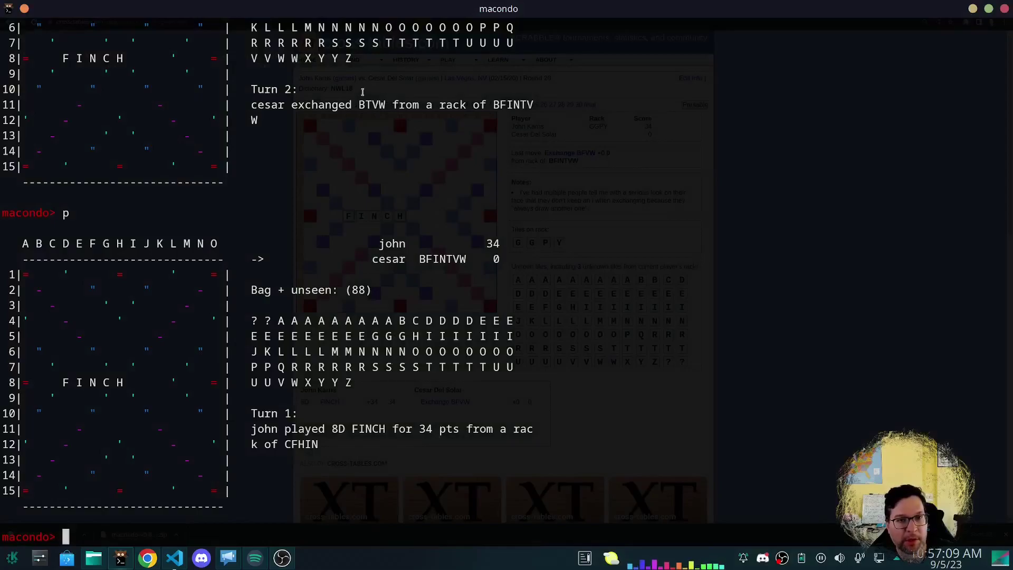
Regenerate the second player's move list after checking the exchanged tiles BTVW.
{"action": "left_click_drag", "start_coordinate": [359, 110], "coordinate": [386, 108]}
{"action": "left_click", "coordinate": [407, 275]}
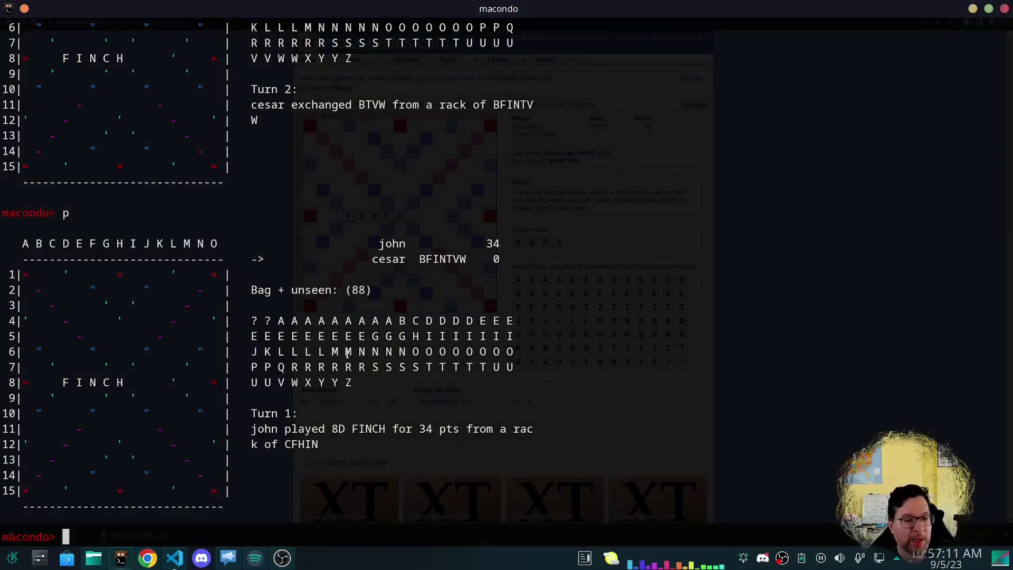
{"action": "type", "text": "gen"}
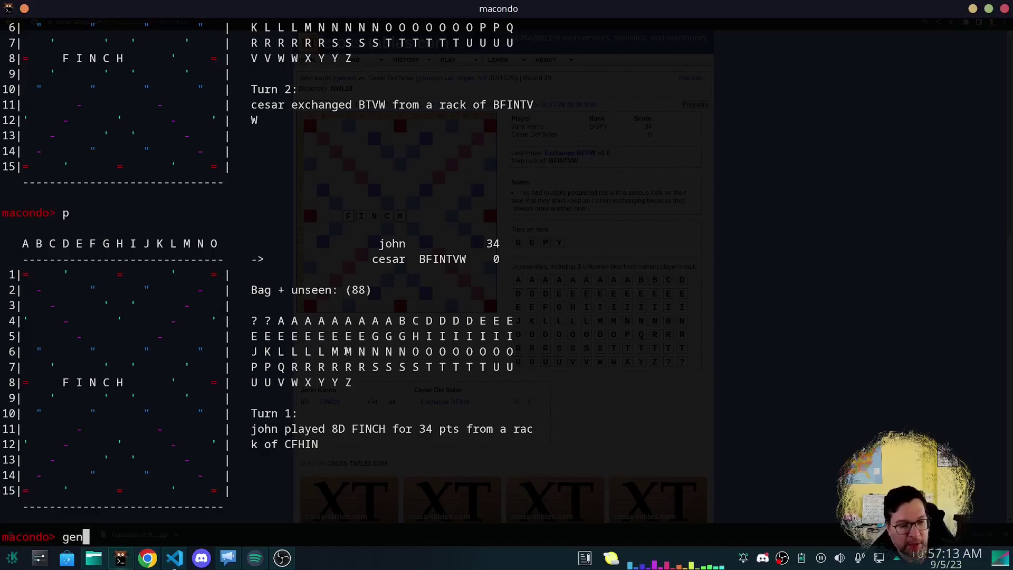
{"action": "key", "text": "Return"}
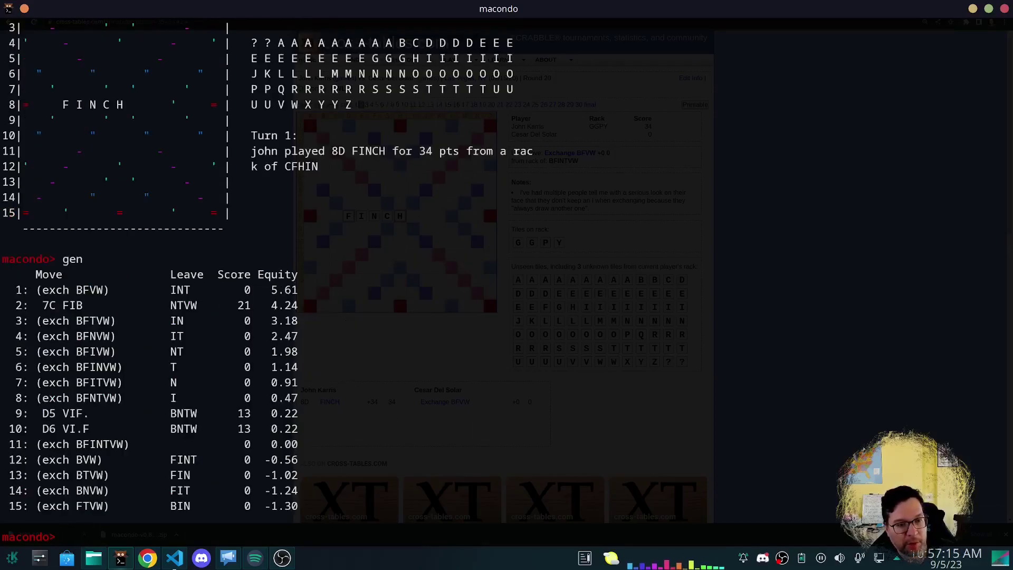
Display help for the sim command, showing options like -plies, -threads and -stop.
{"action": "type", "text": "sim"}
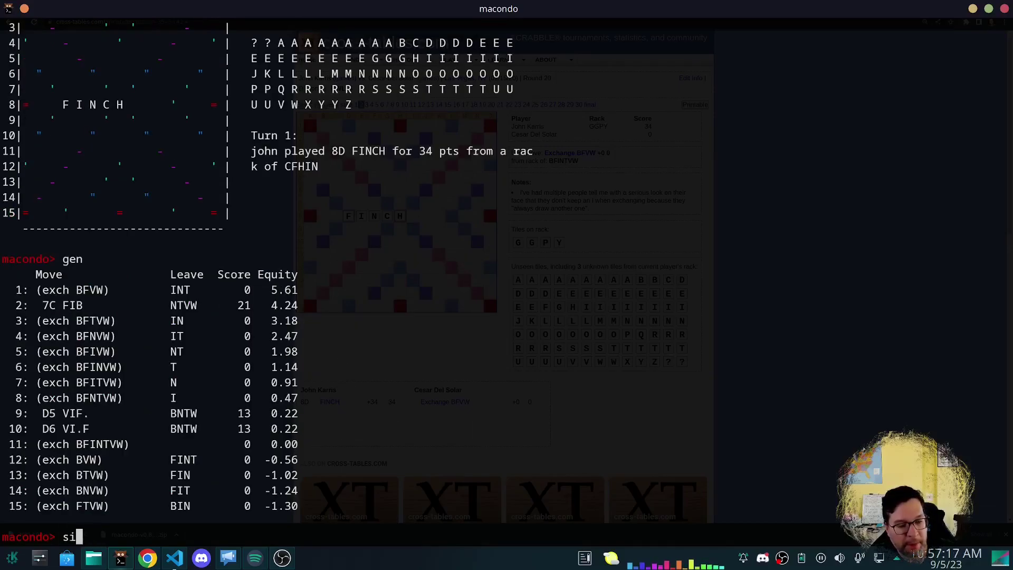
{"action": "key", "text": "BackSpace"}
{"action": "key", "text": "BackSpace"}
{"action": "type", "text": "help sim"}
{"action": "key", "text": "Return"}
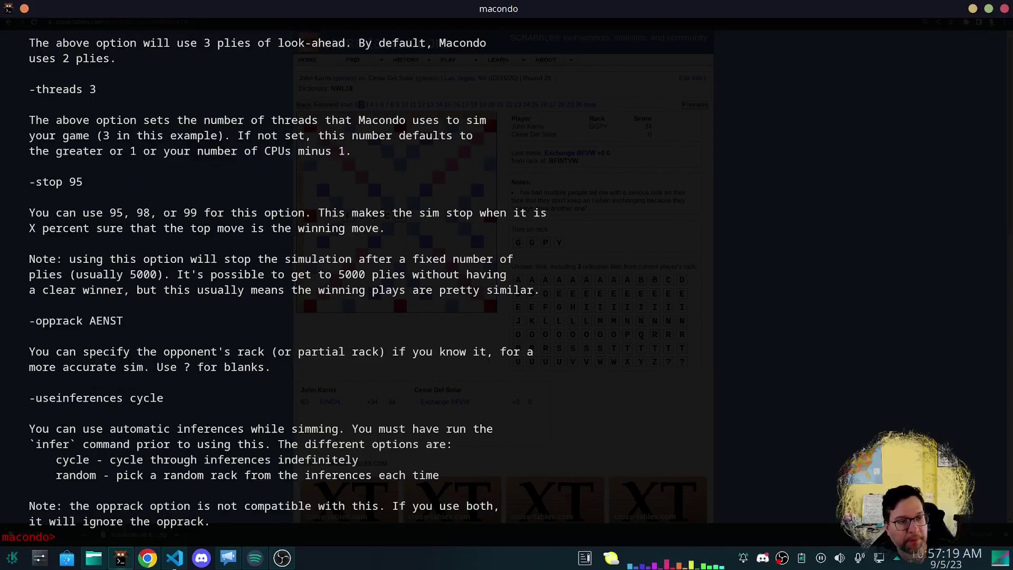
{"action": "scroll", "coordinate": [297, 344], "scroll_direction": "up", "scroll_amount": 5}
{"action": "scroll", "coordinate": [292, 325], "scroll_direction": "up", "scroll_amount": 2}
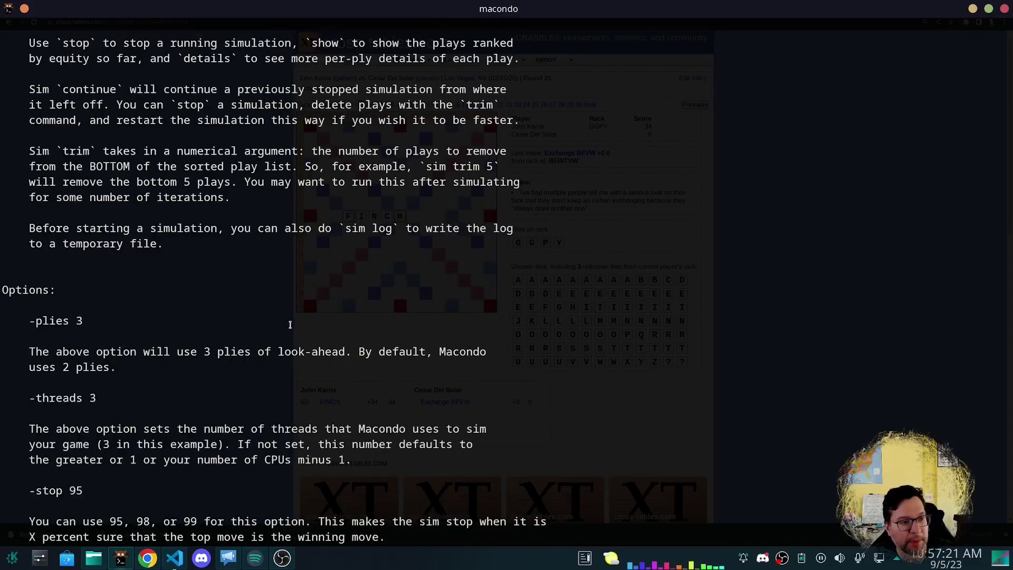
Start a 5-ply simulation with sim -plies 5.
{"action": "left_click_drag", "start_coordinate": [94, 325], "coordinate": [36, 323]}
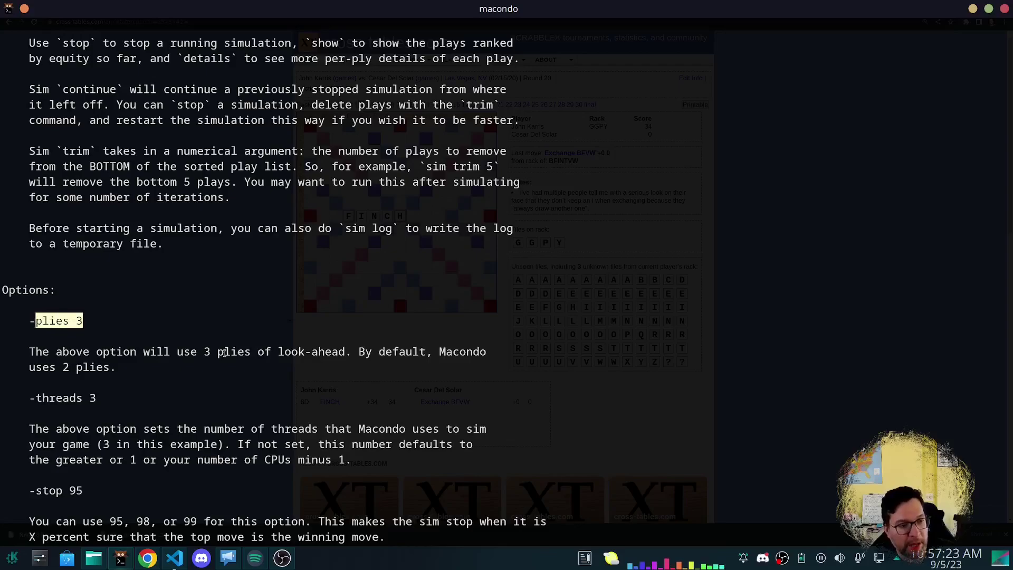
{"action": "left_click", "coordinate": [222, 352]}
{"action": "scroll", "coordinate": [222, 353], "scroll_direction": "down", "scroll_amount": 7}
{"action": "type", "text": "sim "}
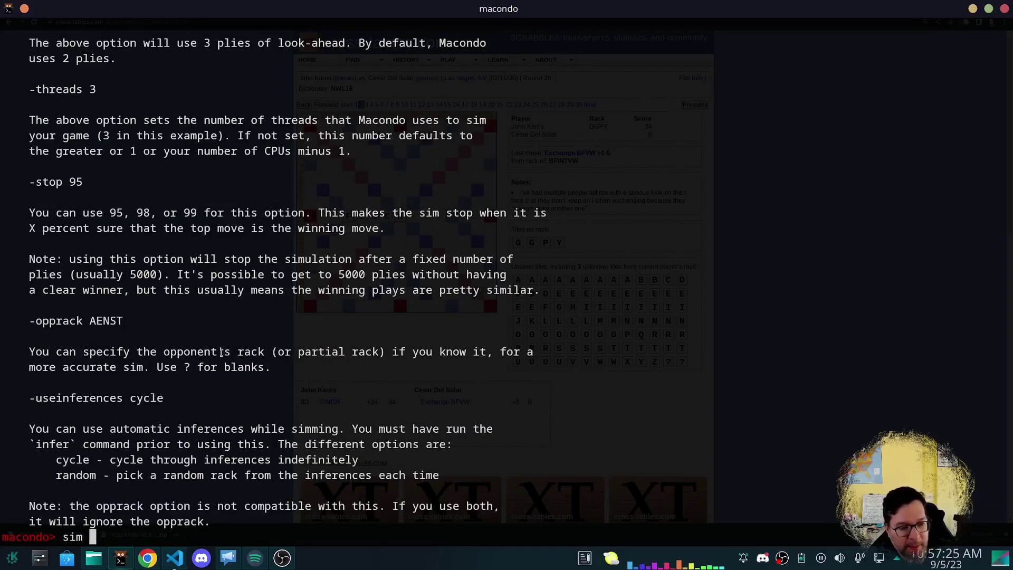
{"action": "type", "text": "-plies 5"}
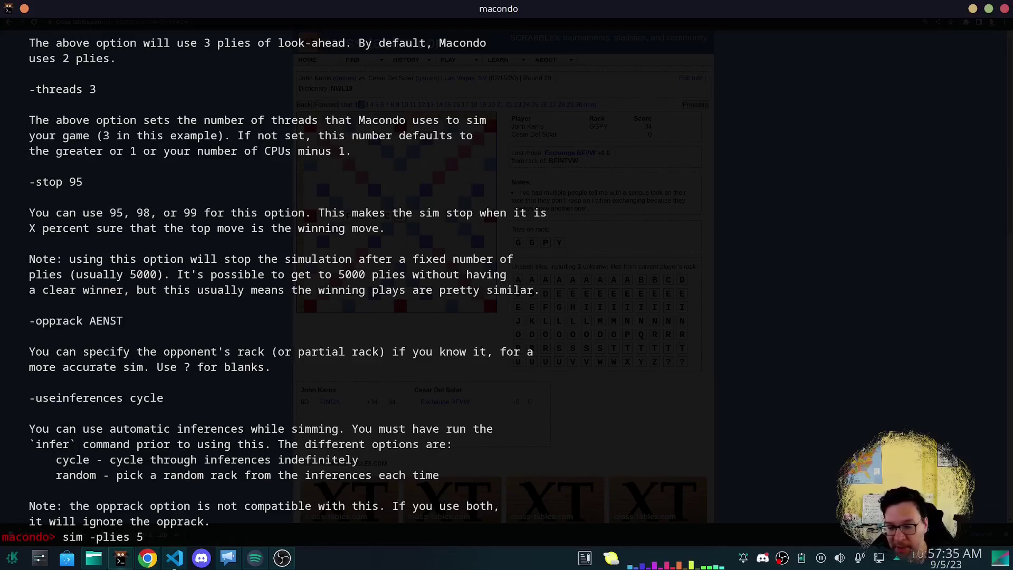
{"action": "key", "text": "Return"}
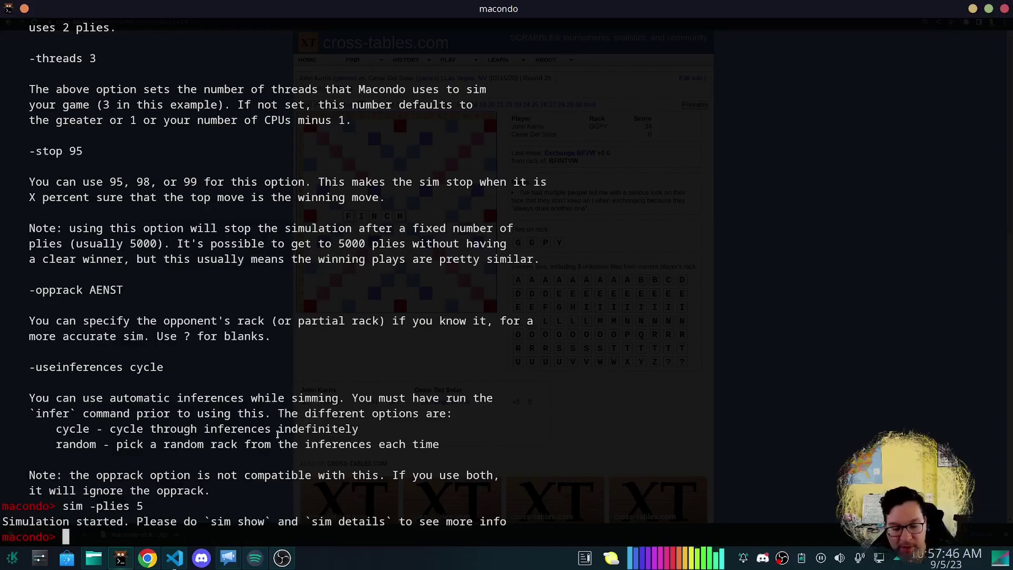
List the simulated plays, with exchanging BFVW leading at 30.638% win.
{"action": "type", "text": "sim show"}
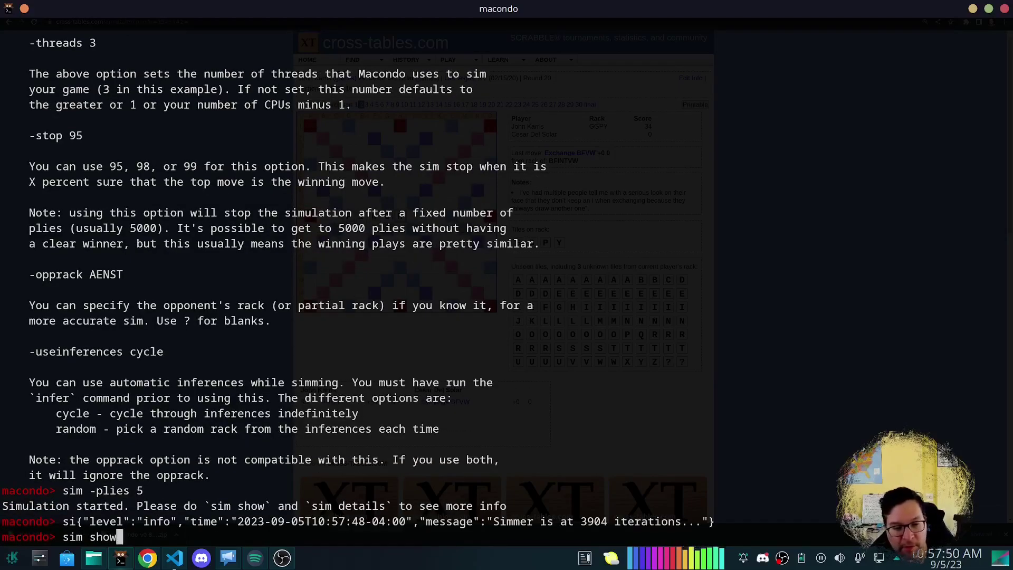
{"action": "key", "text": "Return"}
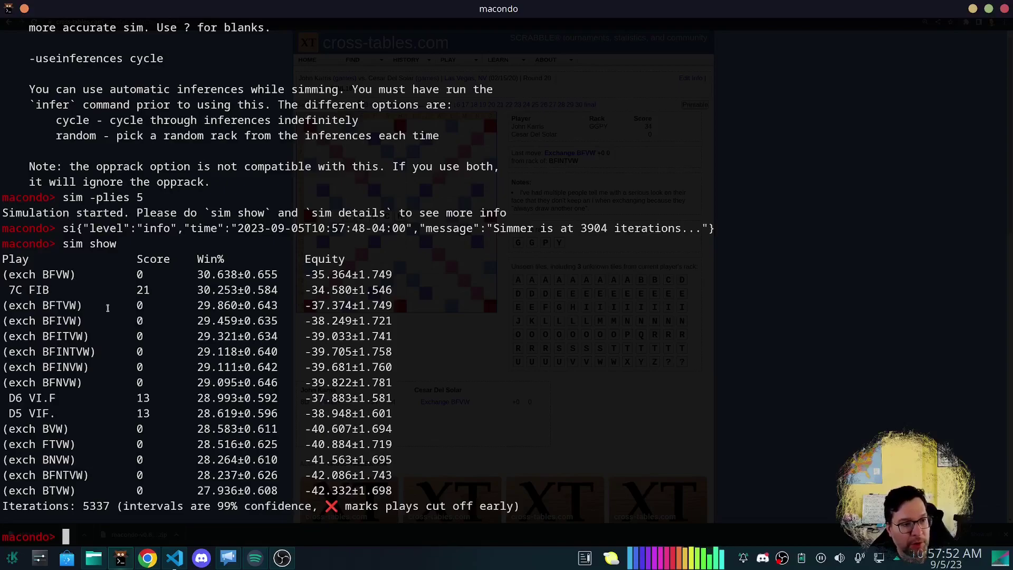
{"action": "left_click_drag", "start_coordinate": [197, 274], "coordinate": [237, 274]}
{"action": "left_click", "coordinate": [372, 349]}
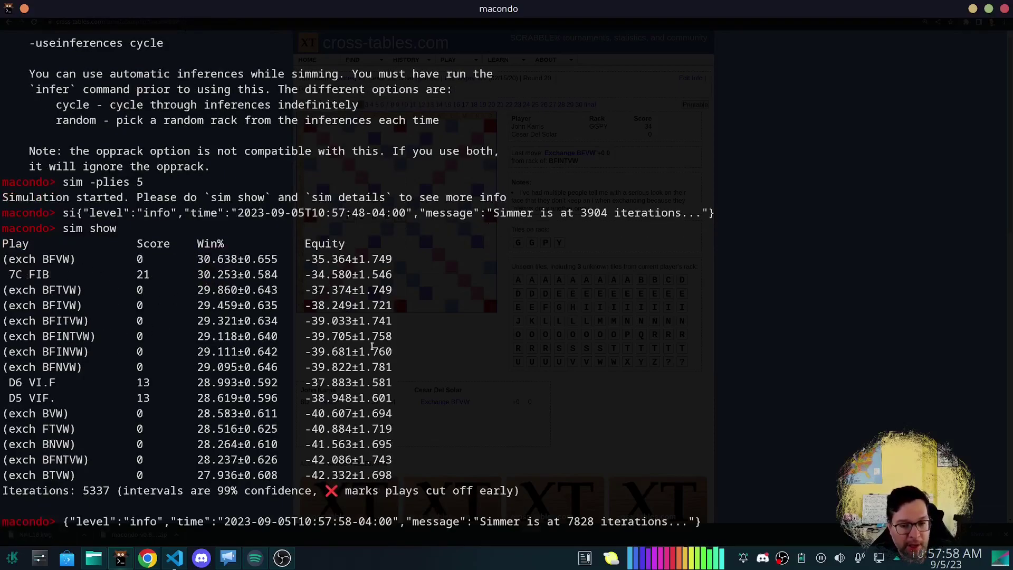
Stop the simulation and show the final ranking, led by exchanging BFVW.
{"action": "type", "text": "sim stop"}
{"action": "key", "text": "Return"}
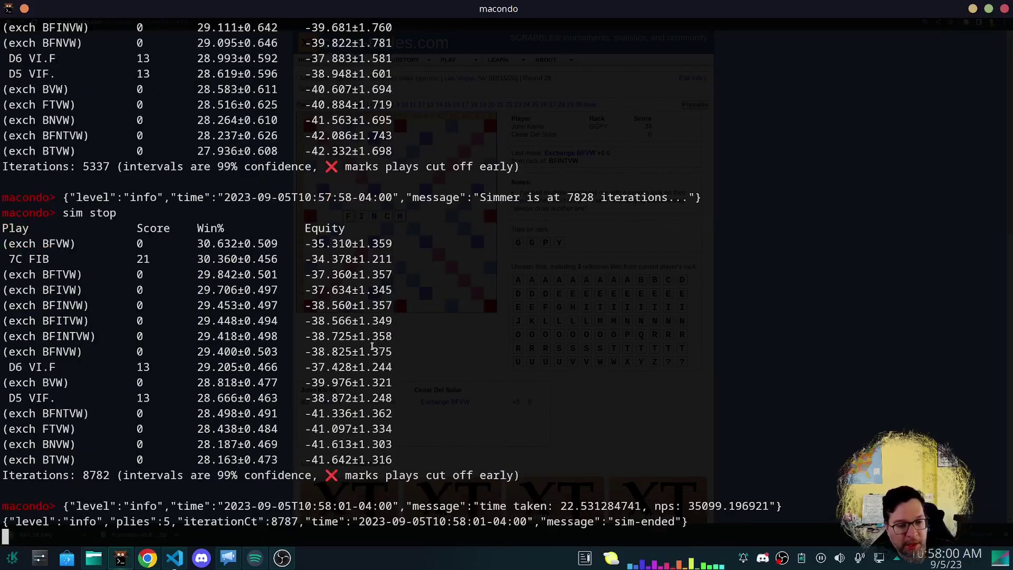
{"action": "type", "text": "sim show"}
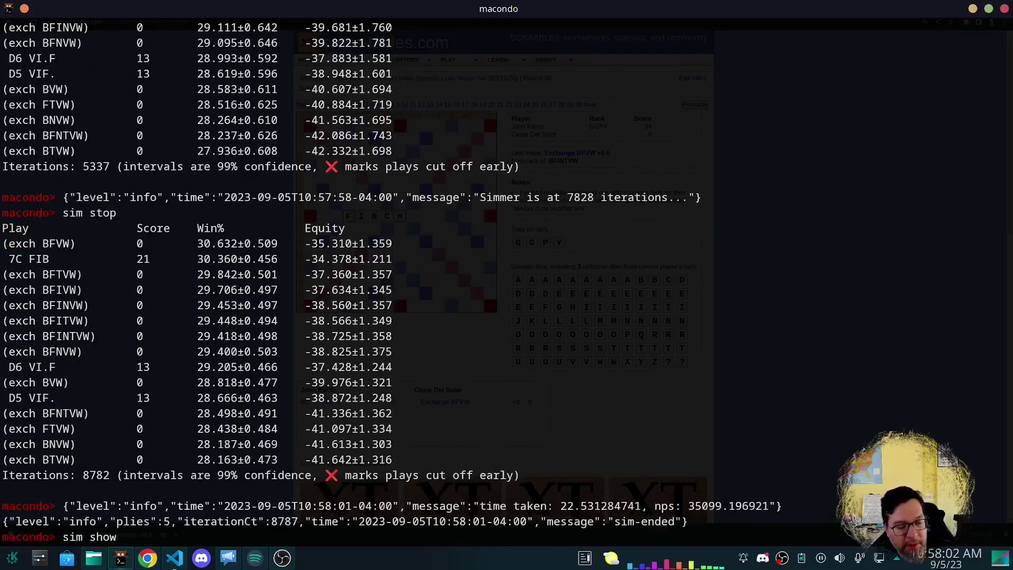
{"action": "key", "text": "Return"}
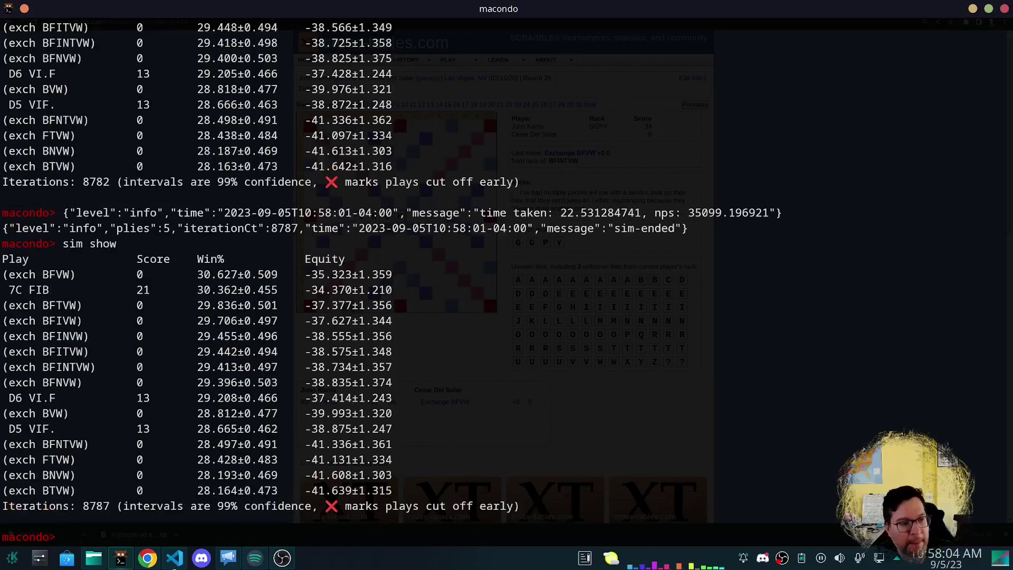
{"action": "left_click_drag", "start_coordinate": [9, 273], "coordinate": [47, 275]}
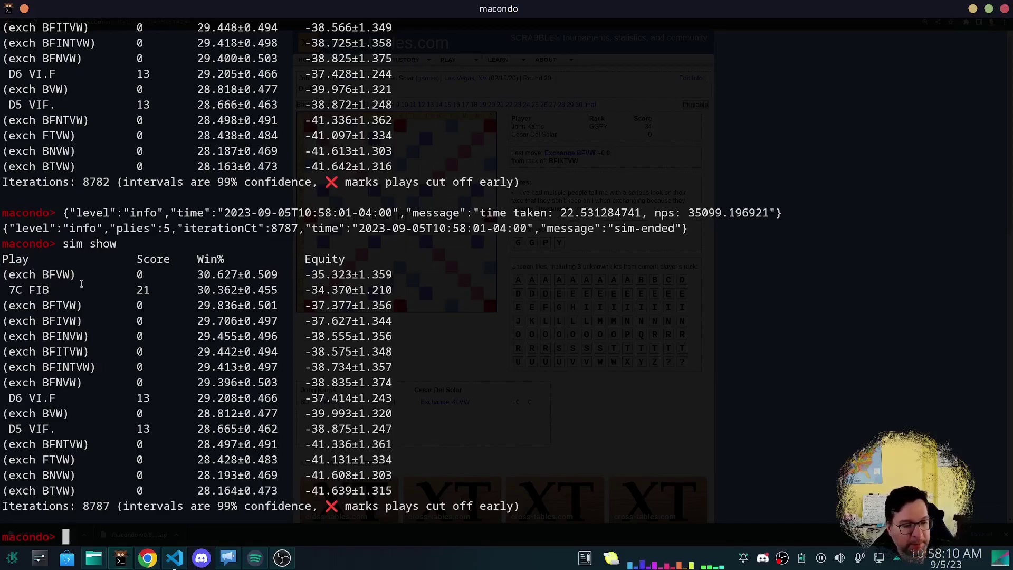
Print per-ply sim details and highlight BFVW's 30.63 win percentage.
{"action": "type", "text": "sim details"}
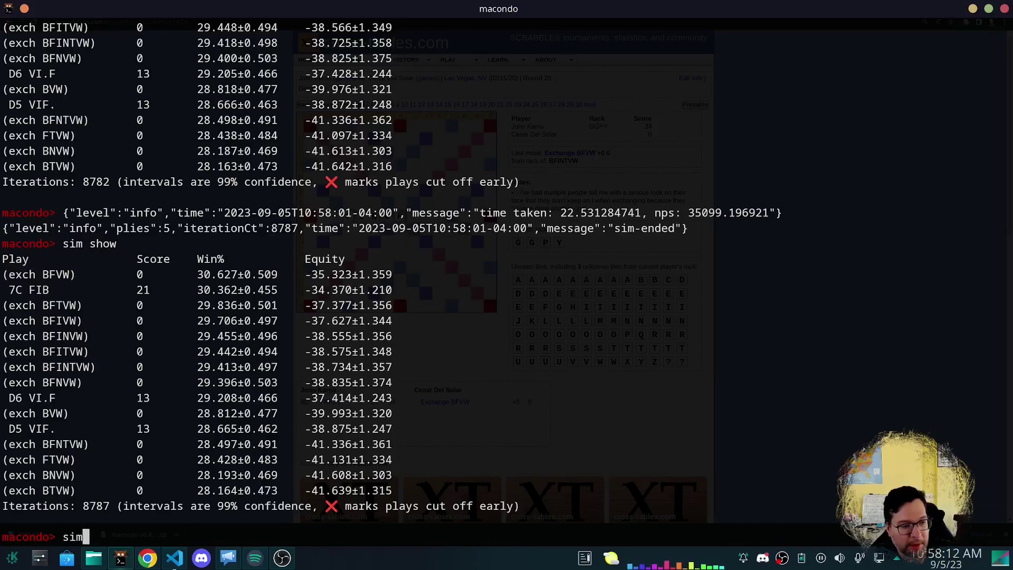
{"action": "key", "text": "Return"}
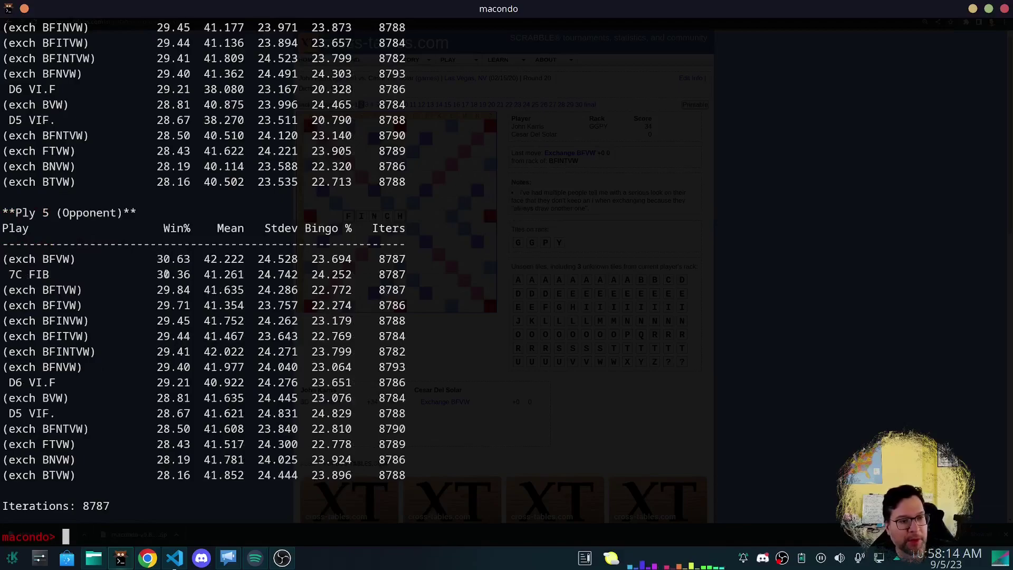
{"action": "scroll", "coordinate": [167, 295], "scroll_direction": "up", "scroll_amount": 20}
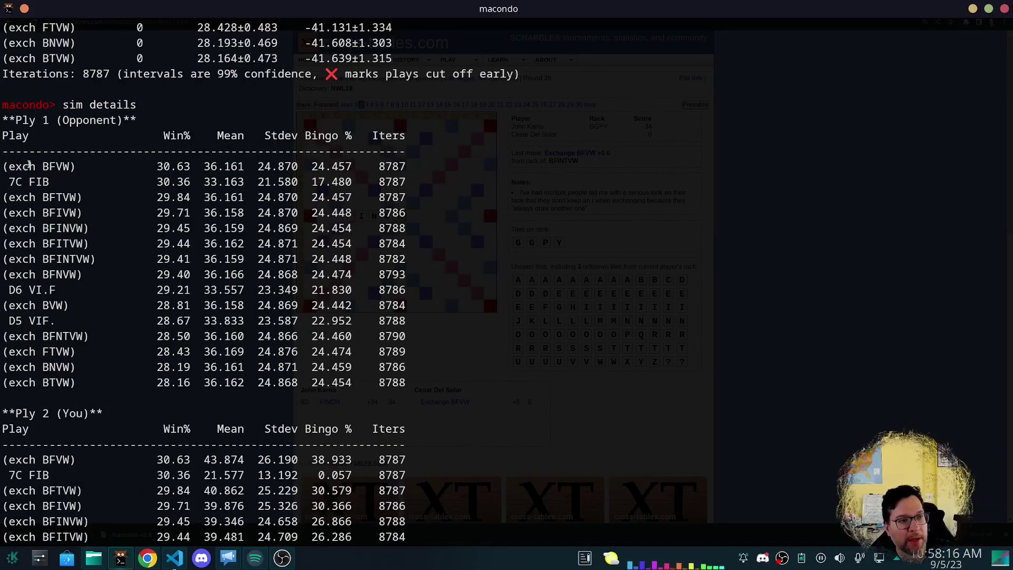
{"action": "left_click_drag", "start_coordinate": [29, 165], "coordinate": [79, 166]}
{"action": "left_click", "coordinate": [144, 176]}
{"action": "left_click_drag", "start_coordinate": [163, 165], "coordinate": [206, 167]}
{"action": "left_click", "coordinate": [204, 167]}
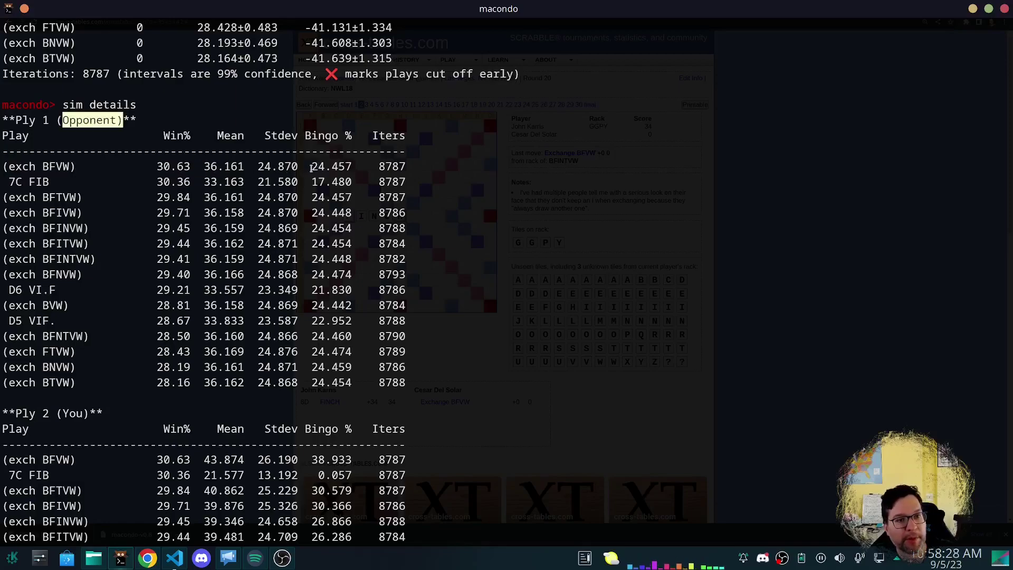
Scroll through the ply tables, checking the top play's 38.933 bingo percentage.
{"action": "left_click_drag", "start_coordinate": [311, 167], "coordinate": [356, 167]}
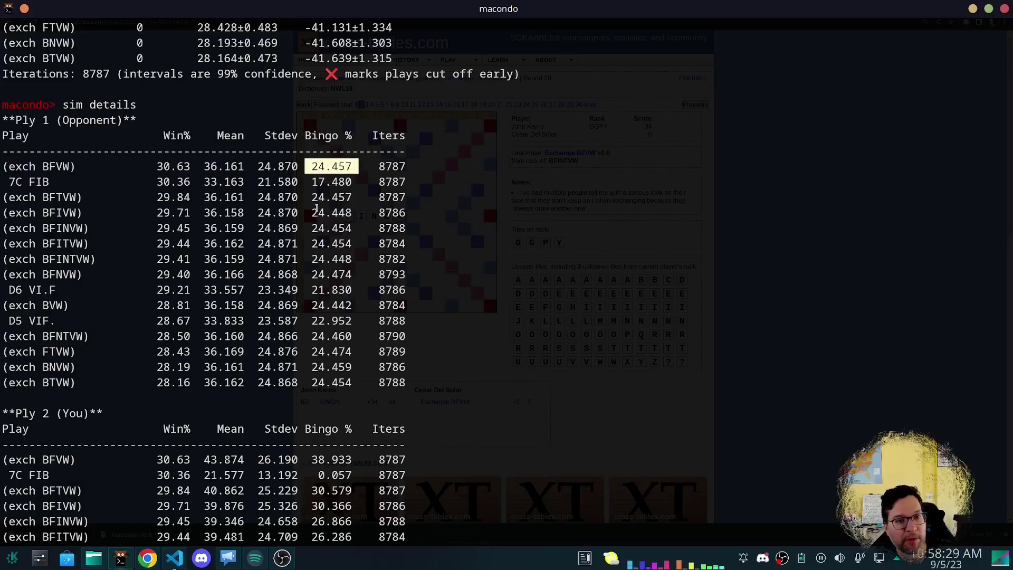
{"action": "scroll", "coordinate": [73, 315], "scroll_direction": "down", "scroll_amount": 4}
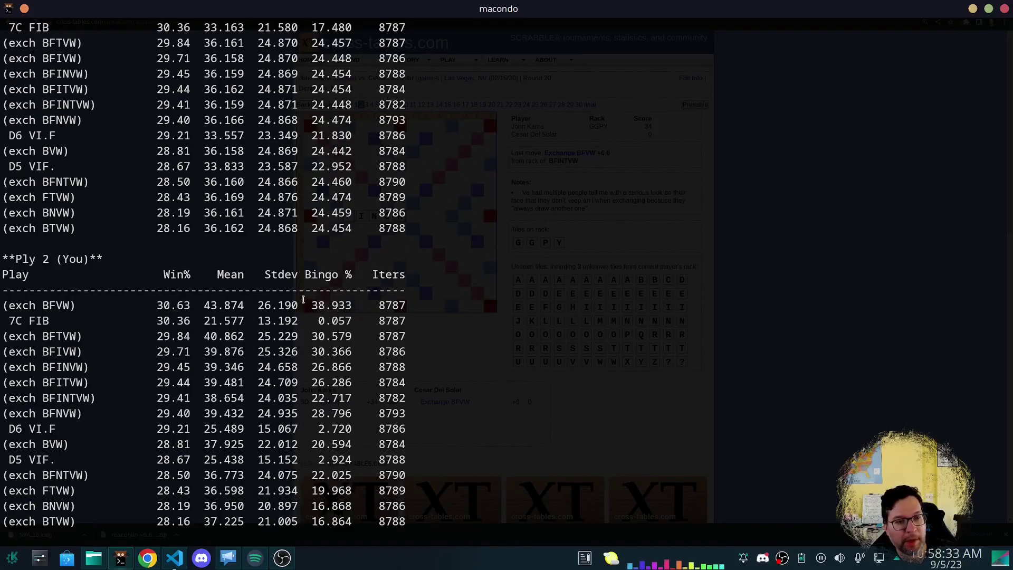
{"action": "left_click_drag", "start_coordinate": [311, 301], "coordinate": [350, 306]}
{"action": "left_click_drag", "start_coordinate": [205, 305], "coordinate": [244, 306]}
{"action": "scroll", "coordinate": [230, 317], "scroll_direction": "up", "scroll_amount": 5}
{"action": "scroll", "coordinate": [227, 247], "scroll_direction": "down", "scroll_amount": 20}
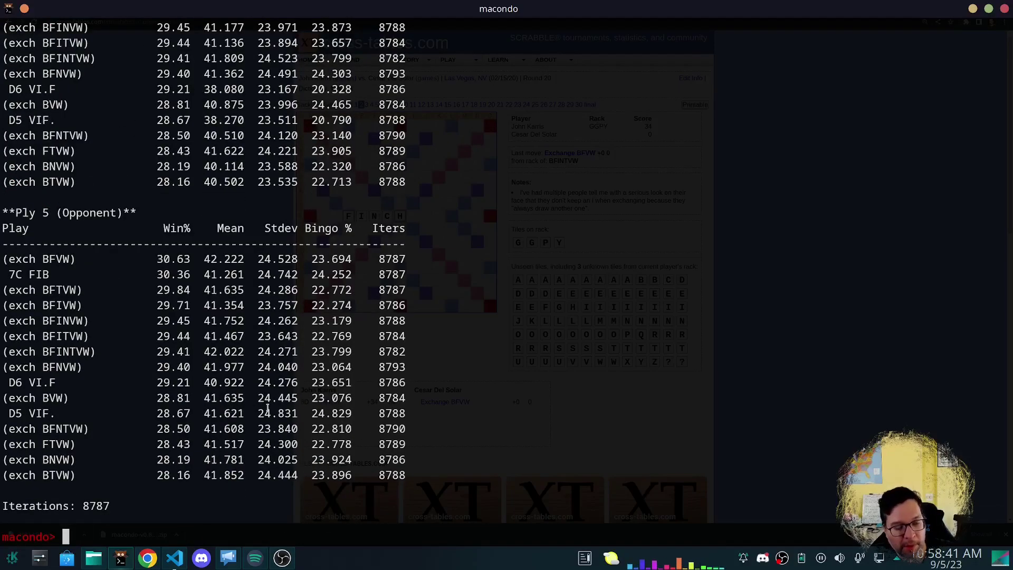
Display the current board and game state with the s command.
{"action": "type", "text": "sim show"}
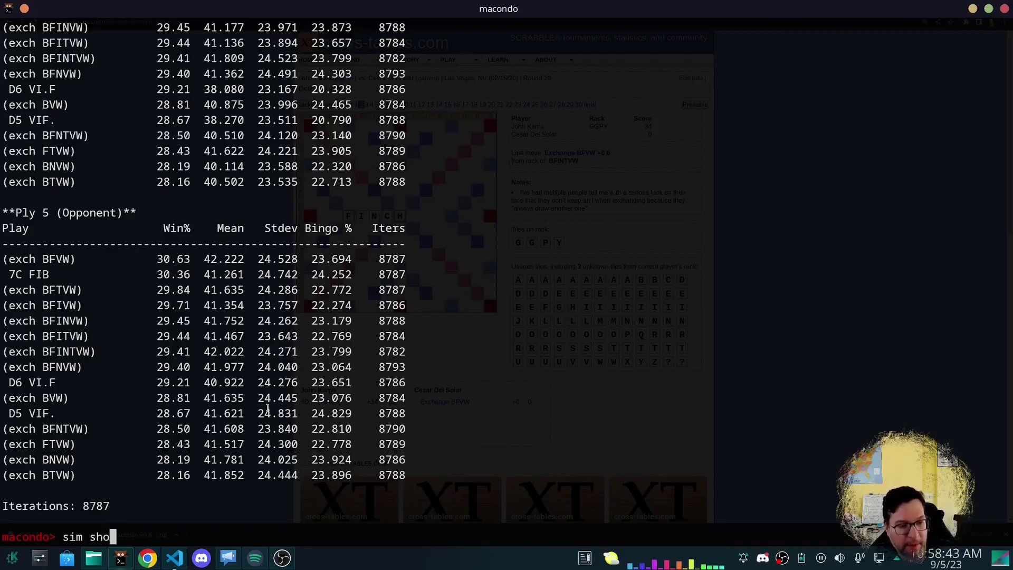
{"action": "key", "text": "BackSpace"}
{"action": "key", "text": "BackSpace"}
{"action": "key", "text": "BackSpace"}
{"action": "key", "text": "BackSpace"}
{"action": "key", "text": "BackSpace"}
{"action": "key", "text": "BackSpace"}
{"action": "key", "text": "BackSpace"}
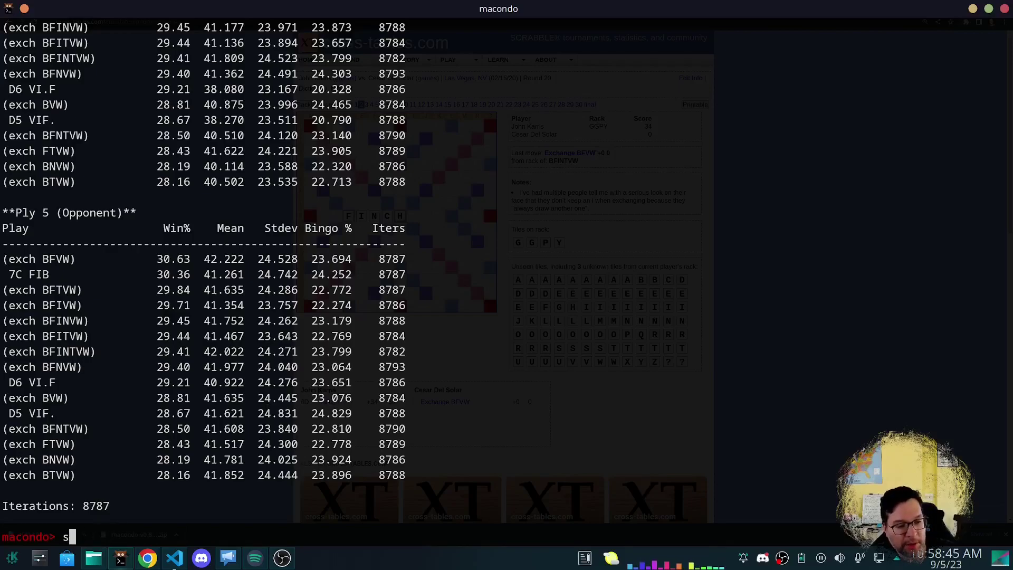
{"action": "type", "text": "how"}
{"action": "key", "text": "Return"}
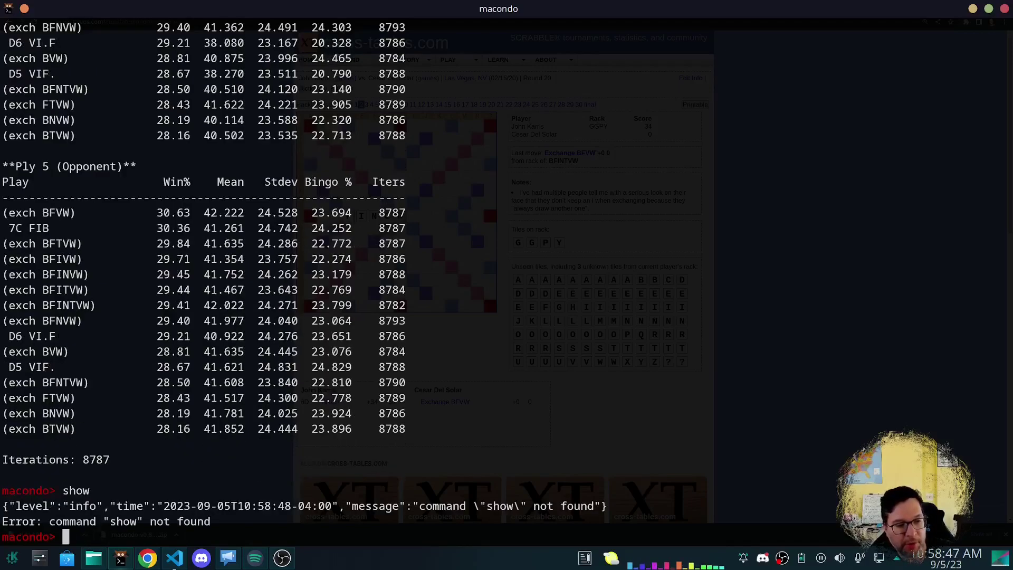
{"action": "type", "text": "si"}
{"action": "key", "text": "BackSpace"}
{"action": "key", "text": "Return"}
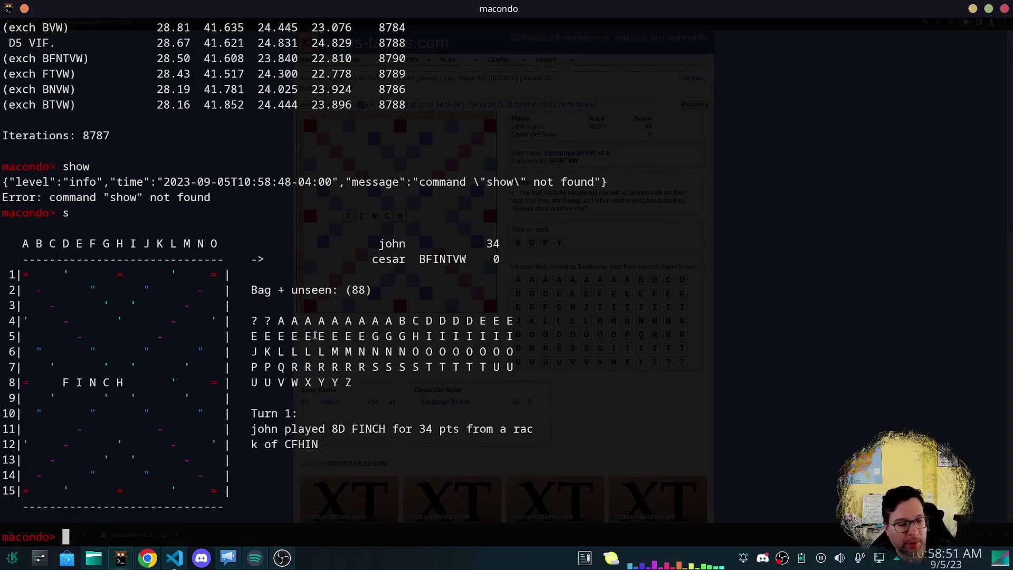
Commit the BFVW exchange and advance the cross-tables game to move 3.
{"action": "type", "text": "commit "}
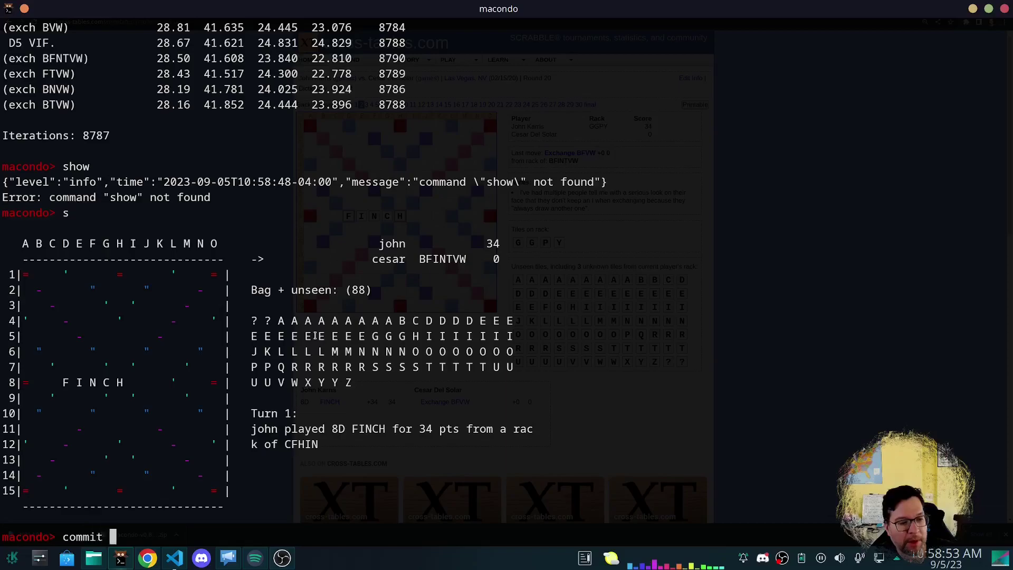
{"action": "type", "text": "exchange BFVW"}
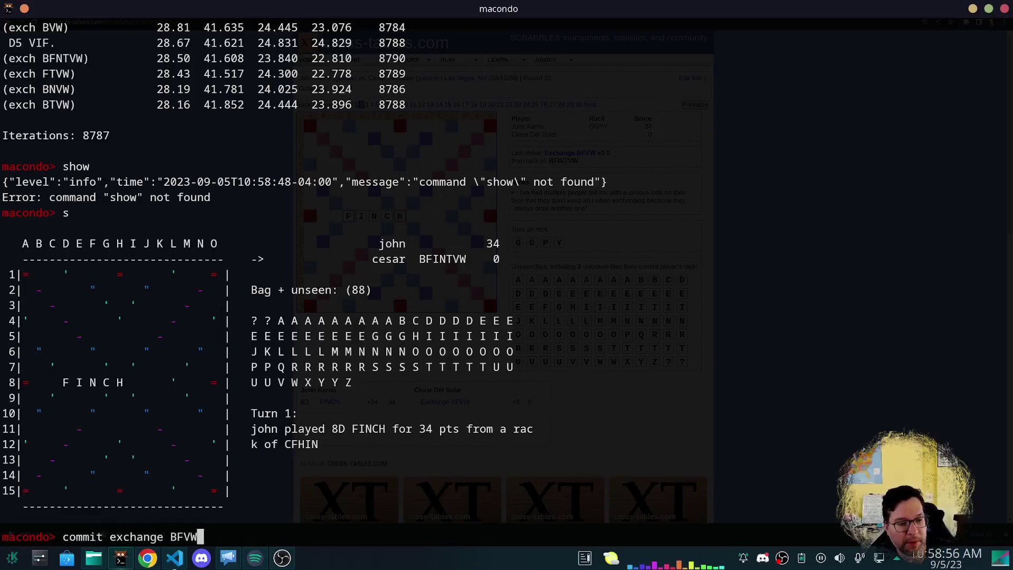
{"action": "key", "text": "Return"}
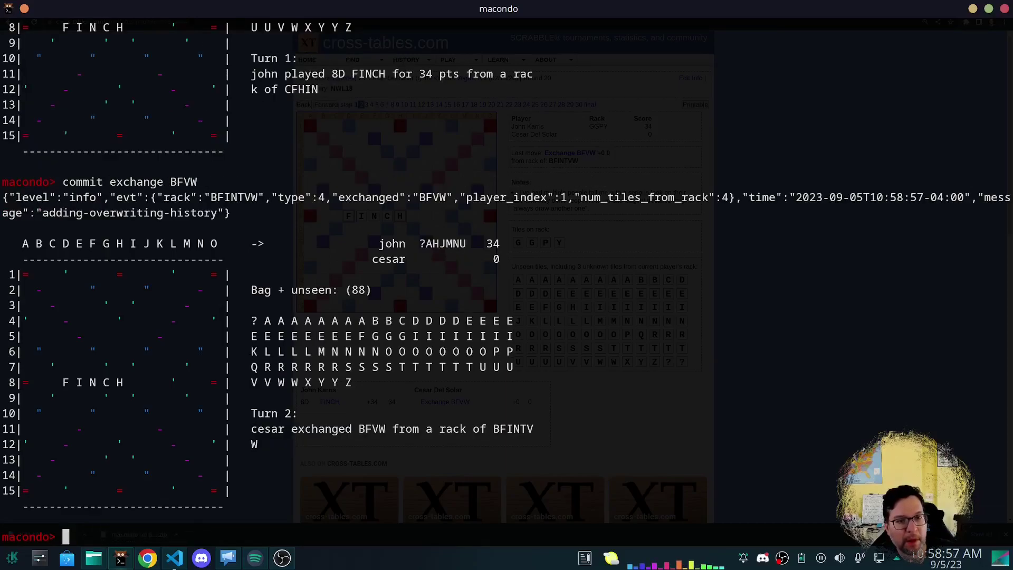
{"action": "key", "text": "alt+Tab"}
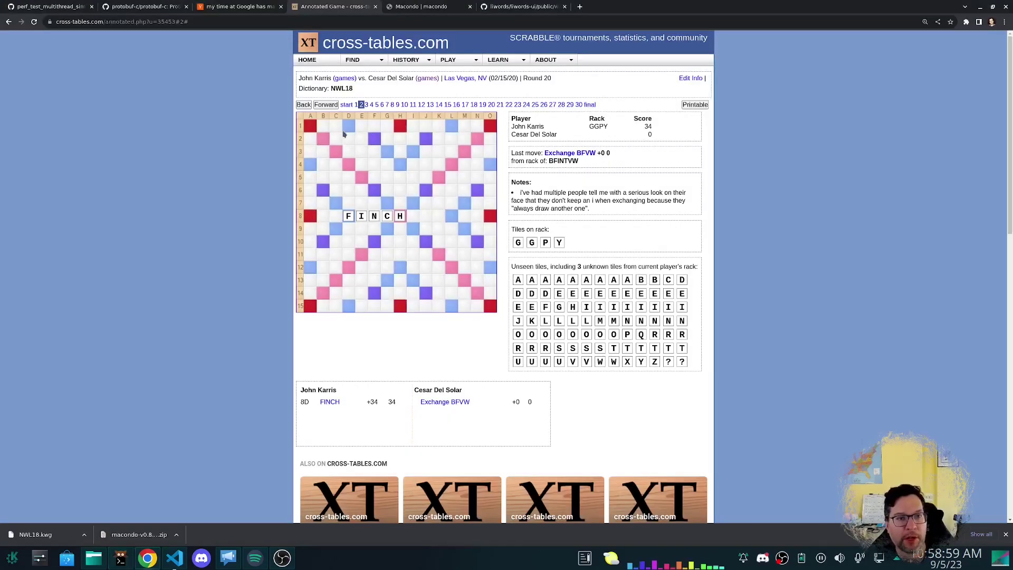
{"action": "left_click", "coordinate": [320, 105]}
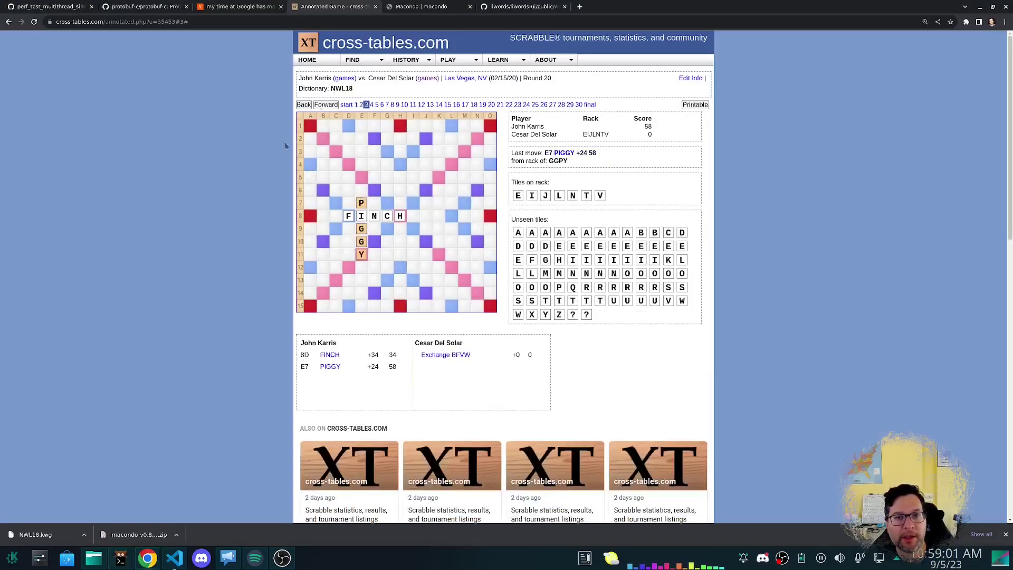
Set the rack to GGPY and commit the top move, E7 PIGGY for 24.
{"action": "key", "text": "alt+Tab"}
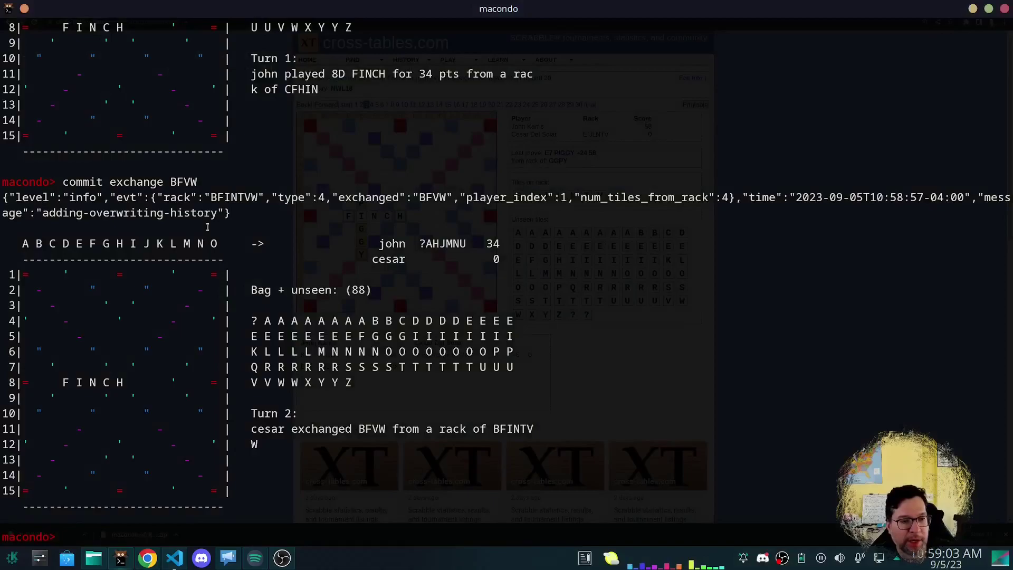
{"action": "type", "text": "rack GGPY"}
{"action": "key", "text": "Return"}
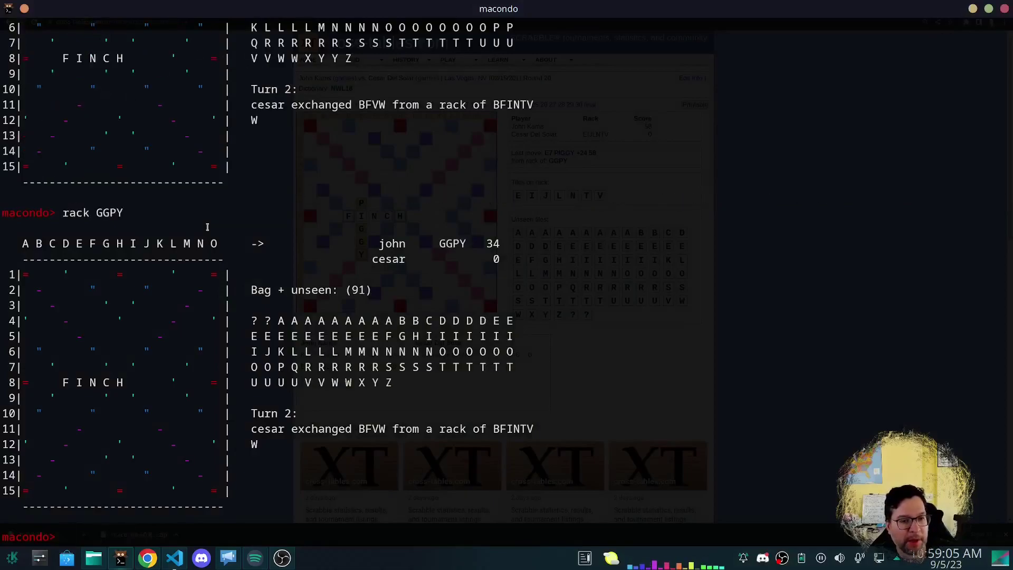
{"action": "type", "text": "gen"}
{"action": "key", "text": "Return"}
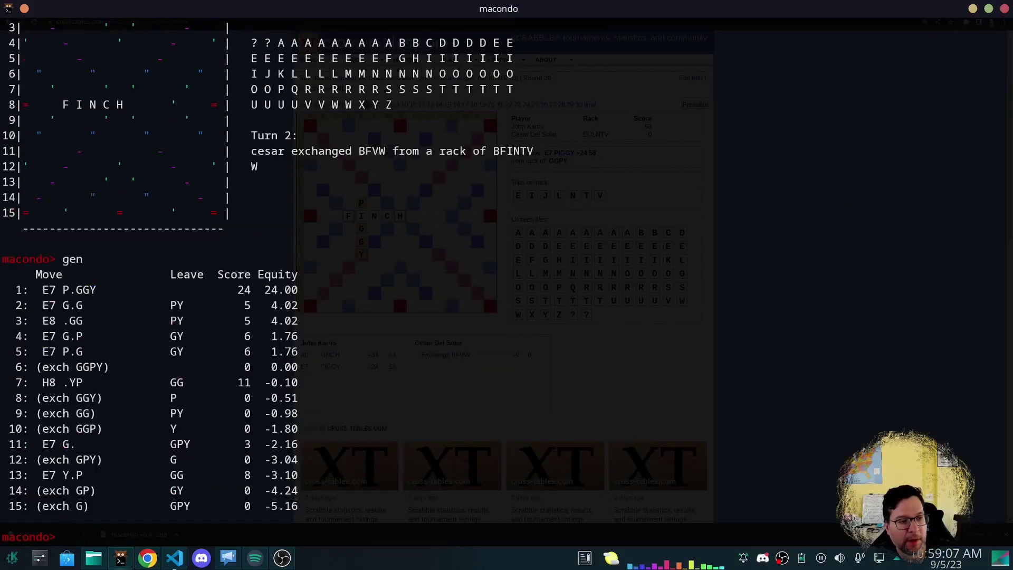
{"action": "type", "text": "commit #1"}
{"action": "key", "text": "Return"}
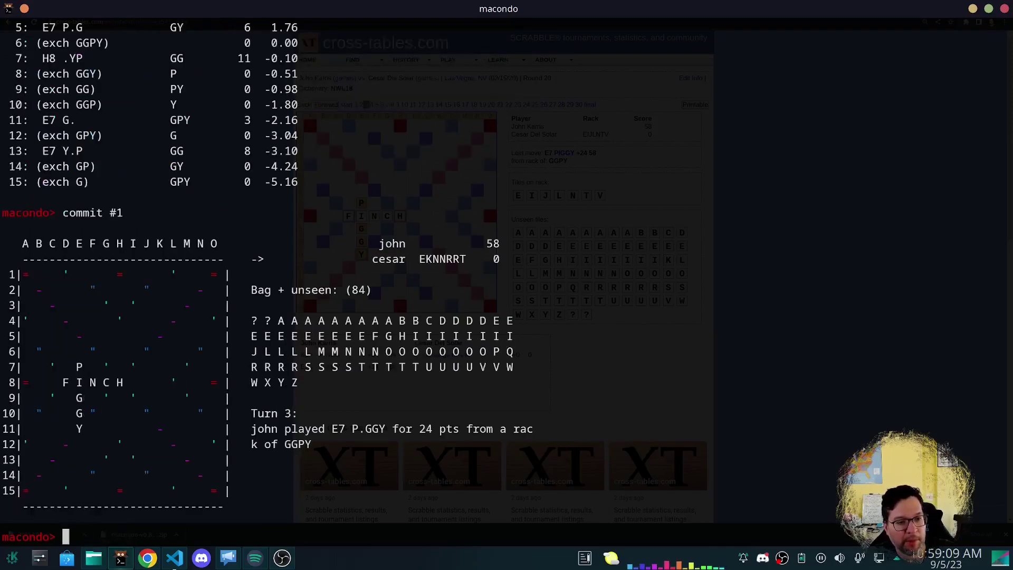
Set cesar's rack to EIJLNTV after checking the cross-tables page.
{"action": "key", "text": "alt+Tab"}
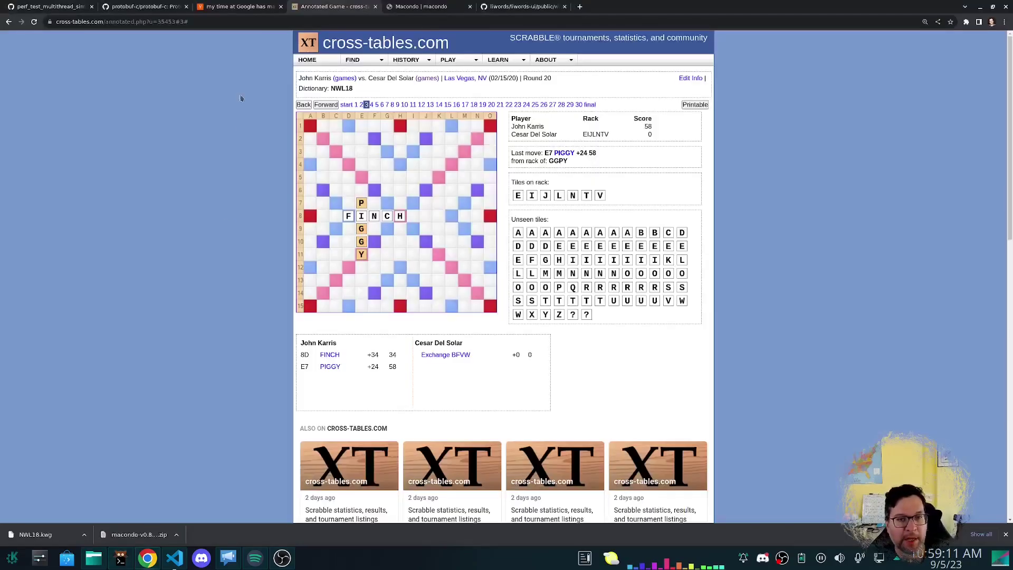
{"action": "key", "text": "alt+Tab"}
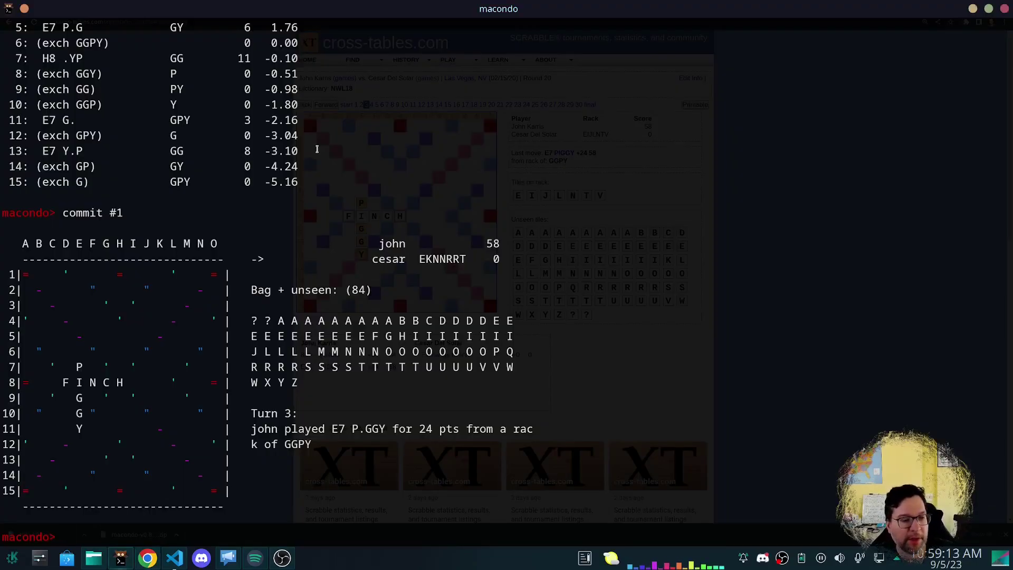
{"action": "type", "text": "rack EIJLNTV"}
{"action": "key", "text": "Return"}
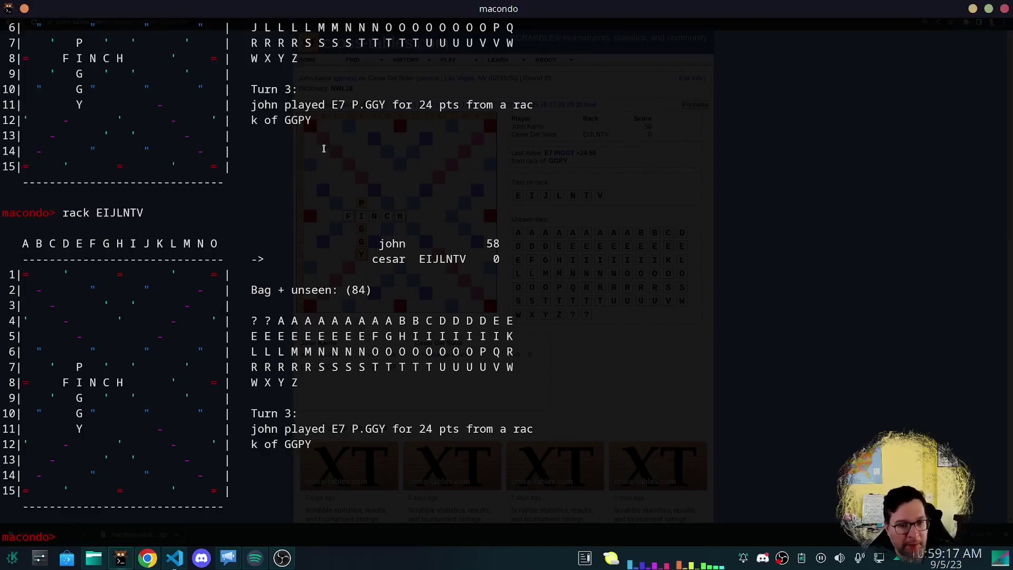
{"action": "key", "text": "alt+Tab"}
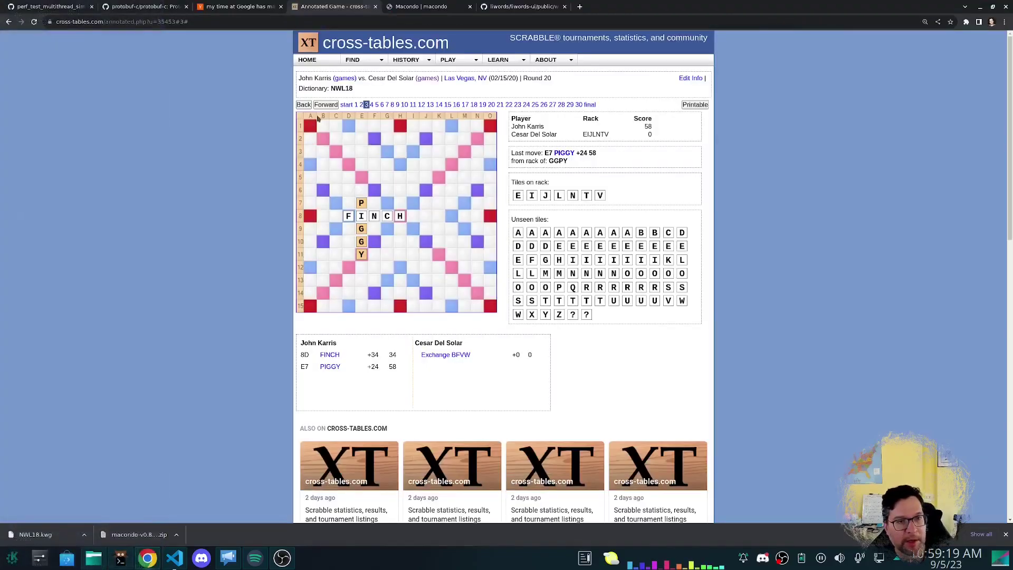
Advance cross-tables to move 4, let the engine play cesar's best move, then undo it.
{"action": "left_click", "coordinate": [326, 105]}
{"action": "key", "text": "alt+Tab"}
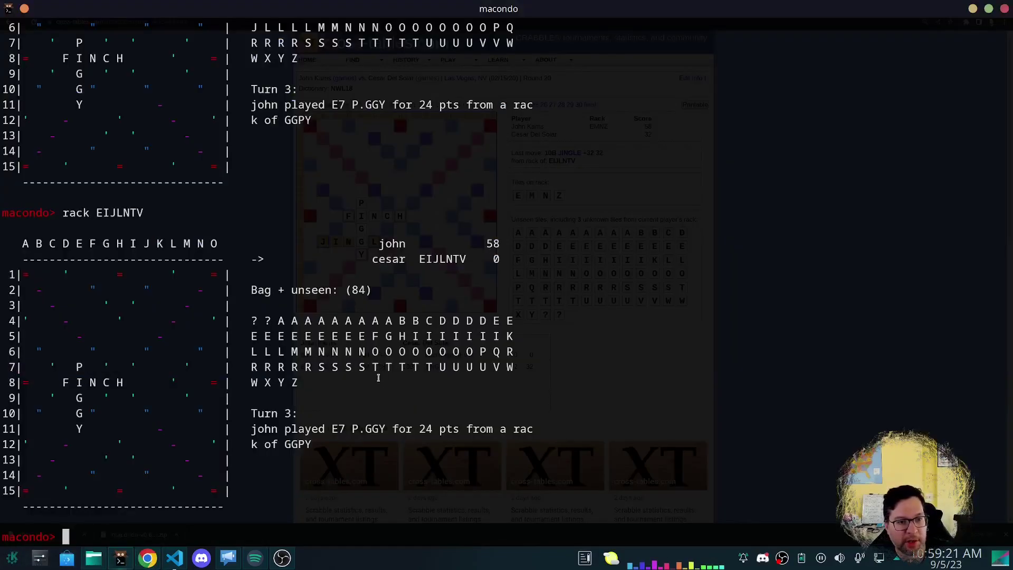
{"action": "type", "text": "gen"}
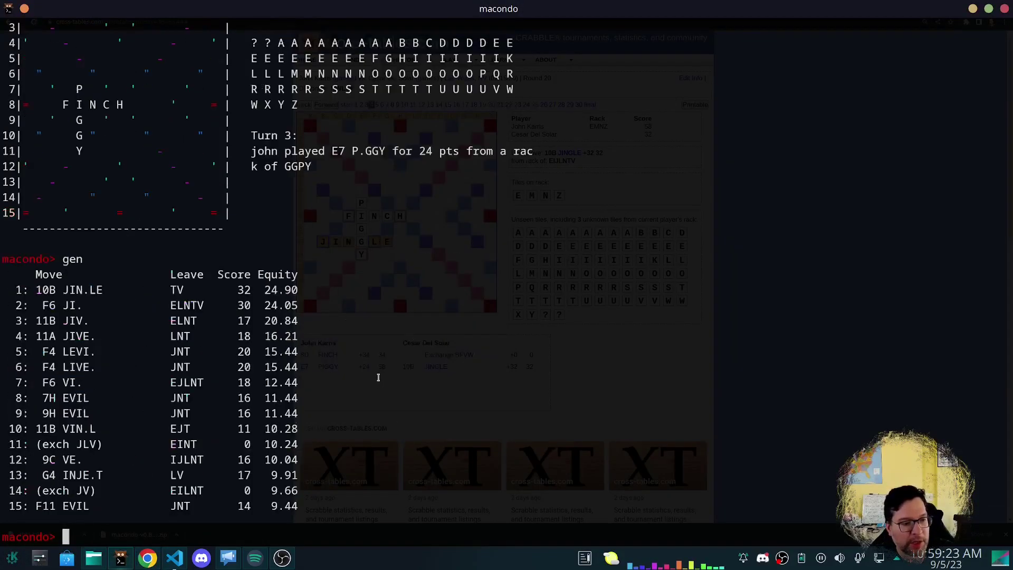
{"action": "type", "text": "ai"}
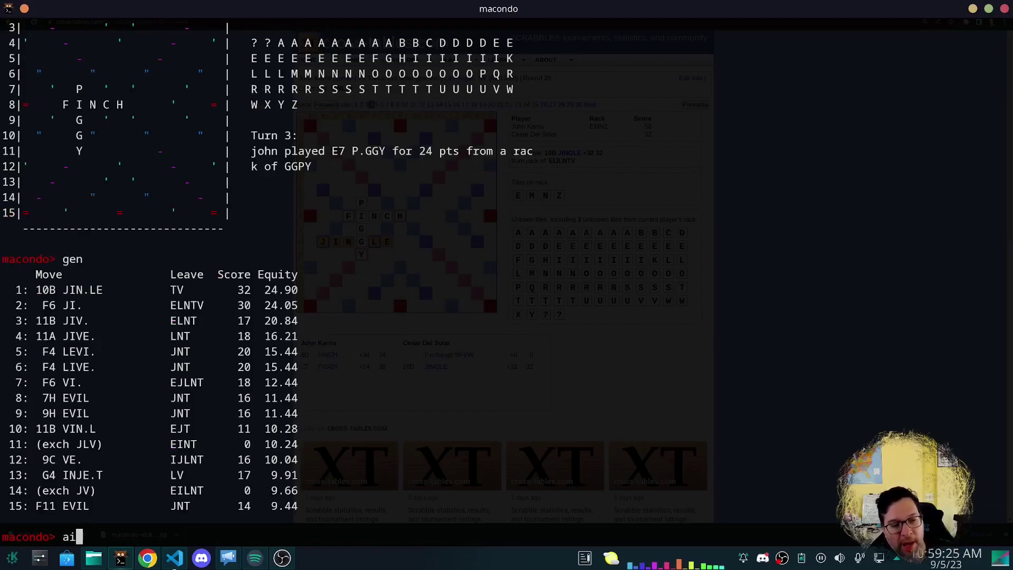
{"action": "type", "text": "play"}
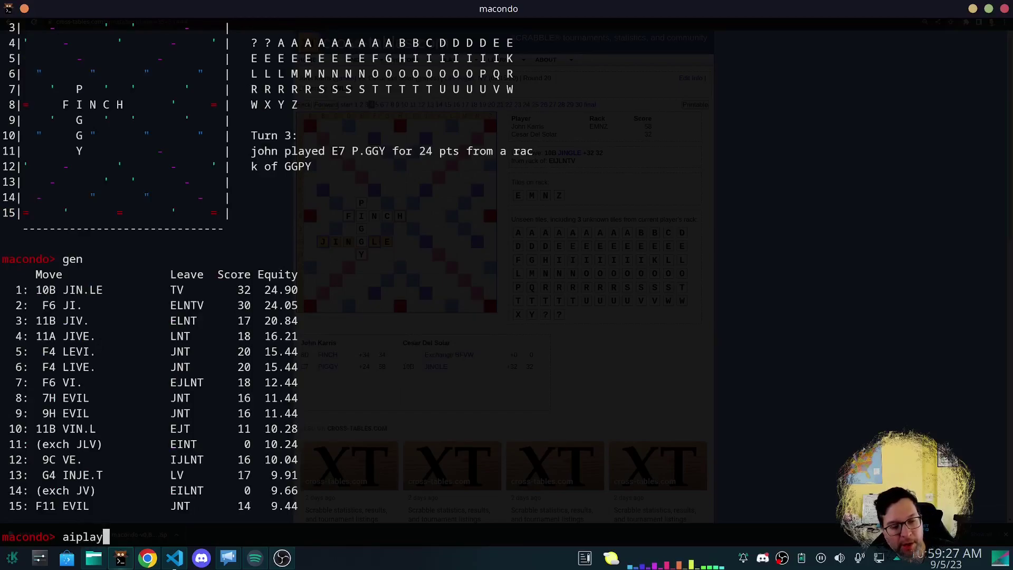
{"action": "key", "text": "Return"}
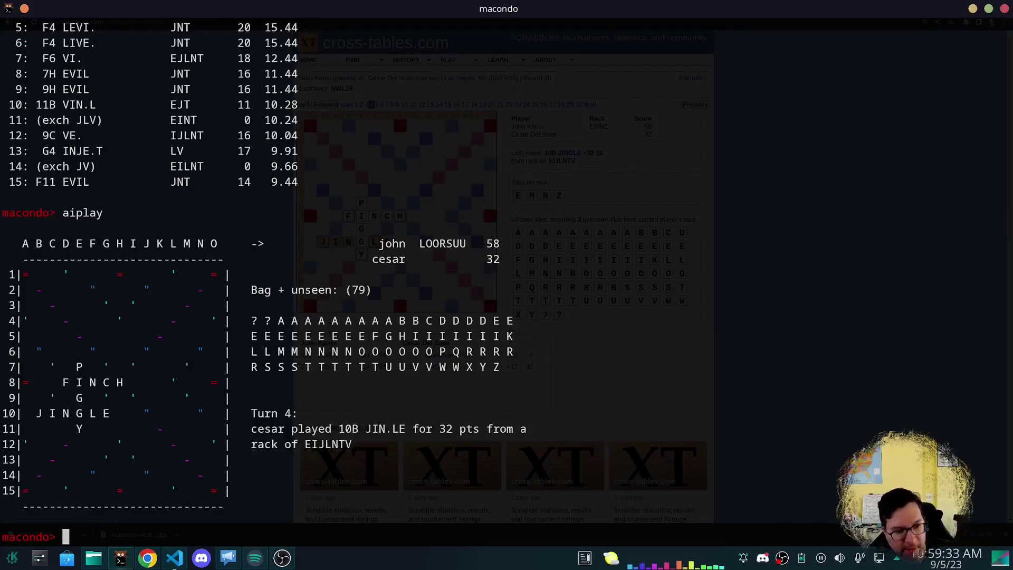
{"action": "type", "text": "p"}
{"action": "key", "text": "Return"}
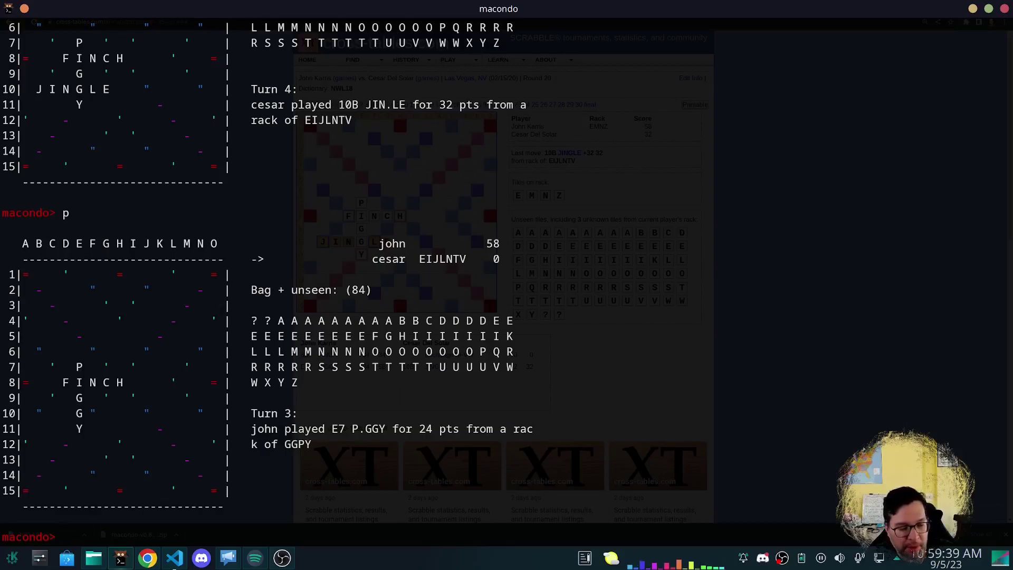
Commit 10B JINGLE for 32 points and copy the game number from the page address.
{"action": "type", "text": "commit 10B"}
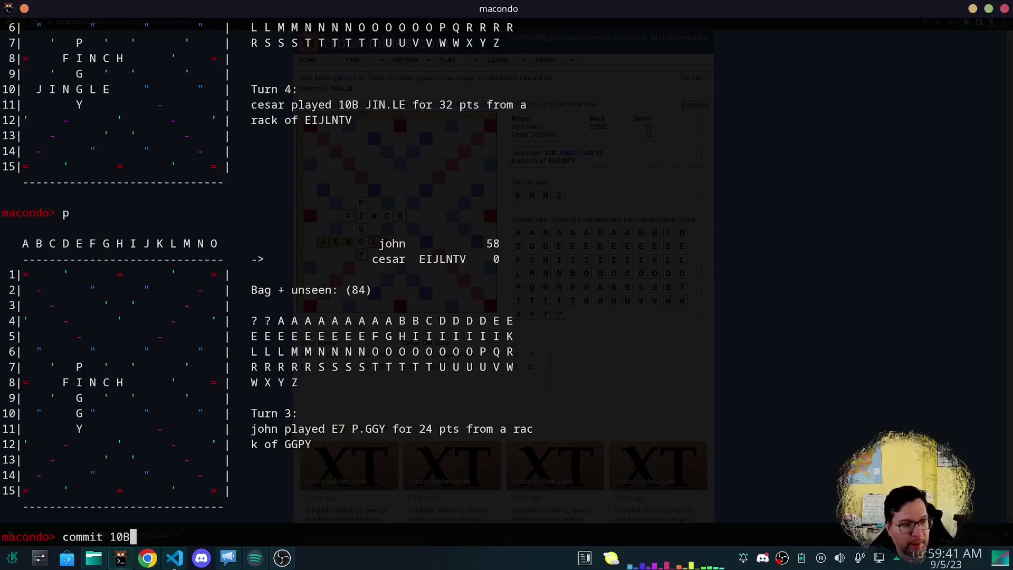
{"action": "type", "text": " JIN"}
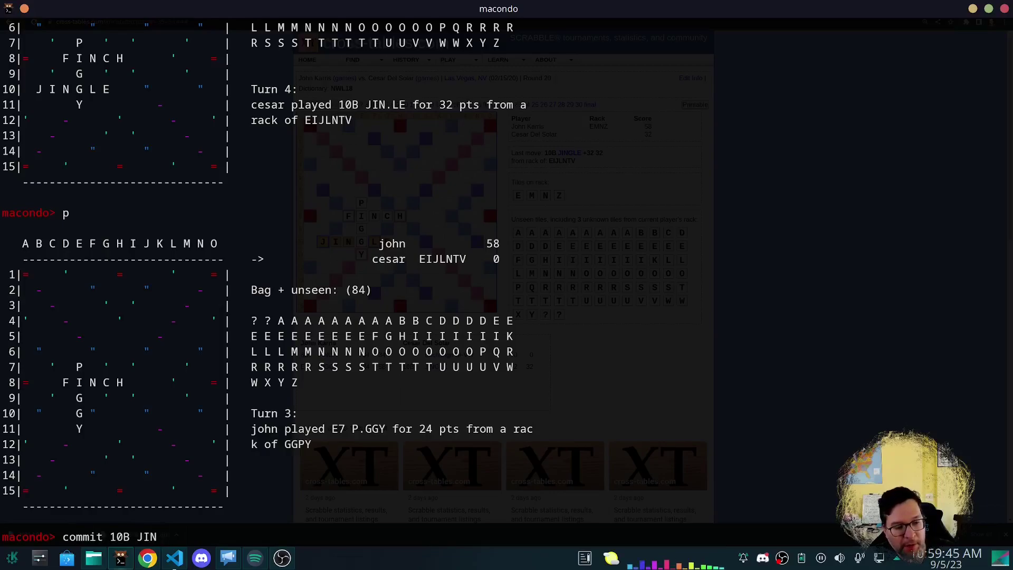
{"action": "type", "text": ".LE"}
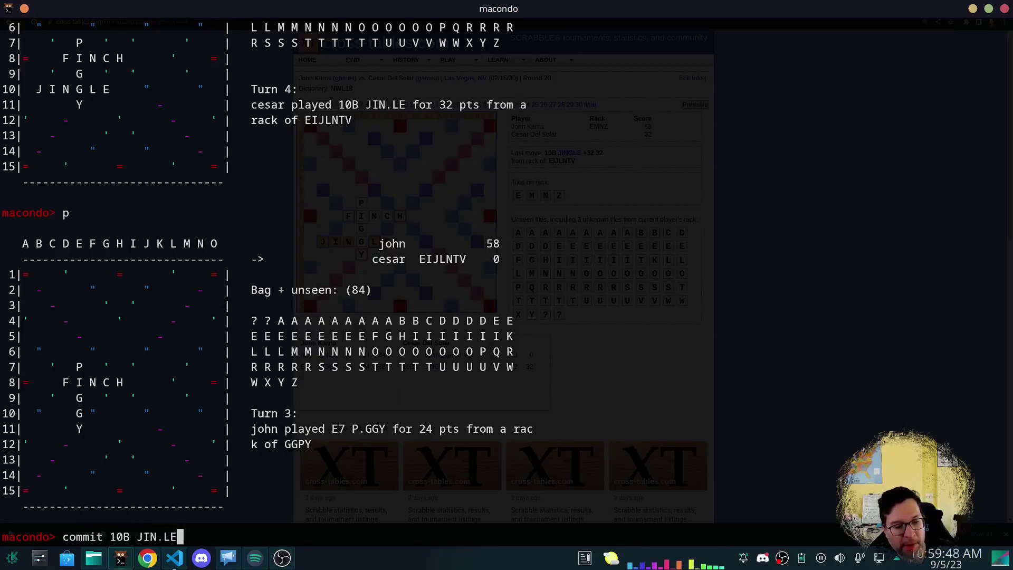
{"action": "key", "text": "Return"}
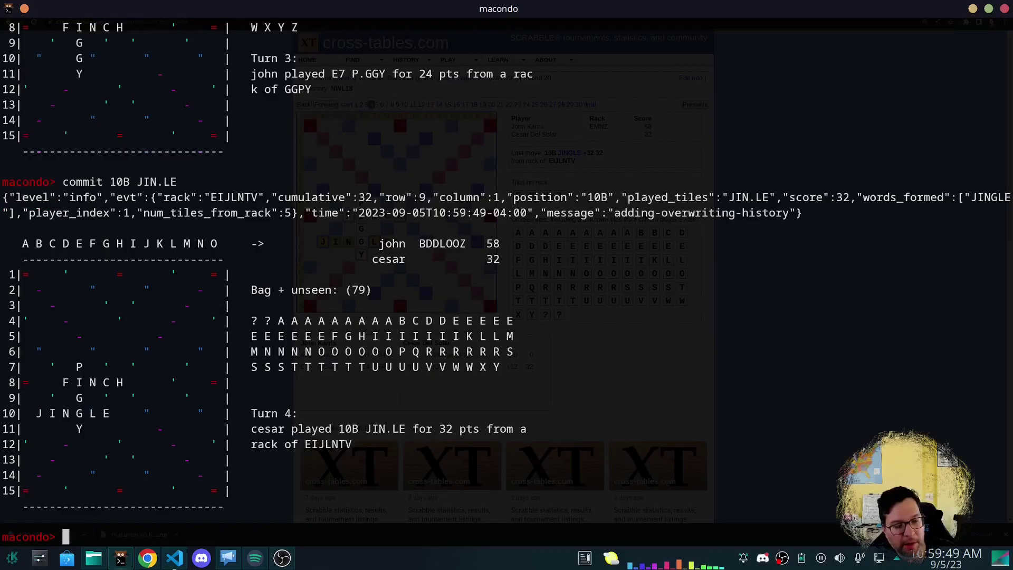
{"action": "type", "text": "p"}
{"action": "key", "text": "Return"}
{"action": "type", "text": "com"}
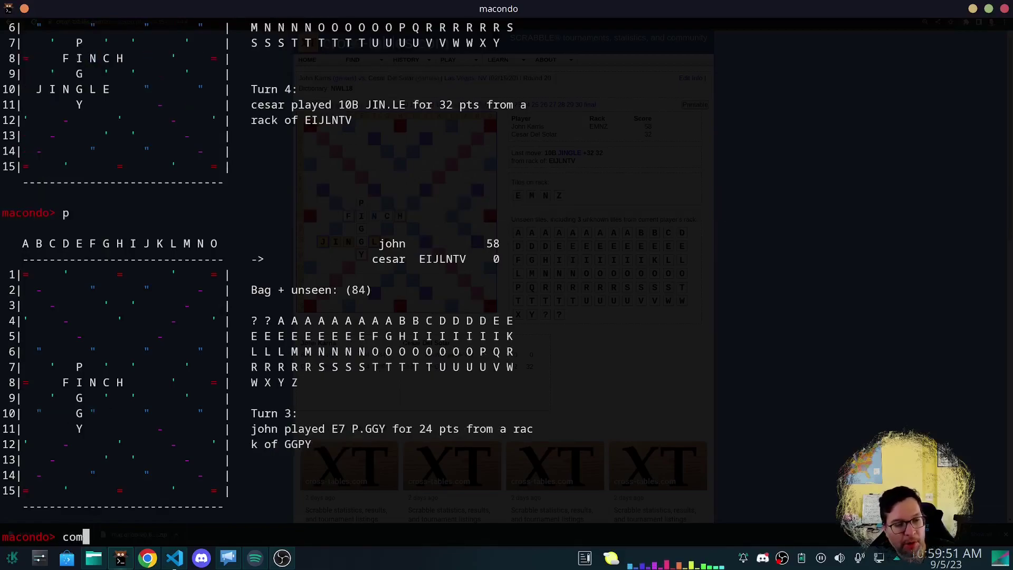
{"action": "type", "text": "mit 10B JINGLE"}
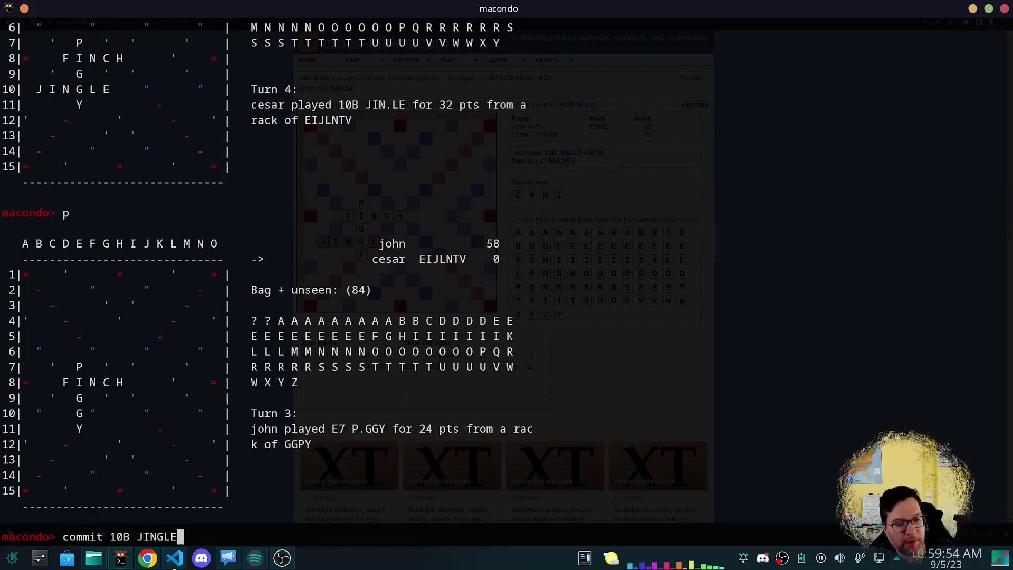
{"action": "key", "text": "Return"}
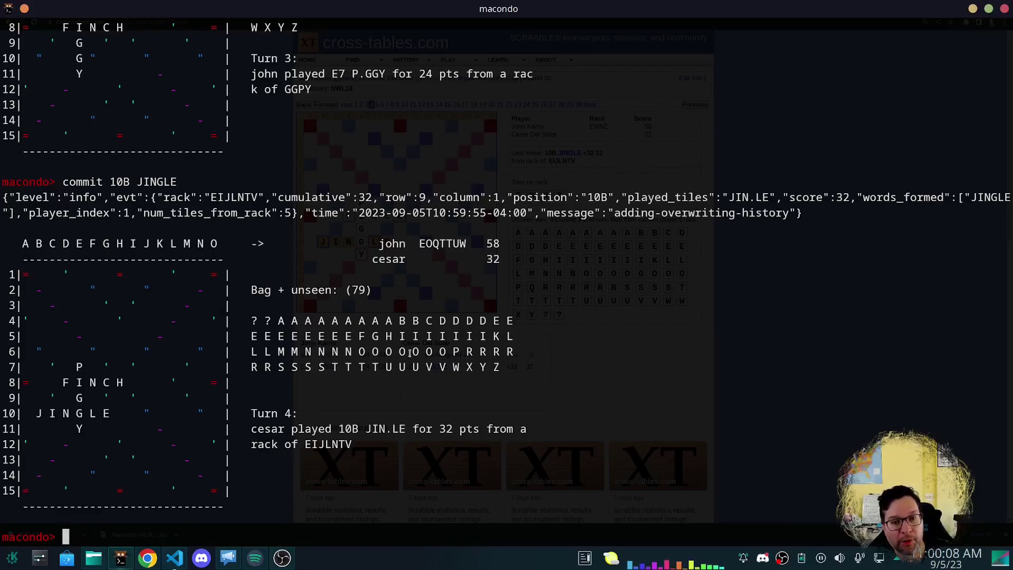
{"action": "key", "text": "alt+Tab"}
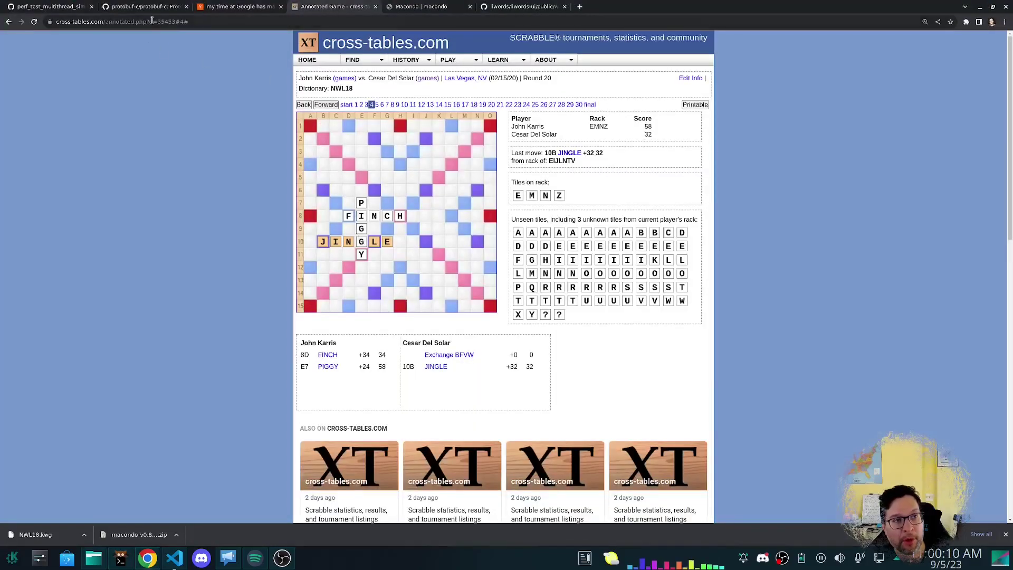
{"action": "double_click", "coordinate": [160, 22]}
{"action": "key", "text": "alt+Tab"}
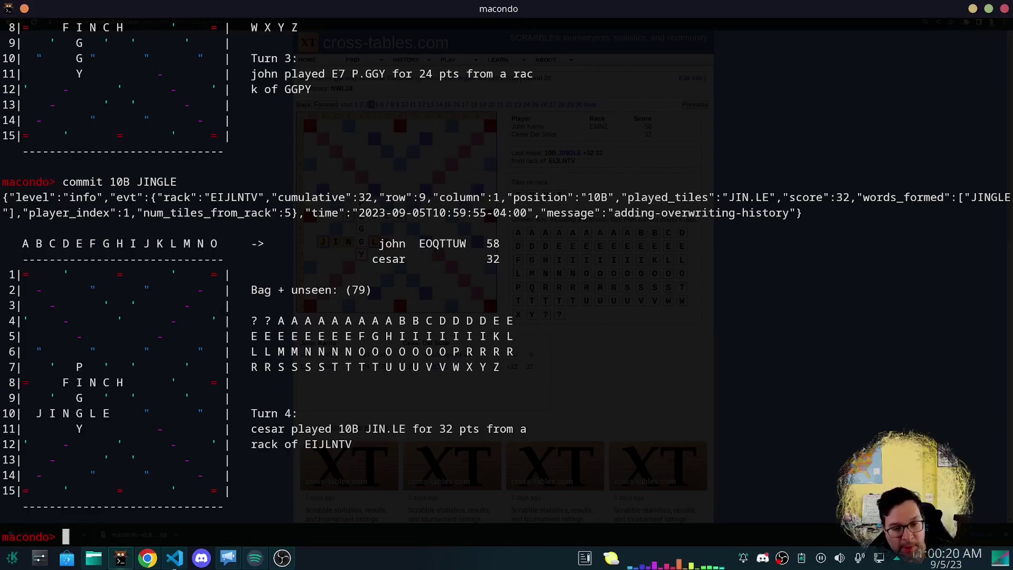
Unload the game, switch to NWL18 and load xt 35453, opening with rack CFHIN.
{"action": "type", "text": "set"}
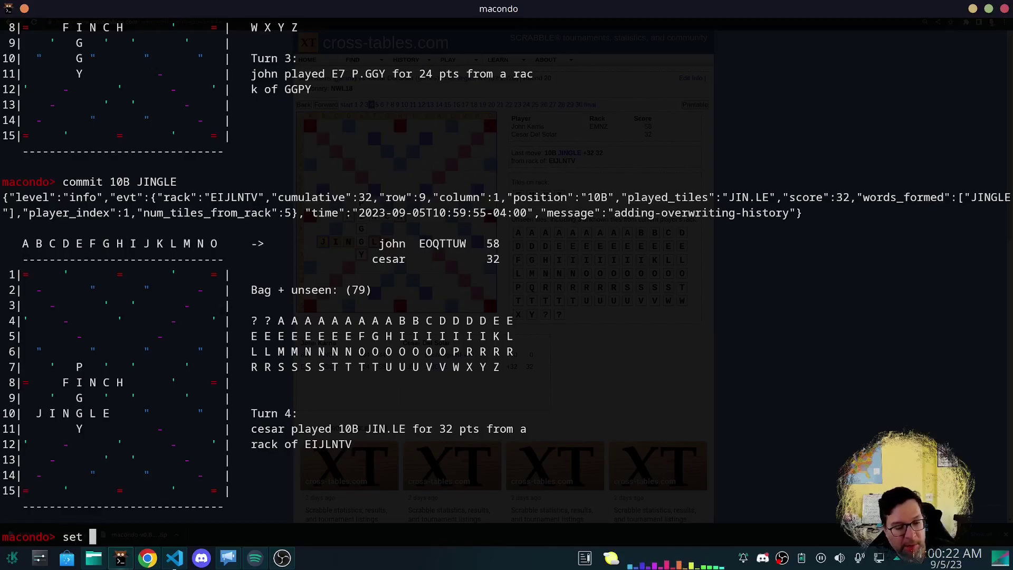
{"action": "key", "text": "BackSpace"}
{"action": "key", "text": "BackSpace"}
{"action": "key", "text": "BackSpace"}
{"action": "type", "text": "unload"}
{"action": "key", "text": "Return"}
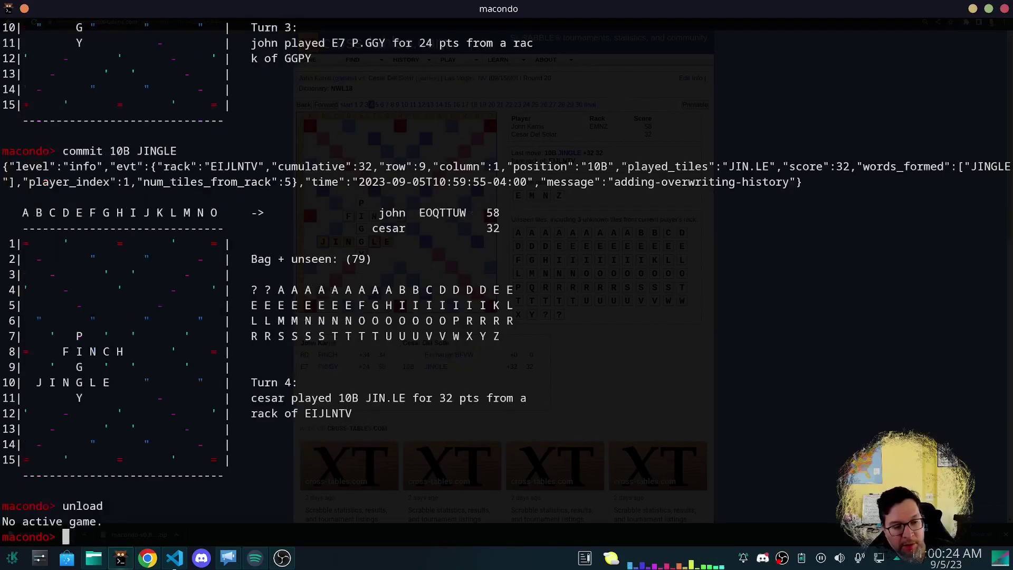
{"action": "type", "text": "set l"}
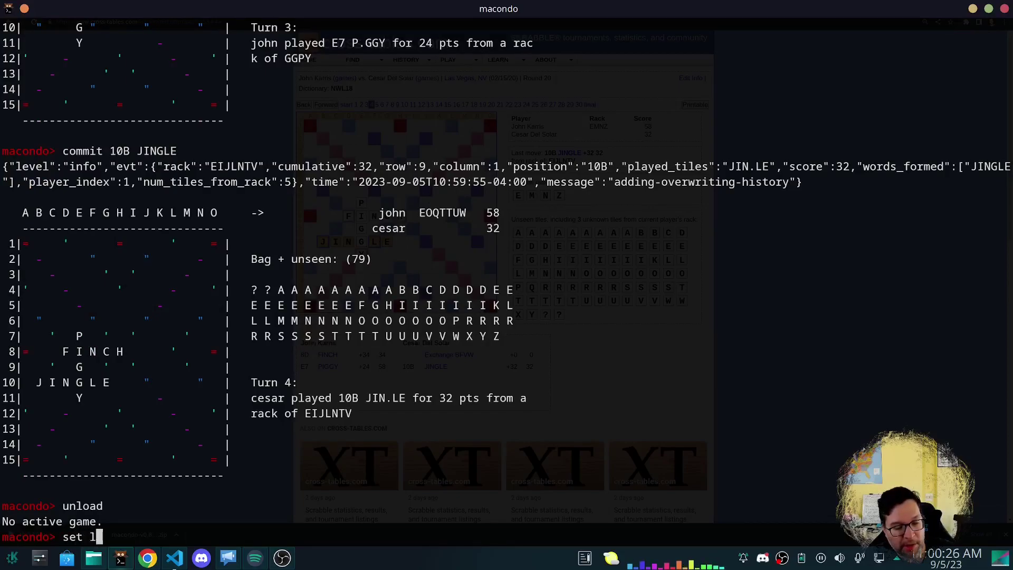
{"action": "type", "text": "exicon NWL18"}
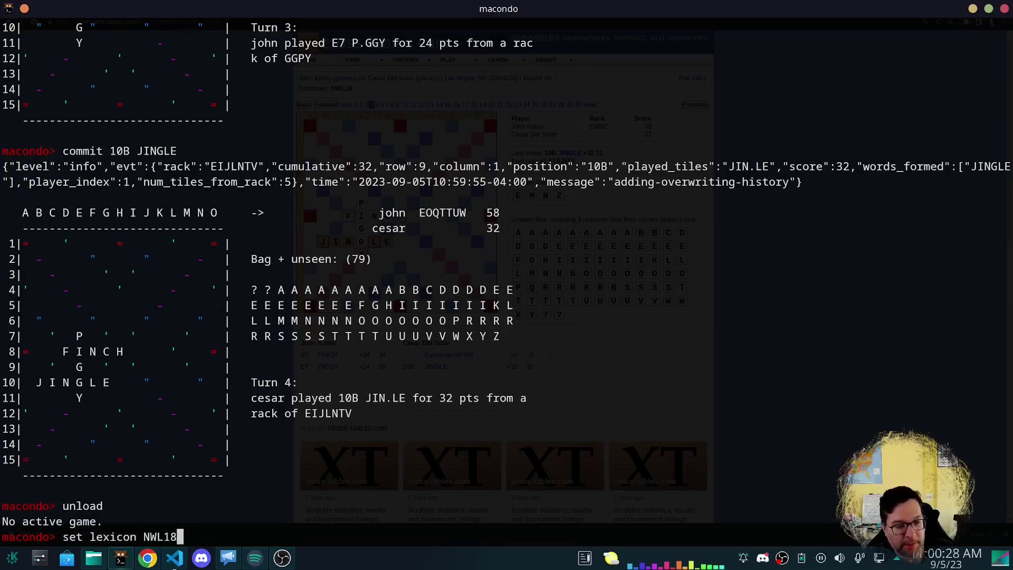
{"action": "key", "text": "Return"}
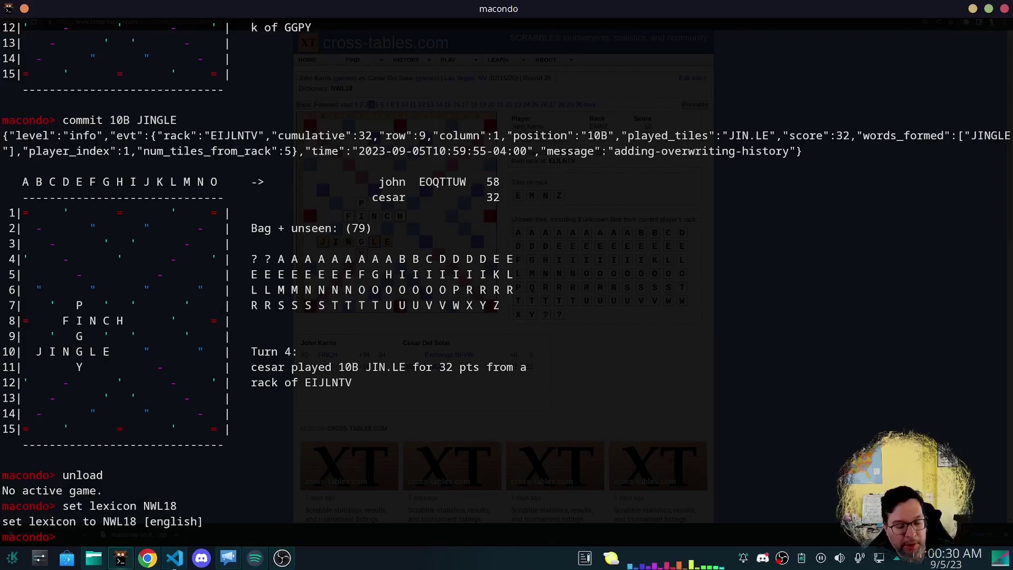
{"action": "type", "text": "load "}
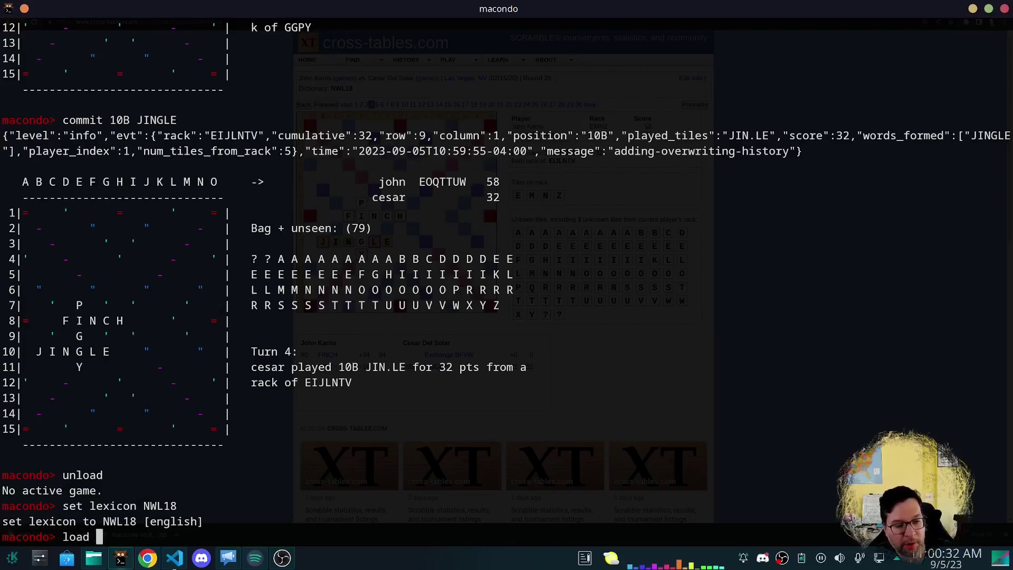
{"action": "type", "text": "xt 35453"}
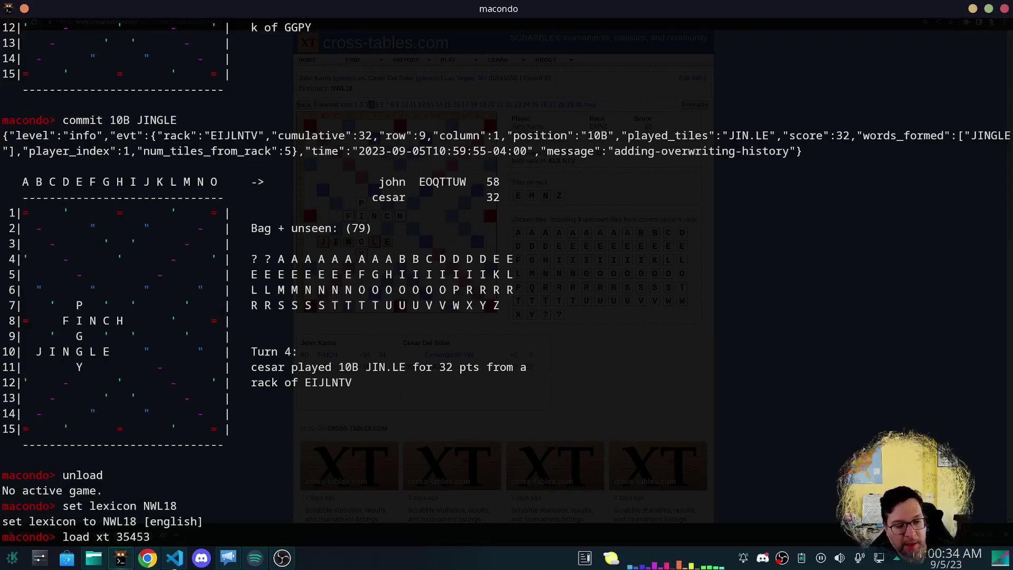
{"action": "key", "text": "Return"}
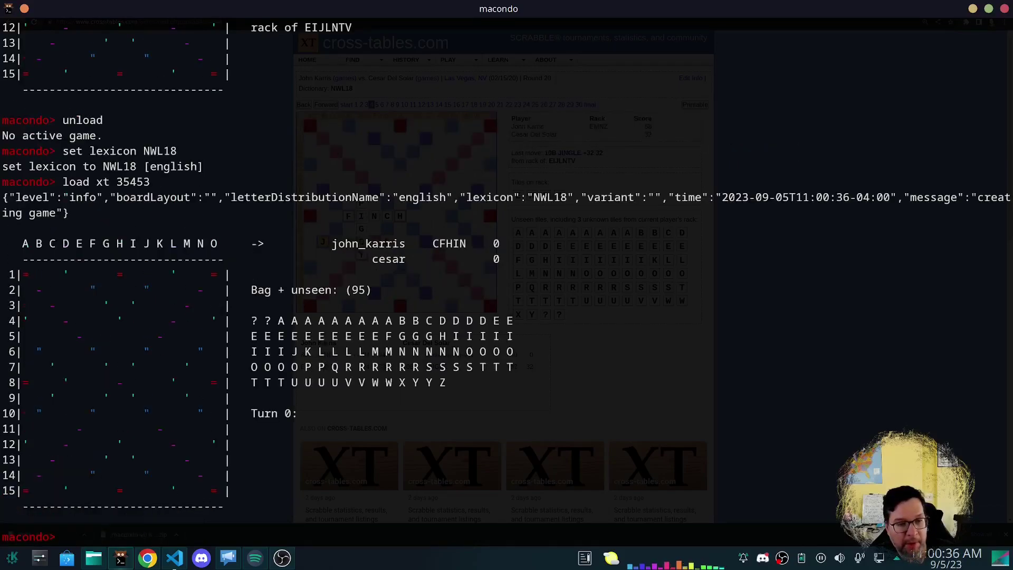
Step forward through the replay turn by turn to Turn 12.
{"action": "type", "text": "n"}
{"action": "key", "text": "Return"}
{"action": "type", "text": "n"}
{"action": "key", "text": "Return"}
{"action": "type", "text": "n"}
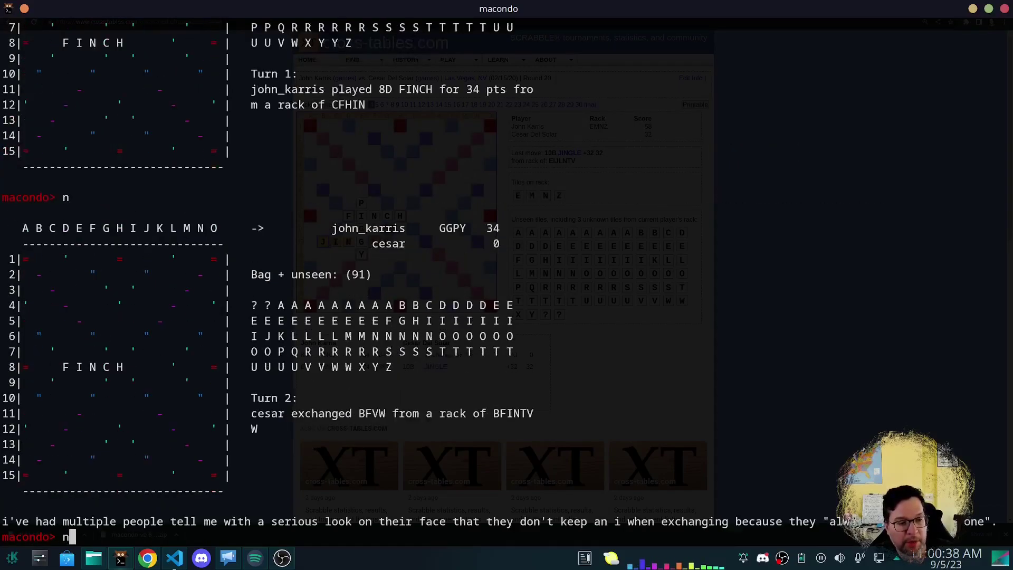
{"action": "key", "text": "Return"}
{"action": "type", "text": "n"}
{"action": "key", "text": "Return"}
{"action": "type", "text": "n"}
{"action": "key", "text": "Return"}
{"action": "type", "text": "n"}
{"action": "key", "text": "Return"}
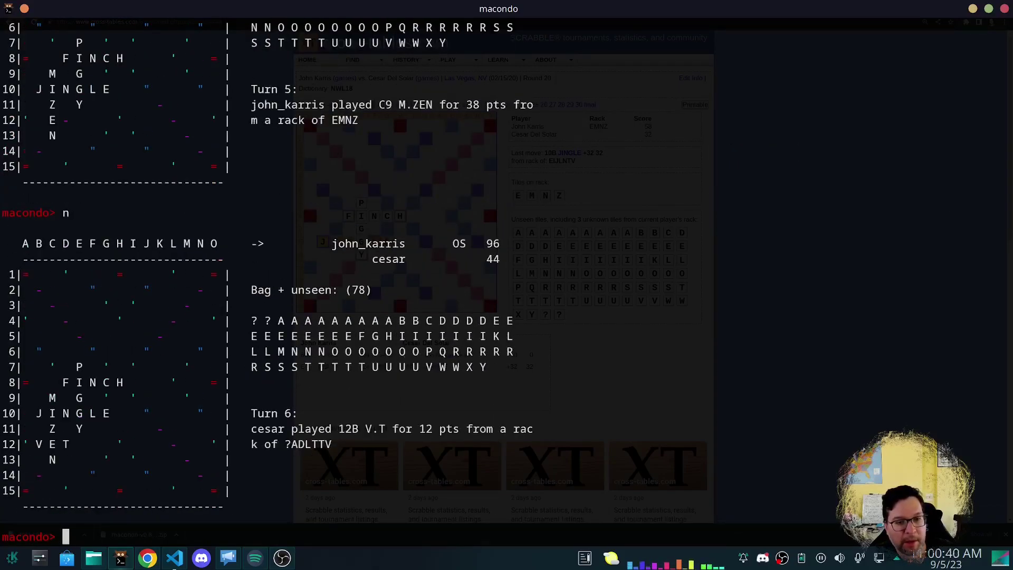
{"action": "key", "text": "Return"}
{"action": "type", "text": "n"}
{"action": "key", "text": "Return"}
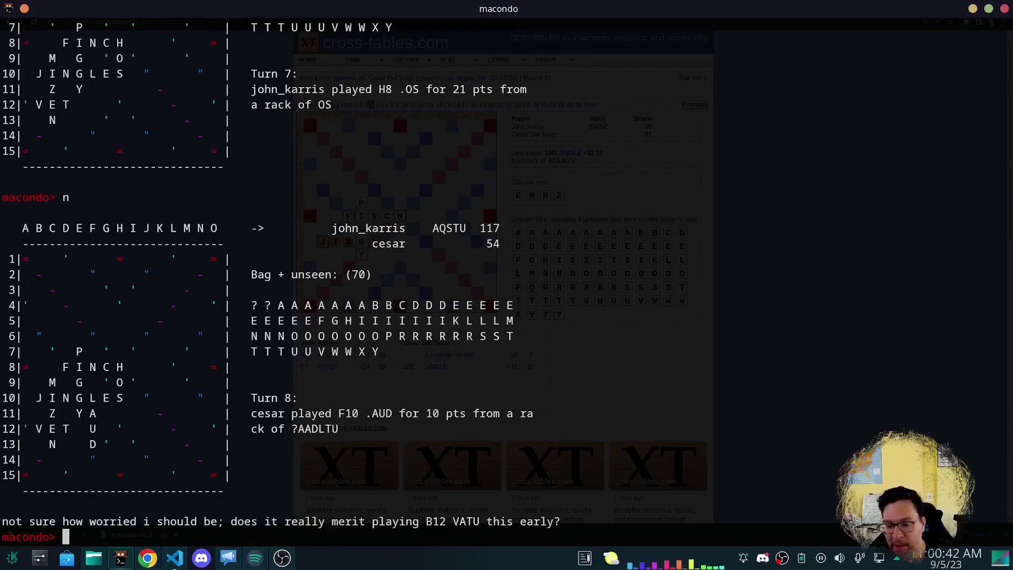
{"action": "type", "text": "n"}
{"action": "key", "text": "Return"}
{"action": "type", "text": "n"}
{"action": "key", "text": "Return"}
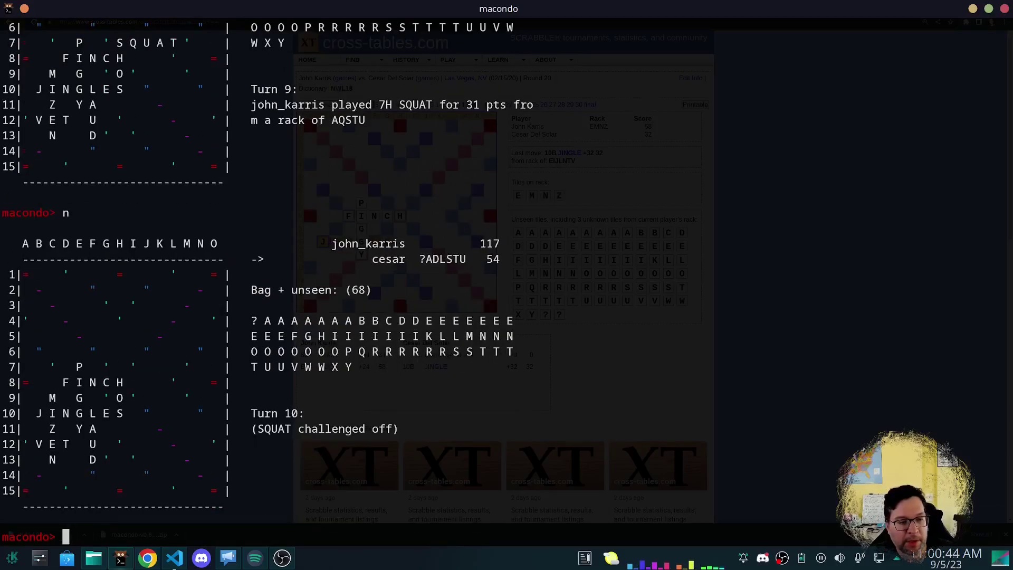
{"action": "type", "text": "n"}
{"action": "key", "text": "Return"}
{"action": "type", "text": "n"}
{"action": "key", "text": "Return"}
Return to turn 10 after SQUAT is challenged off, scores 117–54, cesar holding ?ADLSTU.
{"action": "key", "text": "Return"}
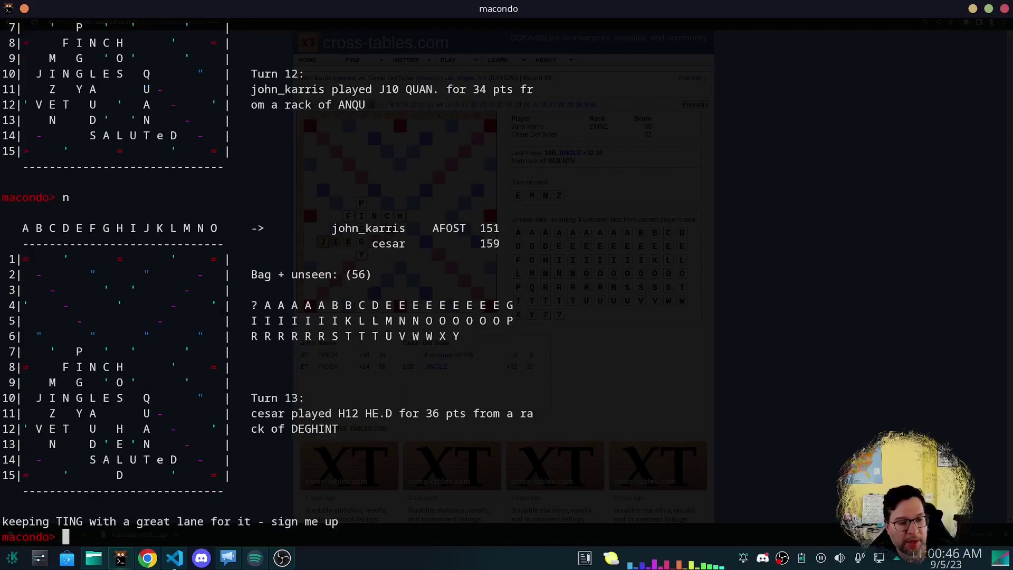
{"action": "type", "text": "p"}
{"action": "key", "text": "Return"}
{"action": "type", "text": "p"}
{"action": "key", "text": "Return"}
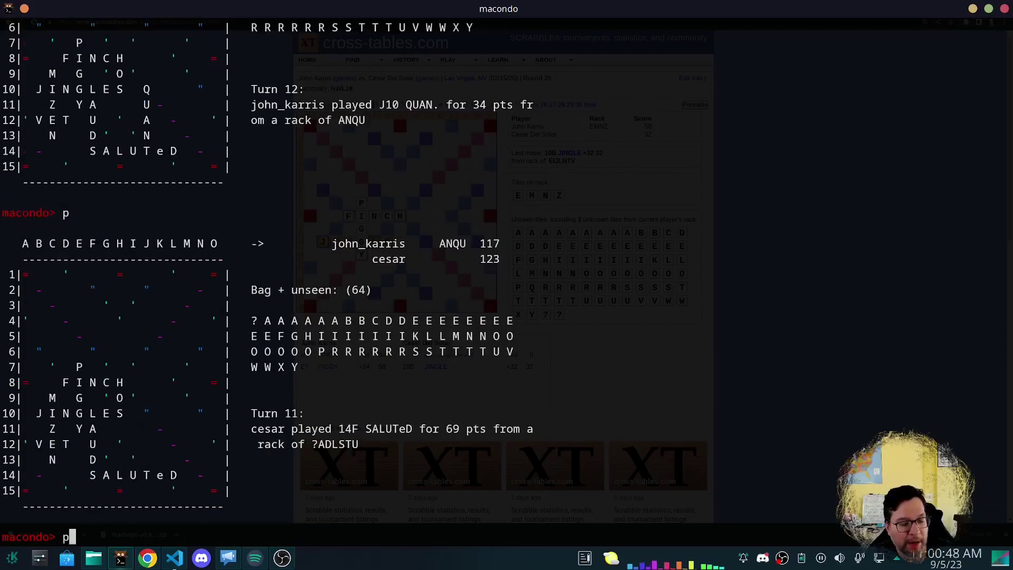
{"action": "key", "text": "Return"}
{"action": "key", "text": "Return"}
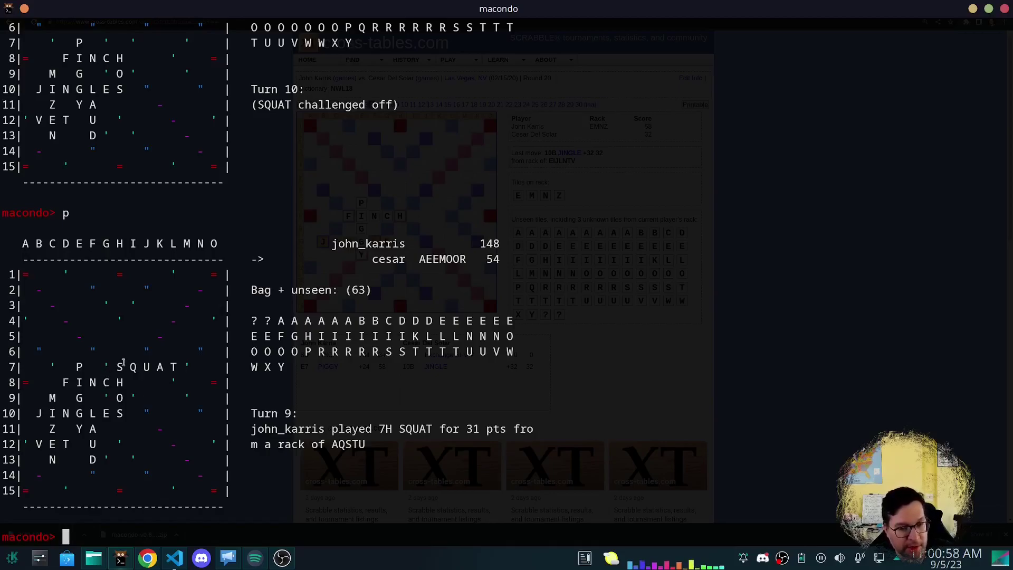
{"action": "type", "text": "n"}
{"action": "key", "text": "Return"}
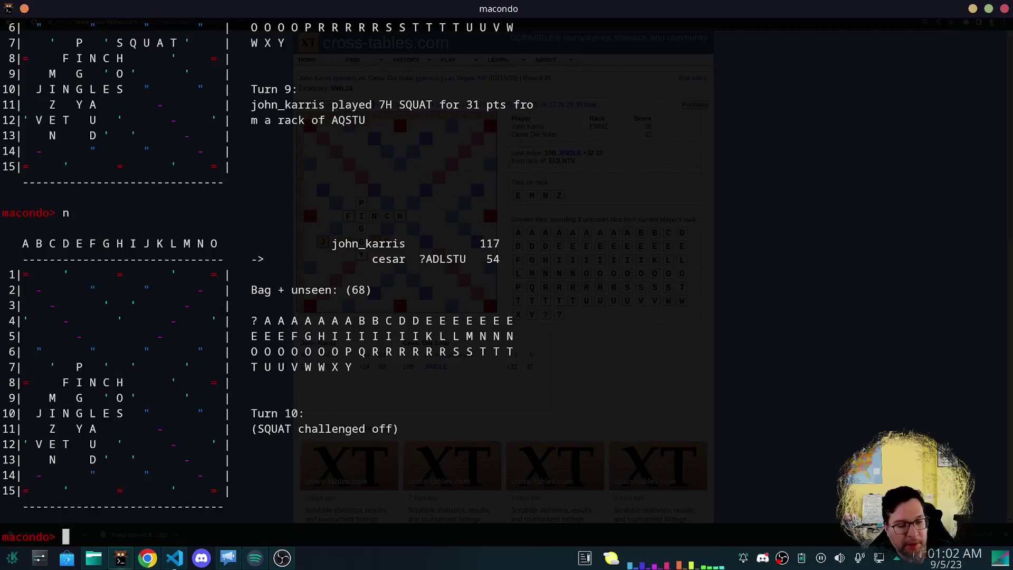
List candidate plays for cesar's ?ADLSTU rack with gen, gen 40, gen 100, then gen again.
{"action": "type", "text": "gen"}
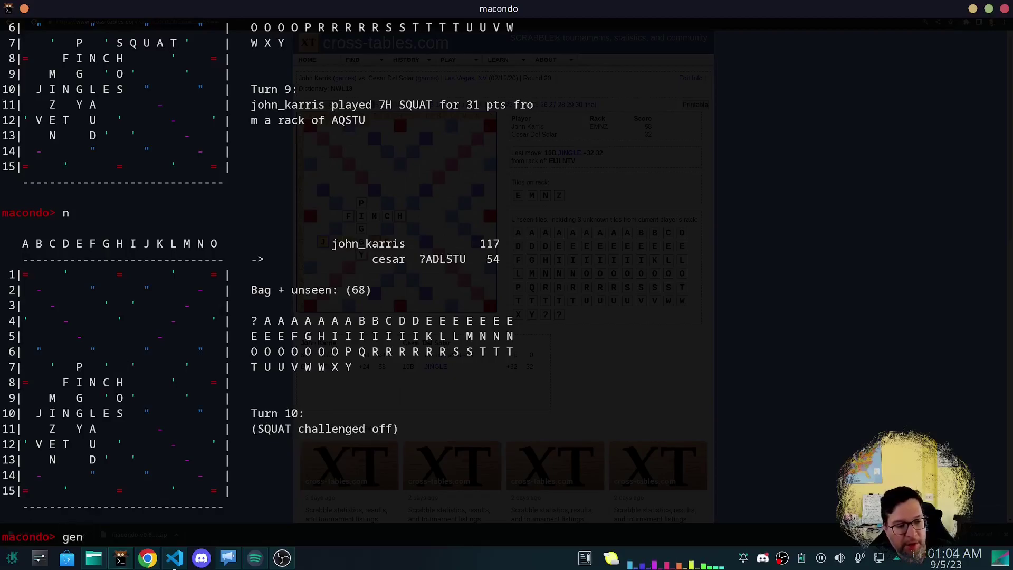
{"action": "key", "text": "Return"}
{"action": "type", "text": "gen "}
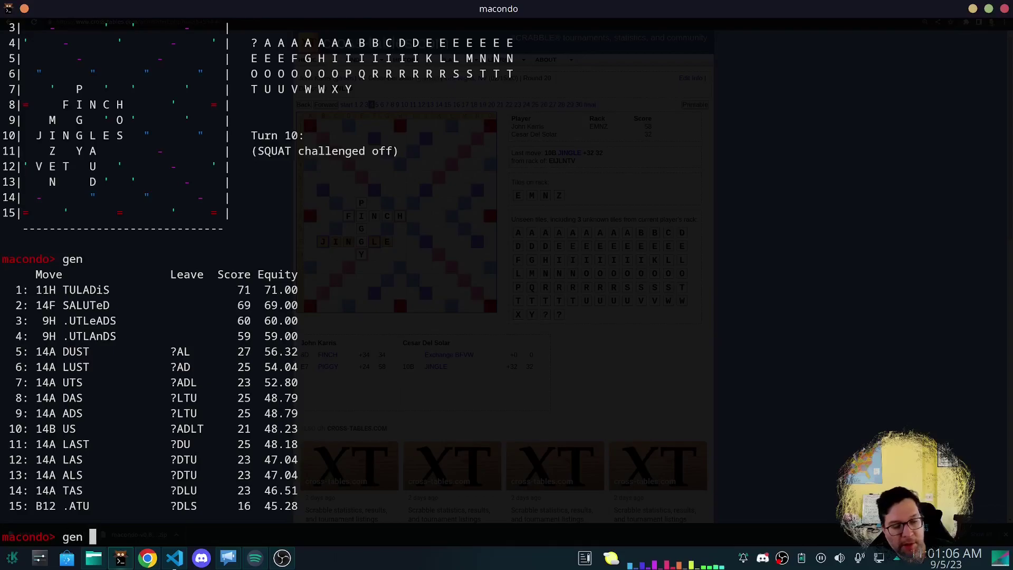
{"action": "type", "text": "40"}
{"action": "key", "text": "Return"}
{"action": "type", "text": "gen 100"}
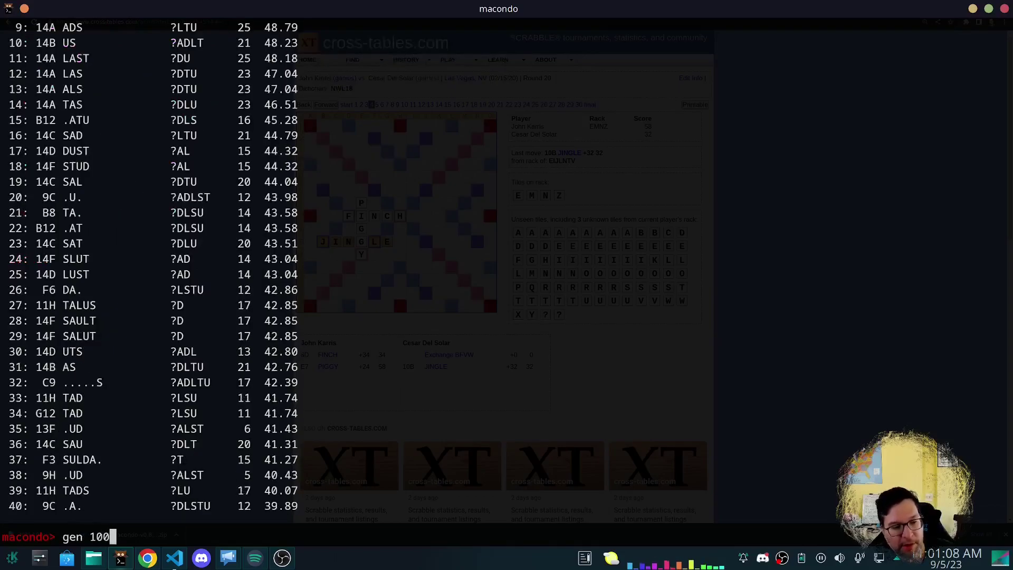
{"action": "key", "text": "Return"}
{"action": "type", "text": "gen"}
{"action": "key", "text": "Return"}
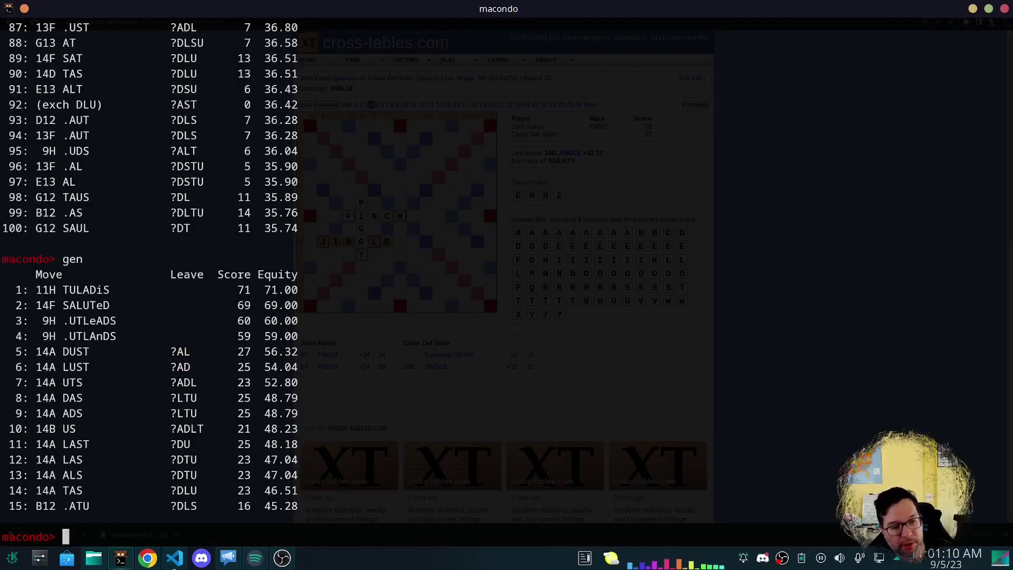
Show the sim help text and enter a 5-ply sim with opponent rack ASQTU.
{"action": "type", "text": "hel"}
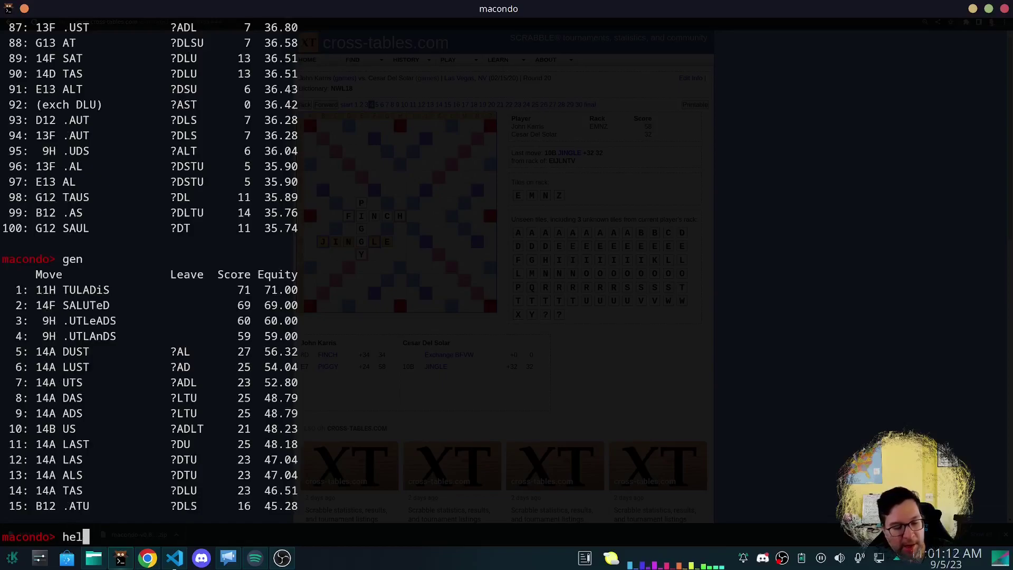
{"action": "type", "text": "p sim"}
{"action": "key", "text": "Return"}
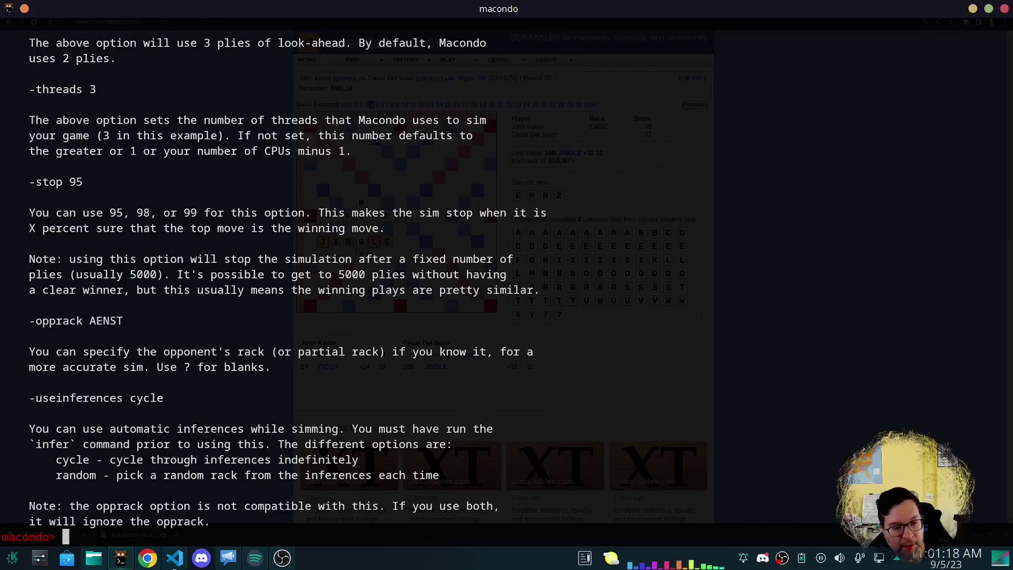
{"action": "type", "text": "sim -pl"}
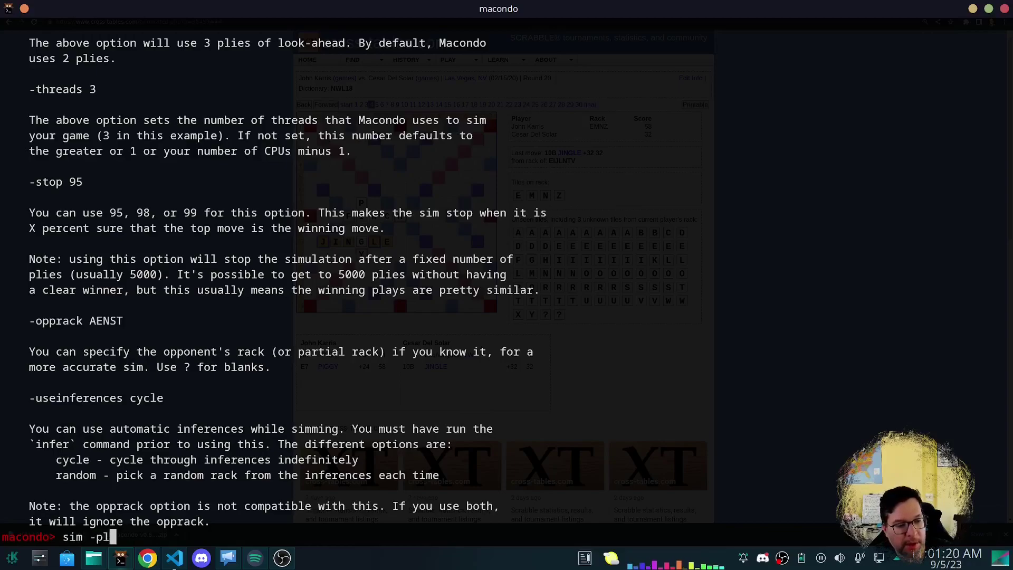
{"action": "type", "text": "ies 5 -opprack "}
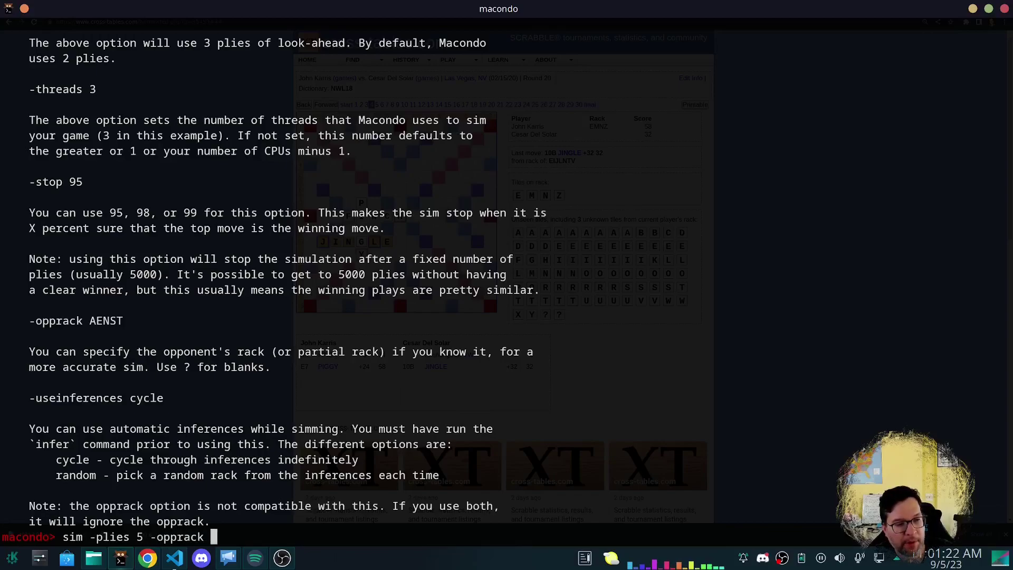
{"action": "type", "text": "ASQ"}
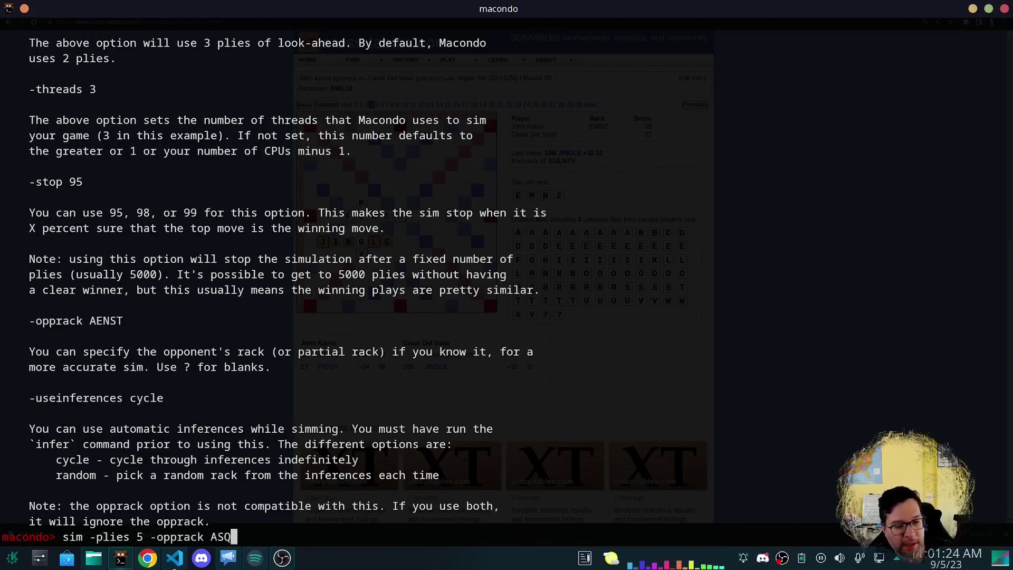
{"action": "type", "text": "TU"}
Run the 5-ply simulation assuming opponent rack ASQTU and check results twice with sim show.
{"action": "key", "text": "Return"}
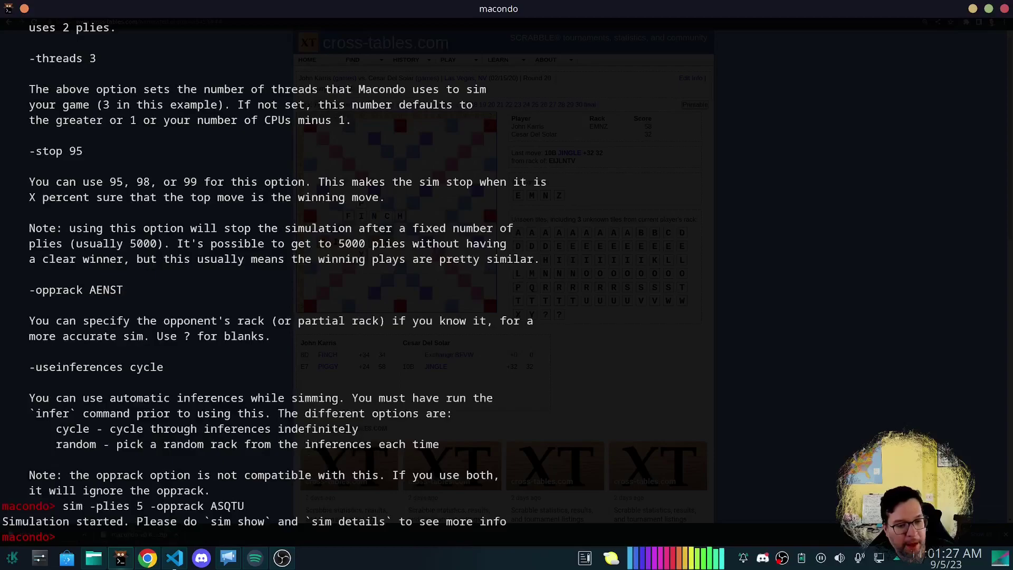
{"action": "type", "text": "sim sho"}
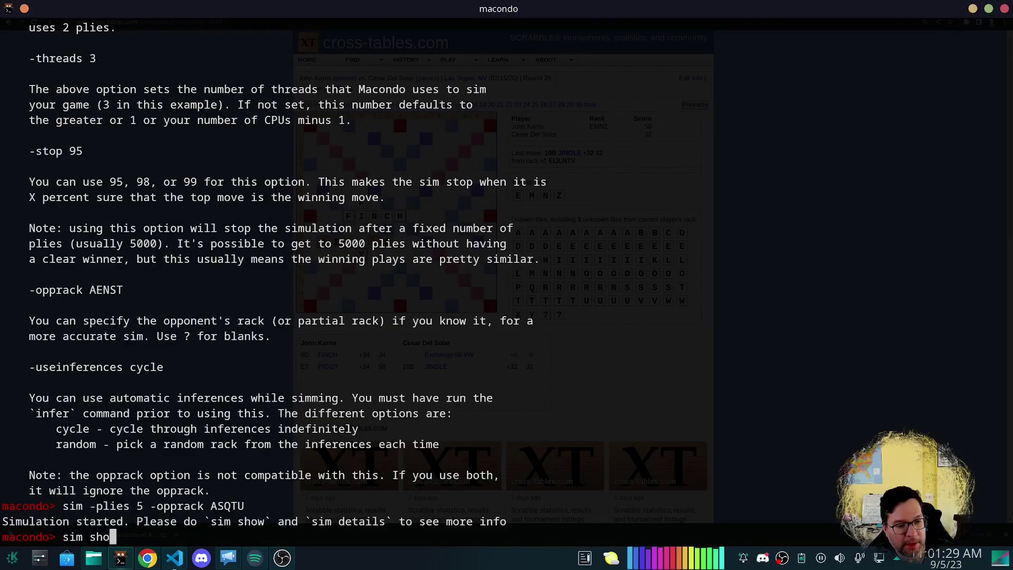
{"action": "type", "text": "w"}
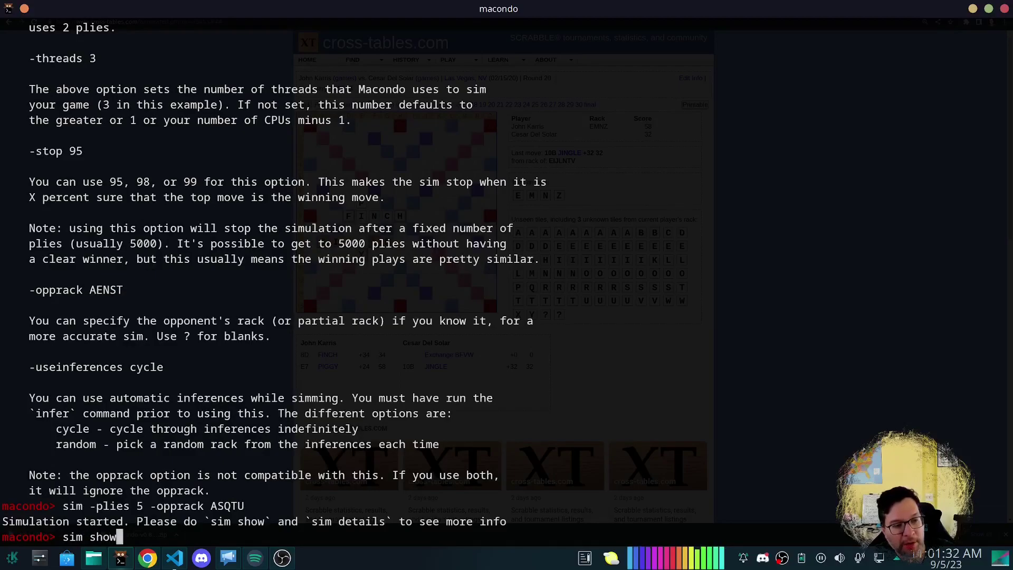
{"action": "key", "text": "Return"}
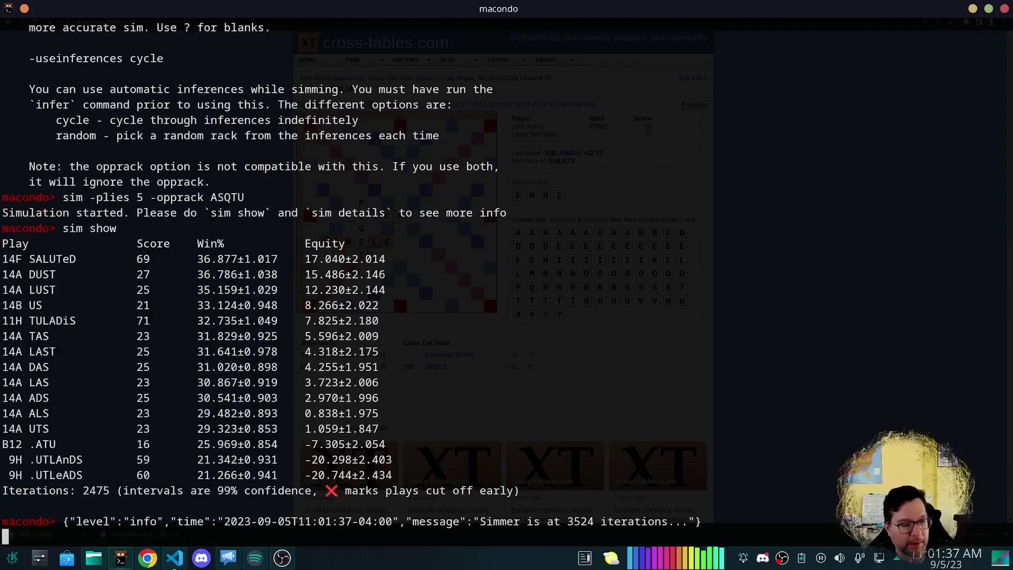
{"action": "type", "text": "sim show"}
{"action": "key", "text": "Return"}
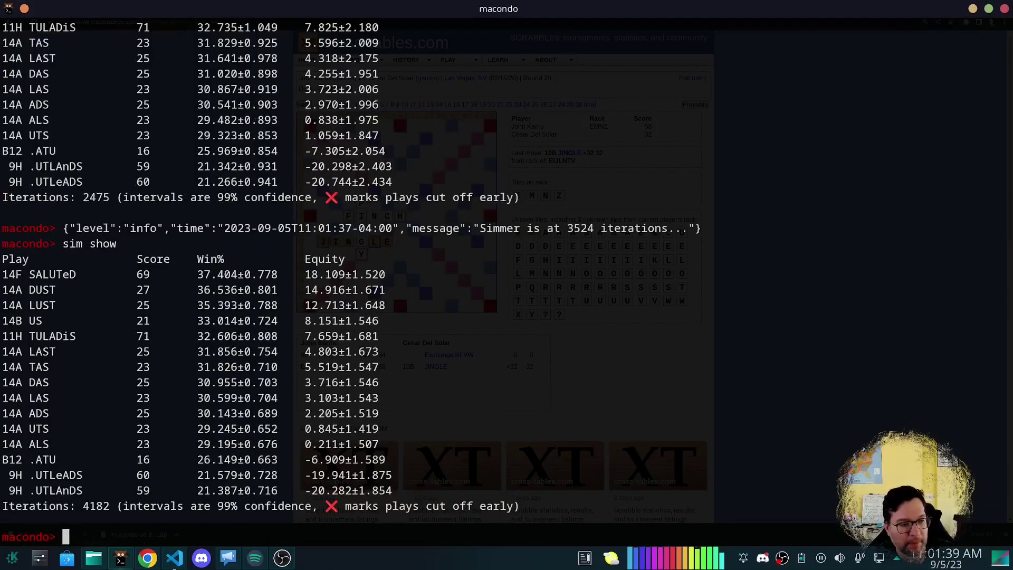
Redisplay the board and mark the open lane on row 11.
{"action": "type", "text": "s"}
{"action": "key", "text": "Return"}
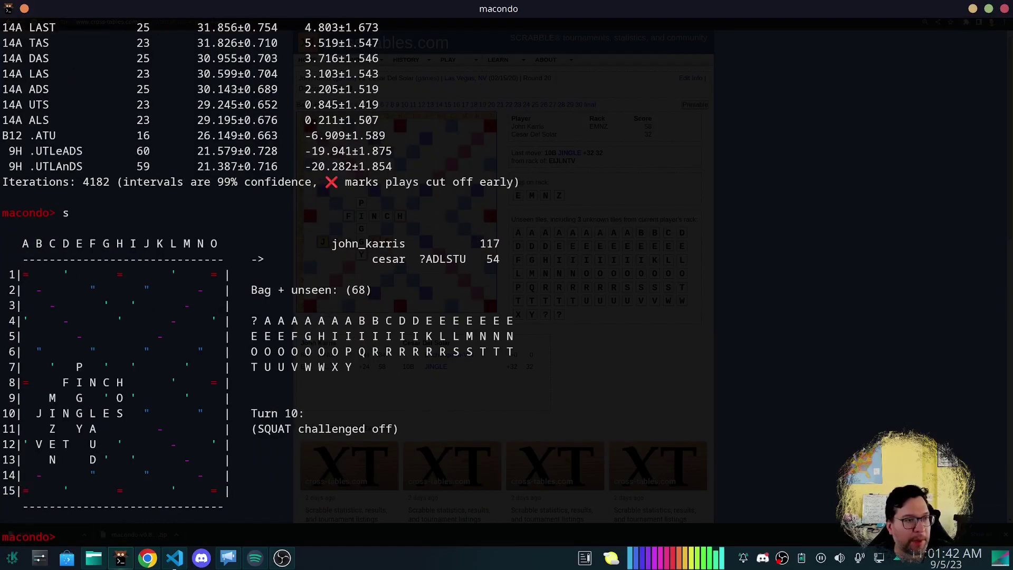
{"action": "scroll", "coordinate": [58, 248], "scroll_direction": "up", "scroll_amount": 5}
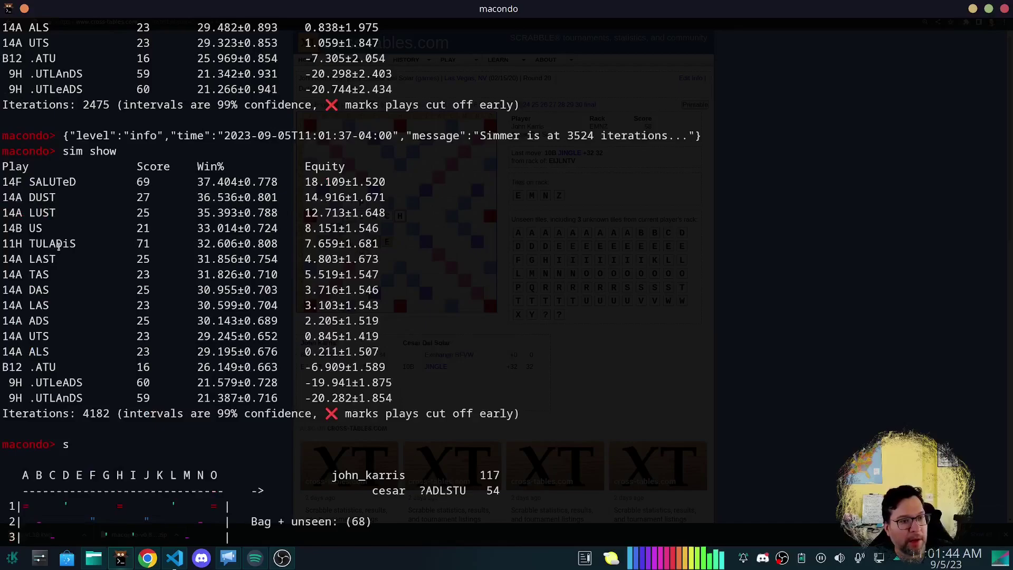
{"action": "scroll", "coordinate": [25, 248], "scroll_direction": "down", "scroll_amount": 5}
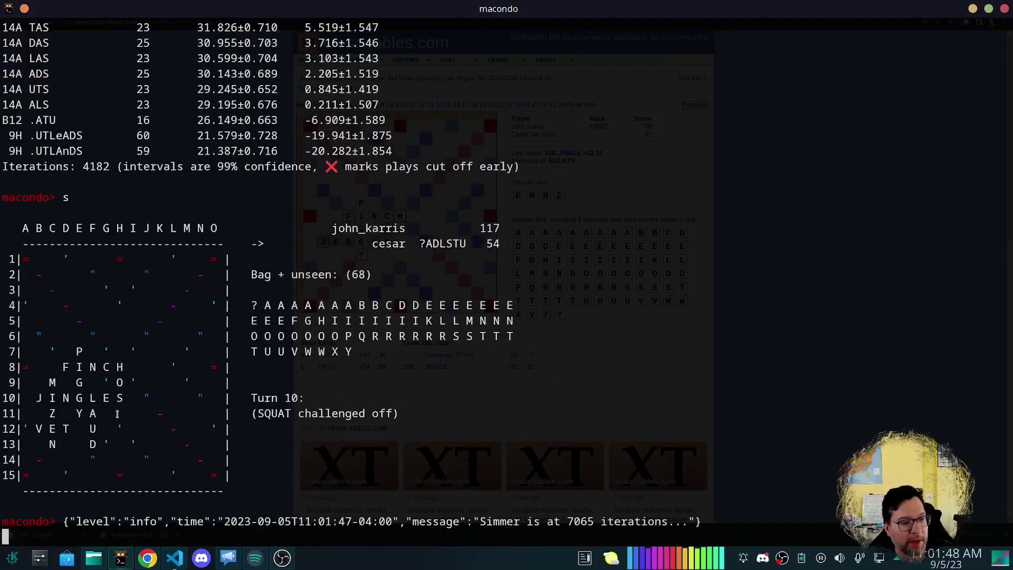
{"action": "left_click_drag", "start_coordinate": [117, 414], "coordinate": [210, 412]}
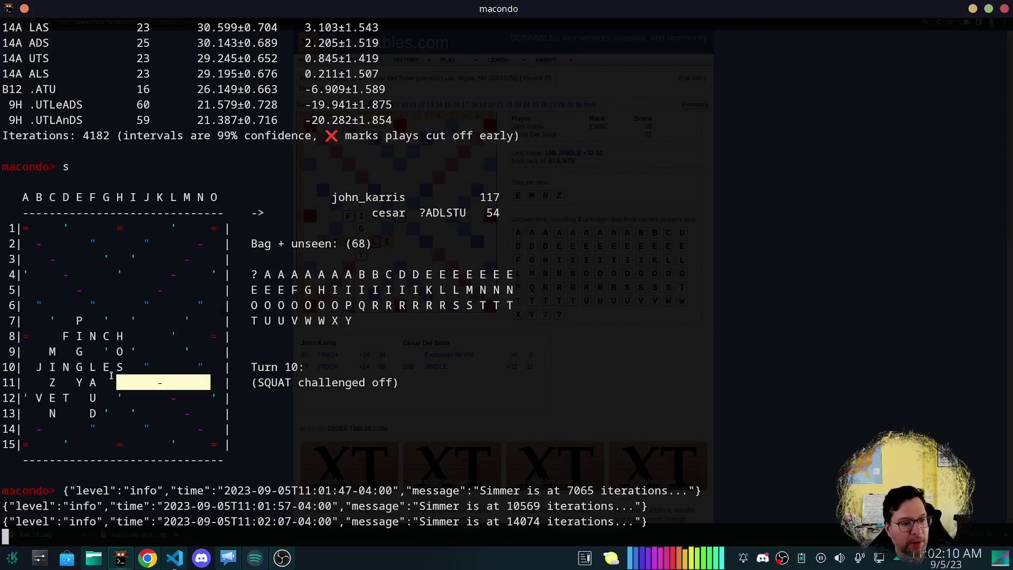
{"action": "scroll", "coordinate": [157, 387], "scroll_direction": "up", "scroll_amount": 3}
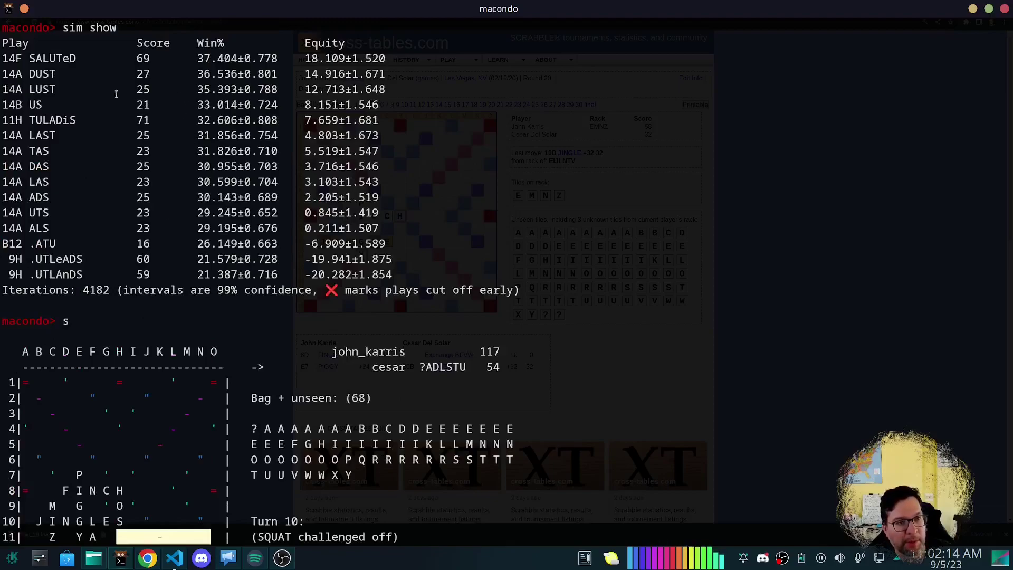
{"action": "scroll", "coordinate": [126, 182], "scroll_direction": "down", "scroll_amount": 3}
{"action": "left_click", "coordinate": [328, 364]}
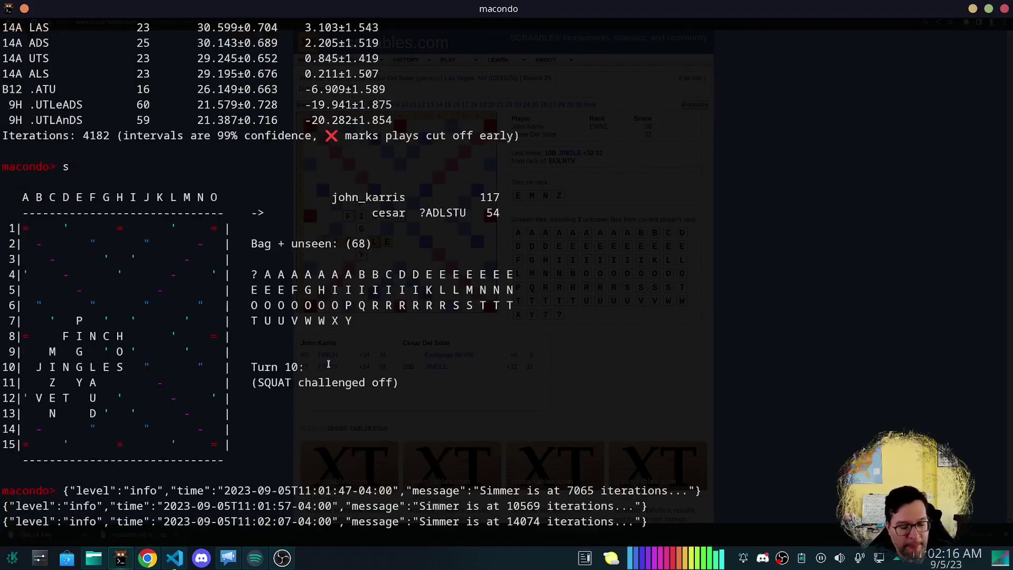
Stop the simulation and step the replay forward through turns 11 to 13.
{"action": "type", "text": "sim stop"}
{"action": "key", "text": "Return"}
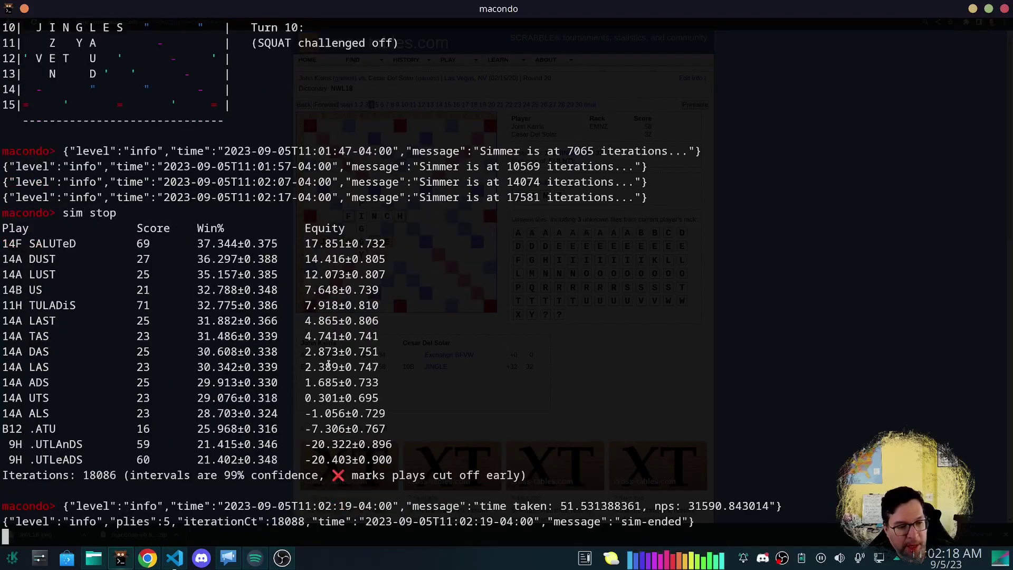
{"action": "type", "text": "n"}
{"action": "key", "text": "Return"}
{"action": "type", "text": "n"}
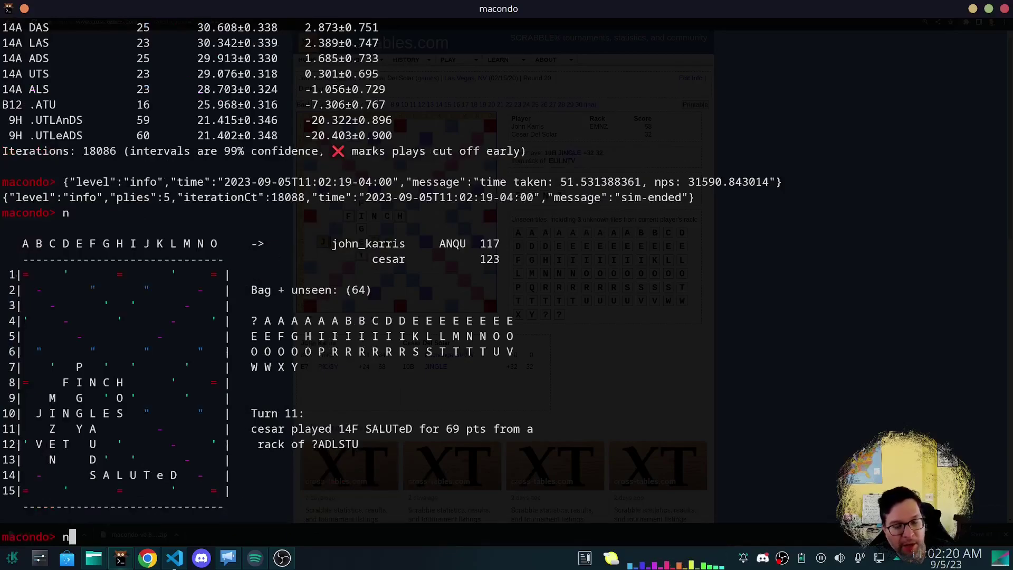
{"action": "key", "text": "Return"}
{"action": "type", "text": "n"}
{"action": "key", "text": "Return"}
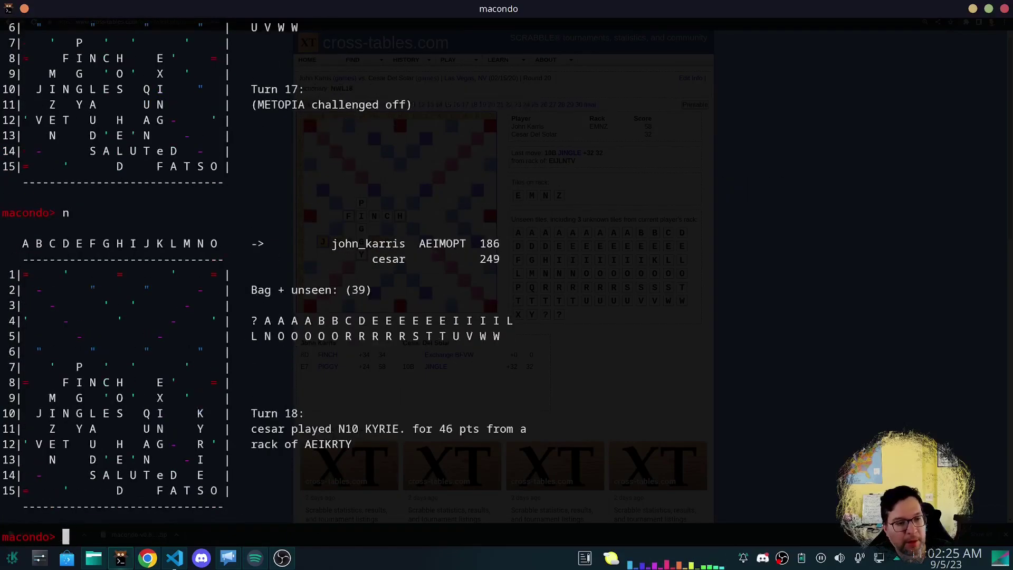
Advance the replay through the later turns up to turn 23.
{"action": "type", "text": "n"}
{"action": "key", "text": "Return"}
{"action": "type", "text": "n"}
{"action": "key", "text": "Return"}
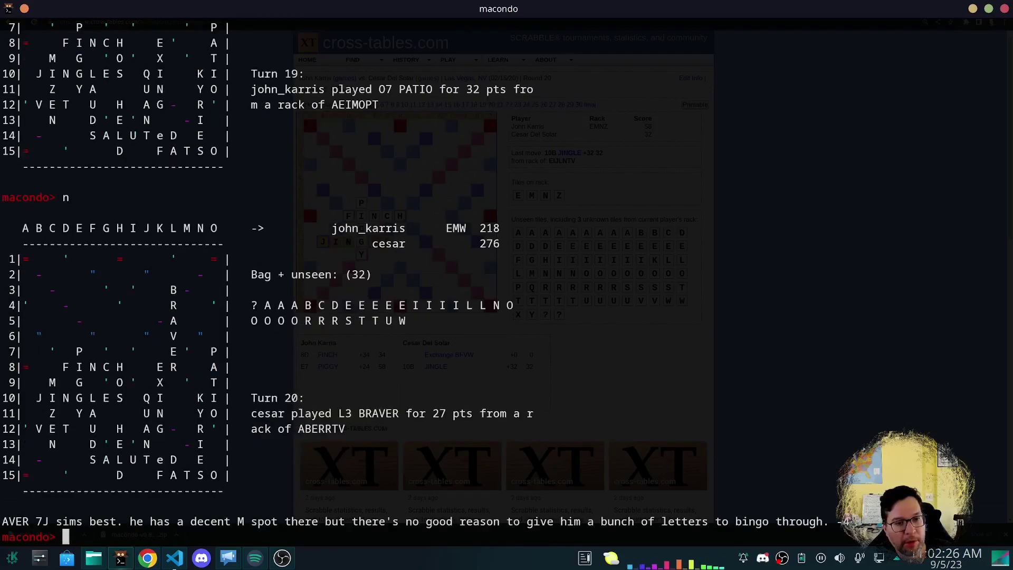
{"action": "type", "text": "n"}
{"action": "key", "text": "Return"}
{"action": "type", "text": "n"}
{"action": "key", "text": "Return"}
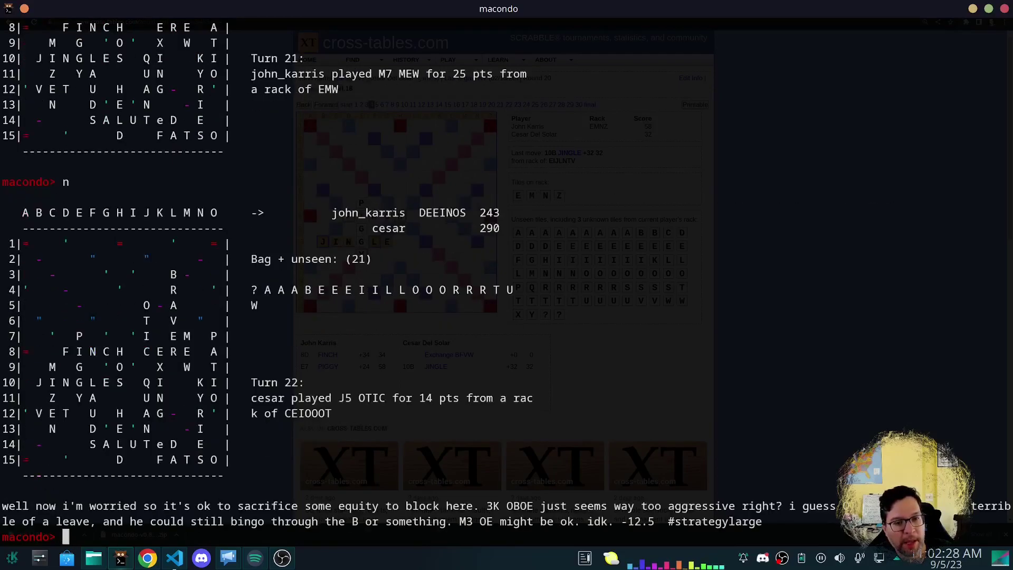
{"action": "type", "text": "n"}
{"action": "key", "text": "Return"}
Reach turn 25, B12 .AU for 14, and mark the 13 unseen tiles.
{"action": "type", "text": "n"}
{"action": "key", "text": "Return"}
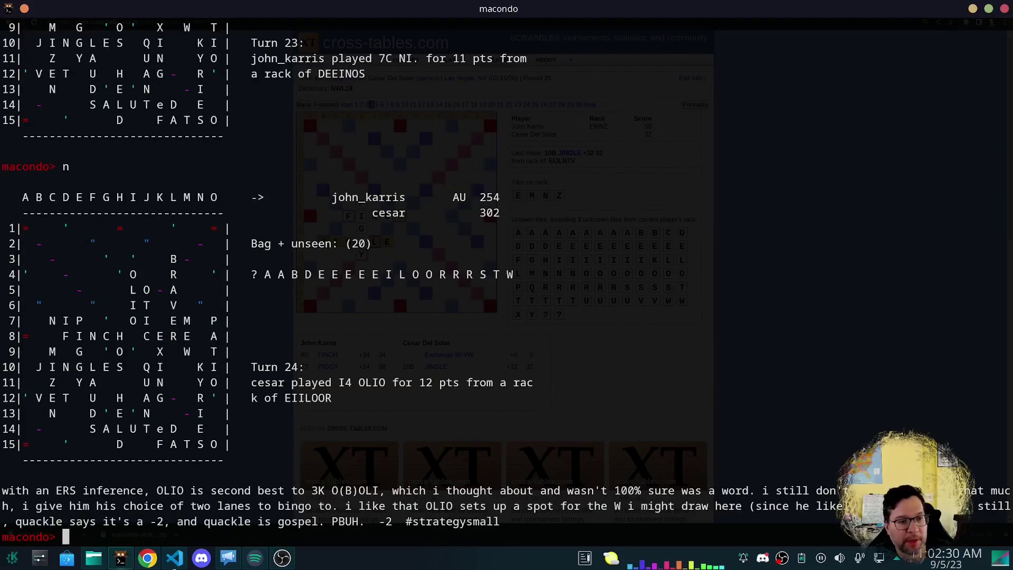
{"action": "type", "text": "n"}
{"action": "key", "text": "Return"}
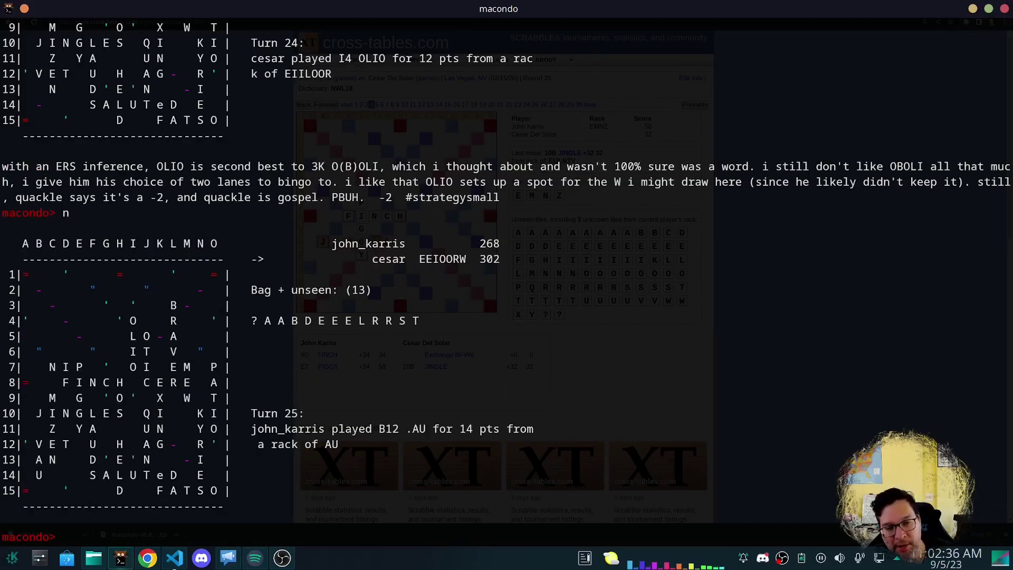
{"action": "left_click_drag", "start_coordinate": [372, 290], "coordinate": [237, 291]}
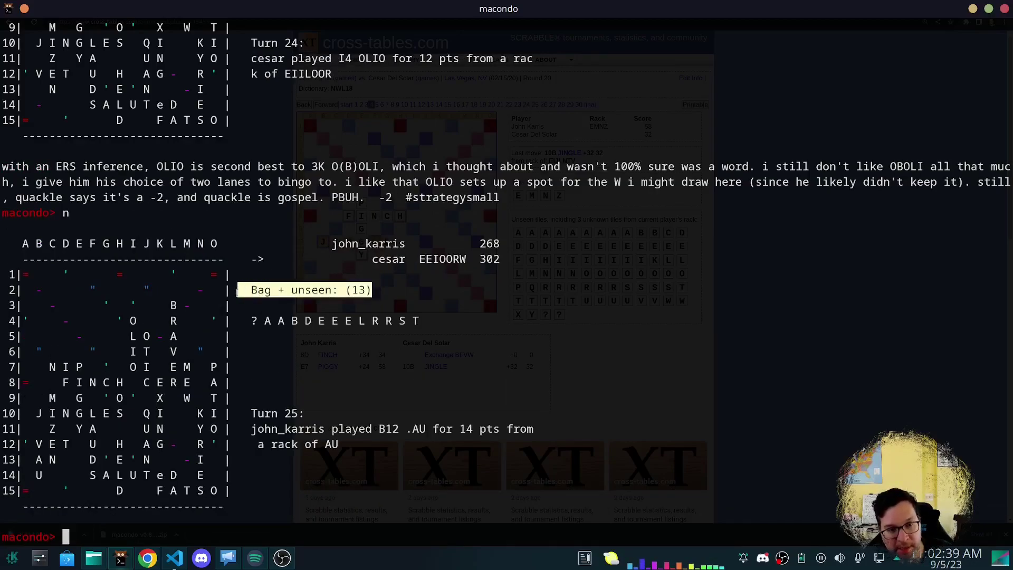
{"action": "left_click_drag", "start_coordinate": [427, 322], "coordinate": [261, 324]}
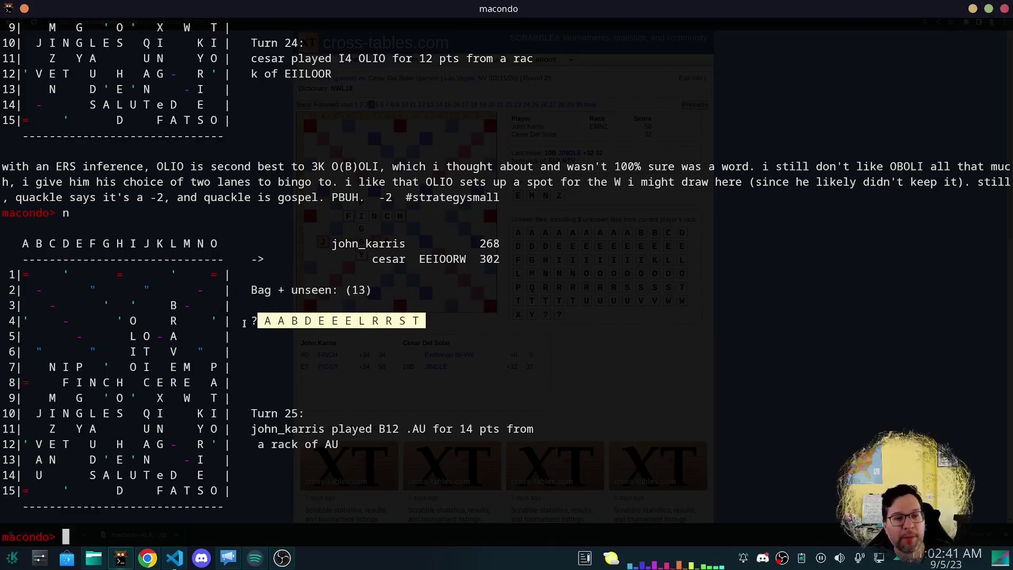
{"action": "left_click", "coordinate": [244, 324]}
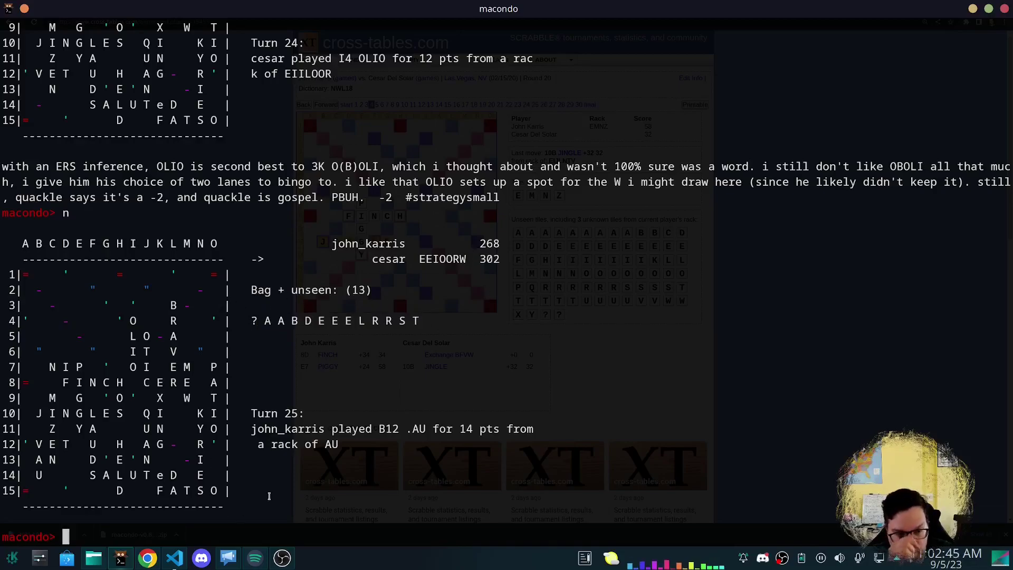
List 80 candidate plays for cesar's EEIOORW rack, scan them, and reprint the turn-25 board.
{"action": "type", "text": "gen"}
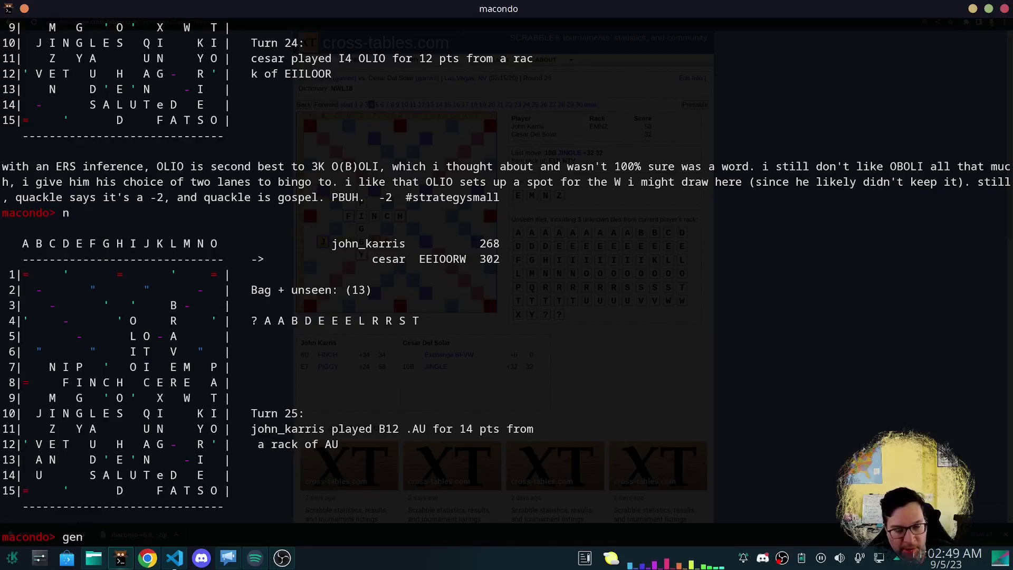
{"action": "type", "text": " 80"}
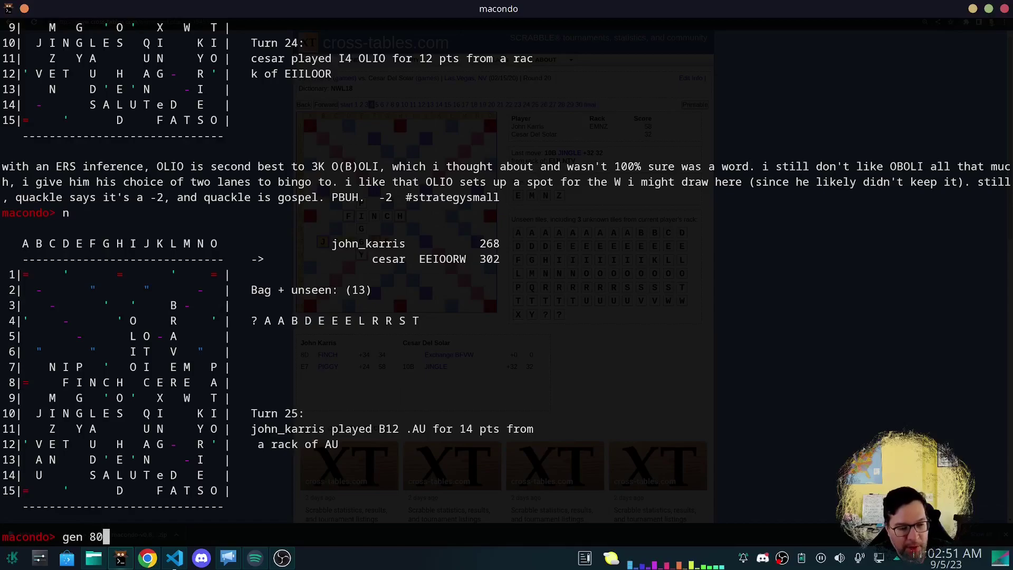
{"action": "key", "text": "Return"}
{"action": "scroll", "coordinate": [231, 343], "scroll_direction": "up", "scroll_amount": 20}
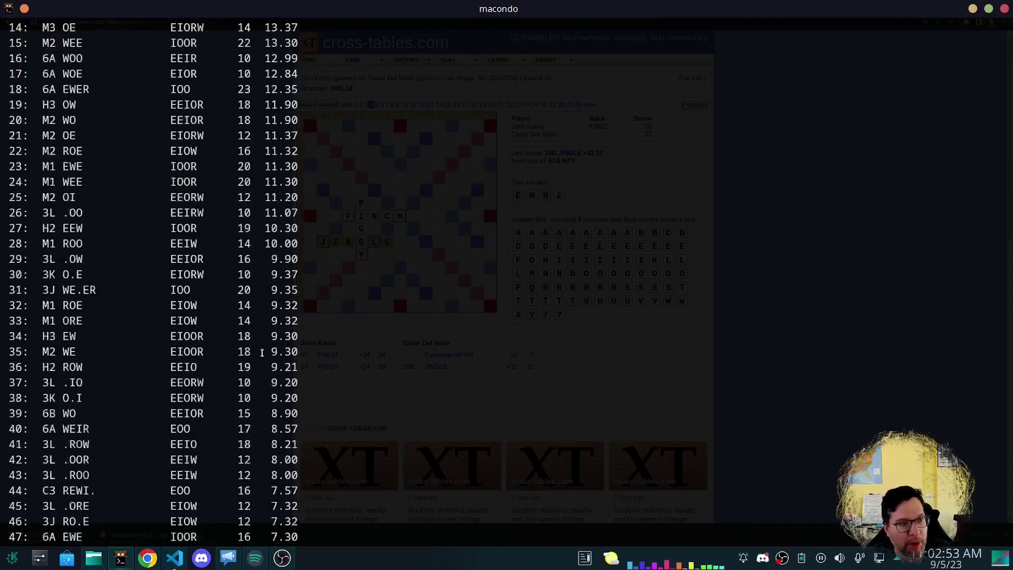
{"action": "scroll", "coordinate": [261, 353], "scroll_direction": "down", "scroll_amount": 8}
{"action": "scroll", "coordinate": [262, 352], "scroll_direction": "down", "scroll_amount": 14}
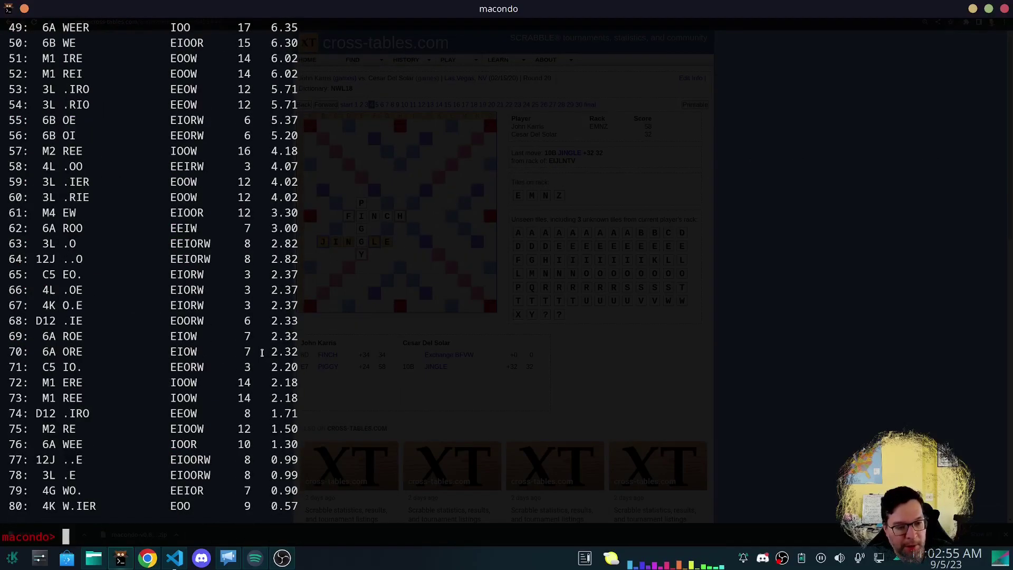
{"action": "type", "text": "s"}
{"action": "key", "text": "Return"}
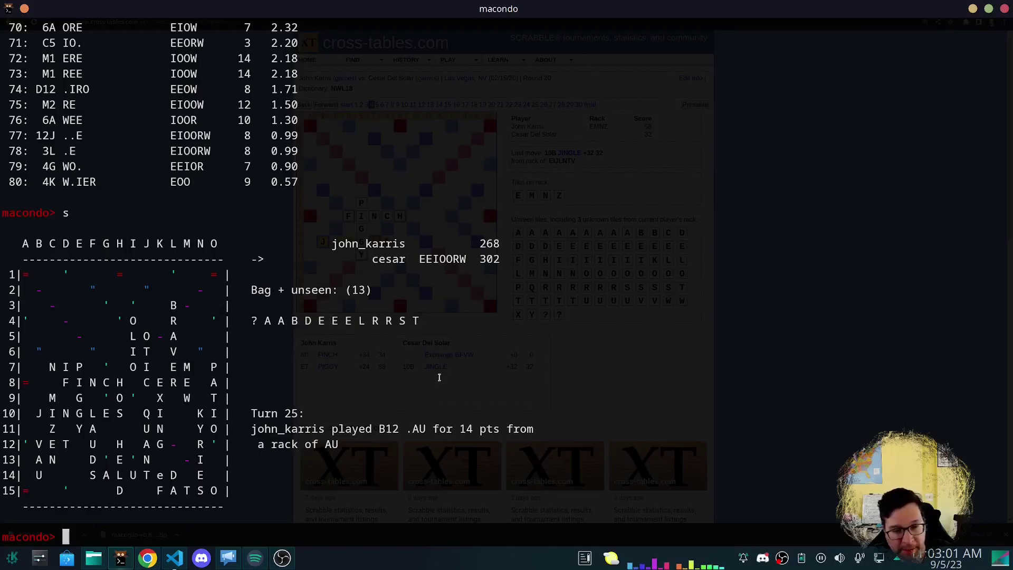
Run an 8-ply simulation of the candidates, check its statistics, then stop it.
{"action": "type", "text": "s"}
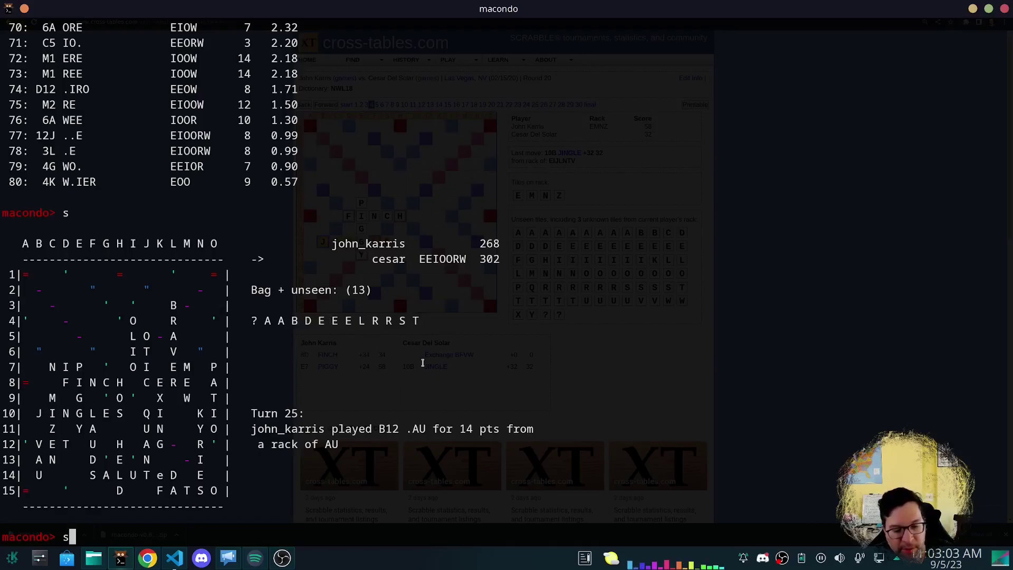
{"action": "type", "text": "im -"}
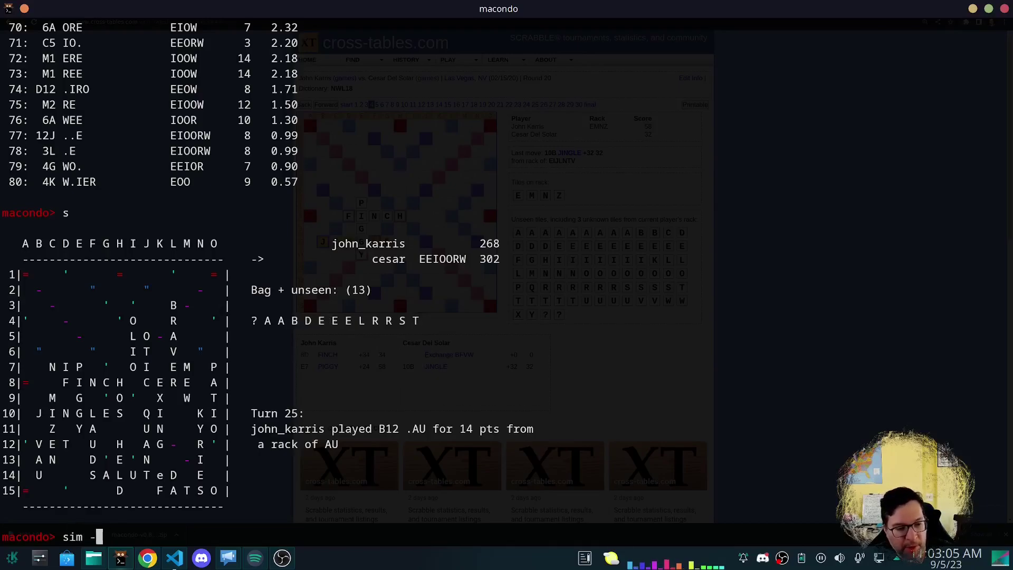
{"action": "type", "text": "plies 8"}
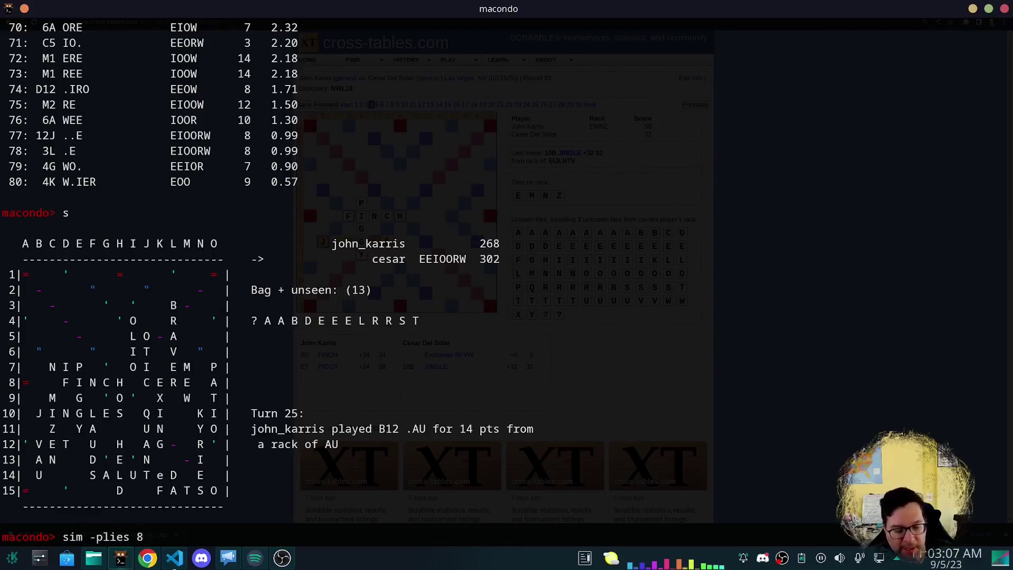
{"action": "key", "text": "Return"}
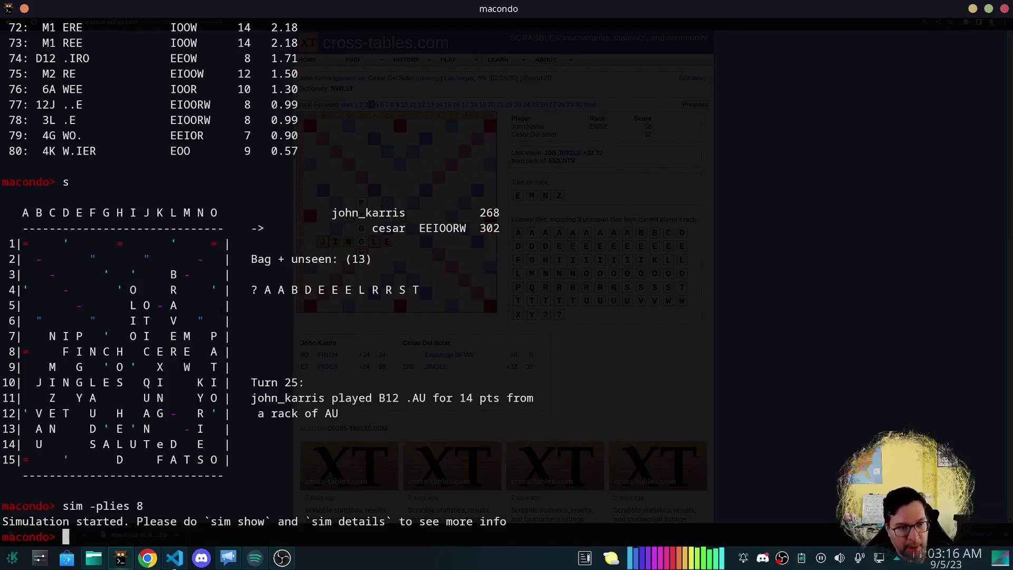
{"action": "type", "text": "sim show"}
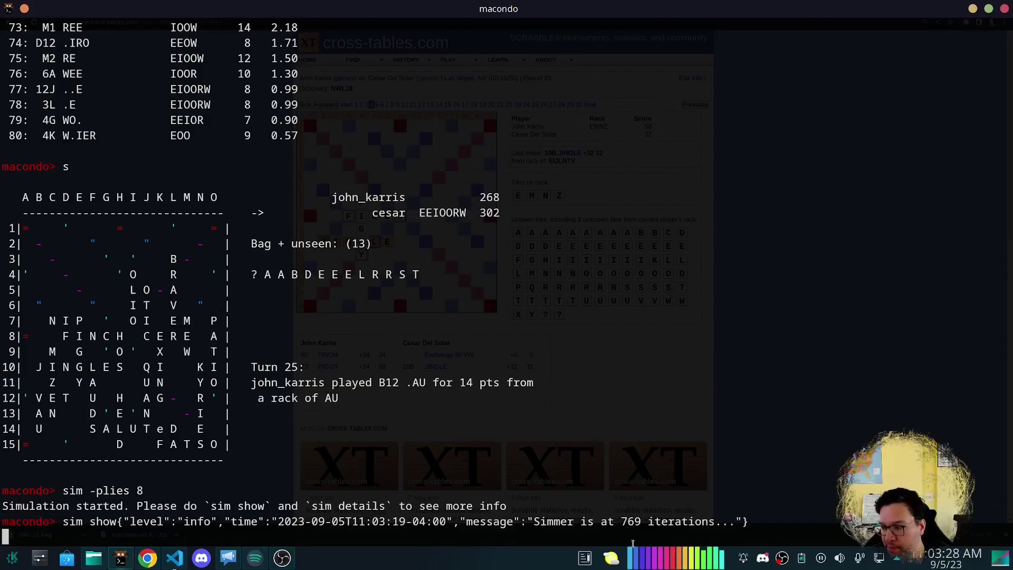
{"action": "key", "text": "Up"}
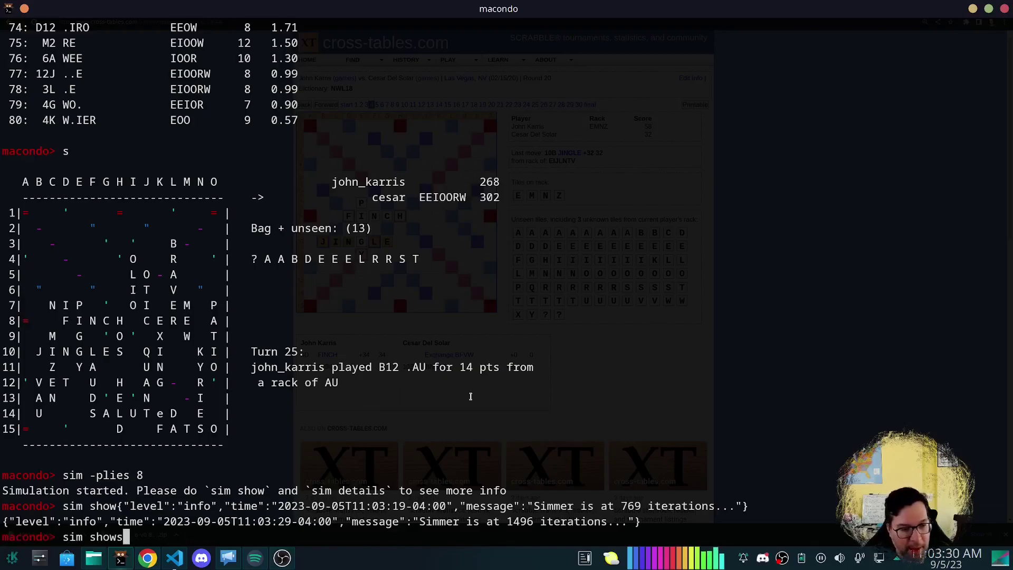
{"action": "key", "text": "Return"}
{"action": "type", "text": "sim stop"}
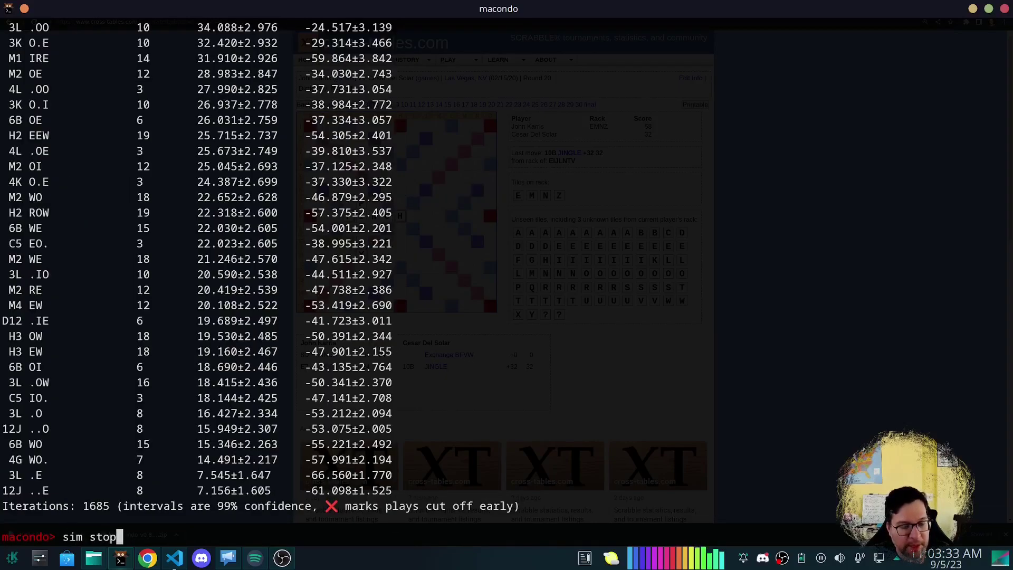
{"action": "key", "text": "Return"}
Reprint the board and final results, comparing C3 REWO. with M1 WOOER's win percentage.
{"action": "type", "text": "s"}
{"action": "key", "text": "Return"}
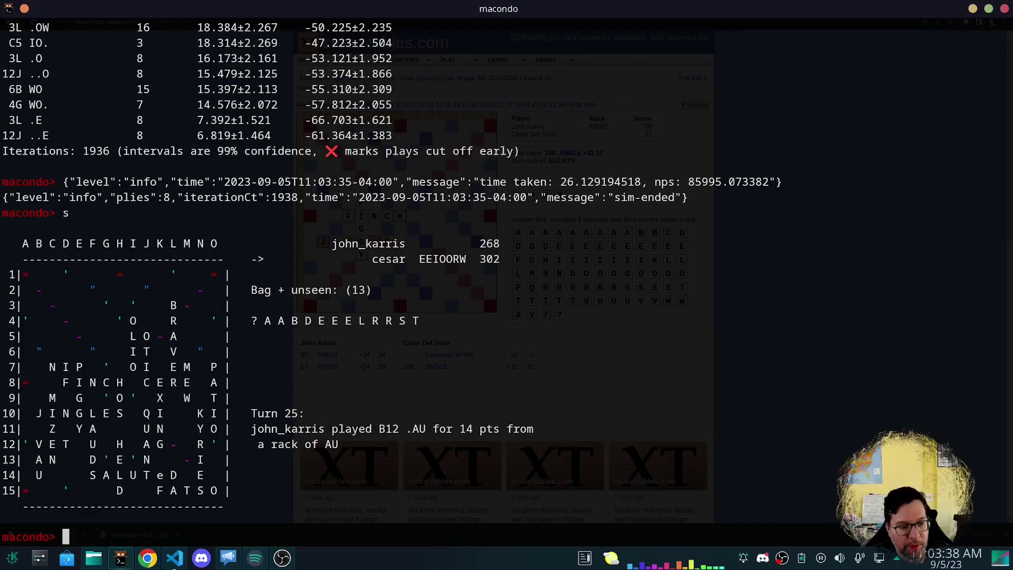
{"action": "type", "text": "sim show"}
{"action": "key", "text": "Return"}
{"action": "scroll", "coordinate": [353, 333], "scroll_direction": "up", "scroll_amount": 15}
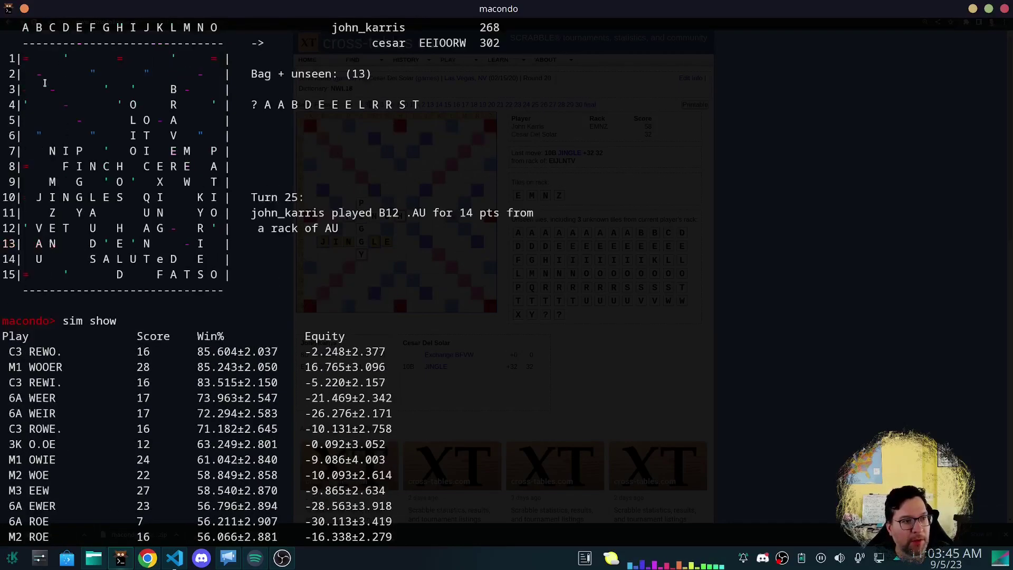
{"action": "left_click_drag", "start_coordinate": [48, 91], "coordinate": [54, 141]}
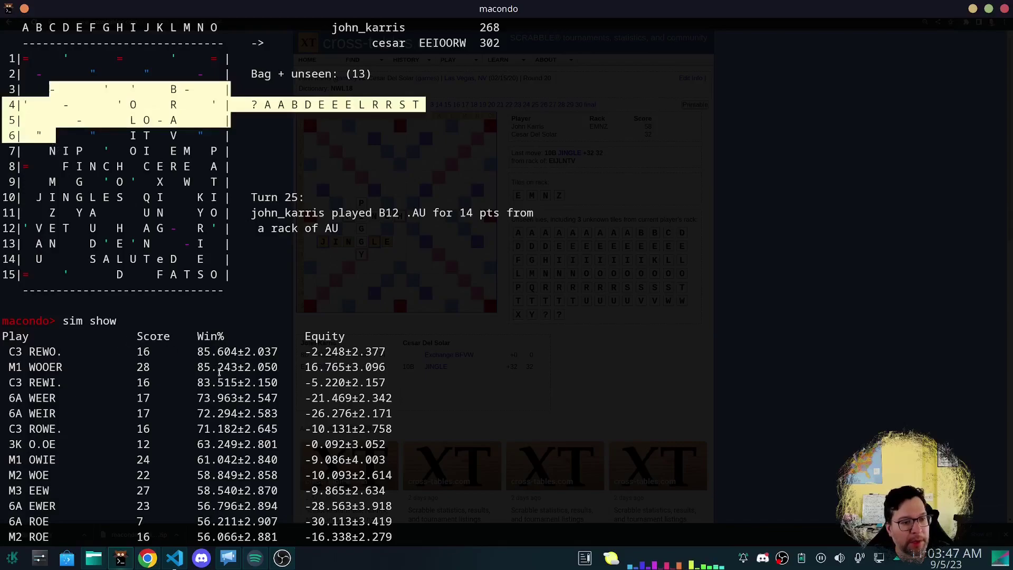
{"action": "left_click_drag", "start_coordinate": [184, 351], "coordinate": [128, 368]}
{"action": "left_click", "coordinate": [103, 354]}
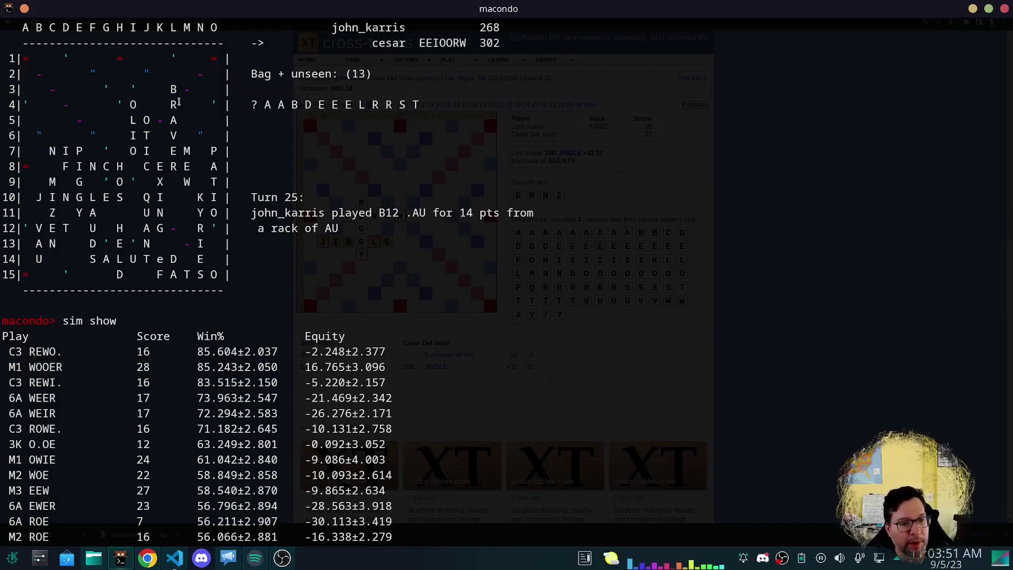
{"action": "left_click_drag", "start_coordinate": [193, 369], "coordinate": [261, 369]}
{"action": "left_click", "coordinate": [202, 364]}
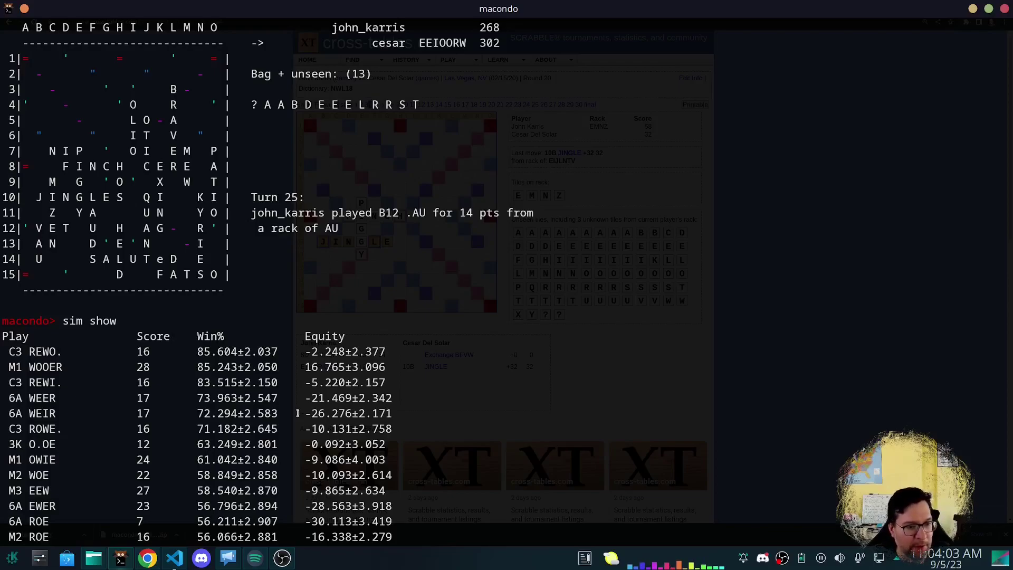
Scroll the results table, then display the sim help options.
{"action": "scroll", "coordinate": [306, 327], "scroll_direction": "down", "scroll_amount": 2}
{"action": "scroll", "coordinate": [317, 247], "scroll_direction": "up", "scroll_amount": 4}
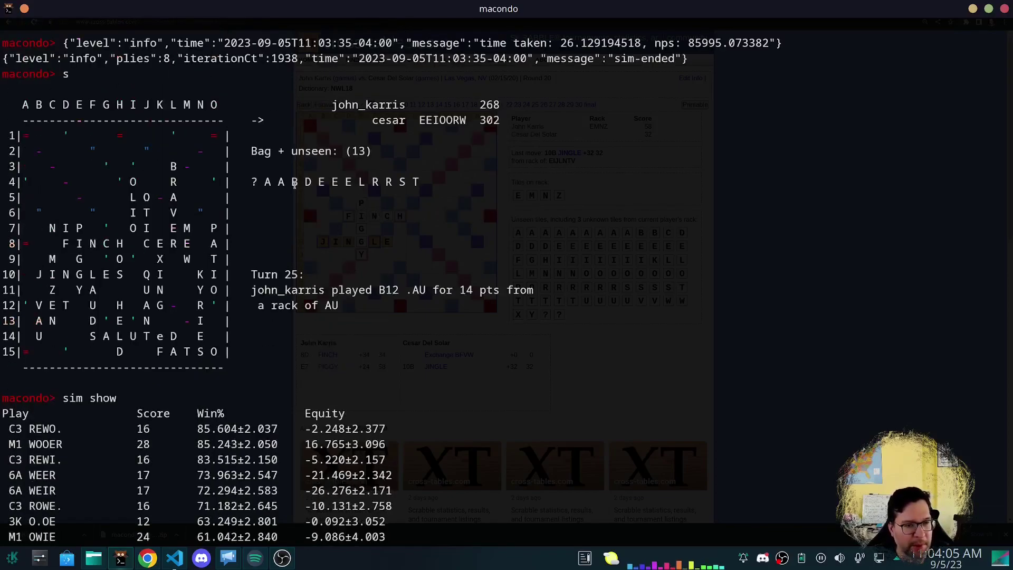
{"action": "scroll", "coordinate": [249, 387], "scroll_direction": "down", "scroll_amount": 10}
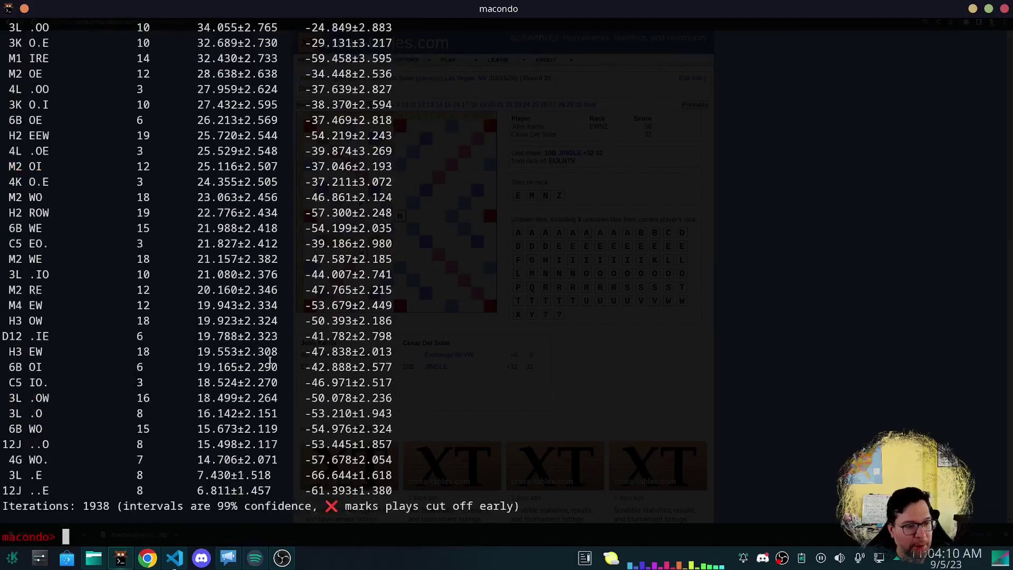
{"action": "key", "text": "Up"}
{"action": "key", "text": "Down"}
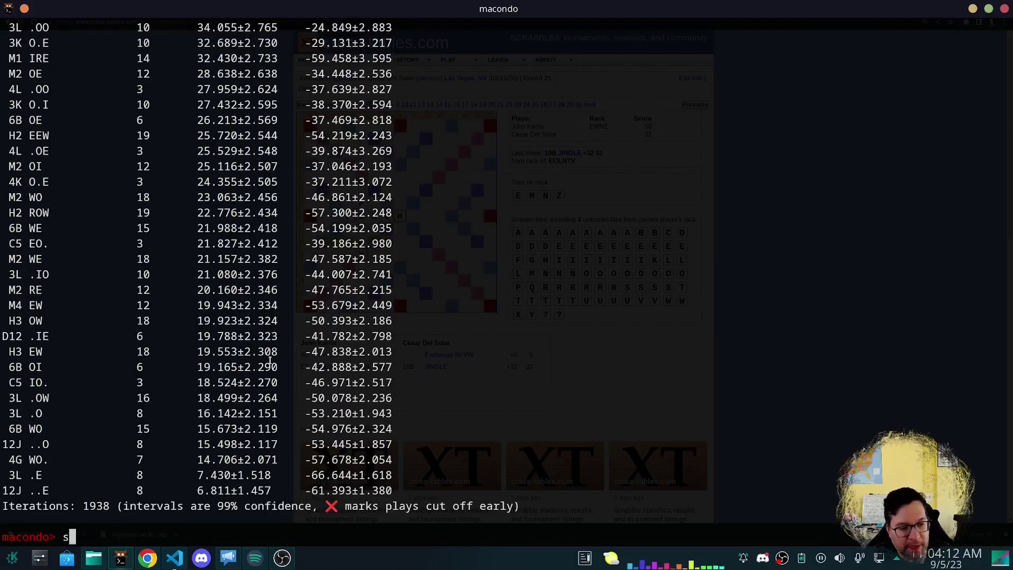
{"action": "key", "text": "Up"}
{"action": "key", "text": "Down"}
{"action": "type", "text": "hpelp"}
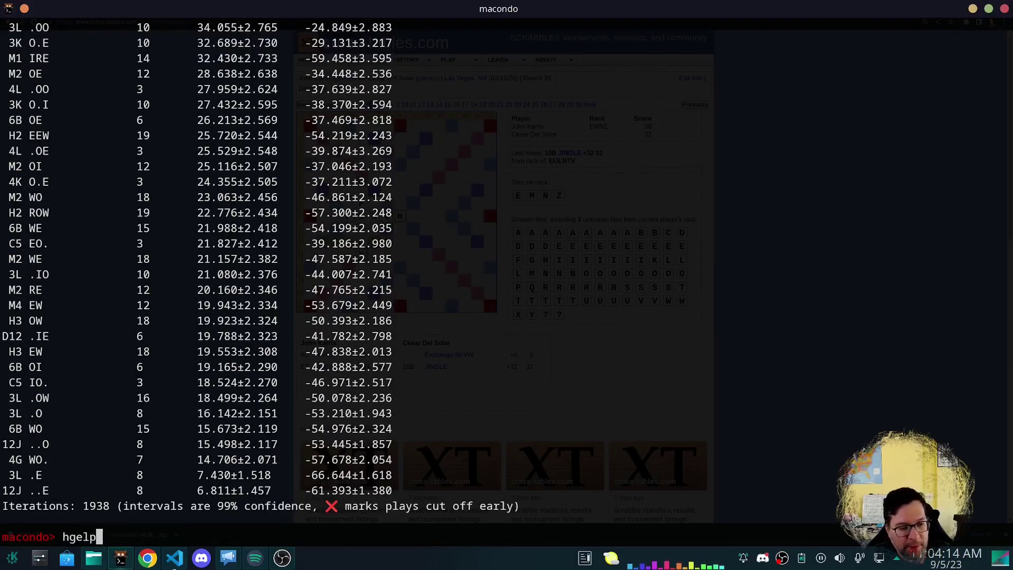
{"action": "key", "text": "BackSpace"}
{"action": "key", "text": "BackSpace"}
{"action": "key", "text": "BackSpace"}
{"action": "key", "text": "BackSpace"}
{"action": "type", "text": "elp sim"}
{"action": "key", "text": "Return"}
Rerun the 8-ply simulation with -stop 99, finishing at 8103 iterations.
{"action": "type", "text": "sim "}
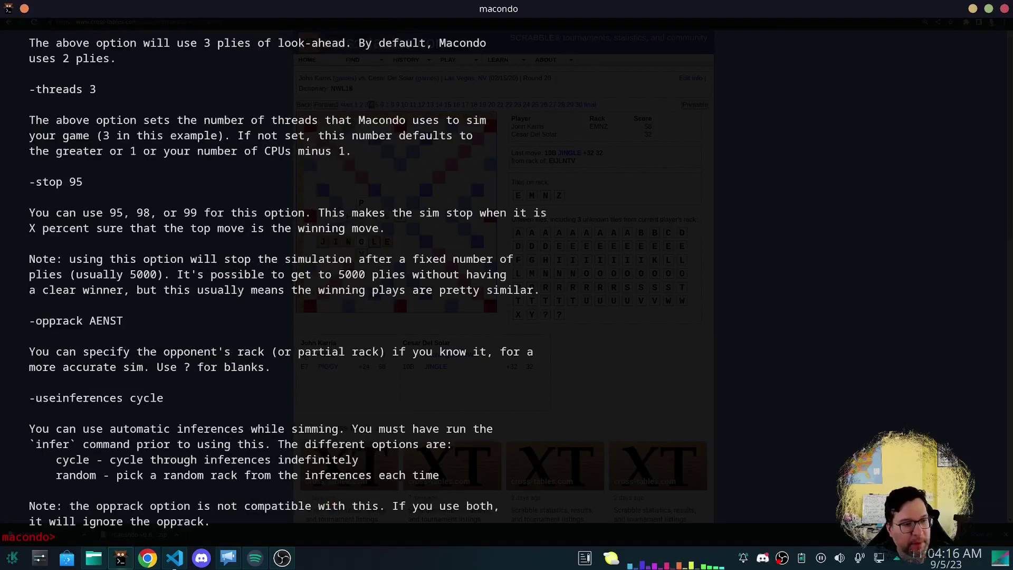
{"action": "type", "text": "-plies"}
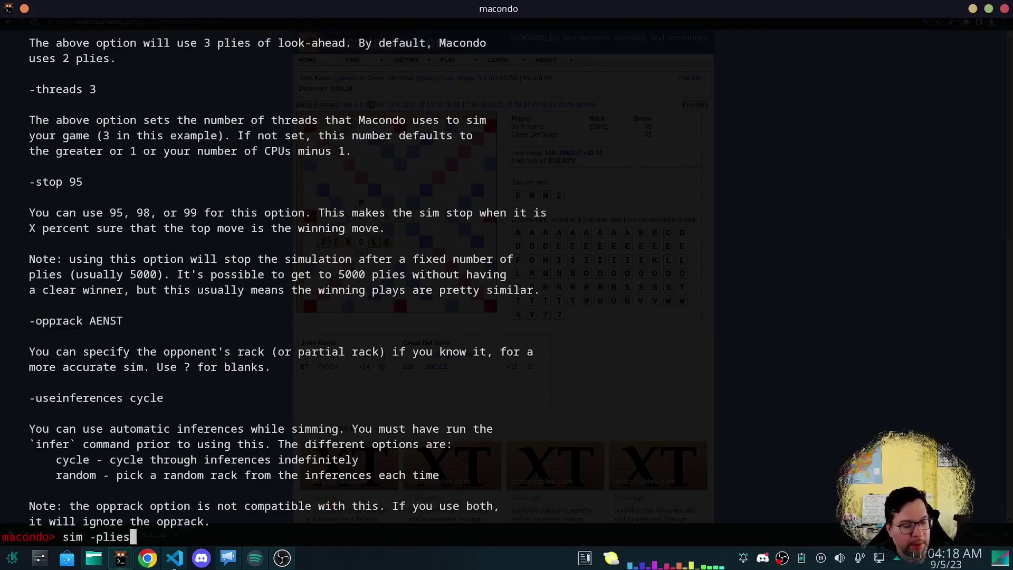
{"action": "type", "text": " 8 -stop 99"}
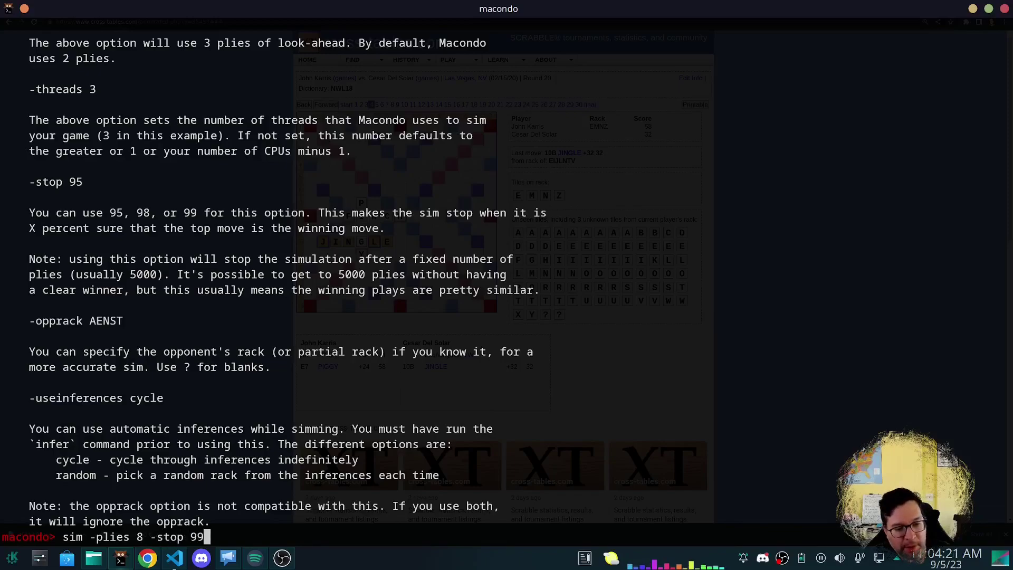
{"action": "key", "text": "Return"}
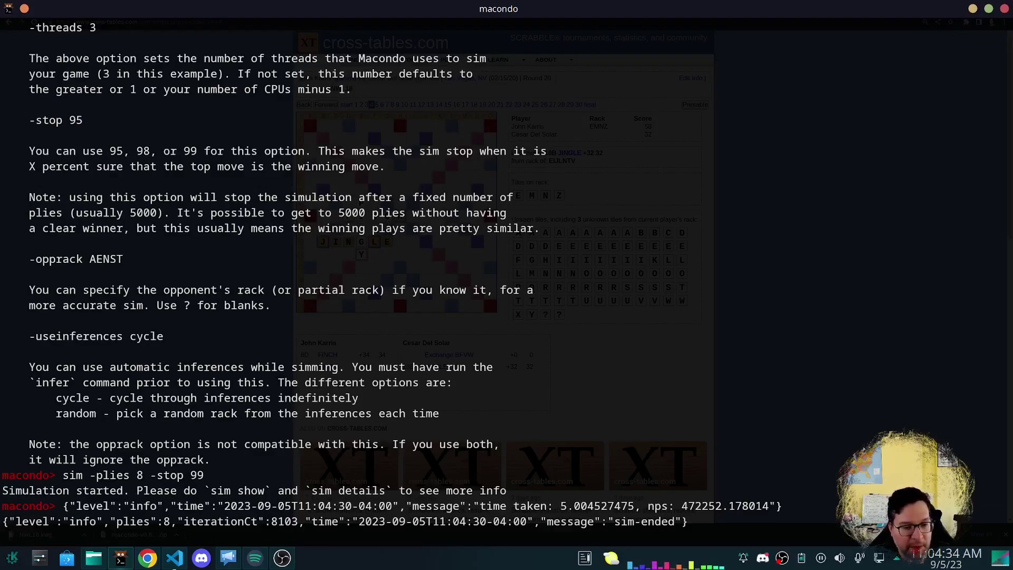
{"action": "left_click_drag", "start_coordinate": [598, 514], "coordinate": [711, 506]}
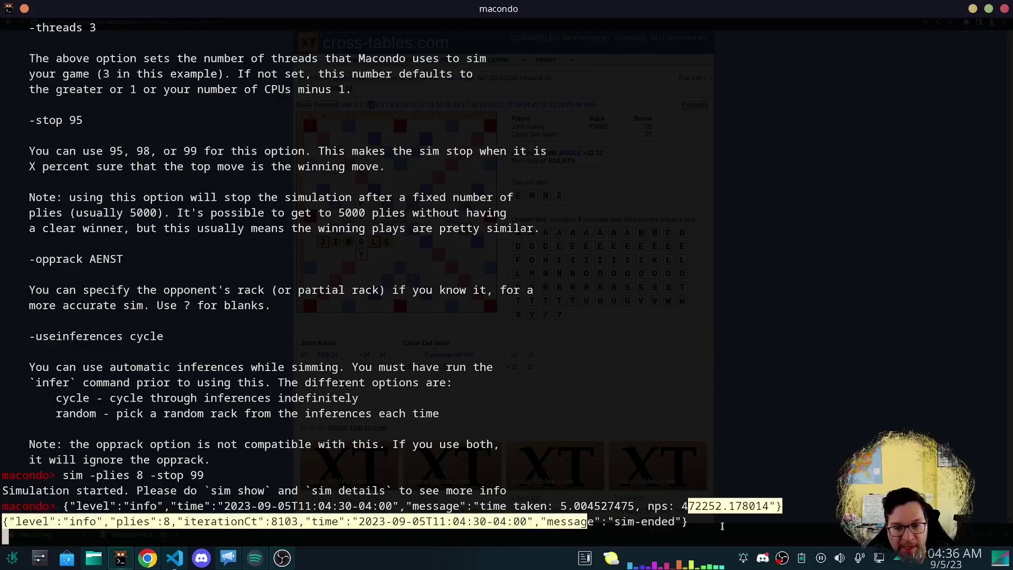
{"action": "left_click", "coordinate": [717, 522]}
Show the results table with C3 REWO. leading at 86.0%, ahead of WOOER, REWI. and WEER.
{"action": "type", "text": "sim show"}
{"action": "key", "text": "Return"}
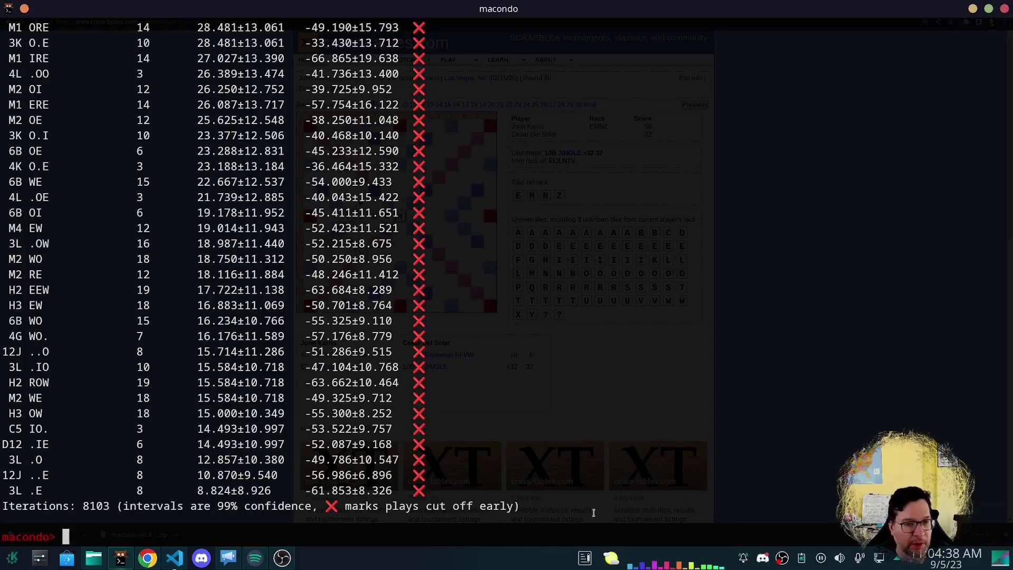
{"action": "scroll", "coordinate": [594, 512], "scroll_direction": "up", "scroll_amount": 20}
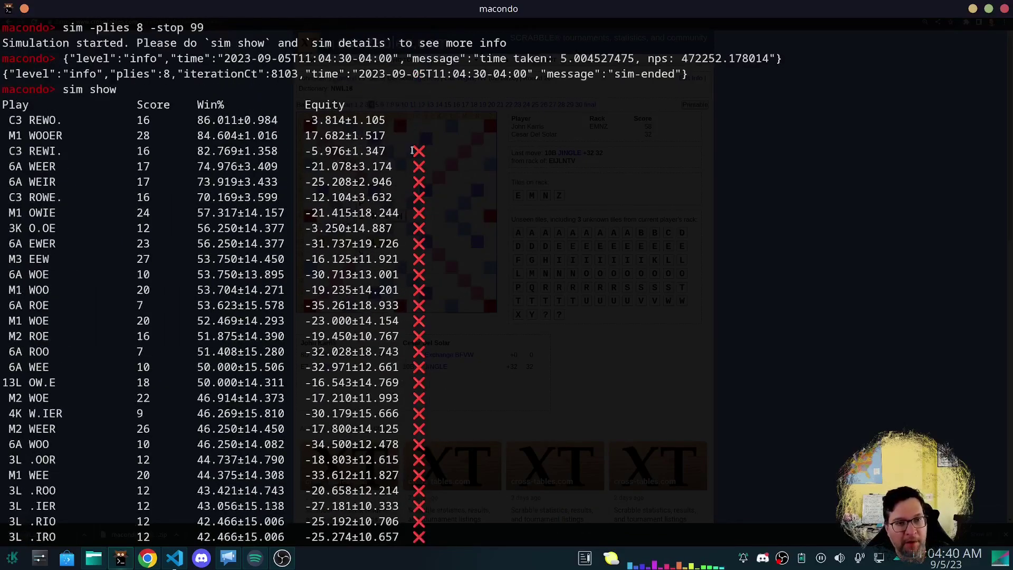
{"action": "left_click_drag", "start_coordinate": [413, 151], "coordinate": [428, 185]}
{"action": "left_click", "coordinate": [437, 153]}
{"action": "left_click_drag", "start_coordinate": [406, 138], "coordinate": [429, 156]}
{"action": "left_click", "coordinate": [422, 206]}
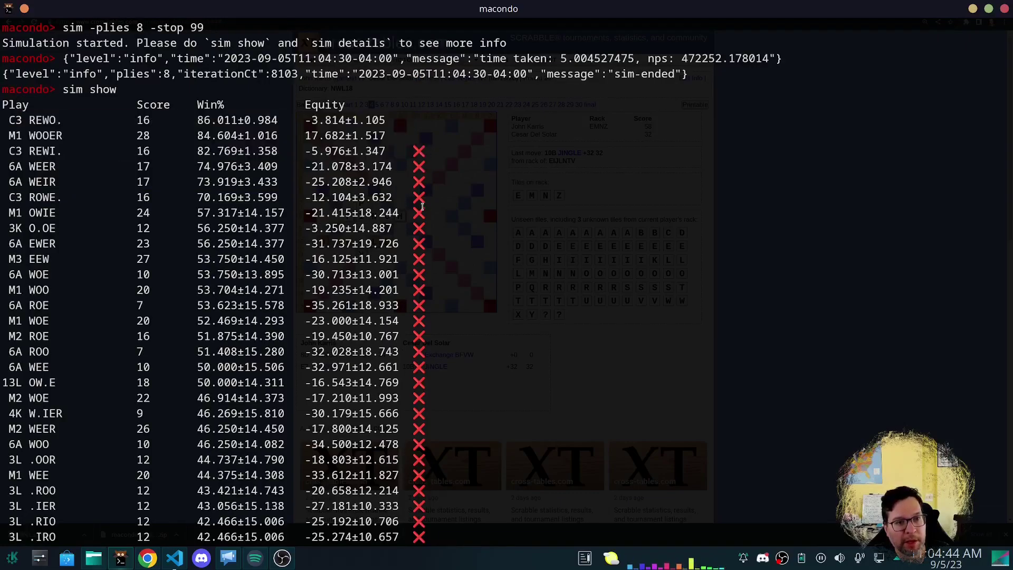
{"action": "scroll", "coordinate": [413, 197], "scroll_direction": "down", "scroll_amount": 2}
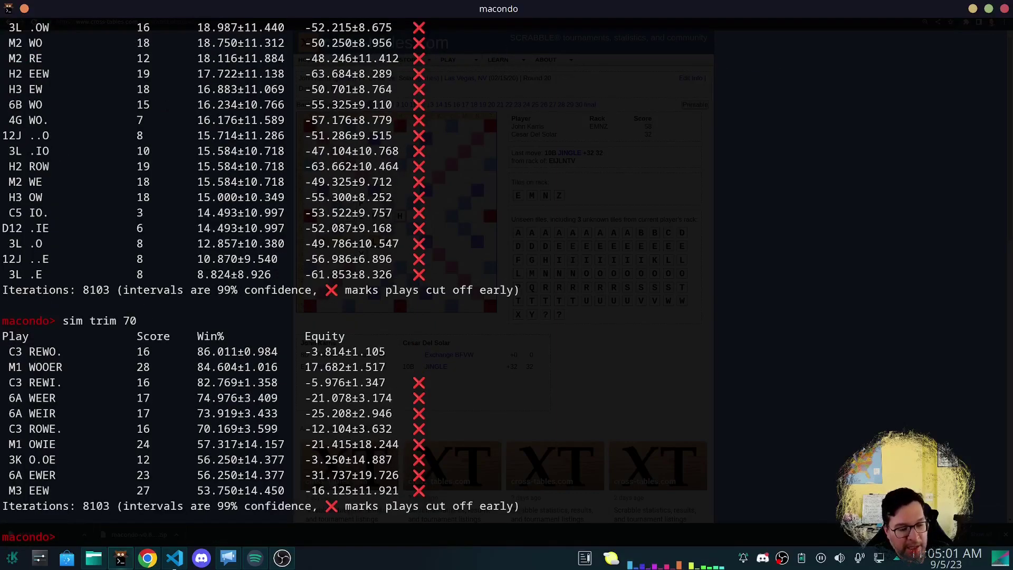
Redisplay the board and mark the AU rack note and the unseen tiles.
{"action": "type", "text": "gen"}
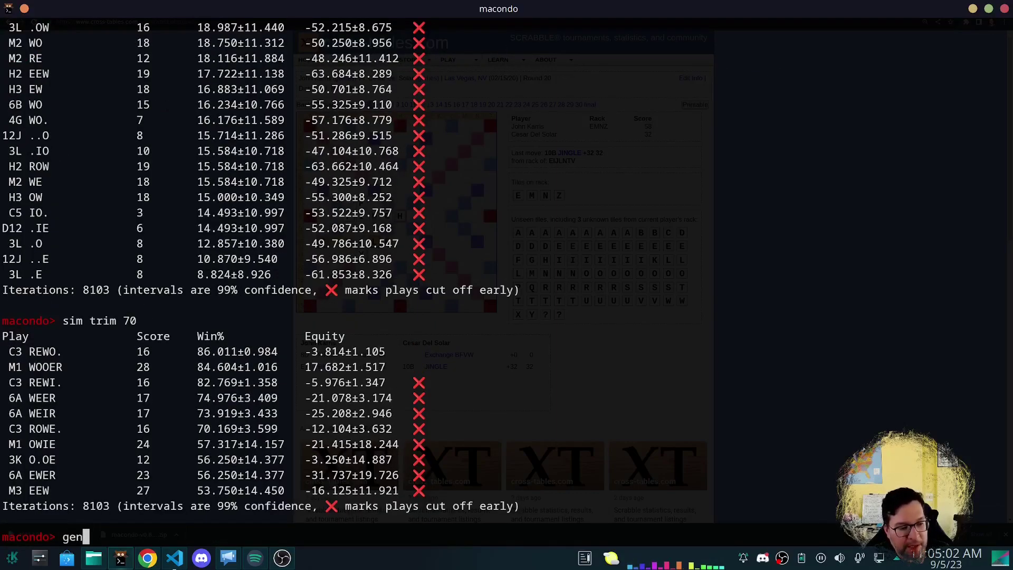
{"action": "key", "text": "BackSpace"}
{"action": "key", "text": "BackSpace"}
{"action": "key", "text": "BackSpace"}
{"action": "type", "text": "s"}
{"action": "key", "text": "Return"}
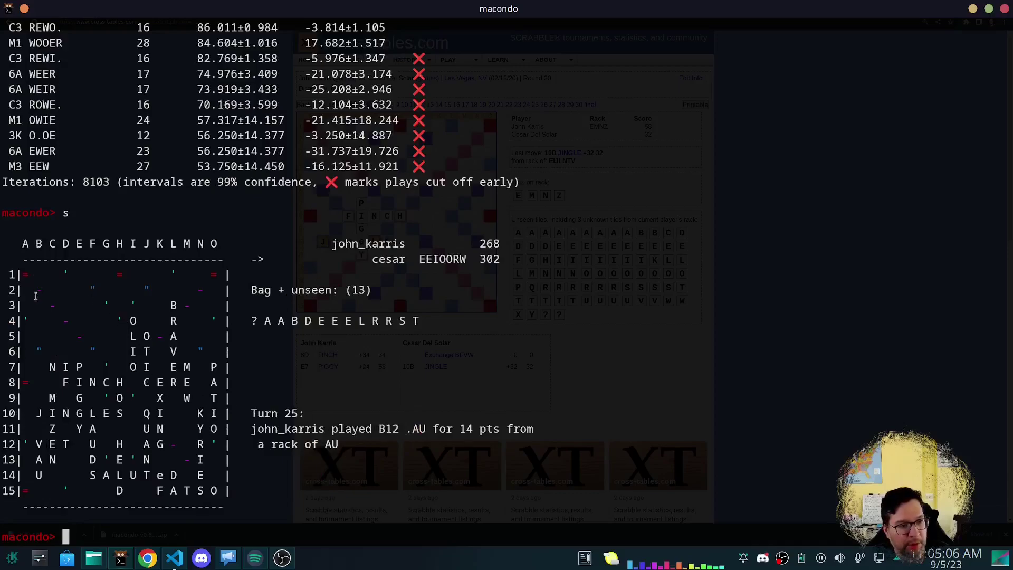
{"action": "triple_click", "coordinate": [36, 448]}
{"action": "left_click", "coordinate": [44, 490]}
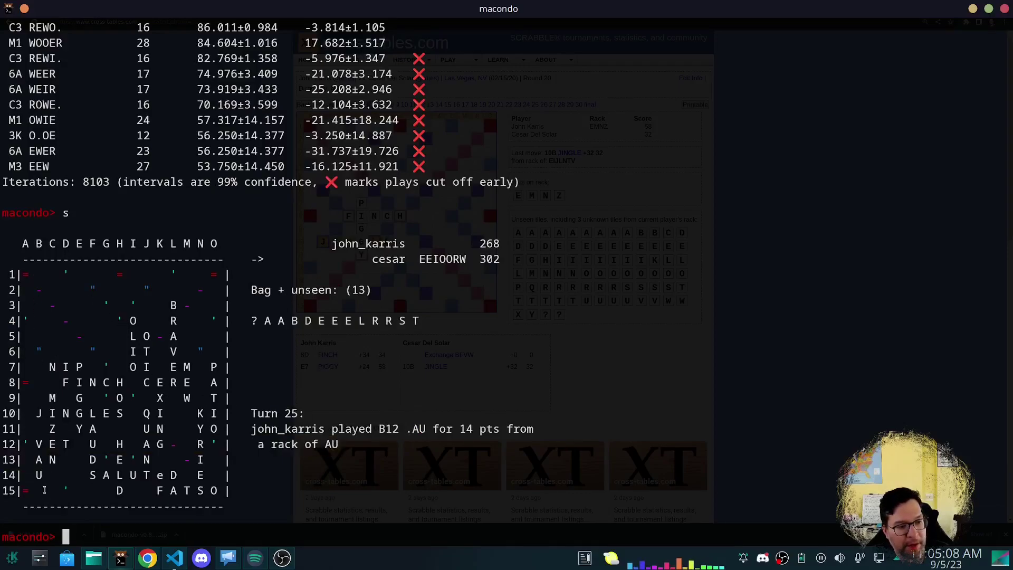
{"action": "left_click_drag", "start_coordinate": [314, 328], "coordinate": [231, 323]}
{"action": "left_click", "coordinate": [333, 343]}
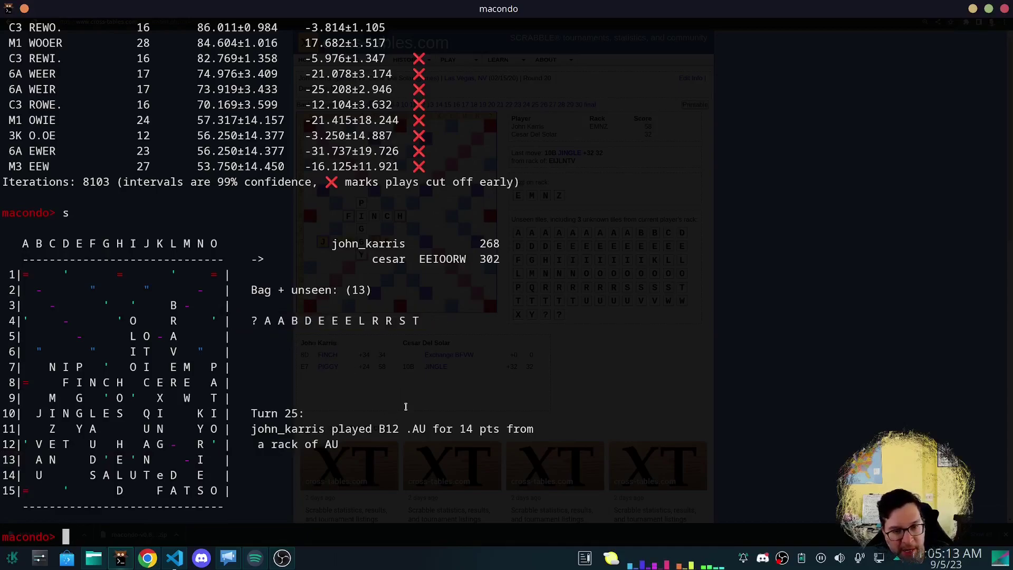
Start a 5-ply simulation with opponent rack ERS, stopping at 99% confidence.
{"action": "type", "text": "si"}
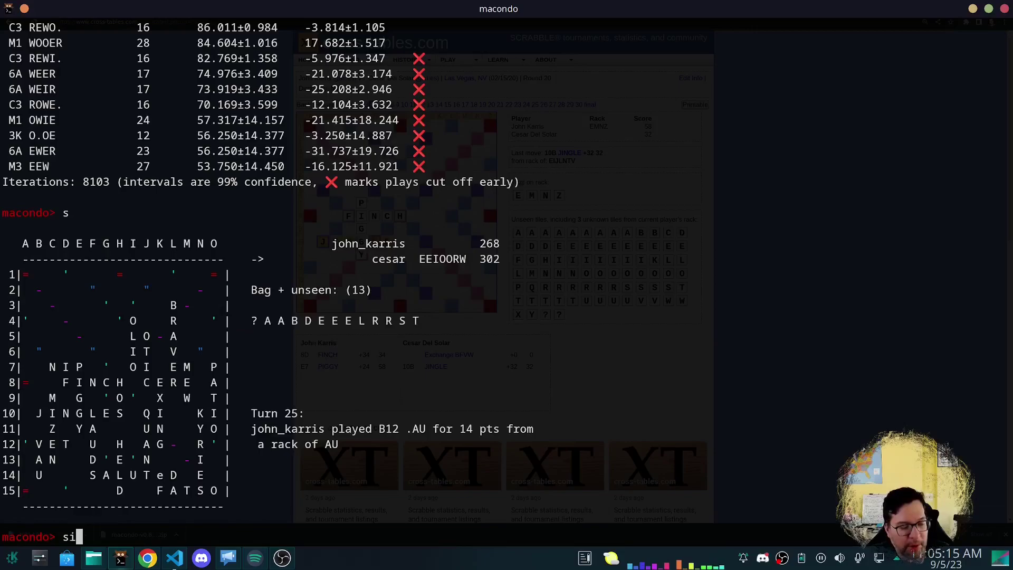
{"action": "type", "text": "m -show"}
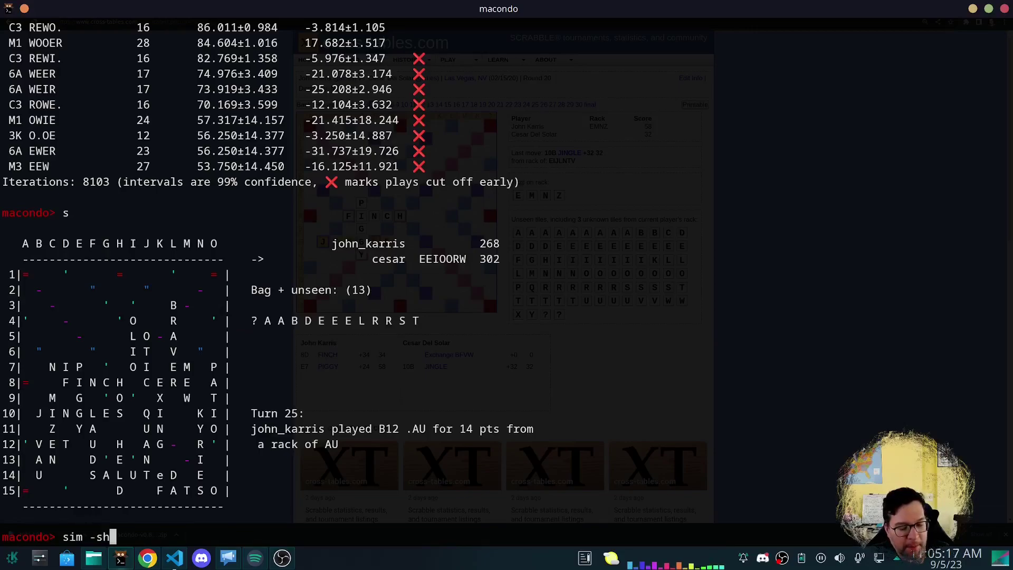
{"action": "key", "text": "BackSpace"}
{"action": "key", "text": "BackSpace"}
{"action": "key", "text": "BackSpace"}
{"action": "key", "text": "BackSpace"}
{"action": "type", "text": "plie"}
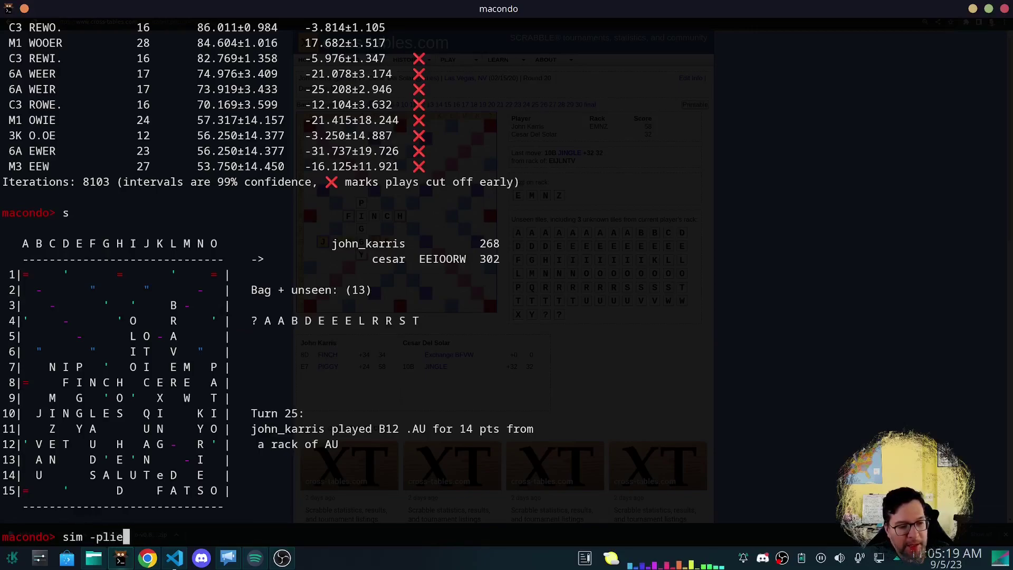
{"action": "type", "text": "s 5 -opprack A"}
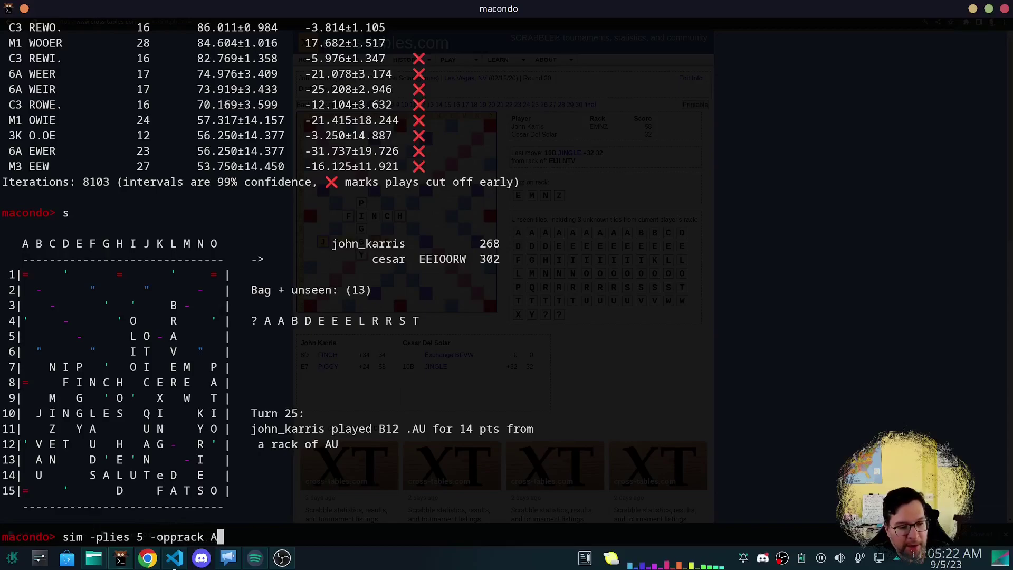
{"action": "key", "text": "BackSpace"}
{"action": "type", "text": "ERS "}
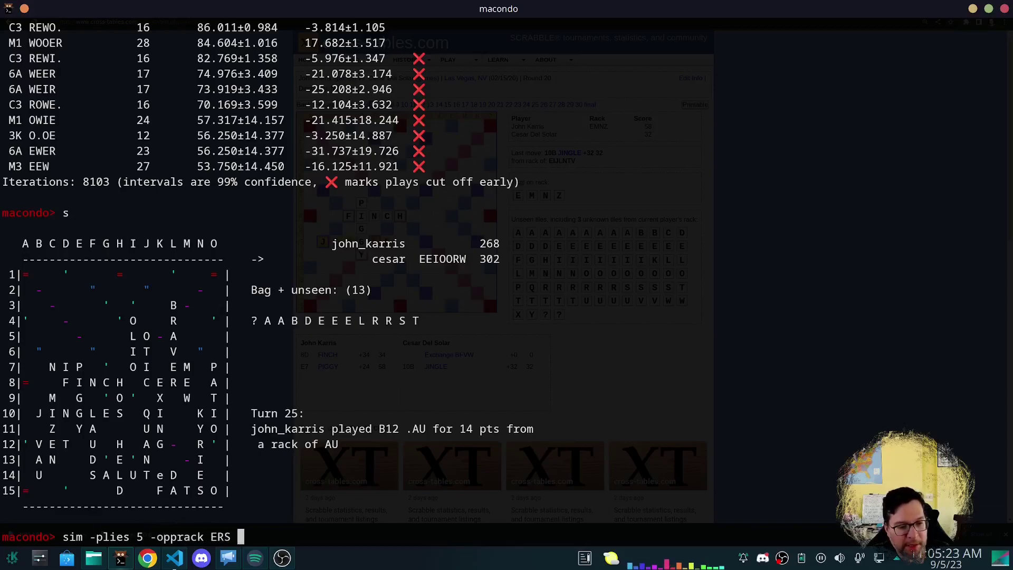
{"action": "type", "text": "-stop 99"}
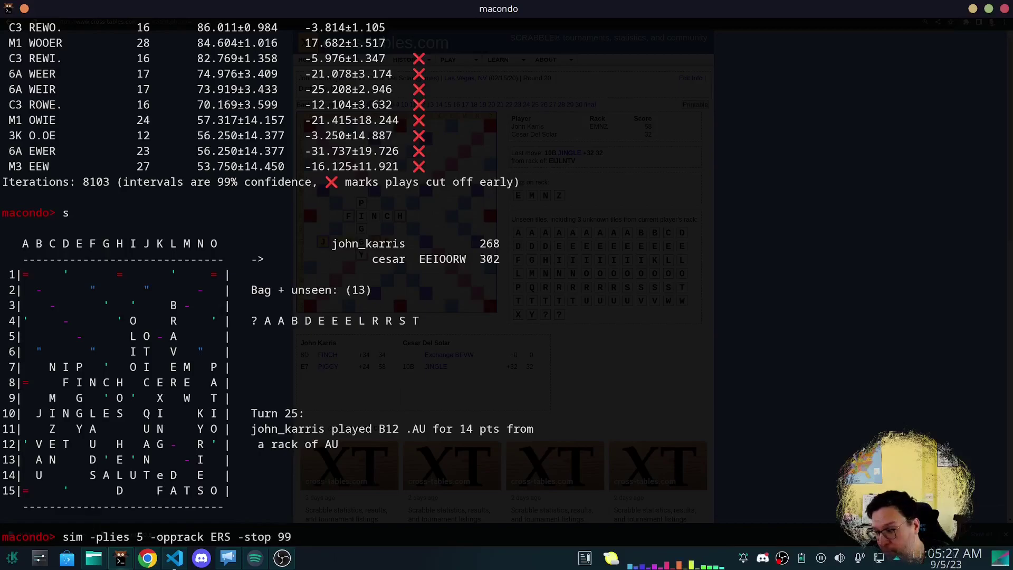
{"action": "key", "text": "Return"}
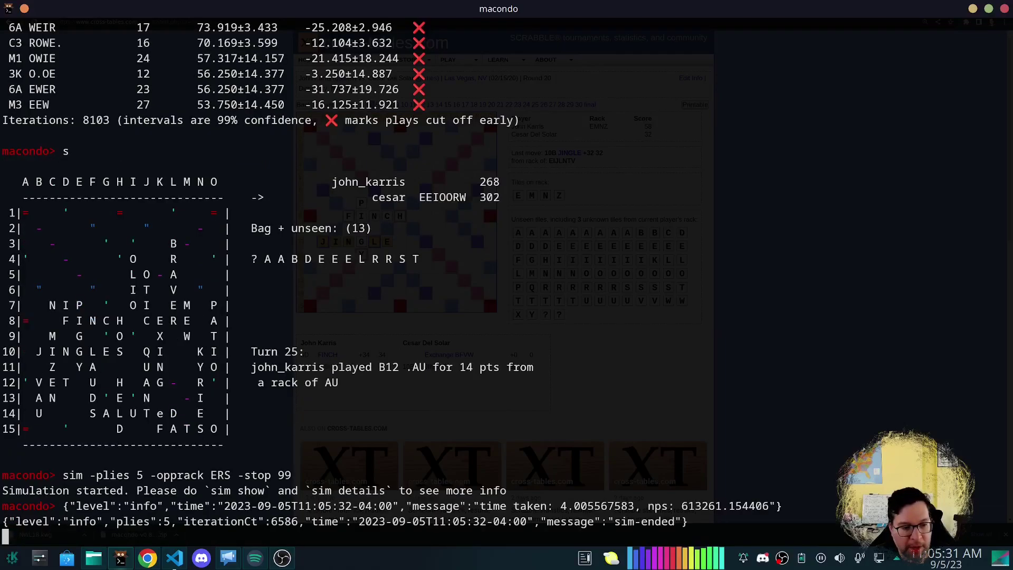
Show the ERS simulation results, with REWO. leading at 88.201% win over the runner-up.
{"action": "type", "text": "sim show"}
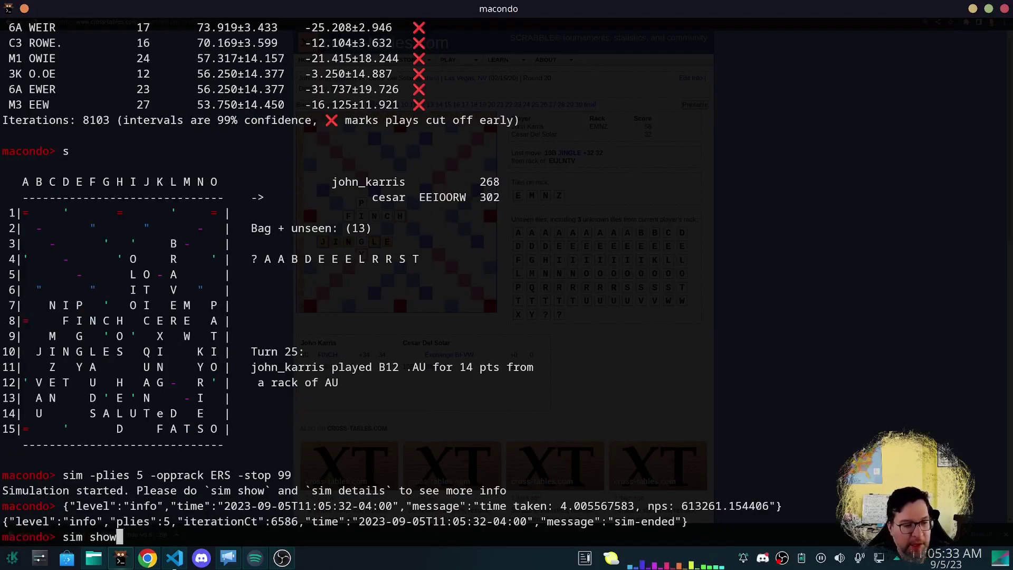
{"action": "key", "text": "Return"}
{"action": "scroll", "coordinate": [75, 148], "scroll_direction": "up", "scroll_amount": 10}
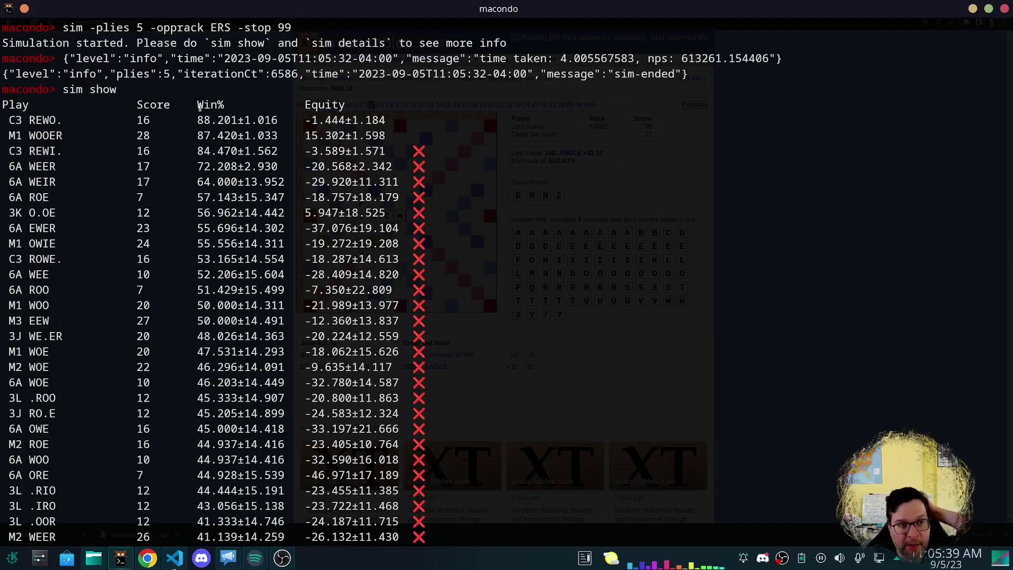
{"action": "double_click", "coordinate": [214, 119]}
{"action": "left_click_drag", "start_coordinate": [279, 136], "coordinate": [63, 120]}
{"action": "left_click", "coordinate": [180, 122]}
{"action": "left_click", "coordinate": [127, 133]}
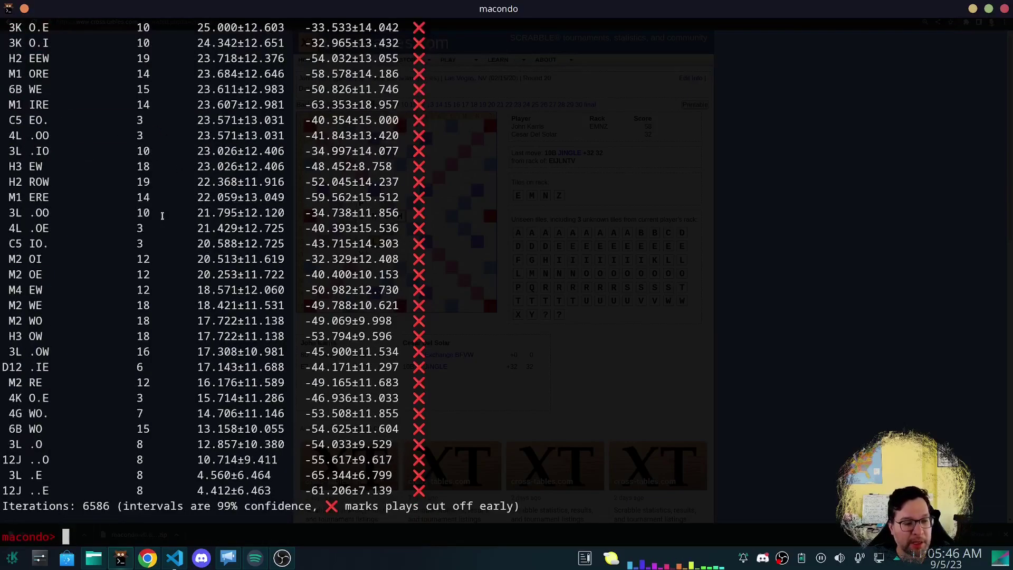
{"action": "type", "text": "n"}
{"action": "key", "text": "Return"}
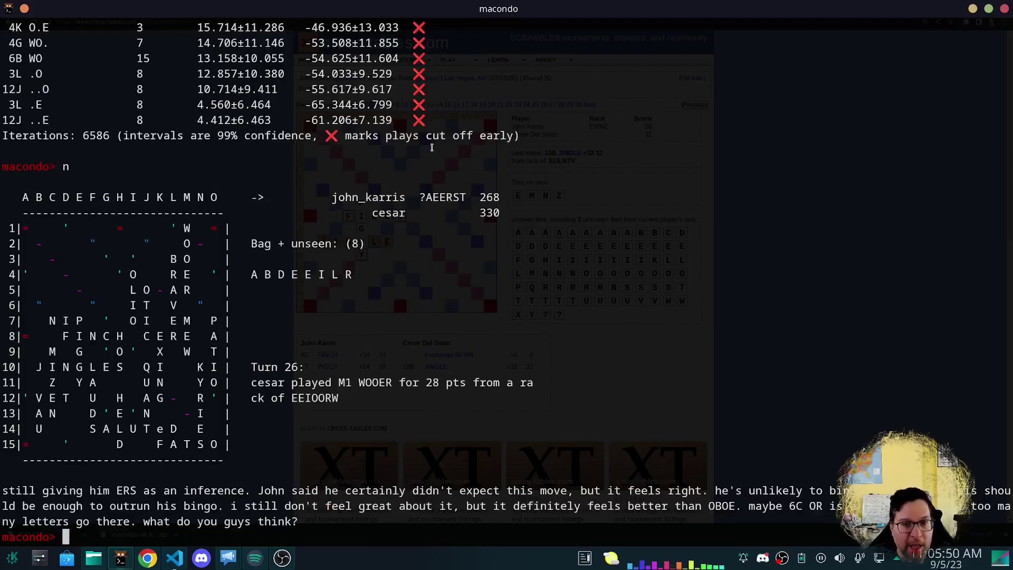
{"action": "left_click_drag", "start_coordinate": [426, 203], "coordinate": [471, 198]}
{"action": "left_click", "coordinate": [473, 195]}
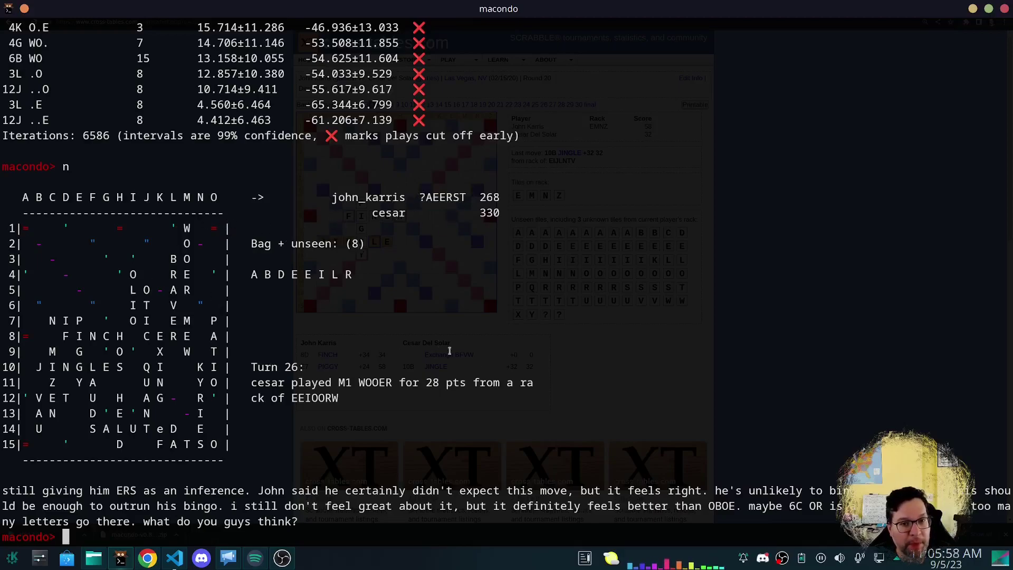
{"action": "left_click_drag", "start_coordinate": [364, 244], "coordinate": [254, 244]}
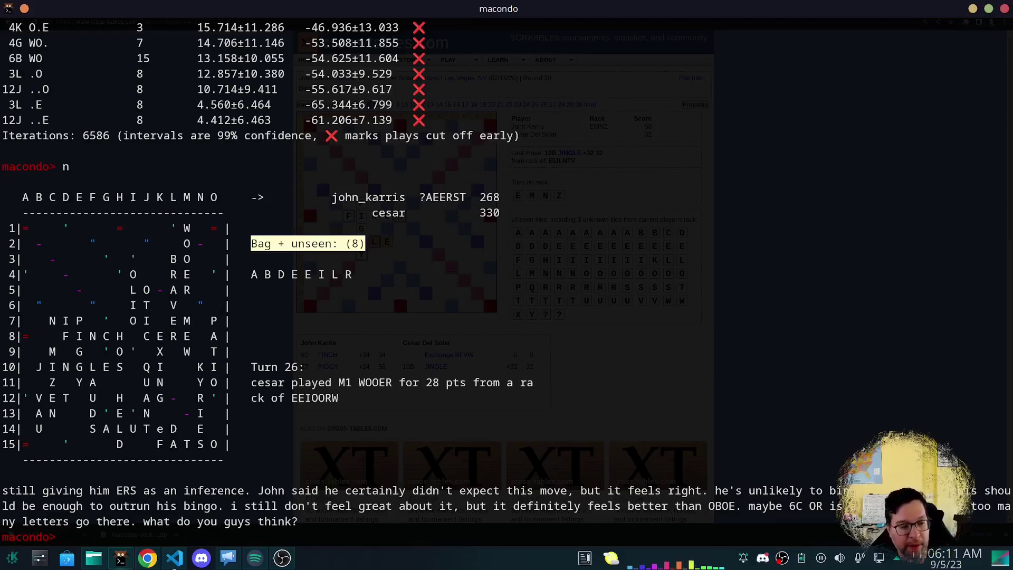
Show the pre-endgame help, reviewing -endgameplies 4, -early-cutoff true and -skip-pass true.
{"action": "type", "text": "help e"}
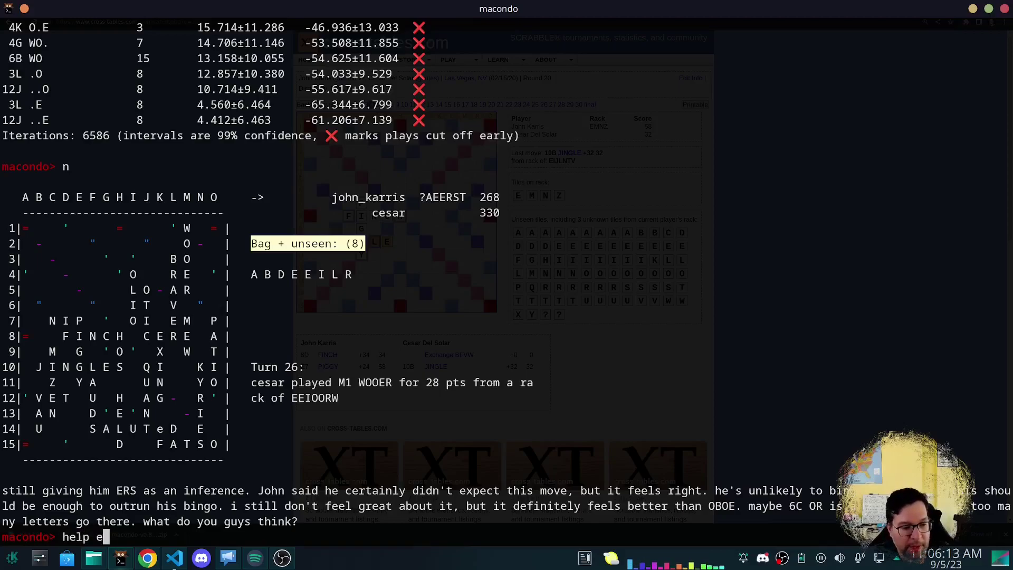
{"action": "key", "text": "BackSpace"}
{"action": "type", "text": "peg"}
{"action": "key", "text": "Return"}
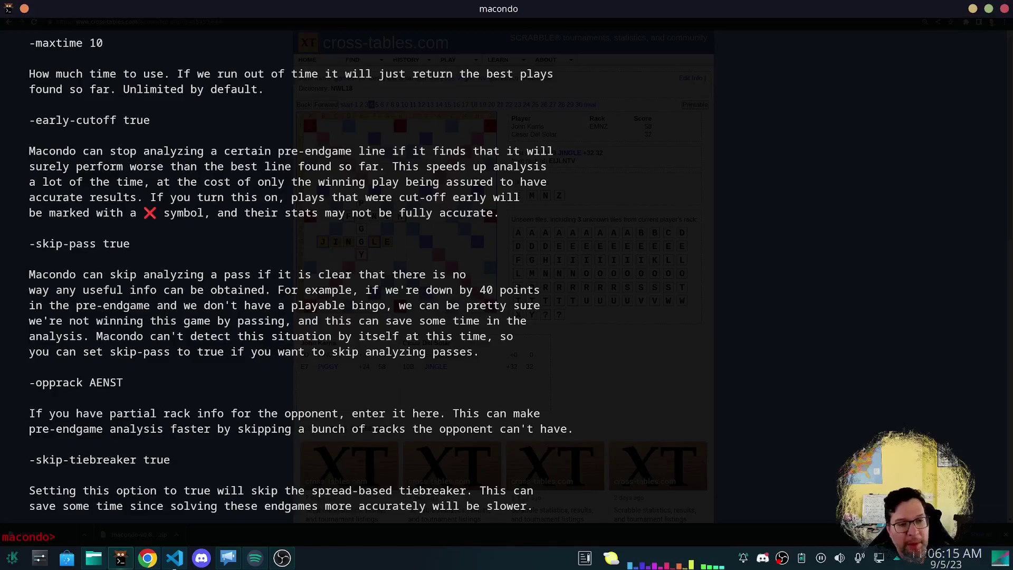
{"action": "scroll", "coordinate": [298, 353], "scroll_direction": "up", "scroll_amount": 7}
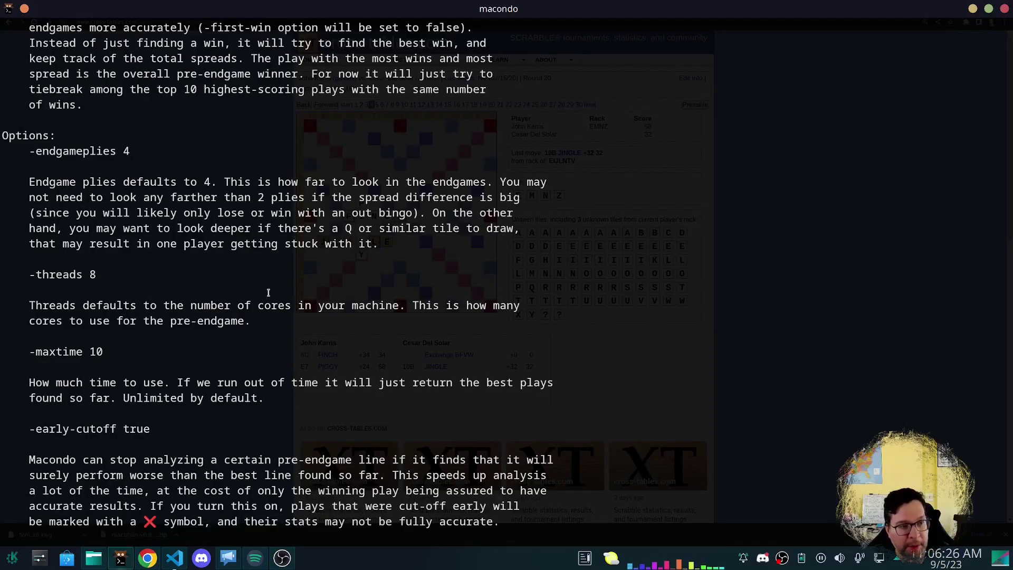
{"action": "double_click", "coordinate": [42, 151]}
{"action": "left_click", "coordinate": [51, 151]}
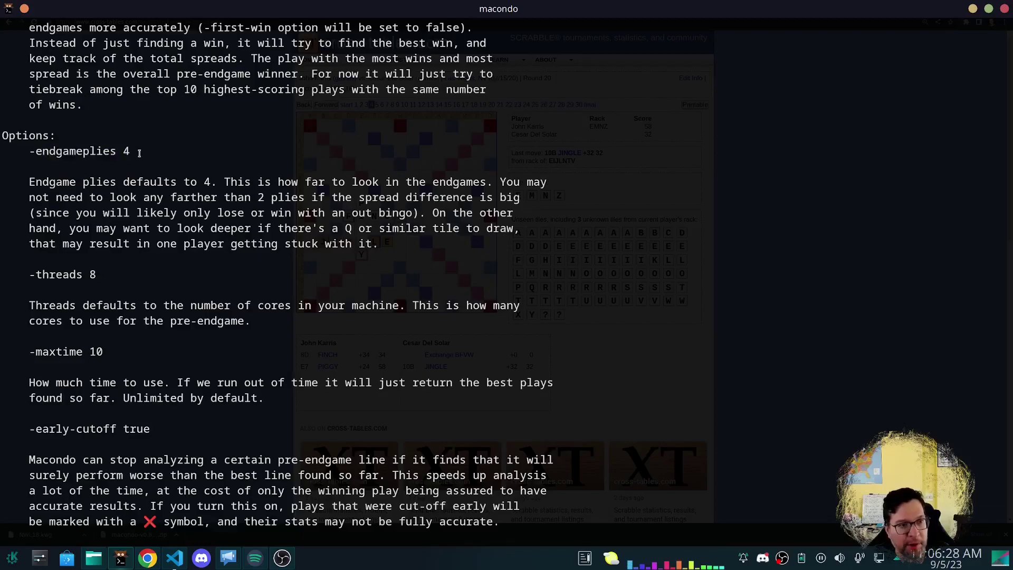
{"action": "left_click_drag", "start_coordinate": [51, 151], "coordinate": [51, 151]}
{"action": "left_click", "coordinate": [52, 152]}
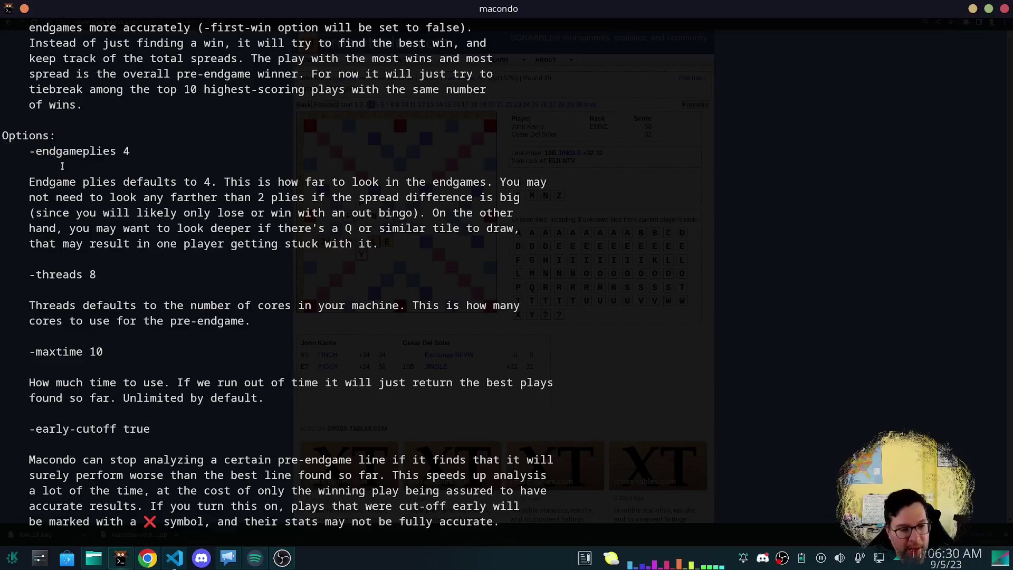
{"action": "left_click_drag", "start_coordinate": [30, 197], "coordinate": [175, 203]}
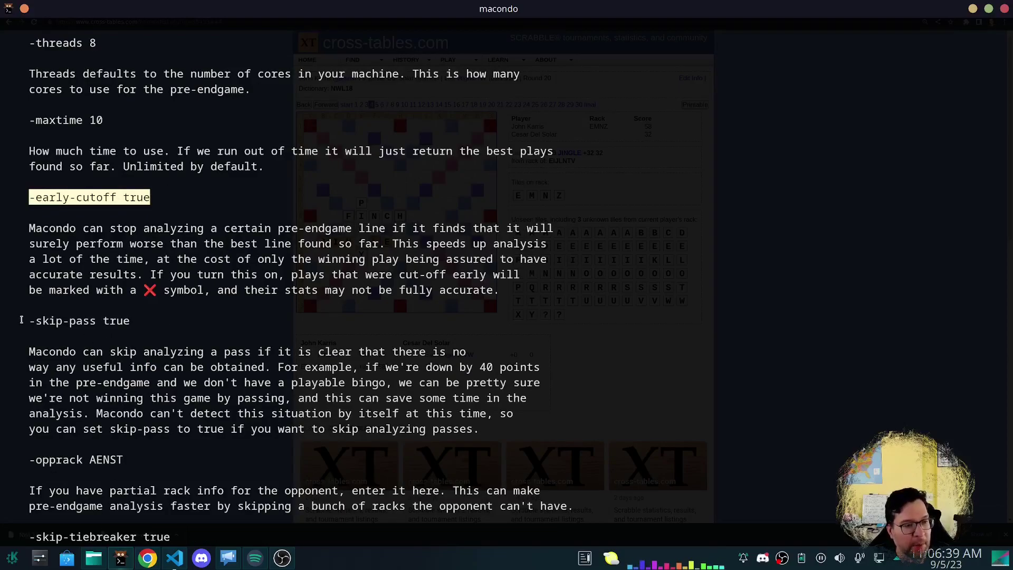
{"action": "left_click_drag", "start_coordinate": [21, 320], "coordinate": [132, 321]}
{"action": "scroll", "coordinate": [201, 354], "scroll_direction": "down", "scroll_amount": 2}
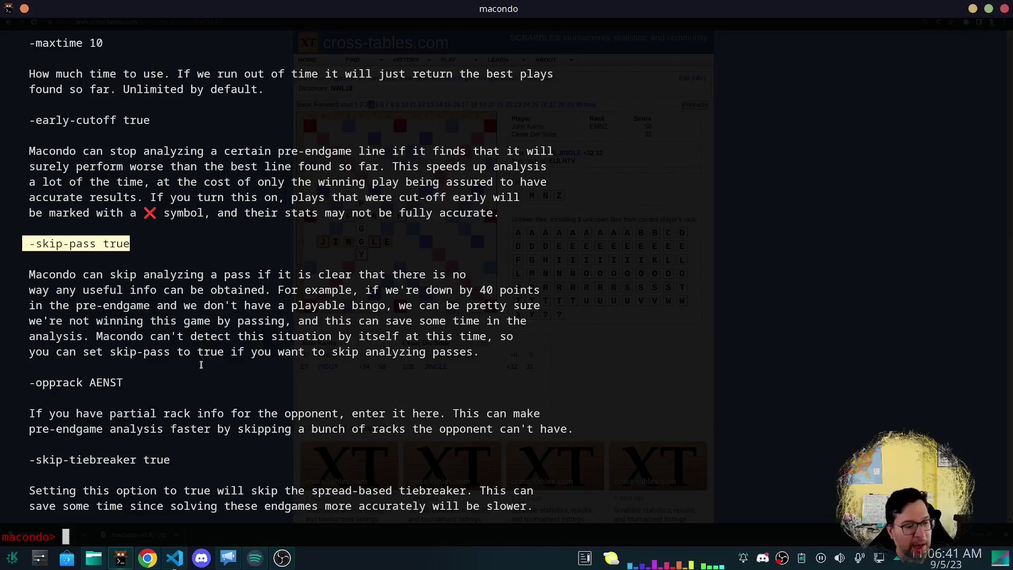
Redisplay the turn-26 board and begin entering a peg command.
{"action": "type", "text": "s"}
{"action": "key", "text": "Return"}
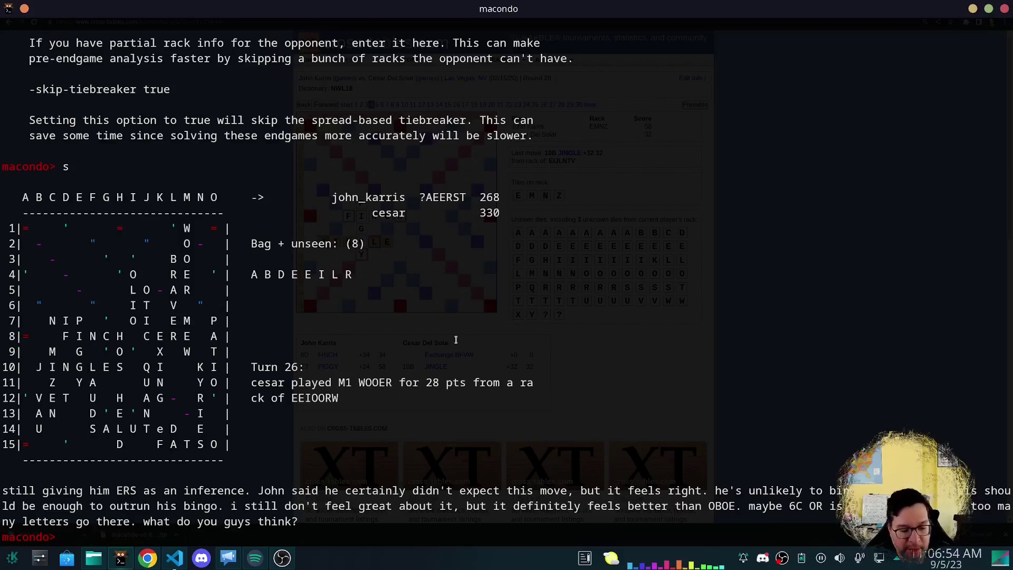
{"action": "type", "text": "peg"}
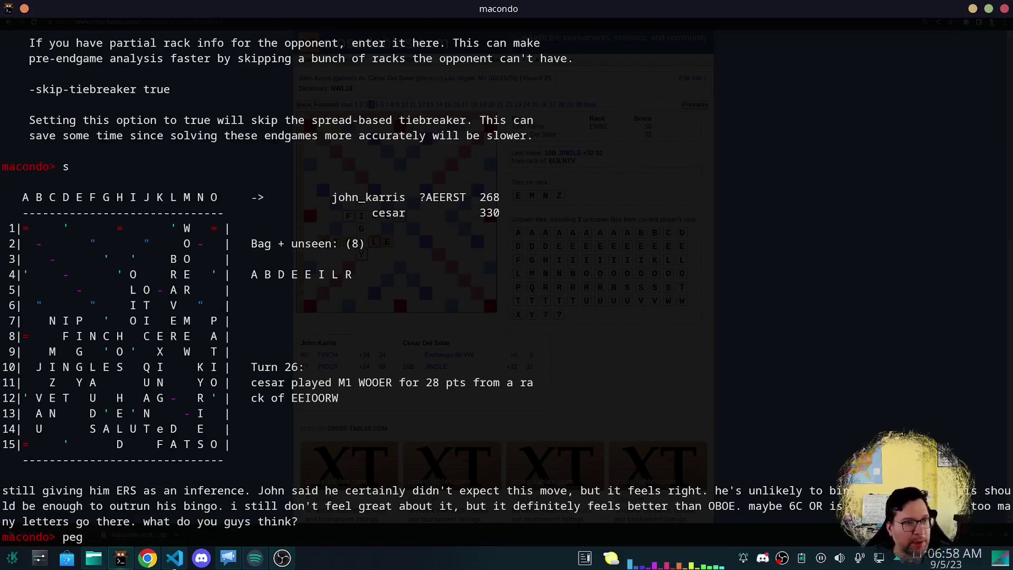
Run peg with -skip-pass true, -early-cutoff true and -endgameplies 3 on the current position.
{"action": "scroll", "coordinate": [456, 340], "scroll_direction": "up", "scroll_amount": 5}
{"action": "type", "text": "g -sk"}
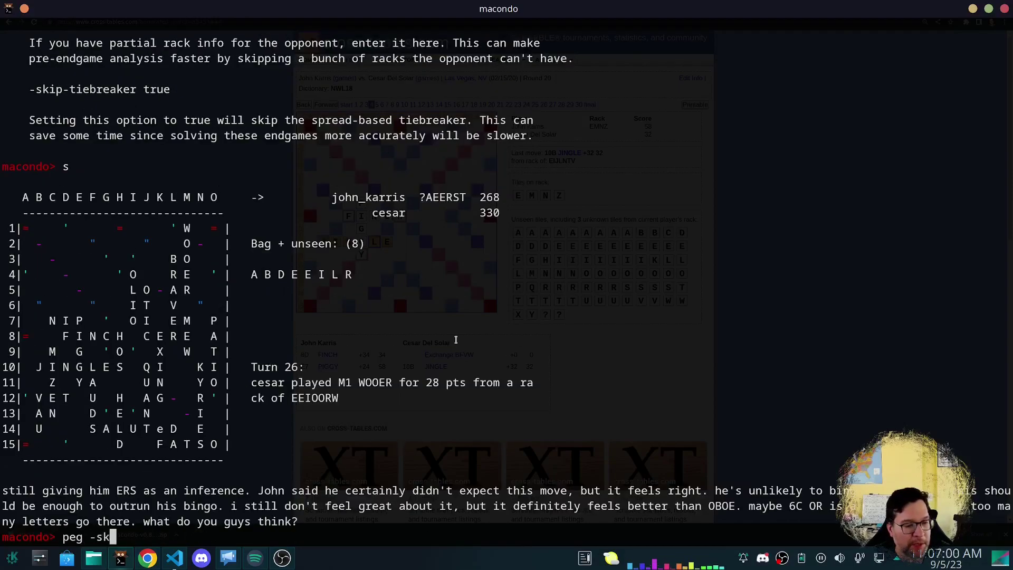
{"action": "type", "text": "ip-pass true"}
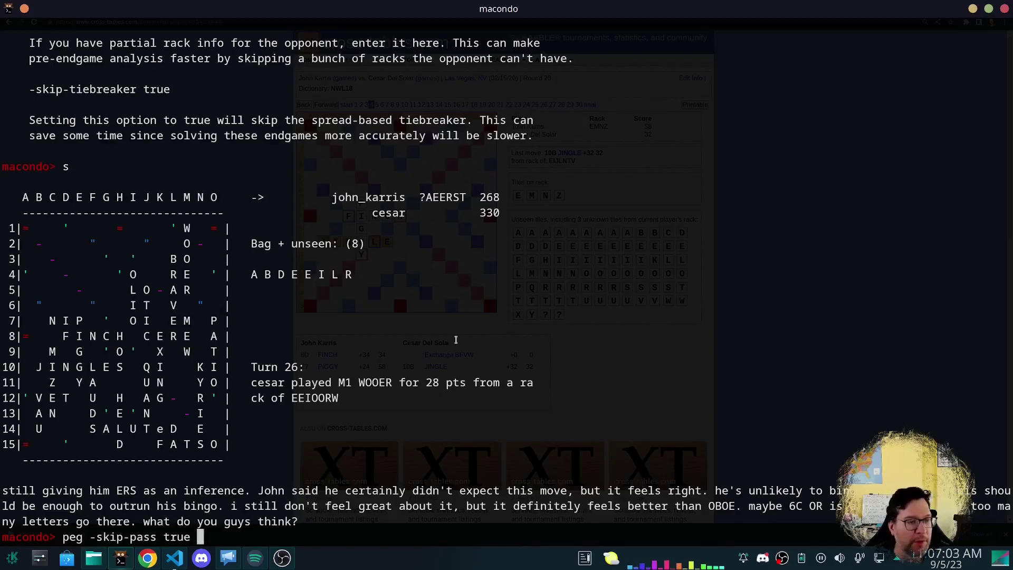
{"action": "scroll", "coordinate": [456, 339], "scroll_direction": "up", "scroll_amount": 8}
{"action": "scroll", "coordinate": [456, 340], "scroll_direction": "up", "scroll_amount": 3}
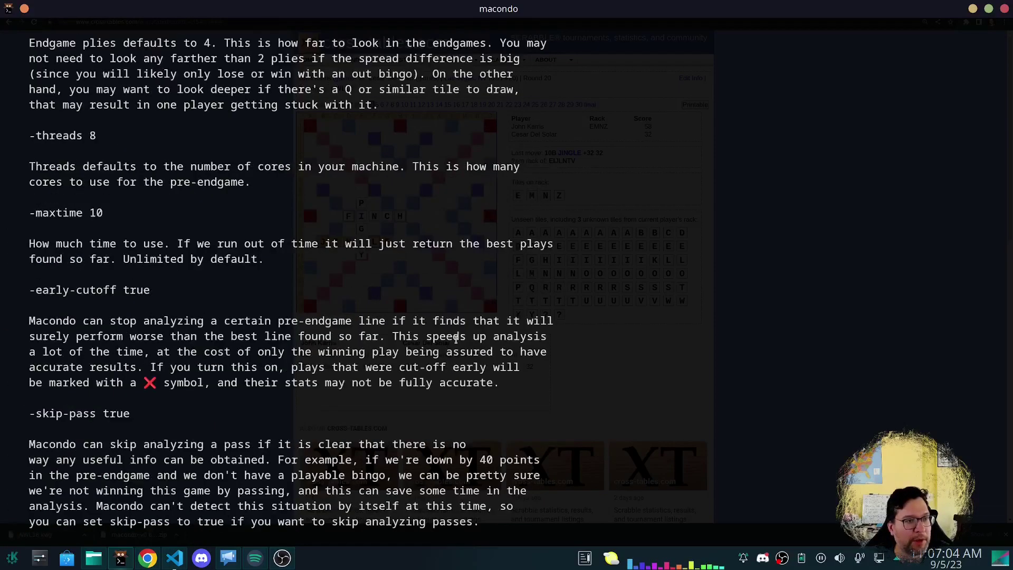
{"action": "type", "text": "-early-cutoff"}
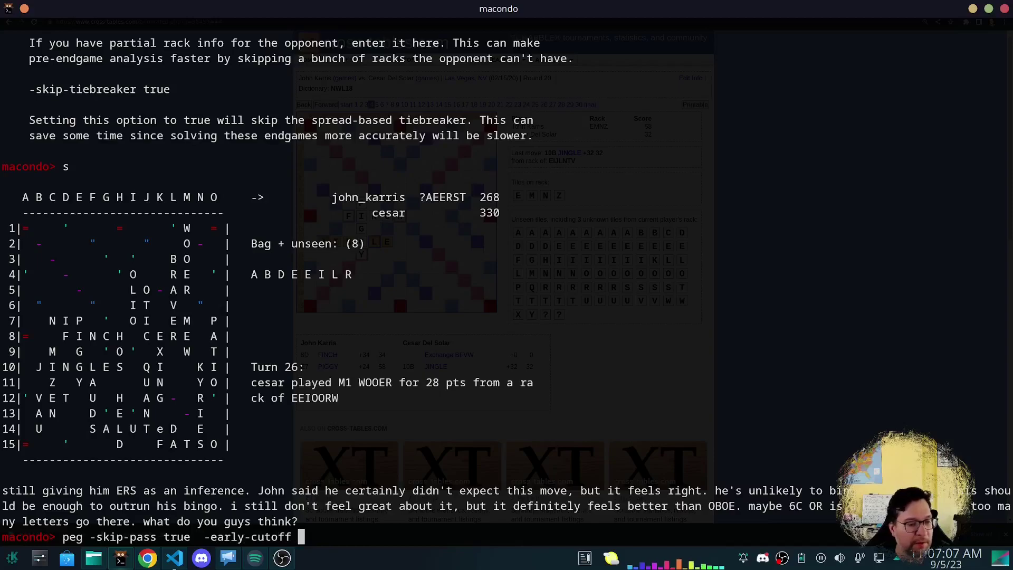
{"action": "scroll", "coordinate": [456, 339], "scroll_direction": "up", "scroll_amount": 9}
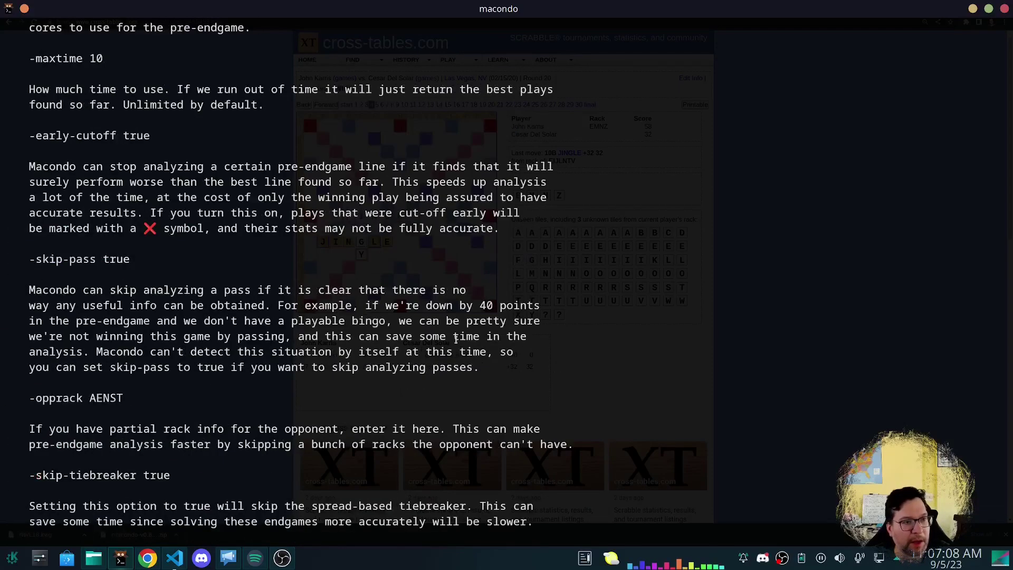
{"action": "type", "text": "true  -early-cutoff true"}
{"action": "scroll", "coordinate": [456, 340], "scroll_direction": "up", "scroll_amount": 10}
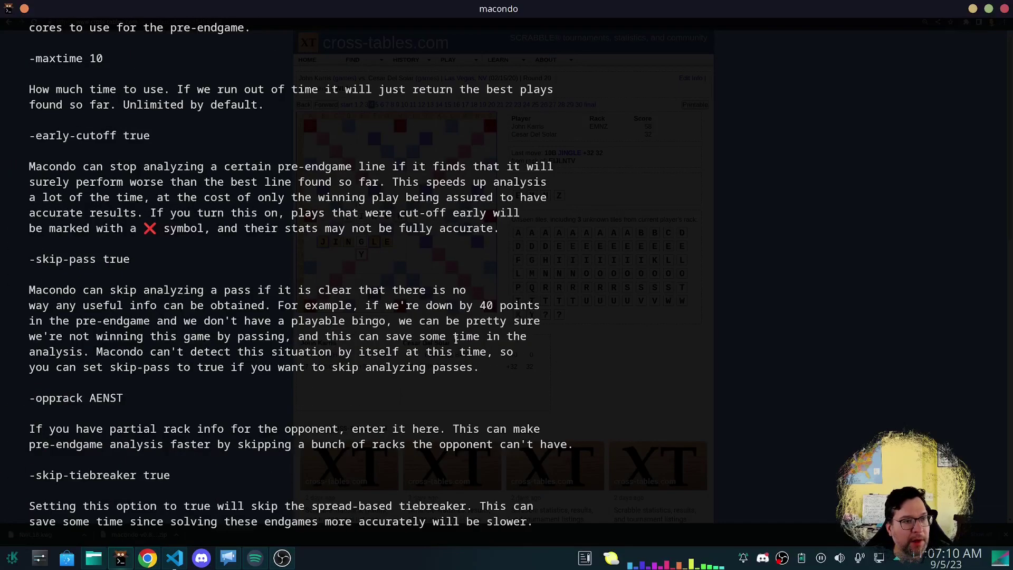
{"action": "type", "text": "-threads"}
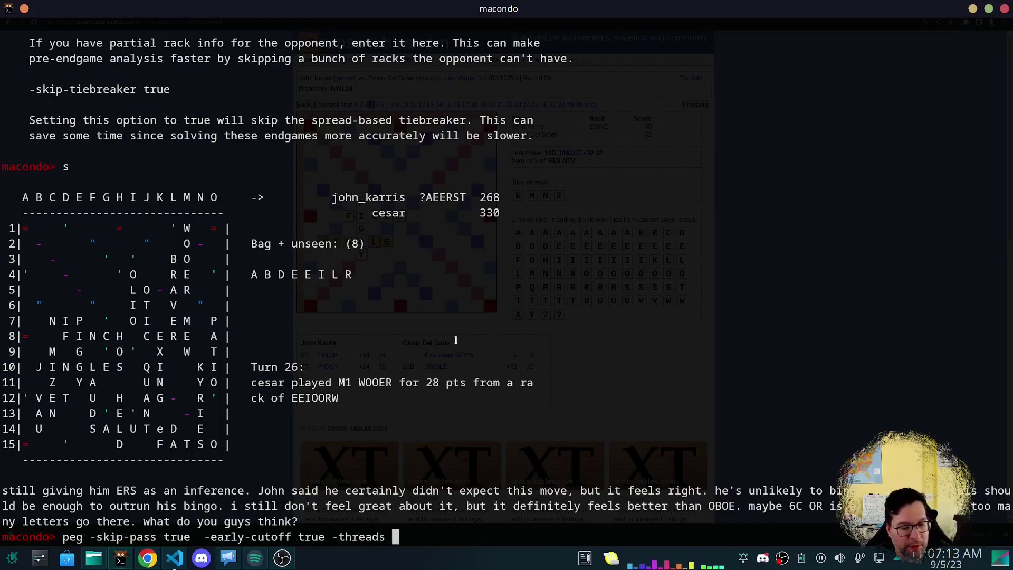
{"action": "scroll", "coordinate": [456, 339], "scroll_direction": "up", "scroll_amount": 10}
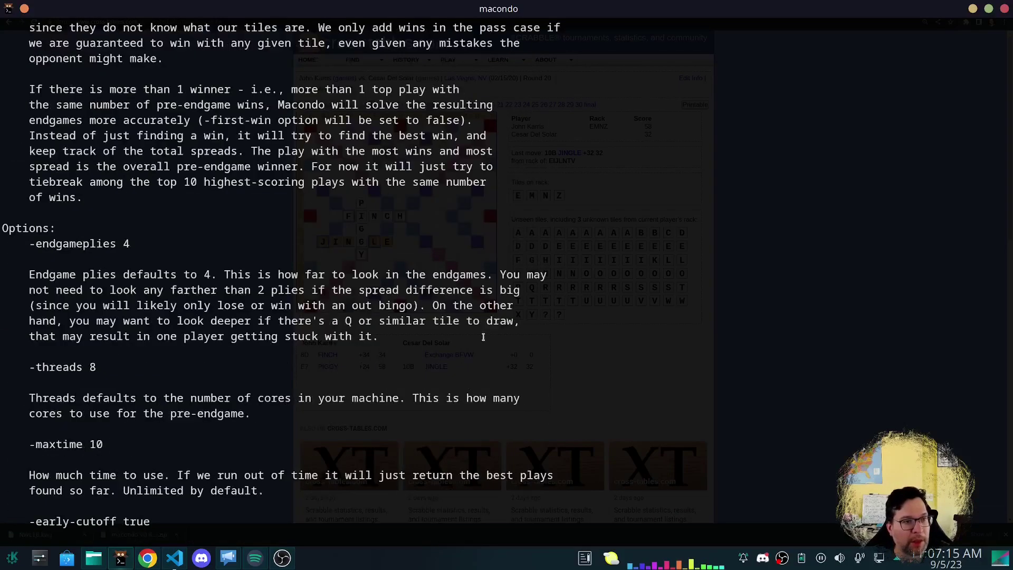
{"action": "scroll", "coordinate": [468, 332], "scroll_direction": "down", "scroll_amount": 10}
{"action": "key", "text": "BackSpace"}
{"action": "key", "text": "BackSpace"}
{"action": "key", "text": "BackSpace"}
{"action": "key", "text": "BackSpace"}
{"action": "key", "text": "BackSpace"}
{"action": "key", "text": "BackSpace"}
{"action": "key", "text": "BackSpace"}
{"action": "key", "text": "BackSpace"}
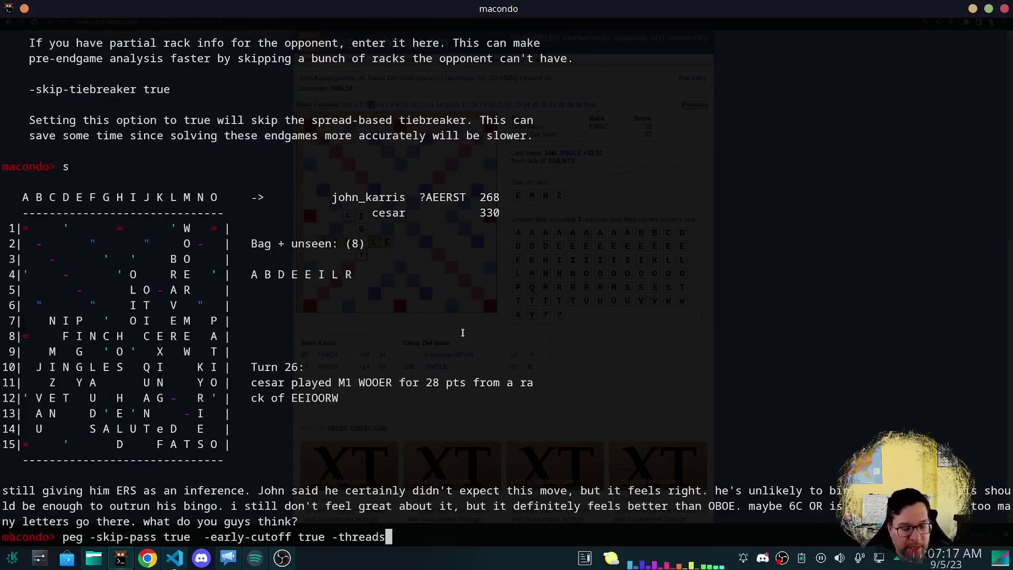
{"action": "type", "text": "endgameplies 3"}
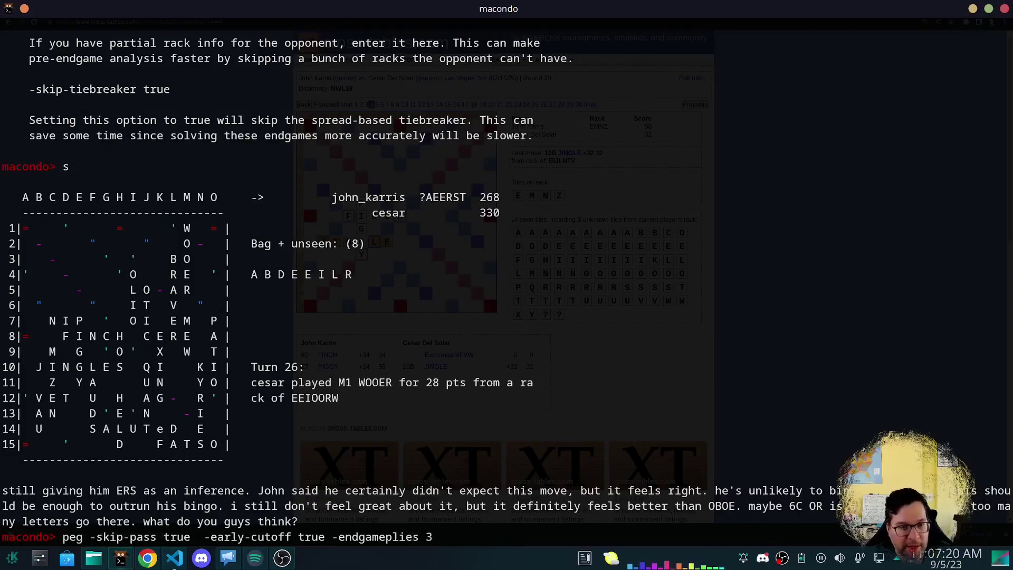
{"action": "key", "text": "Return"}
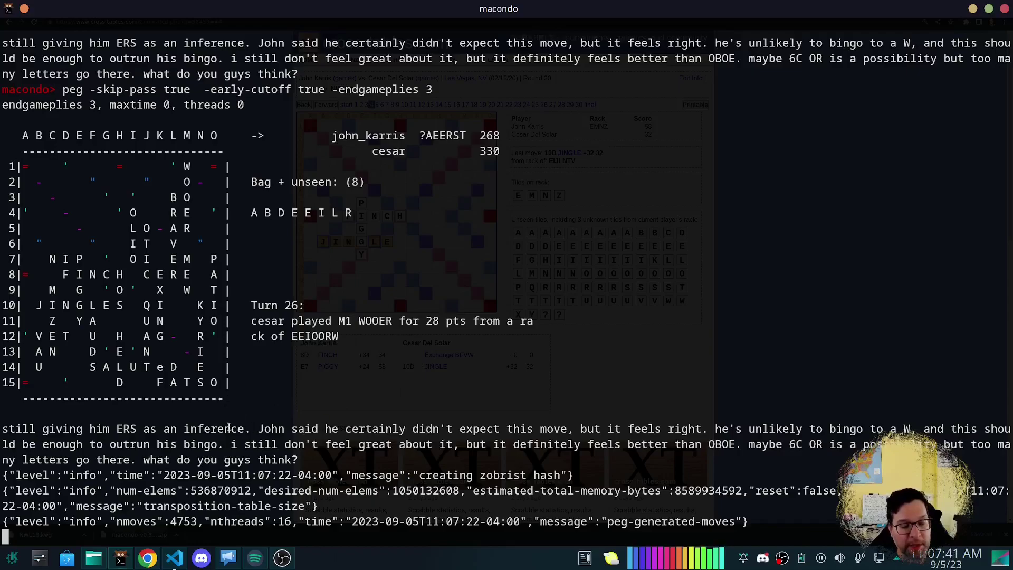
Bring up the cross-tables game page and step the annotated game forward ten moves.
{"action": "left_click", "coordinate": [146, 560]}
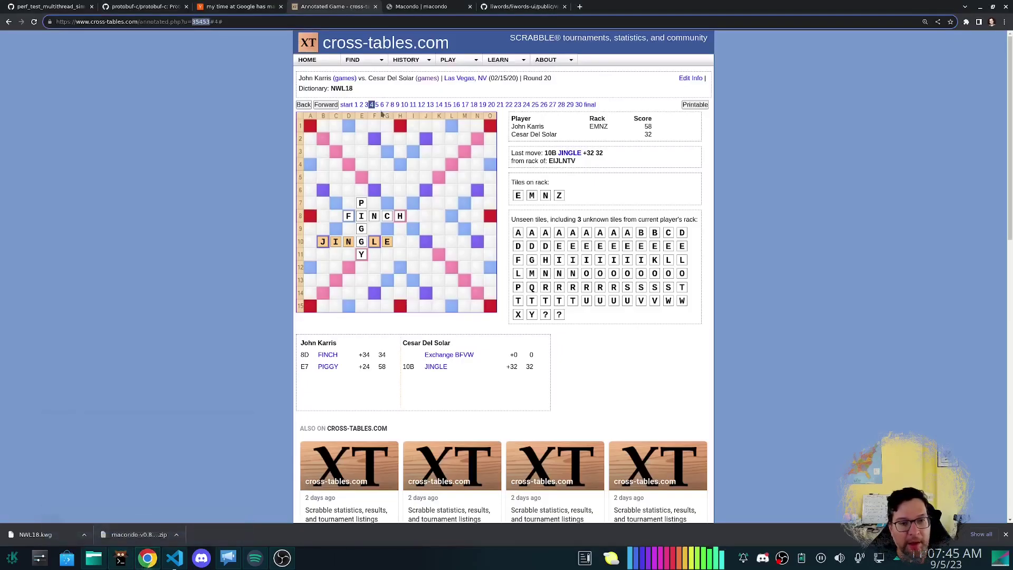
{"action": "left_click", "coordinate": [323, 105]}
{"action": "left_click", "coordinate": [323, 105]}
{"action": "left_click", "coordinate": [323, 105]}
{"action": "left_click", "coordinate": [323, 105]}
{"action": "left_click", "coordinate": [323, 105]}
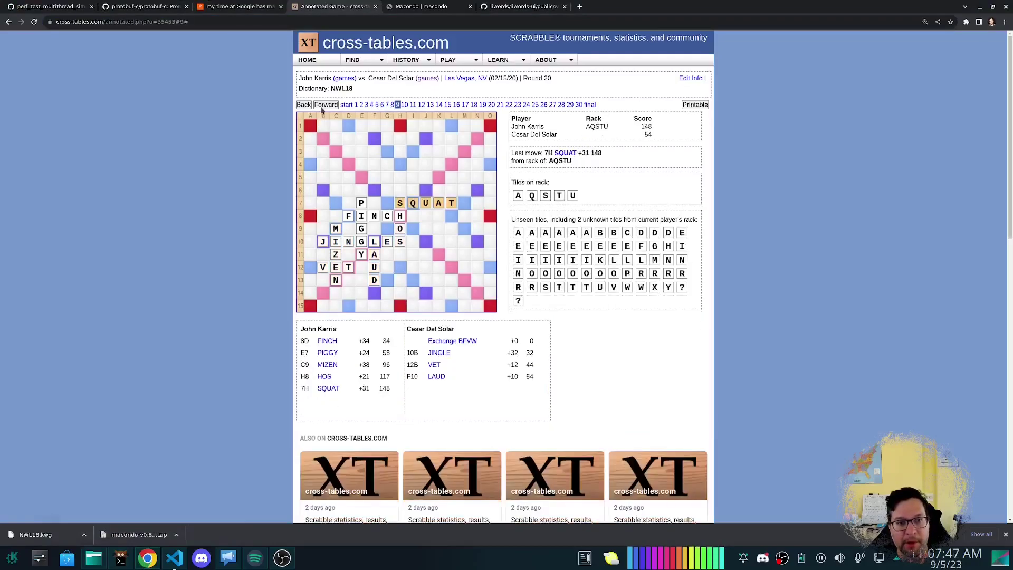
{"action": "left_click", "coordinate": [323, 105]}
{"action": "left_click", "coordinate": [323, 105]}
{"action": "left_click", "coordinate": [323, 105]}
{"action": "left_click", "coordinate": [323, 105]}
{"action": "left_click", "coordinate": [323, 105]}
{"action": "left_click", "coordinate": [323, 105]}
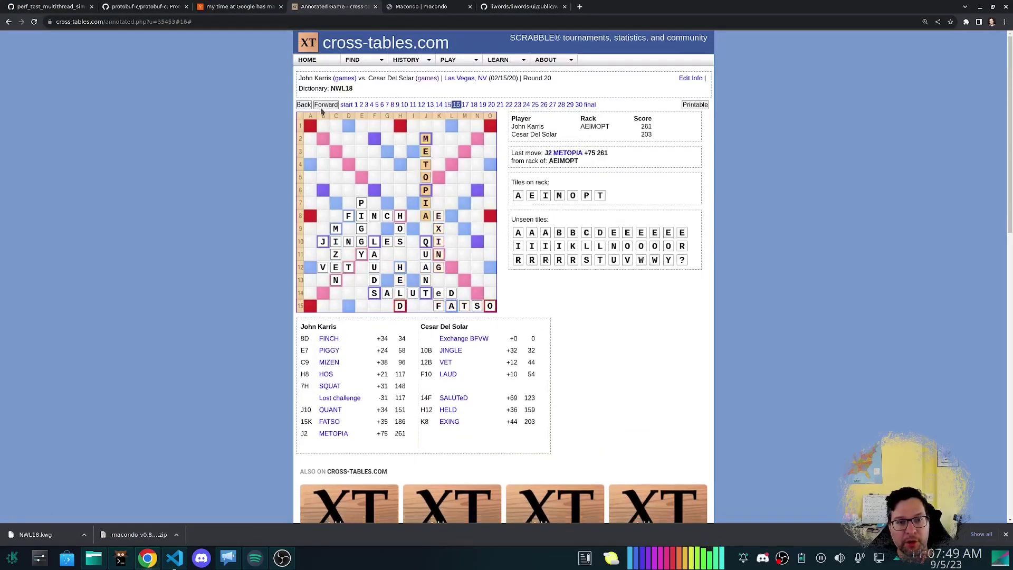
Advance past BLED to the final position, 354 to 362, then go back to Macondo.
{"action": "left_click", "coordinate": [323, 105]}
{"action": "left_click", "coordinate": [323, 105]}
{"action": "left_click", "coordinate": [323, 105]}
{"action": "left_click", "coordinate": [323, 105]}
{"action": "left_click", "coordinate": [323, 105]}
{"action": "left_click", "coordinate": [323, 105]}
{"action": "left_click", "coordinate": [322, 107]}
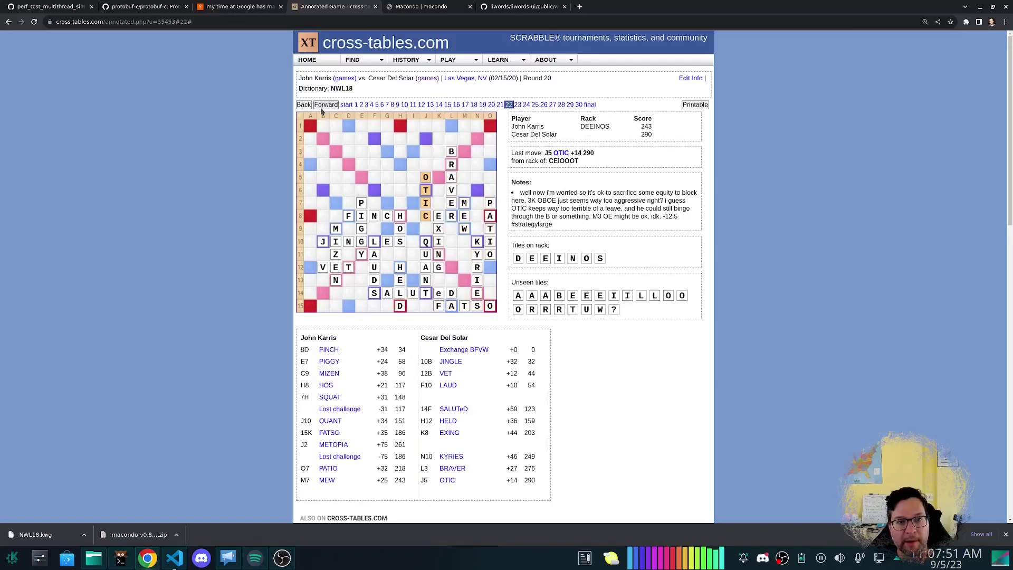
{"action": "left_click", "coordinate": [323, 107]}
{"action": "left_click", "coordinate": [322, 107]}
{"action": "left_click", "coordinate": [323, 105]}
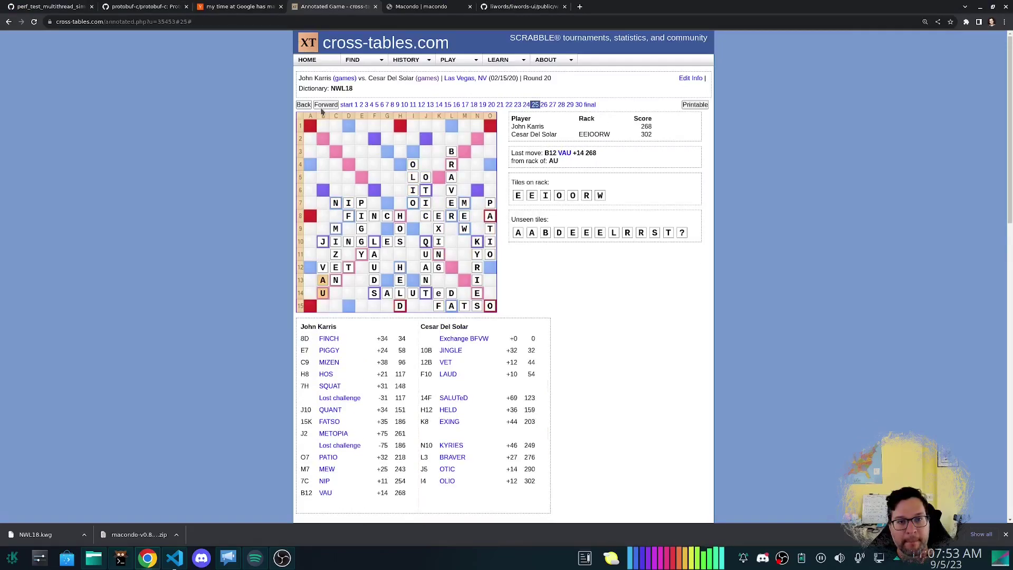
{"action": "left_click", "coordinate": [323, 105]}
{"action": "left_click", "coordinate": [323, 105]}
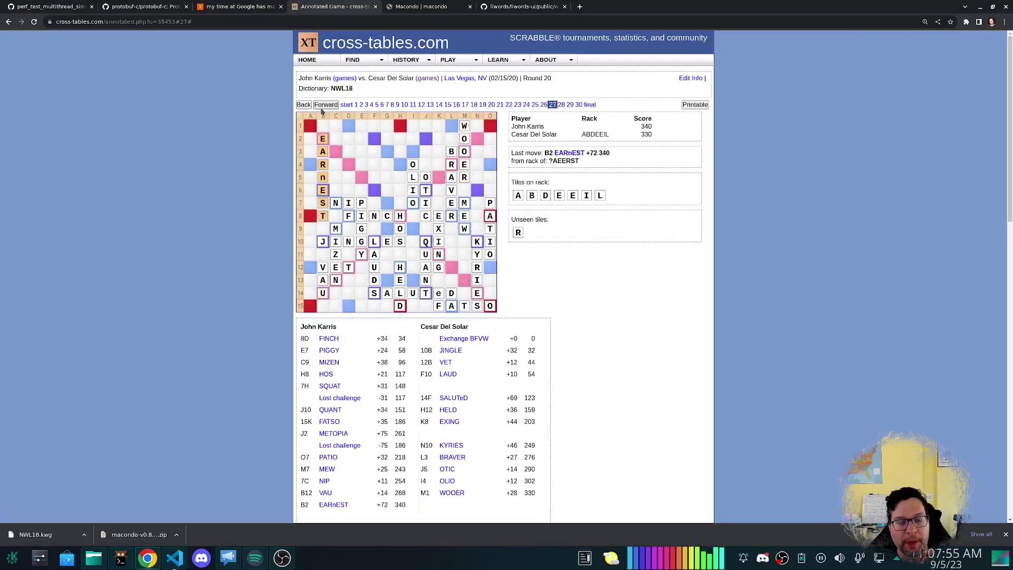
{"action": "left_click", "coordinate": [323, 107]}
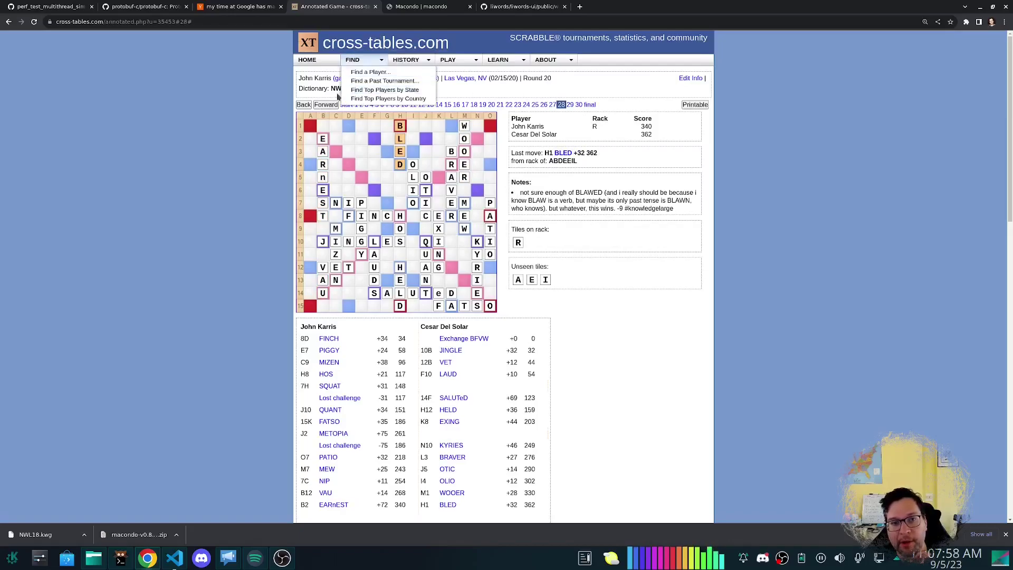
{"action": "left_click", "coordinate": [323, 105]}
{"action": "left_click", "coordinate": [323, 105]}
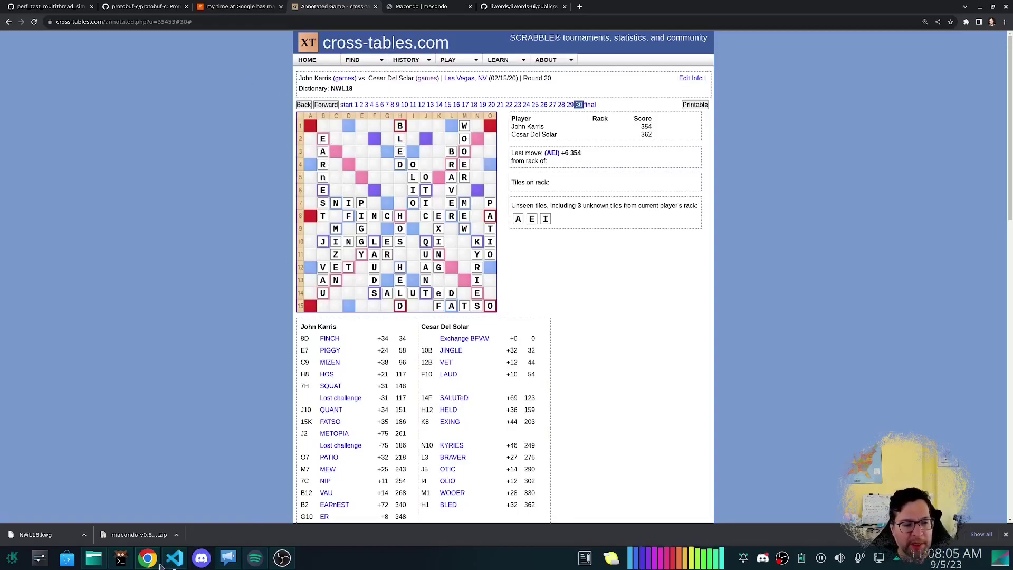
{"action": "left_click", "coordinate": [121, 558]}
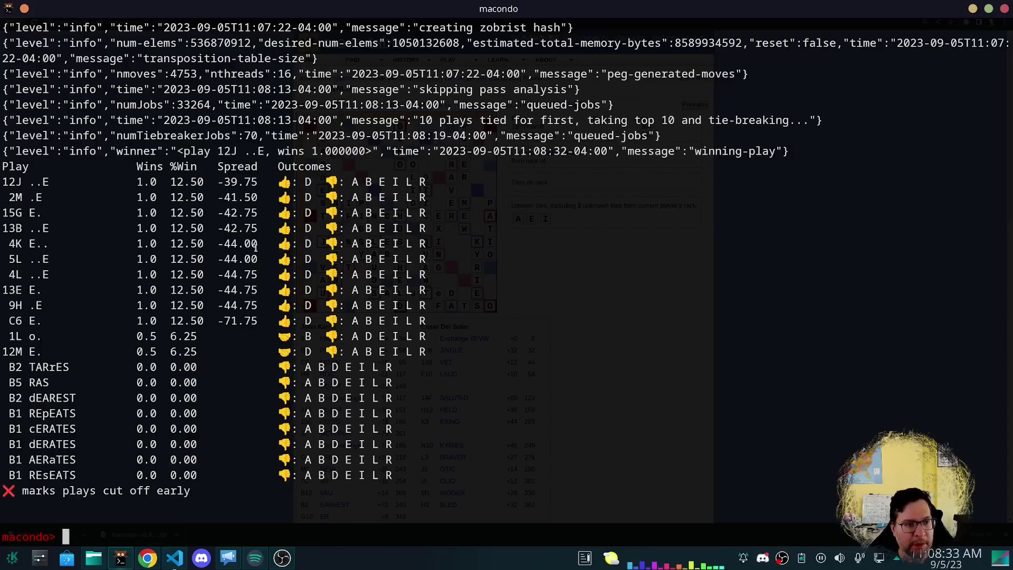
Highlight the analysis start time, the time the winning play was found, and the ten tied plays.
{"action": "scroll", "coordinate": [205, 253], "scroll_direction": "up", "scroll_amount": 3}
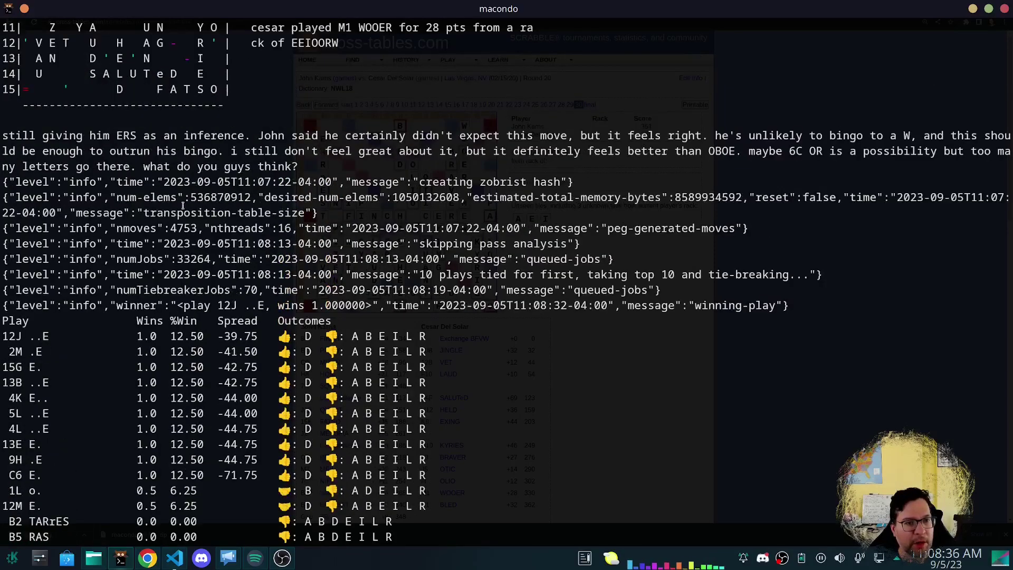
{"action": "left_click_drag", "start_coordinate": [253, 184], "coordinate": [291, 183]}
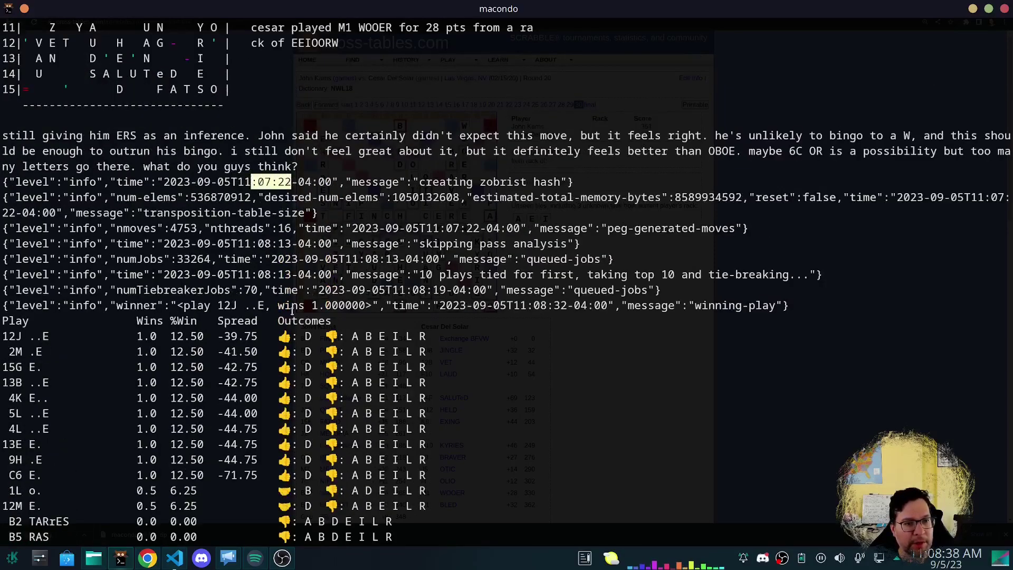
{"action": "left_click_drag", "start_coordinate": [520, 305], "coordinate": [574, 305]}
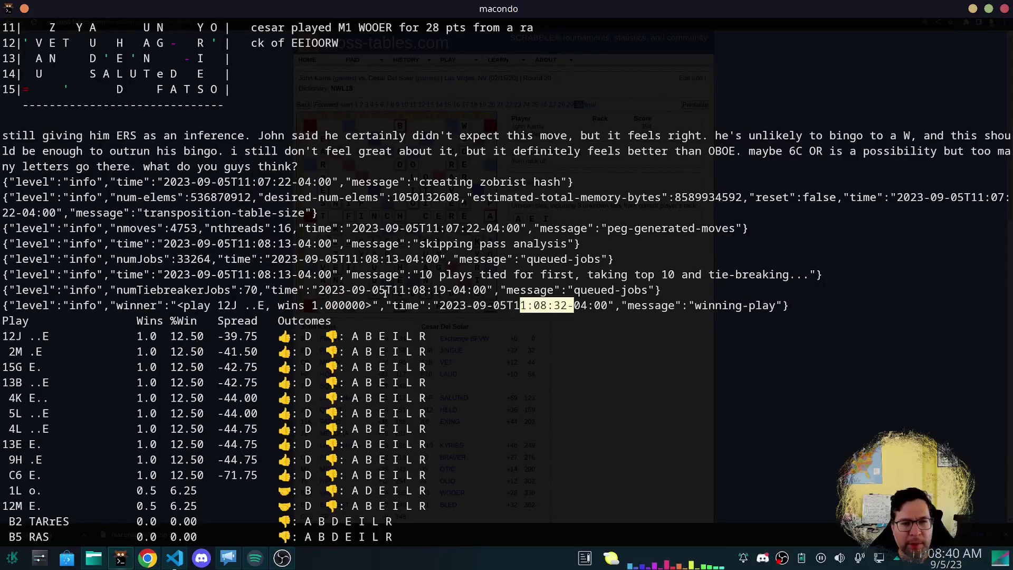
{"action": "scroll", "coordinate": [227, 345], "scroll_direction": "down", "scroll_amount": 3}
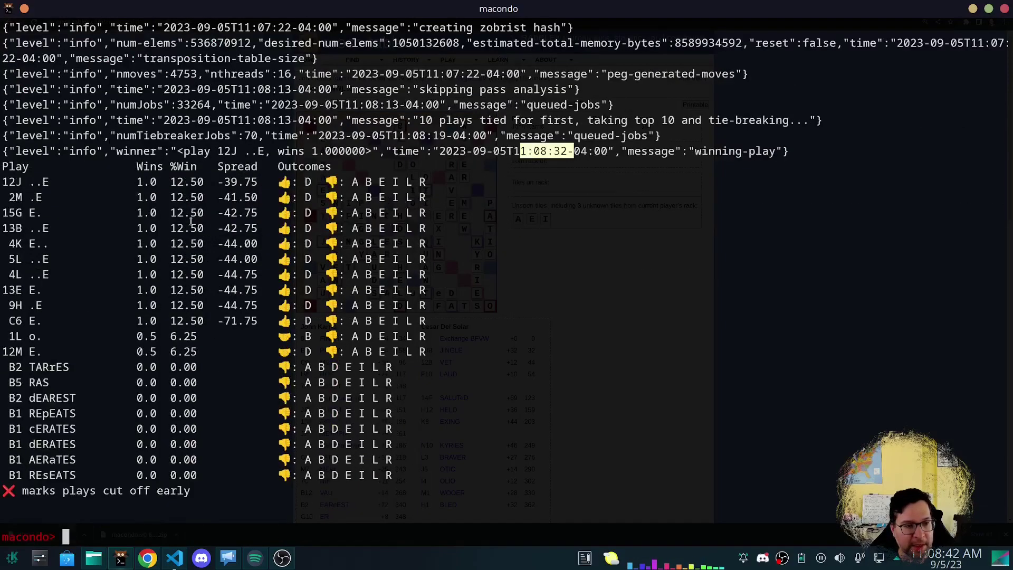
{"action": "left_click_drag", "start_coordinate": [47, 302], "coordinate": [24, 169]}
{"action": "left_click", "coordinate": [26, 182]}
Redisplay the current board with s and highlight the winning 12J play row.
{"action": "type", "text": "s"}
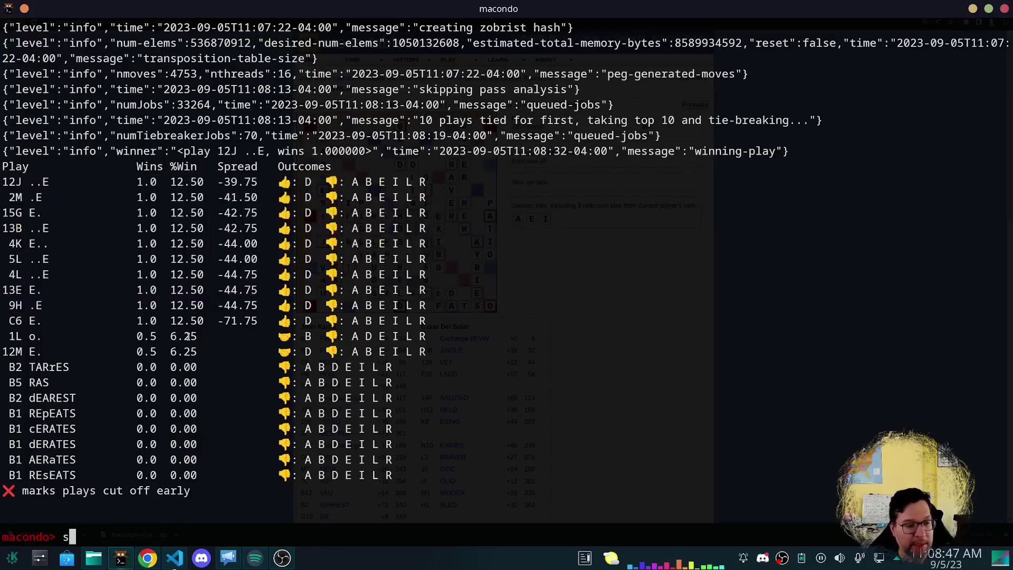
{"action": "key", "text": "Return"}
{"action": "scroll", "coordinate": [226, 352], "scroll_direction": "up", "scroll_amount": 8}
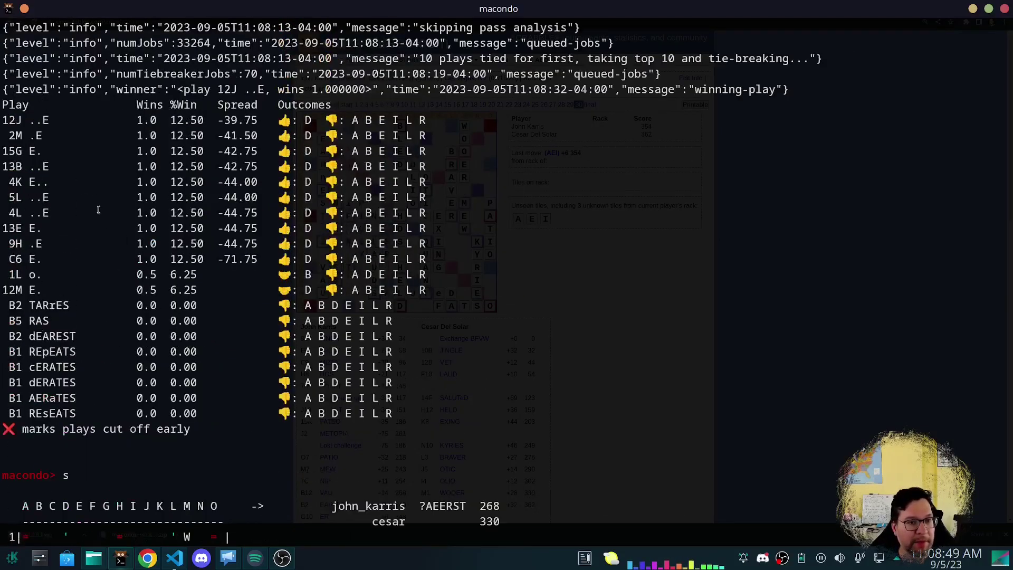
{"action": "left_click_drag", "start_coordinate": [55, 121], "coordinate": [151, 121]}
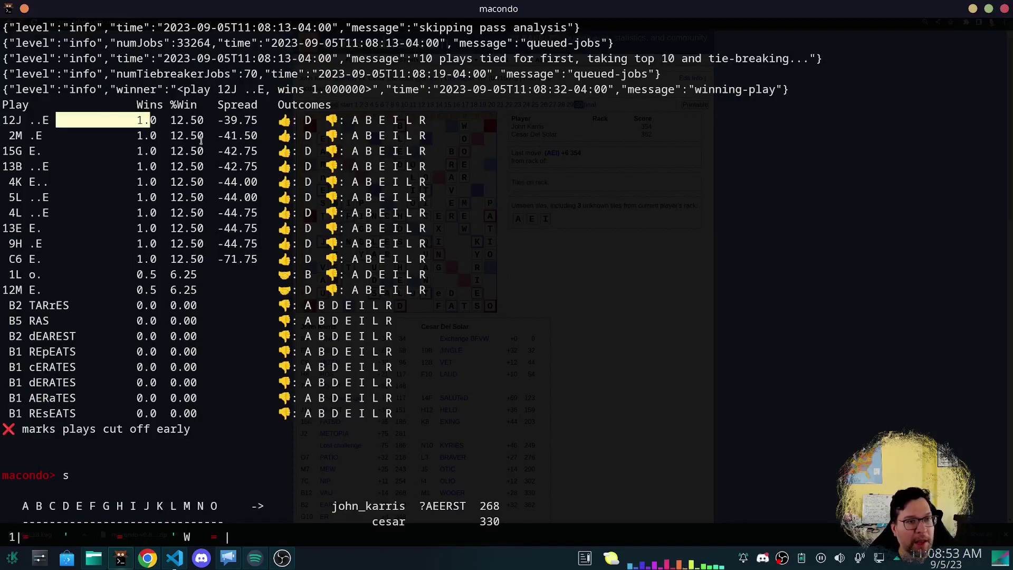
{"action": "scroll", "coordinate": [113, 292], "scroll_direction": "down", "scroll_amount": 5}
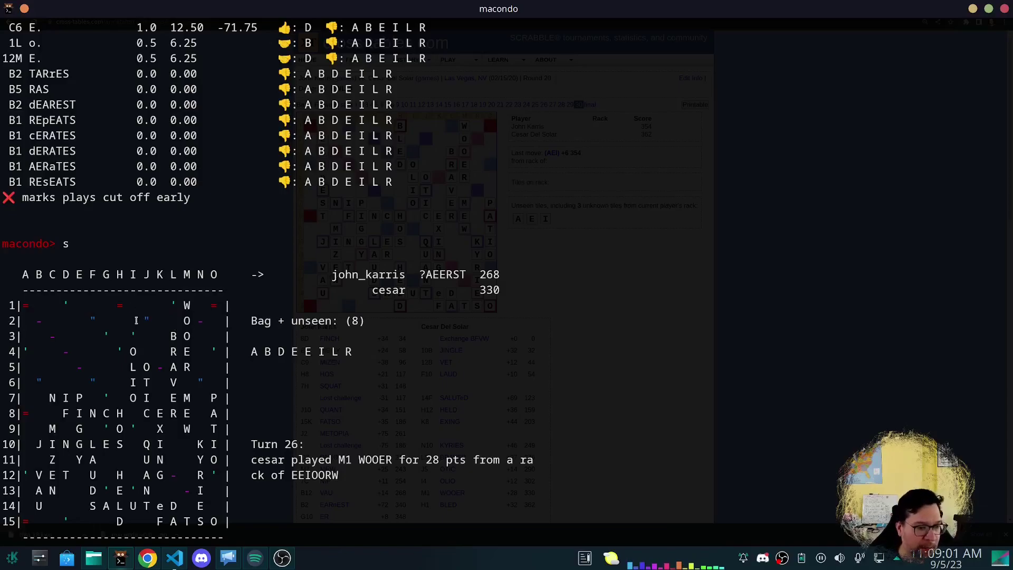
Scroll through the simulation results and highlight the top-ranked 12J ..E play.
{"action": "scroll", "coordinate": [207, 333], "scroll_direction": "up", "scroll_amount": 5}
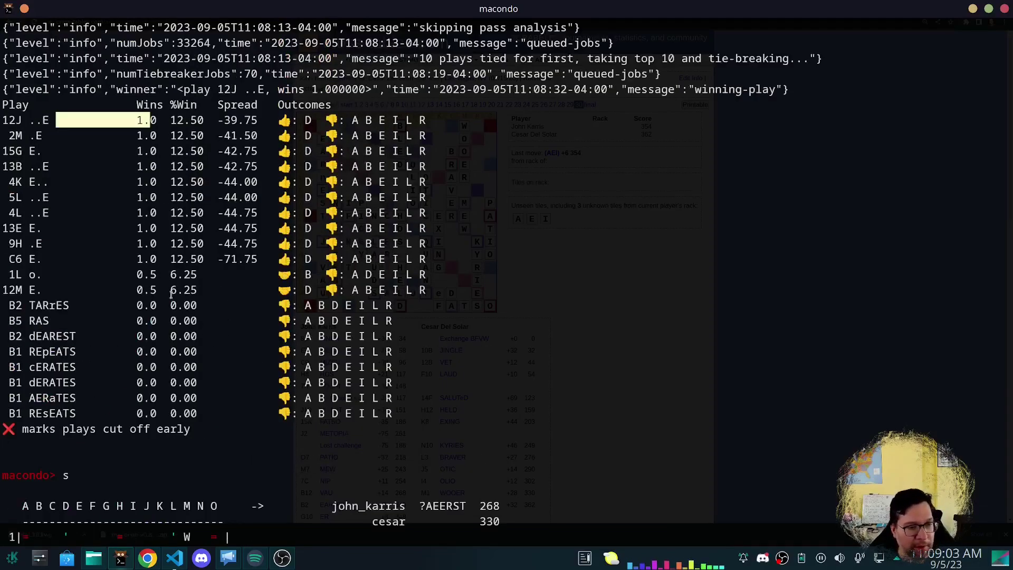
{"action": "scroll", "coordinate": [208, 343], "scroll_direction": "down", "scroll_amount": 3}
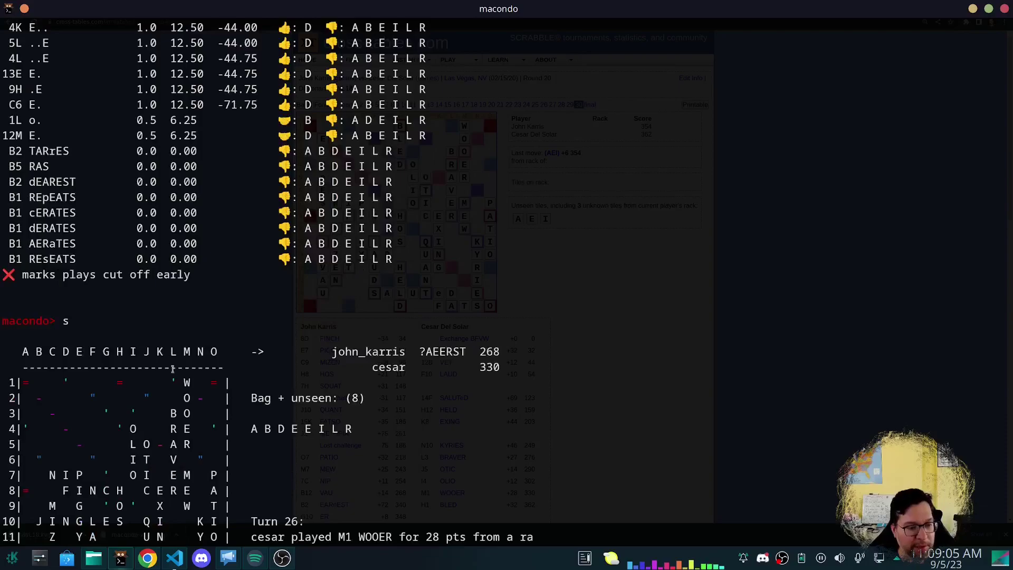
{"action": "scroll", "coordinate": [173, 368], "scroll_direction": "up", "scroll_amount": 3}
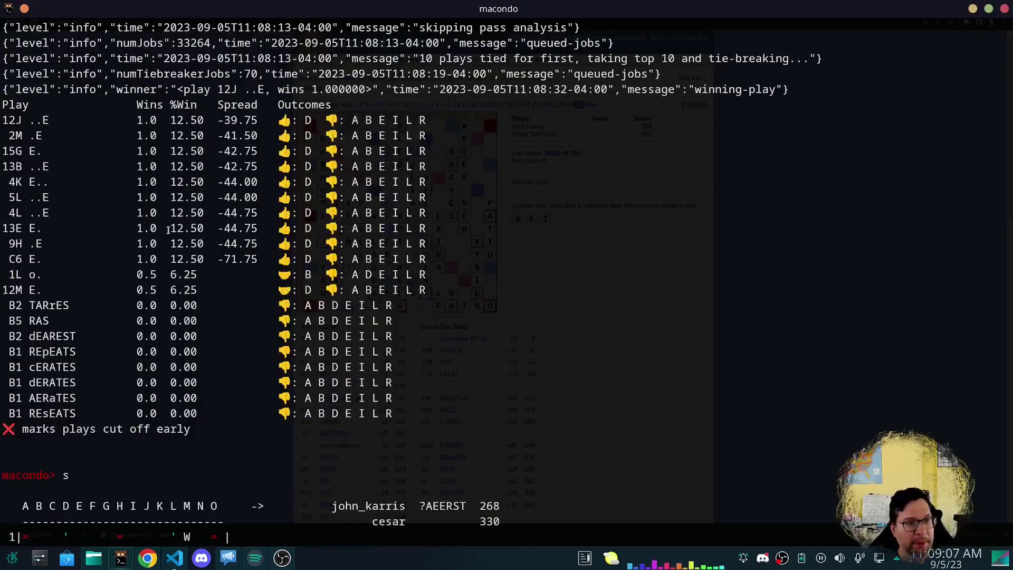
{"action": "scroll", "coordinate": [180, 254], "scroll_direction": "down", "scroll_amount": 7}
{"action": "scroll", "coordinate": [189, 261], "scroll_direction": "up", "scroll_amount": 4}
{"action": "scroll", "coordinate": [190, 267], "scroll_direction": "down", "scroll_amount": 2}
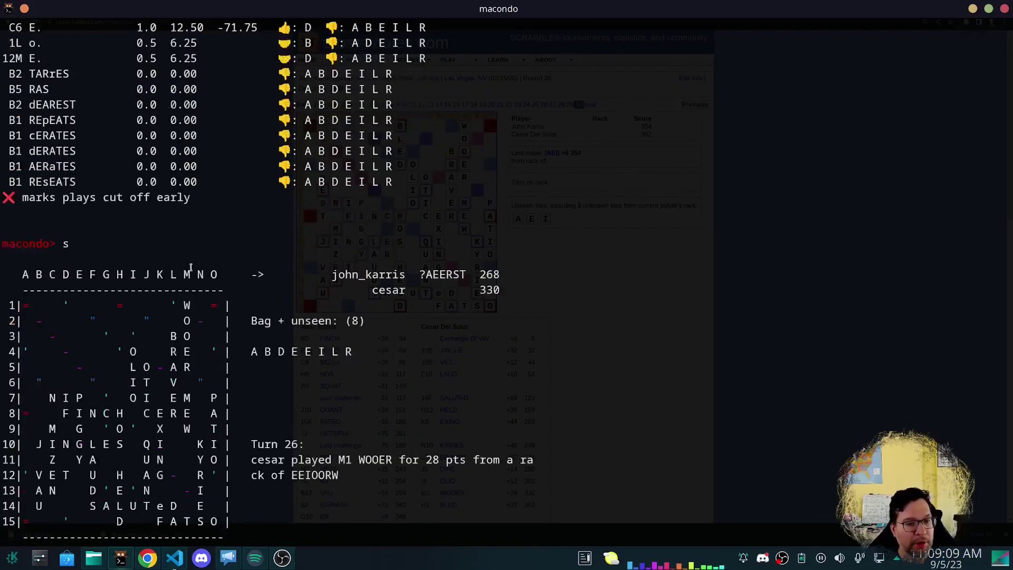
{"action": "scroll", "coordinate": [190, 267], "scroll_direction": "up", "scroll_amount": 6}
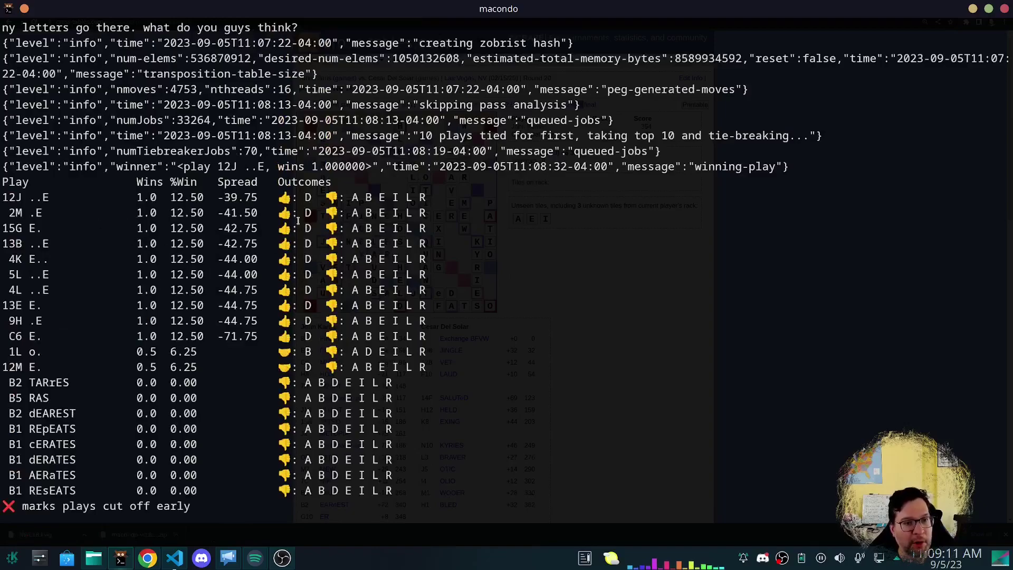
{"action": "left_click_drag", "start_coordinate": [30, 121], "coordinate": [51, 121]}
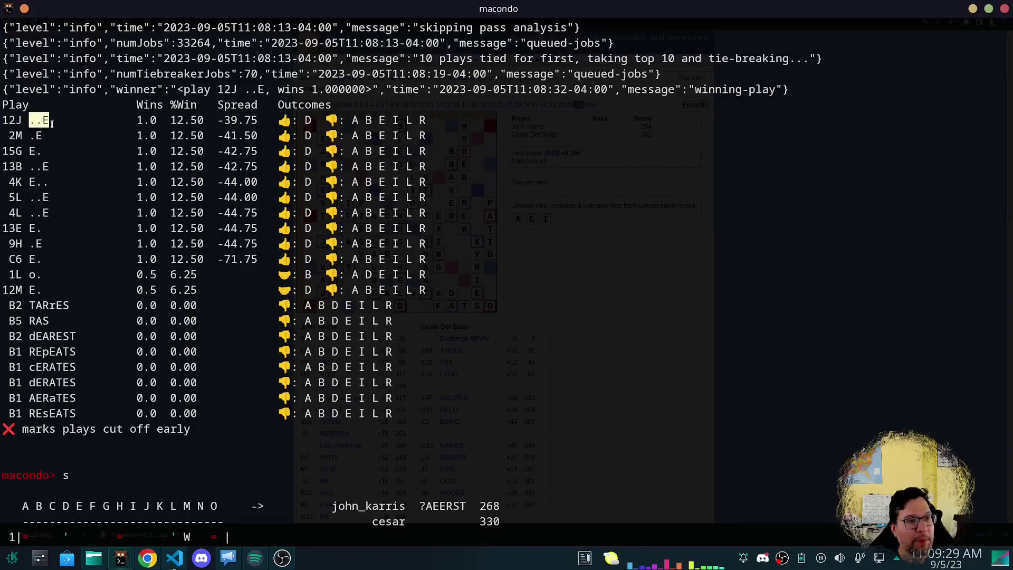
{"action": "scroll", "coordinate": [133, 347], "scroll_direction": "down", "scroll_amount": 5}
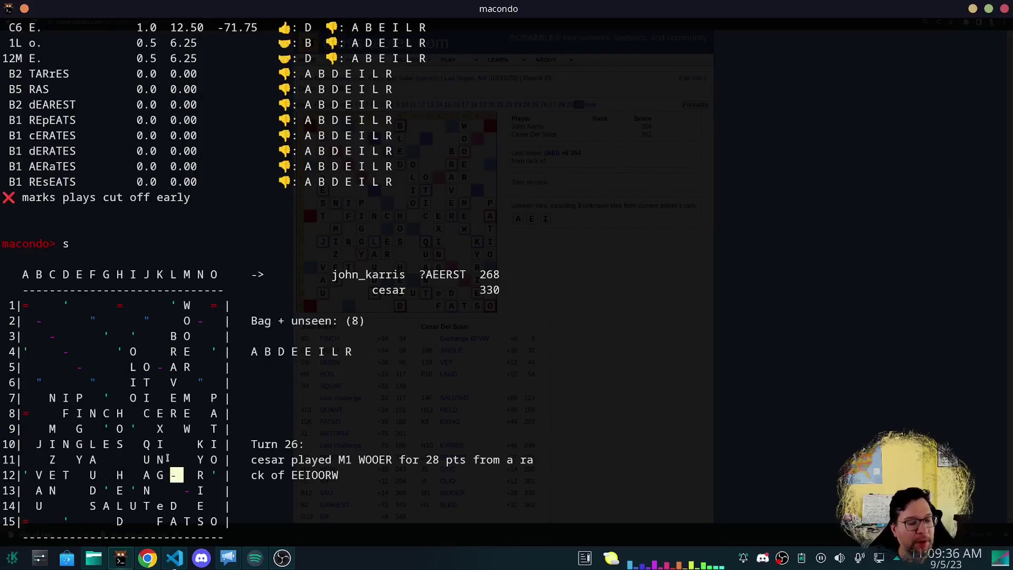
{"action": "scroll", "coordinate": [168, 458], "scroll_direction": "up", "scroll_amount": 5}
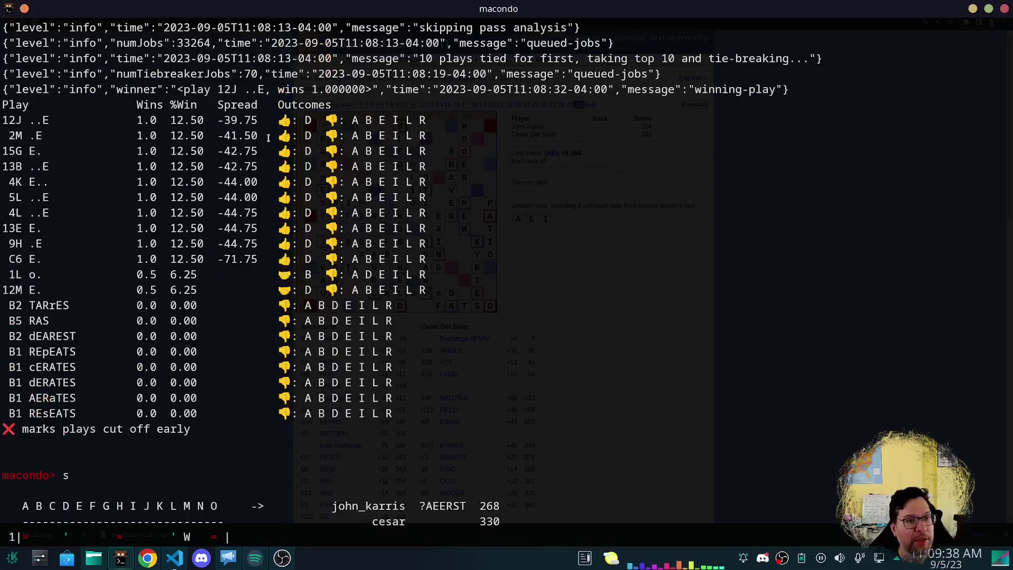
{"action": "scroll", "coordinate": [230, 406], "scroll_direction": "down", "scroll_amount": 5}
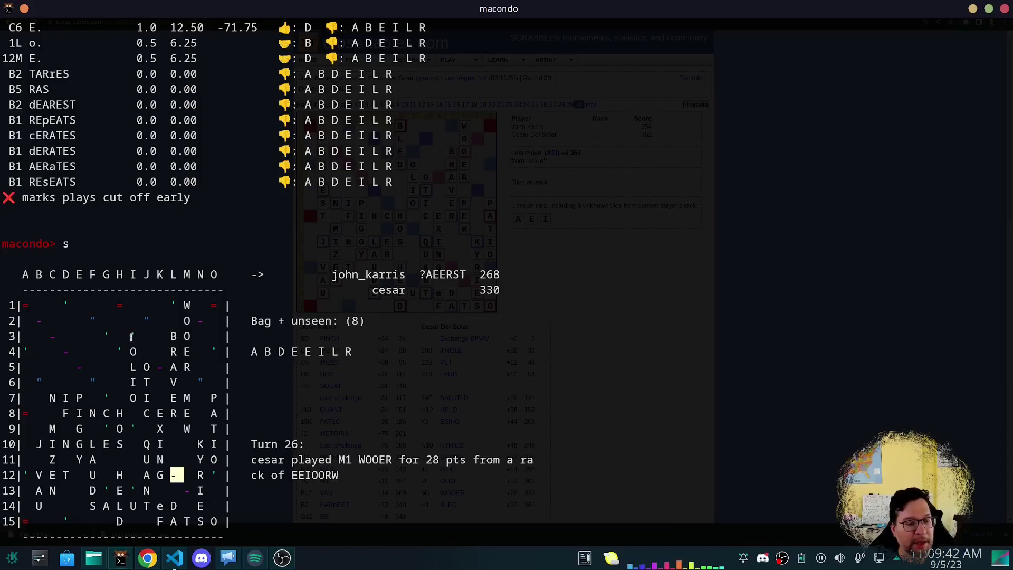
{"action": "scroll", "coordinate": [383, 335], "scroll_direction": "down", "scroll_amount": 2}
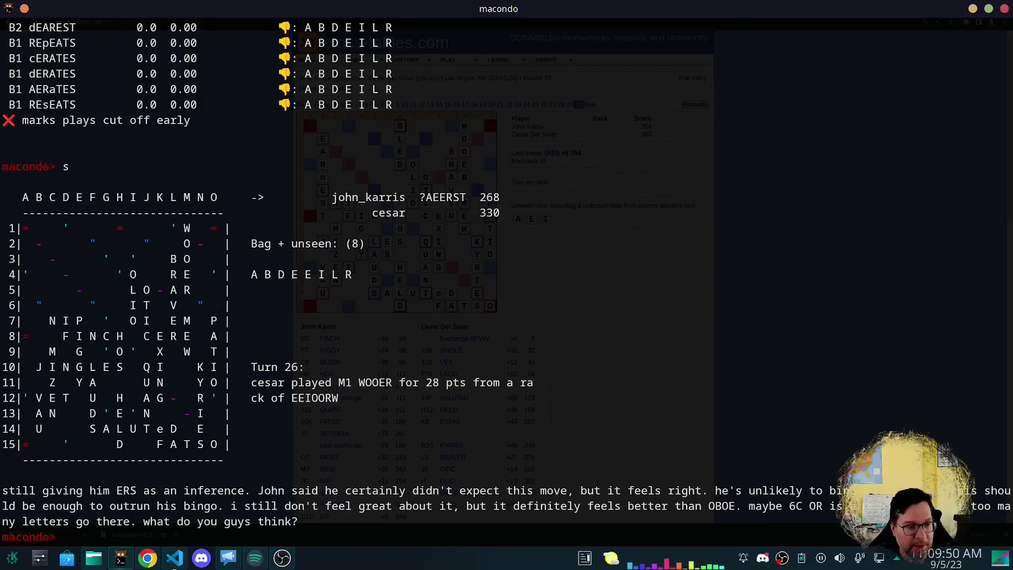
Commit 12J AGE for 8 points and set cesar's rack to ABEEILR.
{"action": "type", "text": "commit 12"}
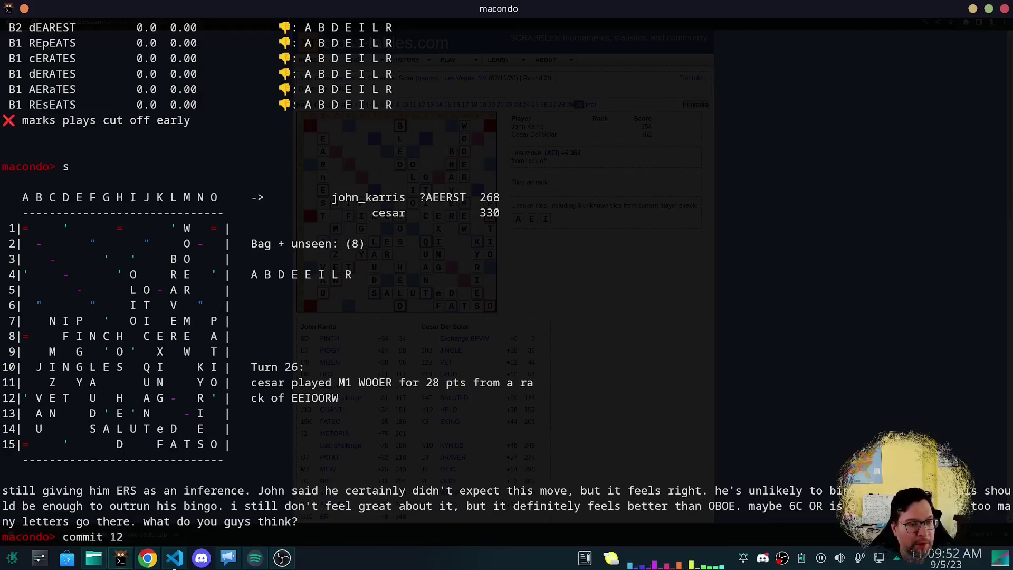
{"action": "type", "text": "J AGE"}
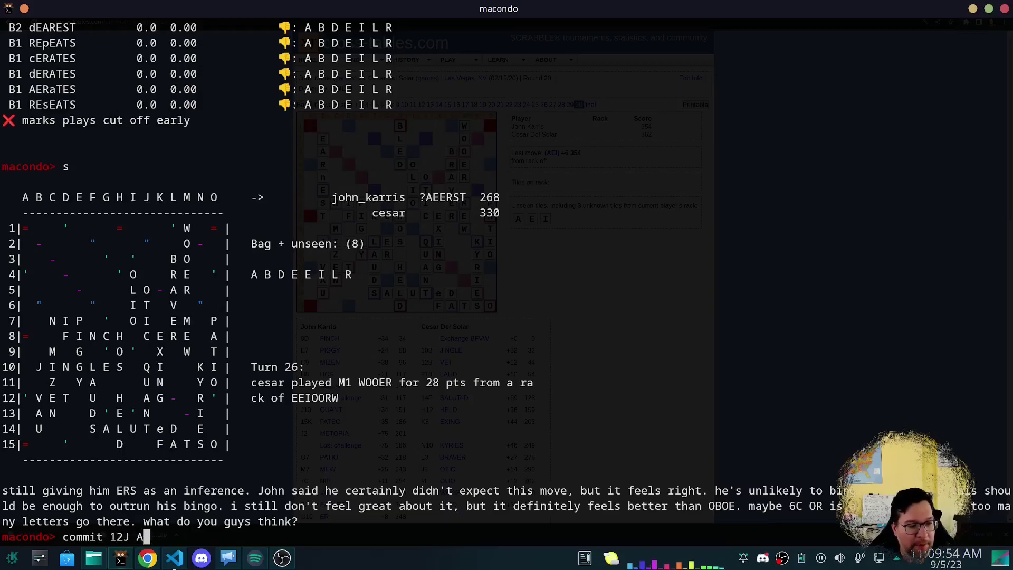
{"action": "key", "text": "Return"}
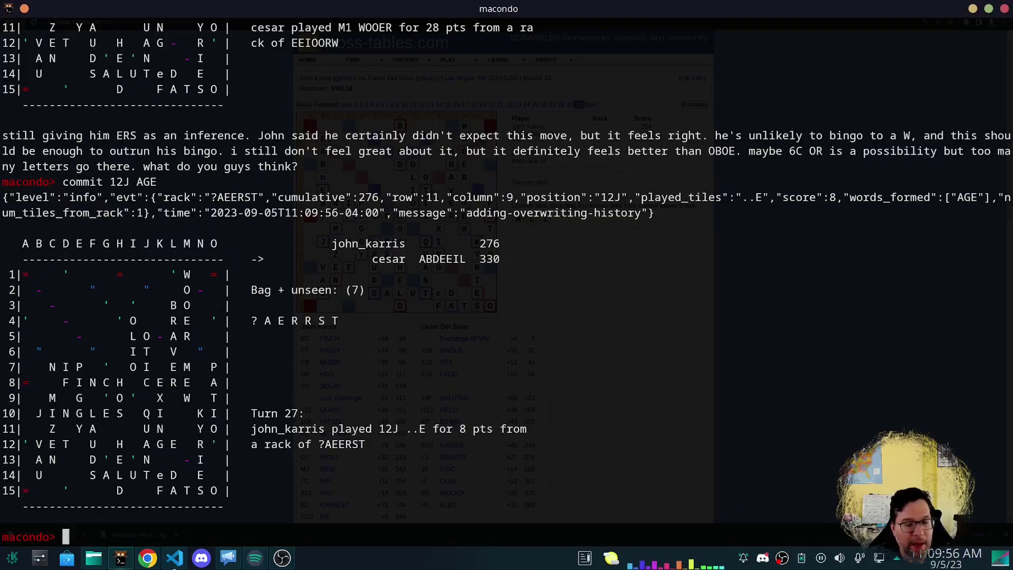
{"action": "type", "text": "rack ABEEI"}
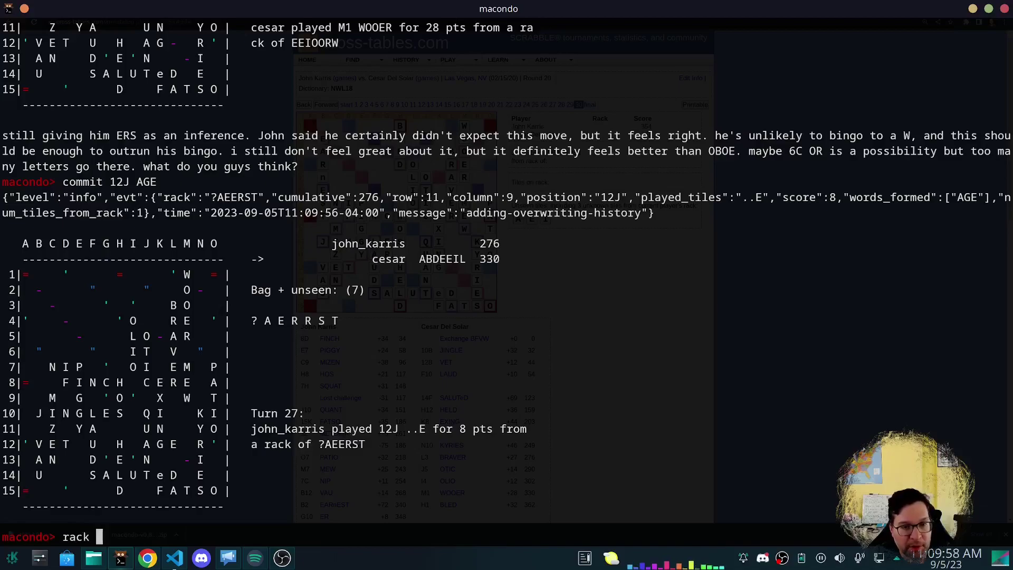
{"action": "type", "text": "LR"}
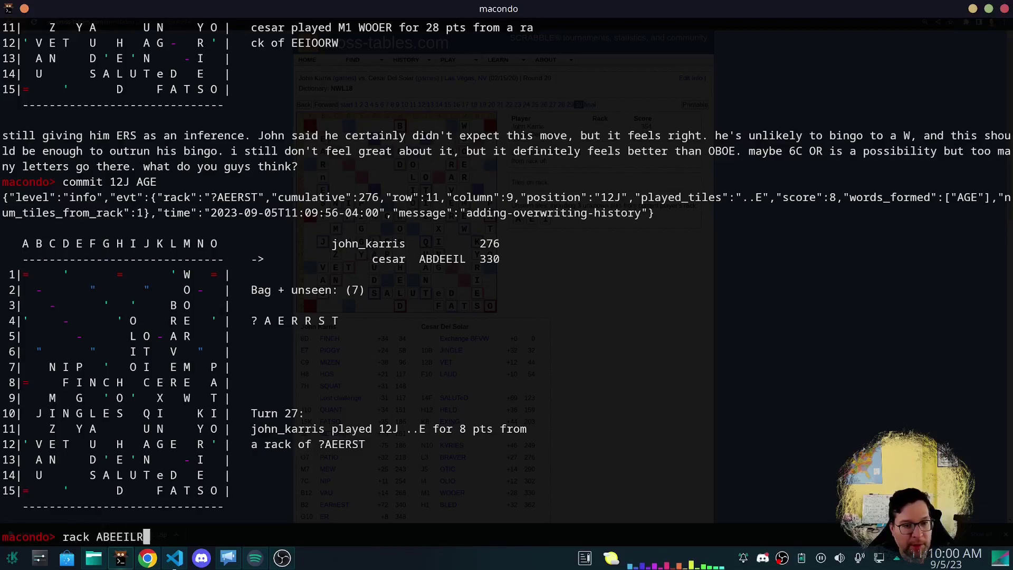
{"action": "key", "text": "Return"}
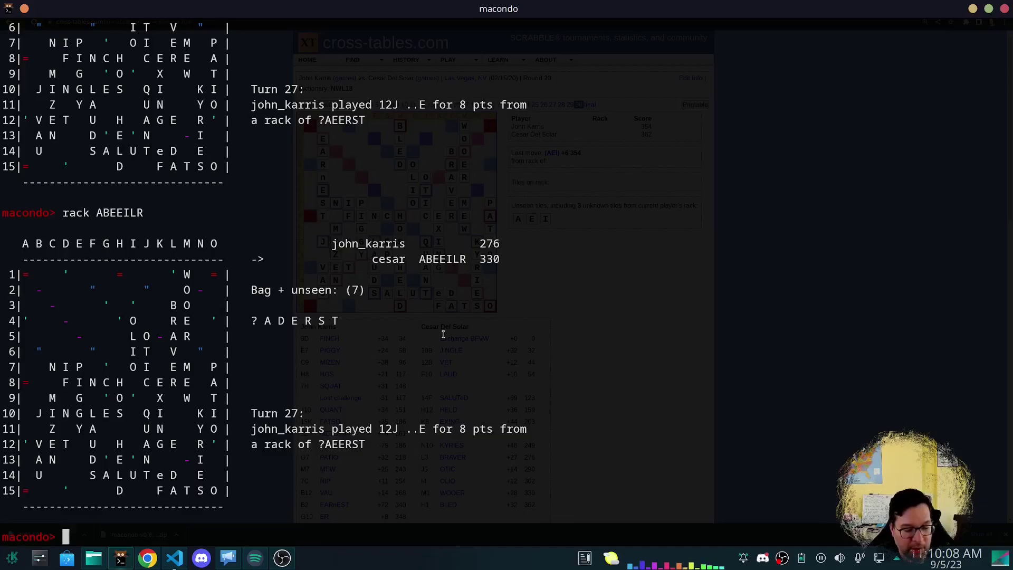
Show the help text for the endgame command.
{"action": "type", "text": "endgame"}
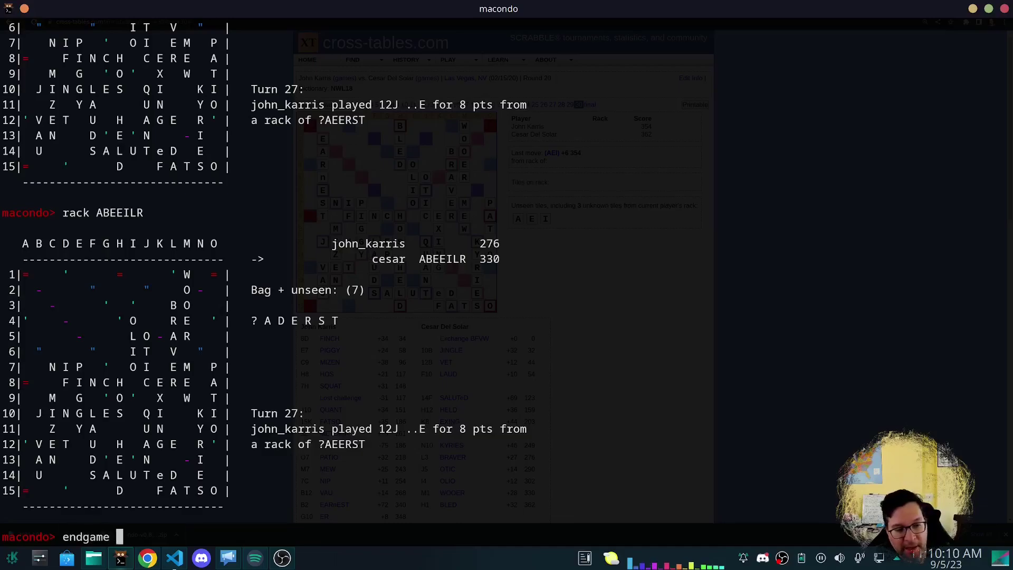
{"action": "key", "text": "BackSpace"}
{"action": "key", "text": "BackSpace"}
{"action": "key", "text": "BackSpace"}
{"action": "key", "text": "BackSpace"}
{"action": "key", "text": "BackSpace"}
{"action": "key", "text": "BackSpace"}
{"action": "key", "text": "BackSpace"}
{"action": "type", "text": "help endgame"}
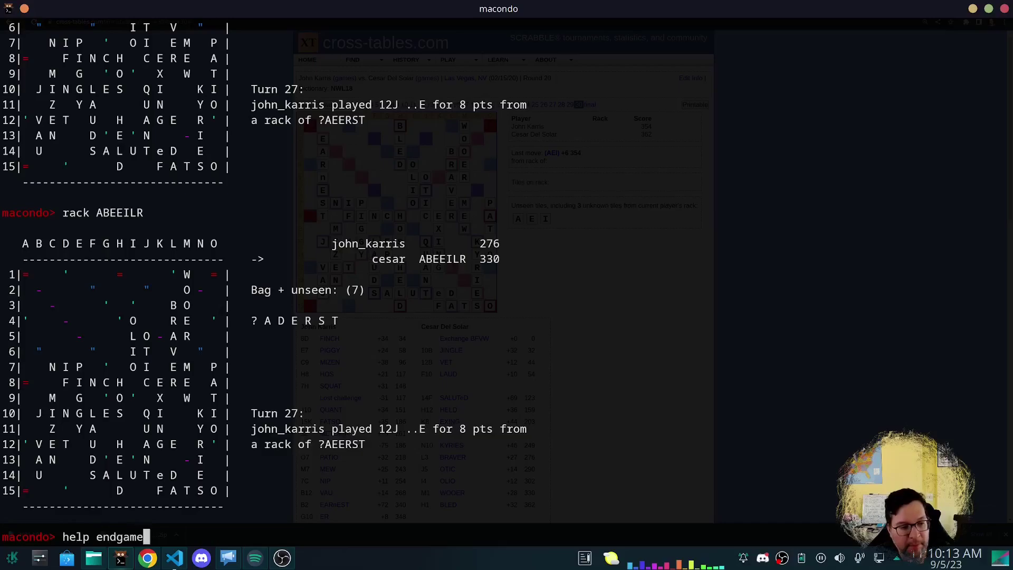
{"action": "key", "text": "Return"}
Solve the endgame 3 plies deep with 6 threads.
{"action": "type", "text": "endgame -p"}
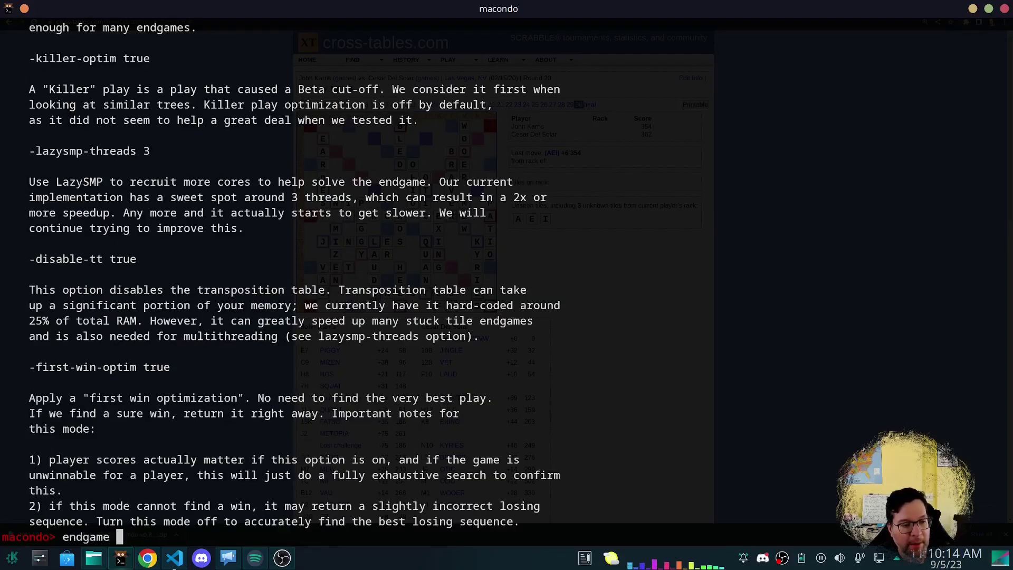
{"action": "type", "text": "lies"}
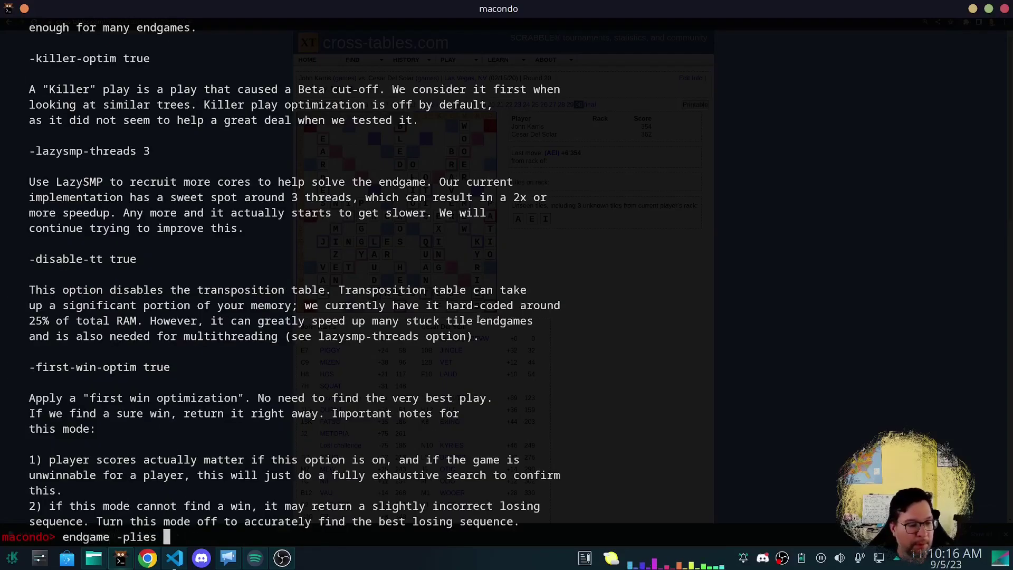
{"action": "scroll", "coordinate": [465, 298], "scroll_direction": "up", "scroll_amount": 7}
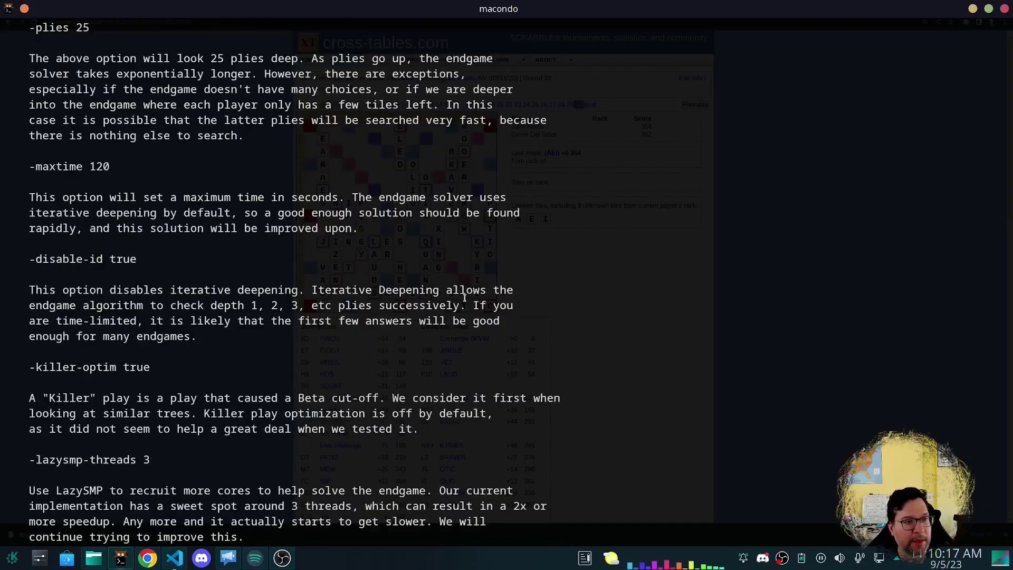
{"action": "scroll", "coordinate": [465, 298], "scroll_direction": "up", "scroll_amount": 3}
{"action": "scroll", "coordinate": [464, 298], "scroll_direction": "down", "scroll_amount": 10}
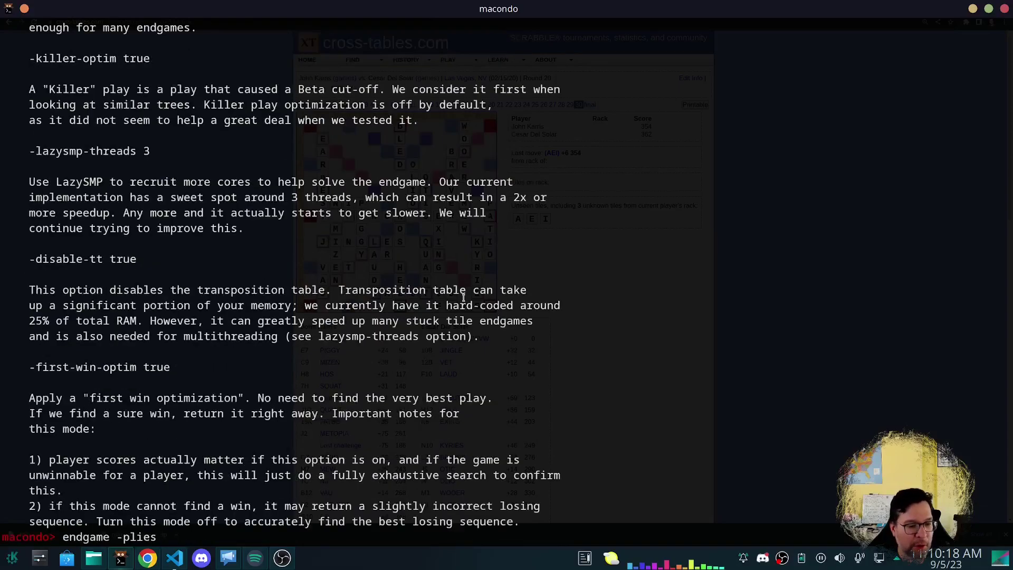
{"action": "type", "text": "4"}
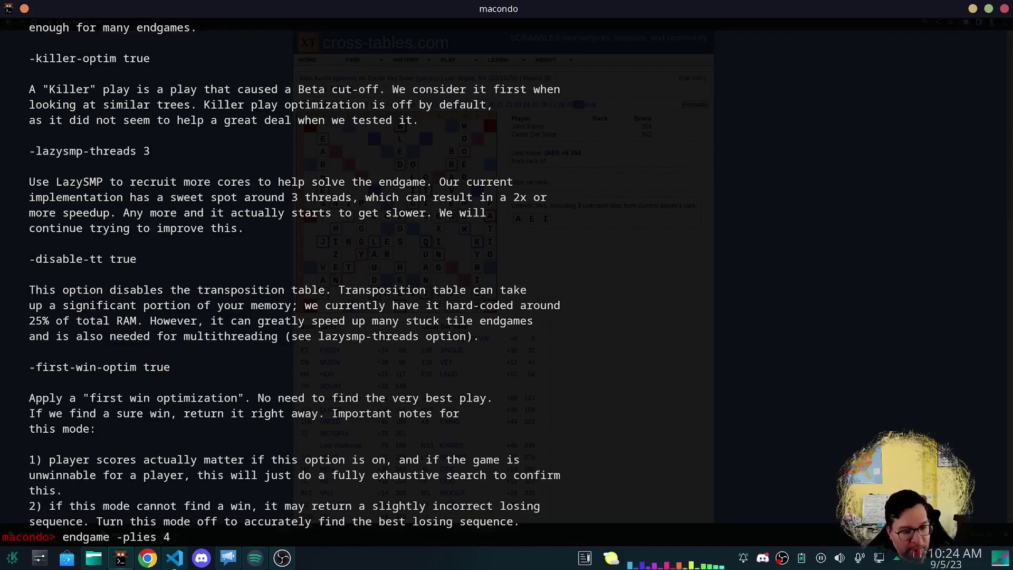
{"action": "key", "text": "BackSpace"}
{"action": "type", "text": "3 "}
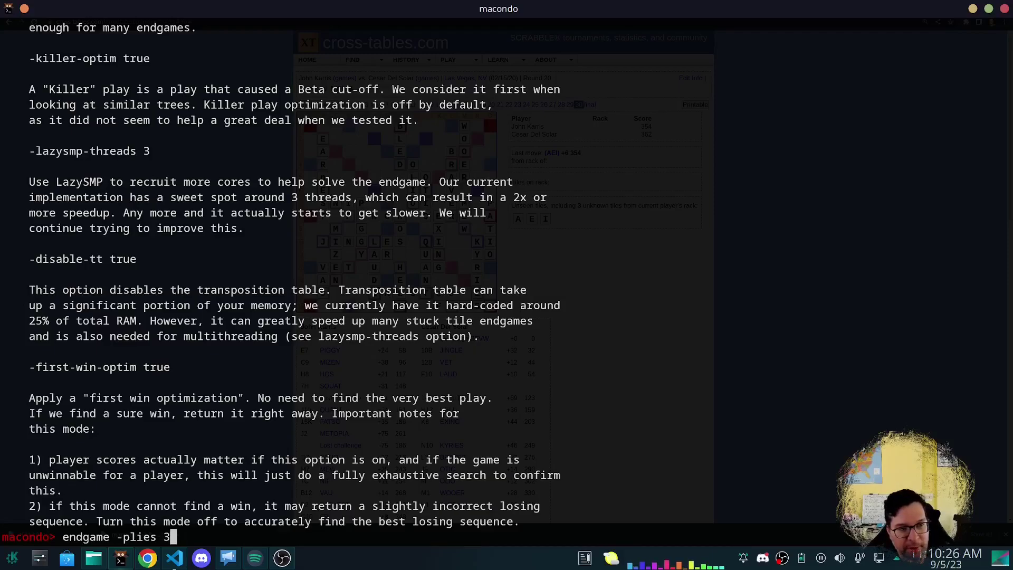
{"action": "type", "text": "-threads "}
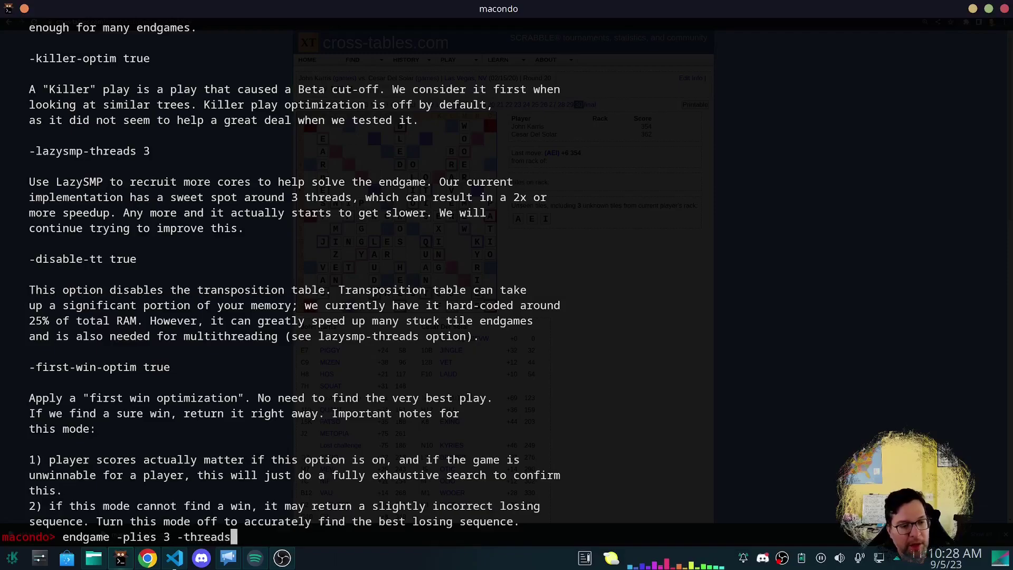
{"action": "type", "text": "6"}
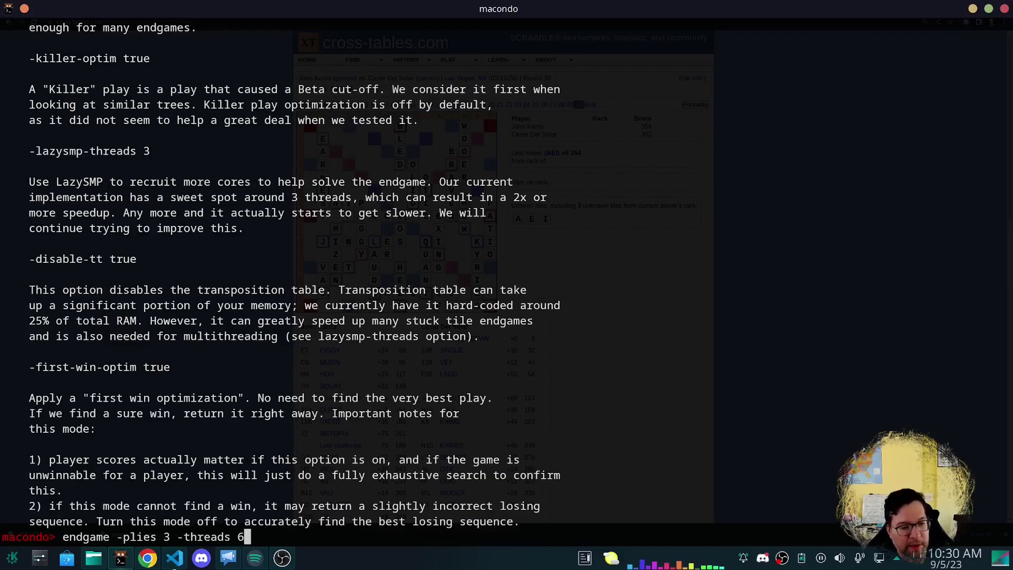
{"action": "key", "text": "Return"}
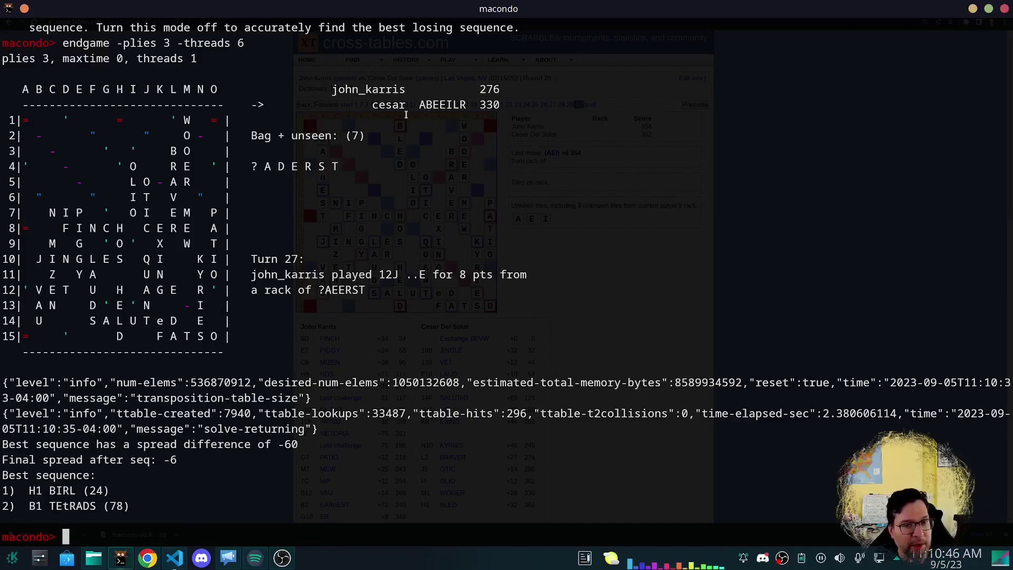
Highlight the opponent's rack, the B1 TEtRADS move and the final spread of -6.
{"action": "left_click_drag", "start_coordinate": [425, 104], "coordinate": [467, 105]}
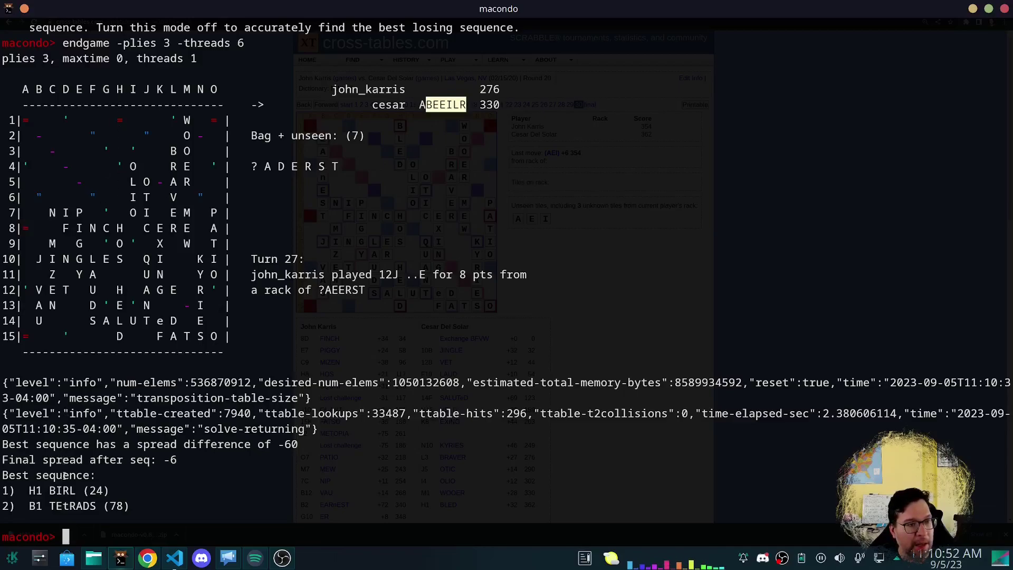
{"action": "left_click_drag", "start_coordinate": [49, 506], "coordinate": [83, 506]}
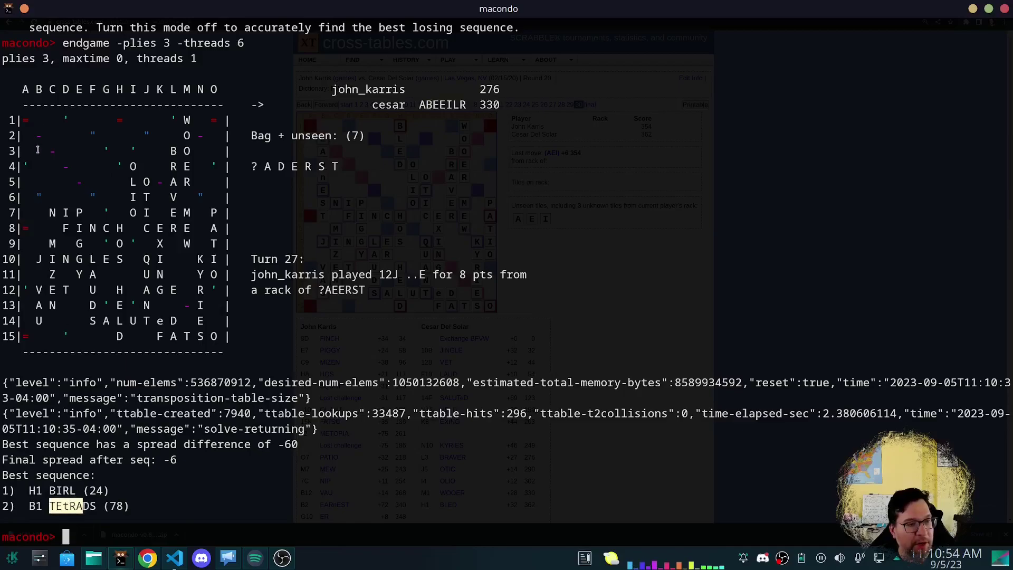
{"action": "left_click", "coordinate": [157, 458]}
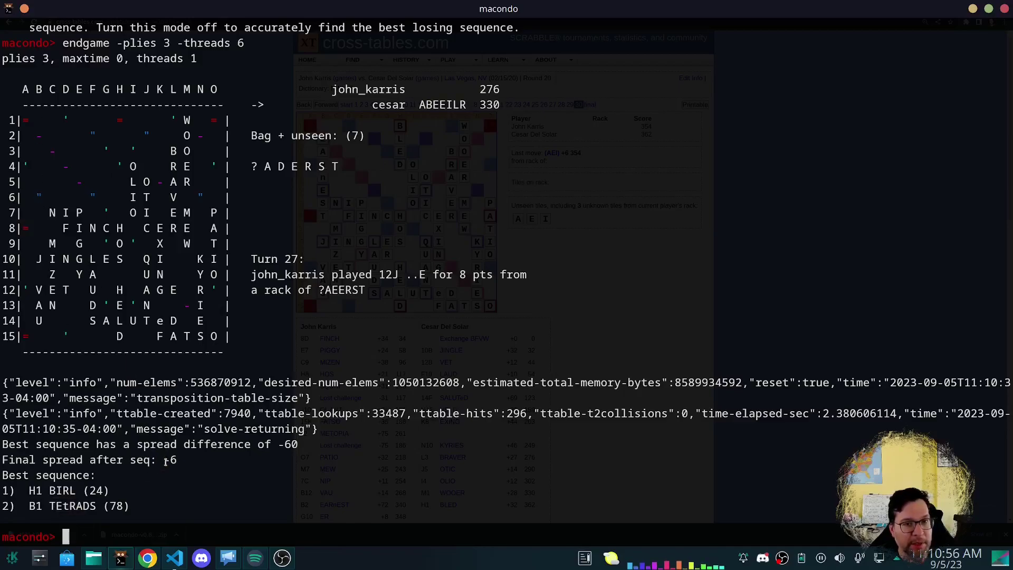
{"action": "left_click_drag", "start_coordinate": [157, 461], "coordinate": [176, 461]}
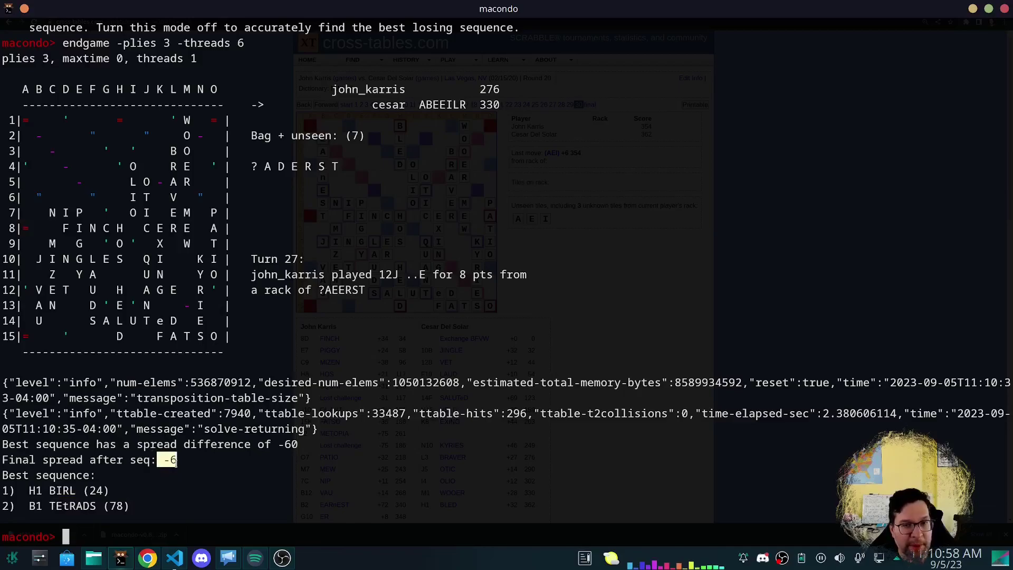
{"action": "left_click", "coordinate": [187, 496]}
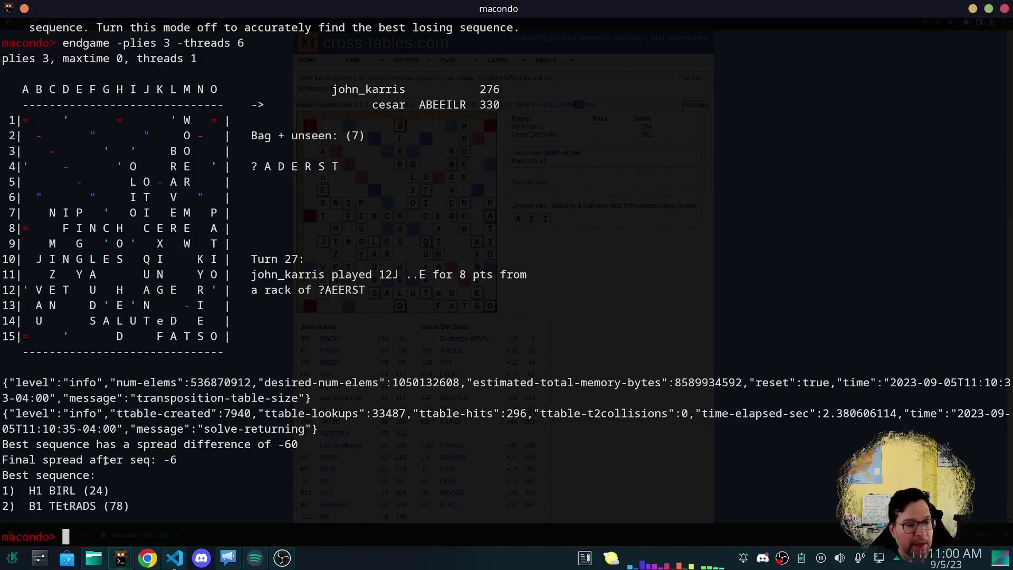
List the candidate moves for cesar's ABEEILR position with gen.
{"action": "type", "text": "gen"}
{"action": "key", "text": "Return"}
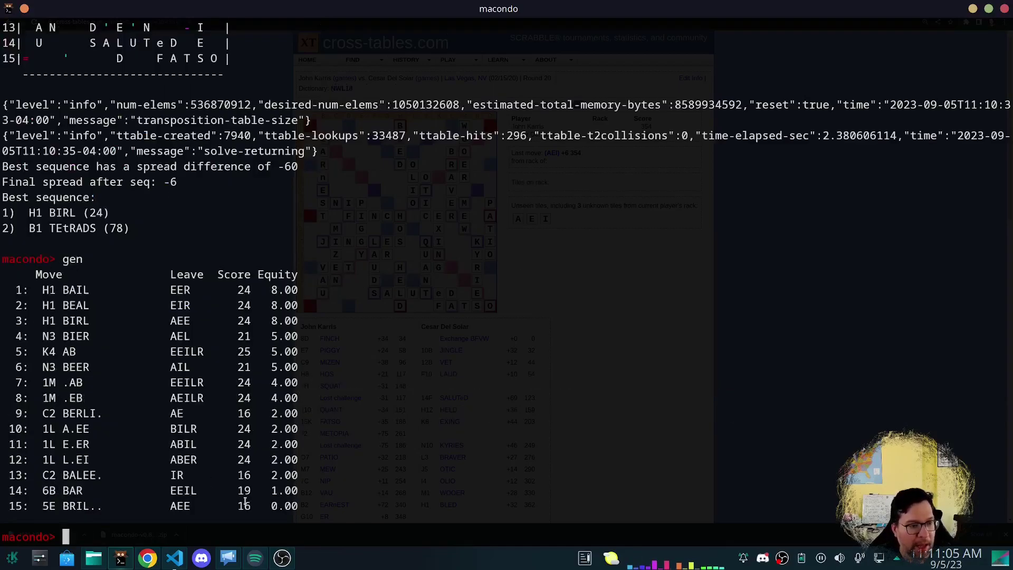
{"action": "scroll", "coordinate": [384, 465], "scroll_direction": "up", "scroll_amount": 7}
{"action": "scroll", "coordinate": [383, 465], "scroll_direction": "down", "scroll_amount": 7}
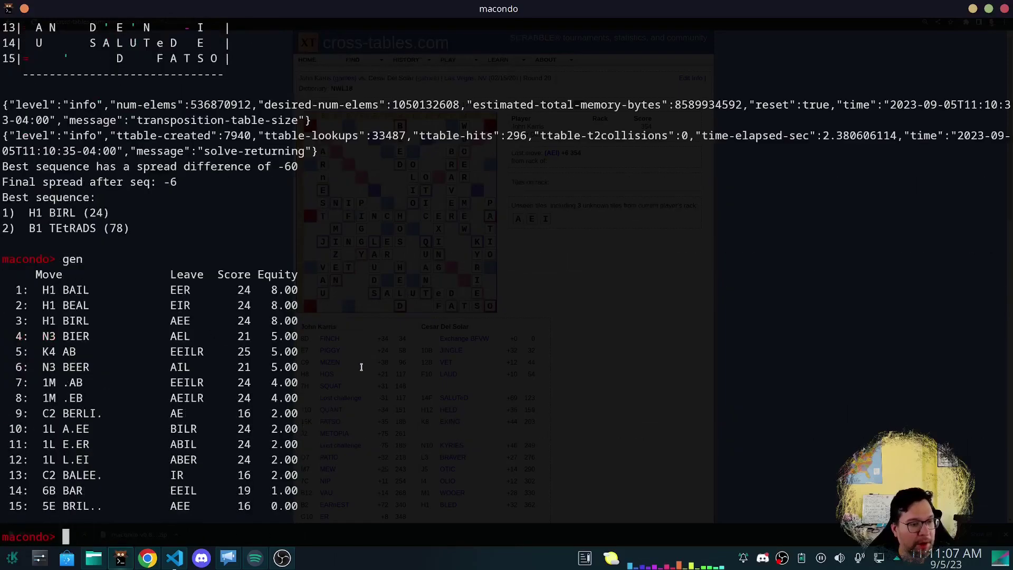
Commit C2 BERLIN for cesar and list john's replies, led by 1F bEDSTRA. for 86.
{"action": "type", "text": "commit C"}
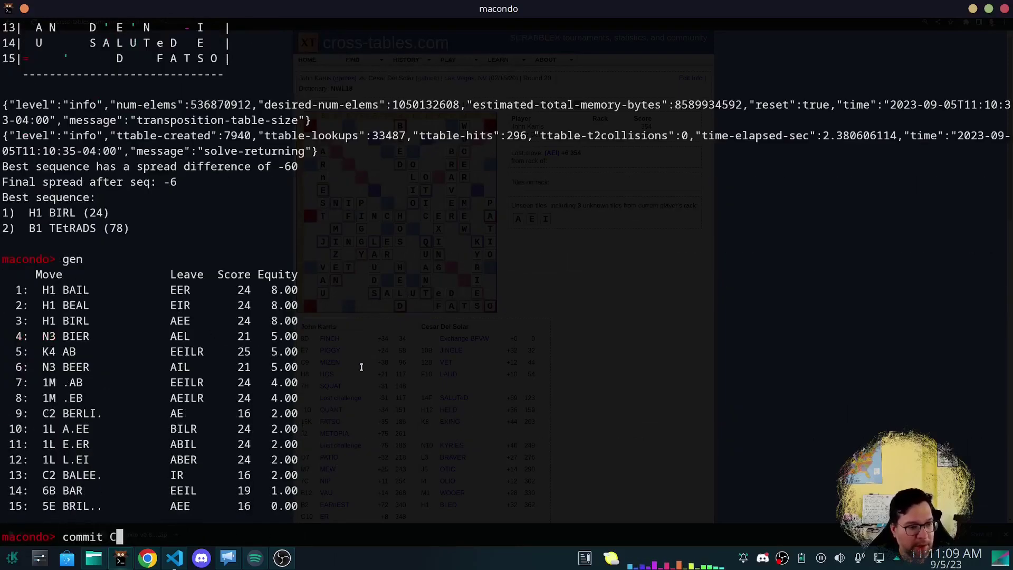
{"action": "type", "text": "2 BERLIN"}
{"action": "key", "text": "Return"}
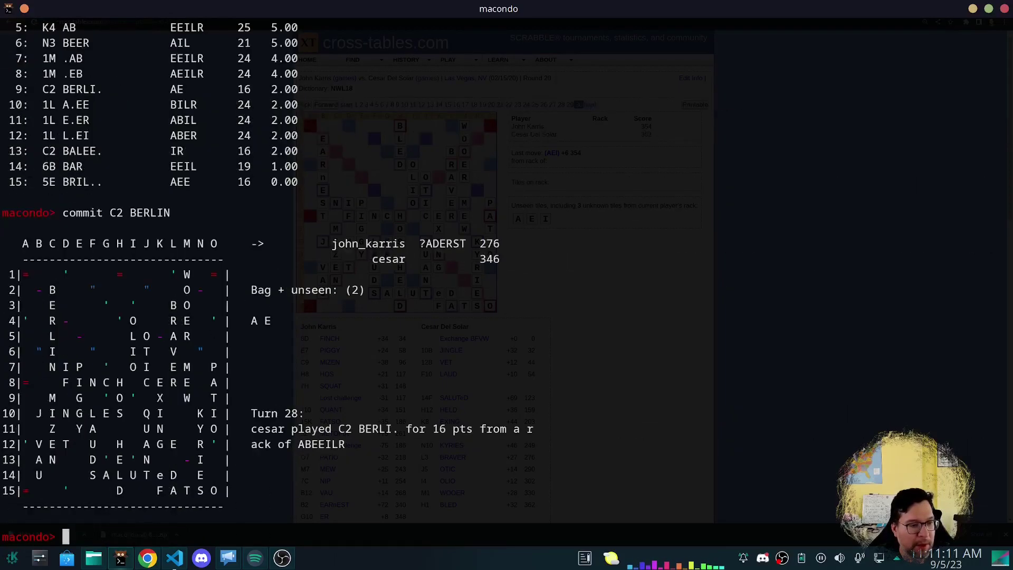
{"action": "type", "text": "gen"}
{"action": "key", "text": "Return"}
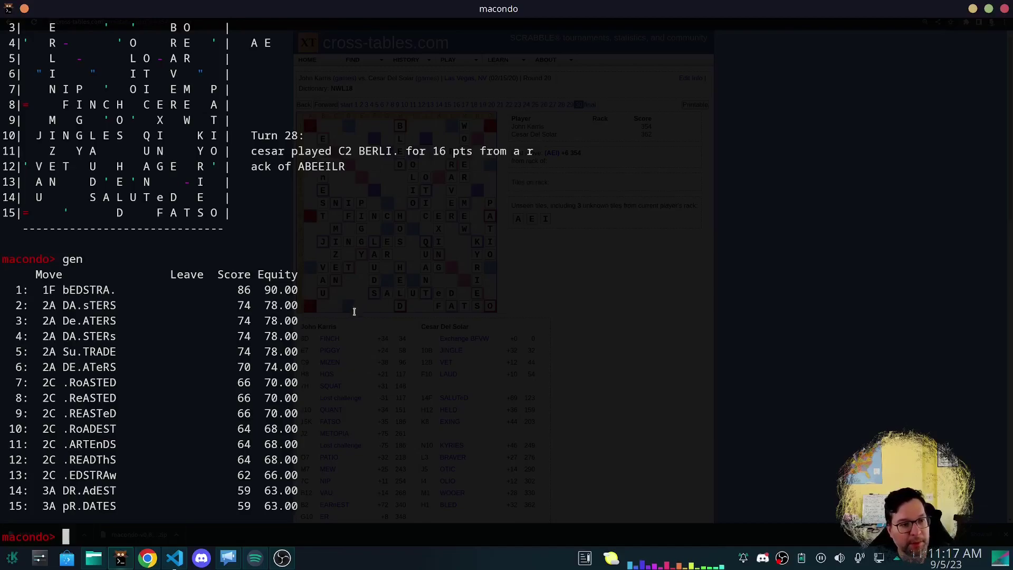
{"action": "scroll", "coordinate": [354, 312], "scroll_direction": "up", "scroll_amount": 5}
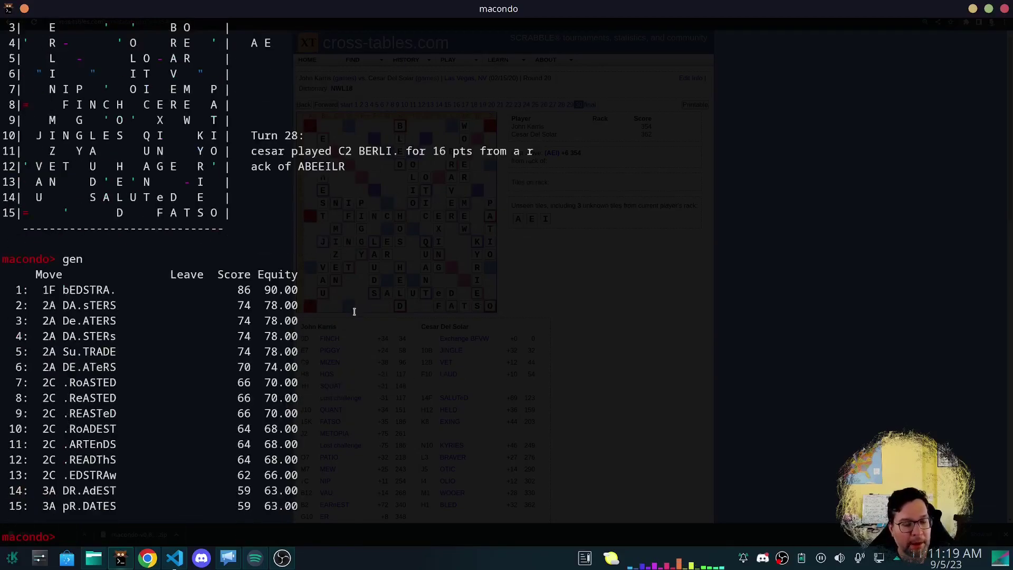
Step the game back two turns to just after cesar's M1 WOOER.
{"action": "type", "text": "p"}
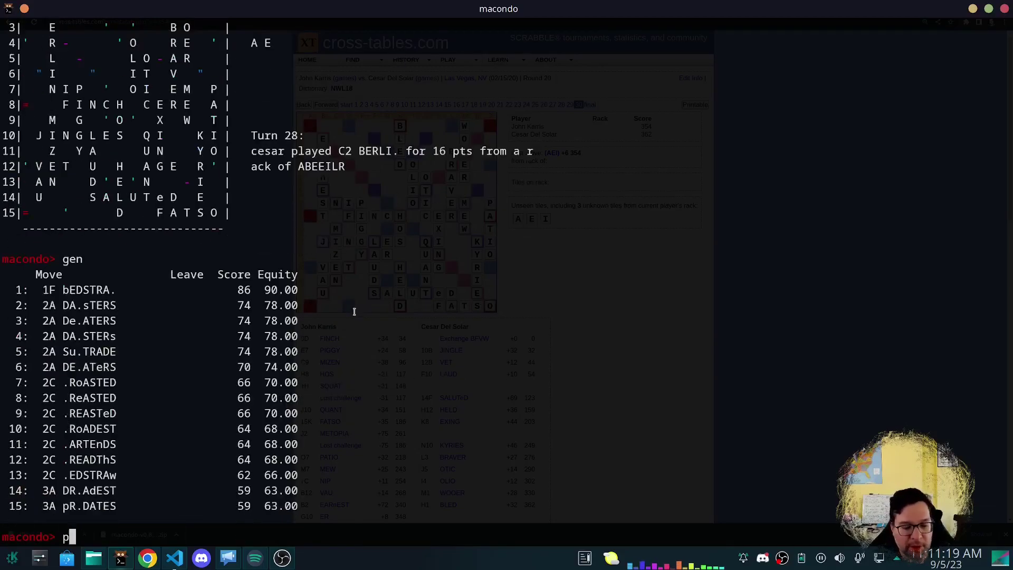
{"action": "key", "text": "Return"}
{"action": "type", "text": "p"}
{"action": "key", "text": "Return"}
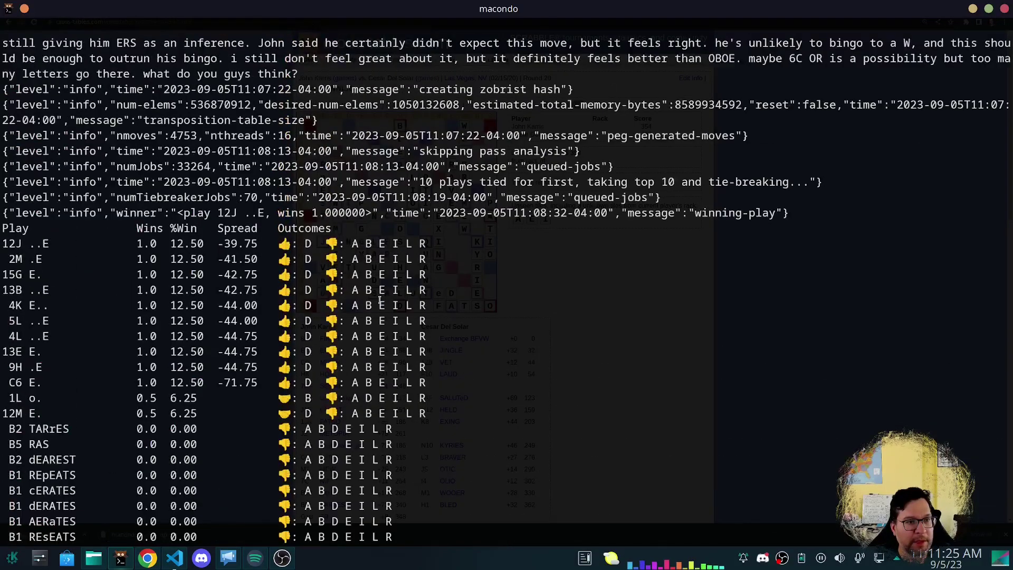
Redisplay the position and highlight the 1L o. play in the results.
{"action": "type", "text": "s"}
{"action": "key", "text": "Return"}
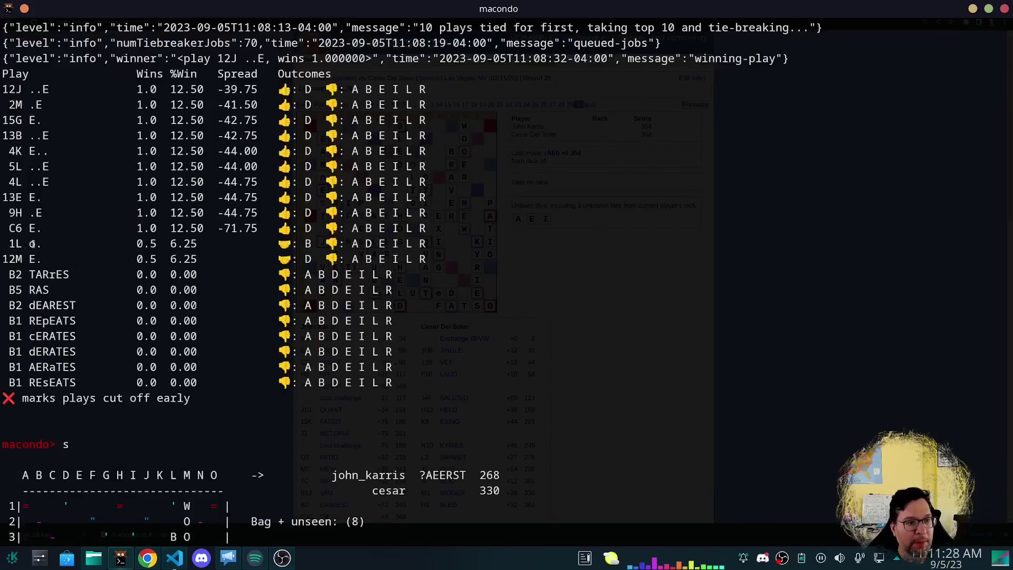
{"action": "left_click_drag", "start_coordinate": [30, 243], "coordinate": [43, 244]}
{"action": "left_click", "coordinate": [44, 244]}
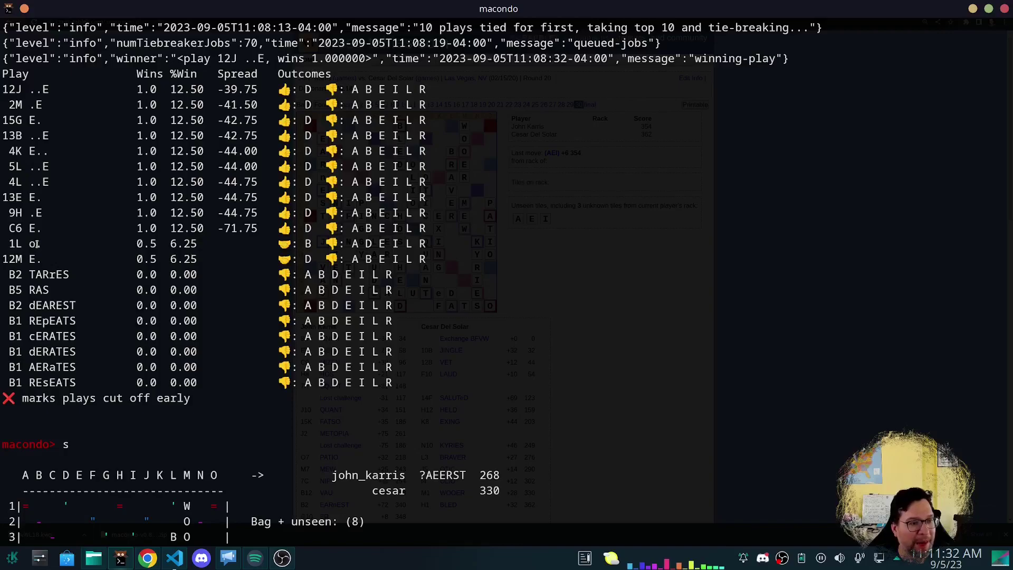
{"action": "left_click_drag", "start_coordinate": [29, 244], "coordinate": [44, 245]}
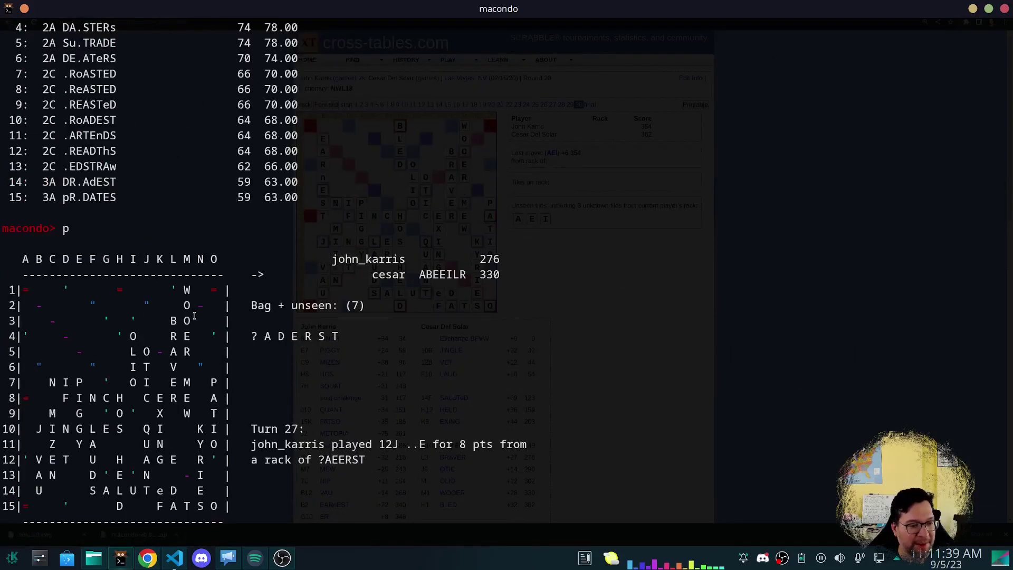
Commit 1L o. for john and set cesar's rack to ADEEILR.
{"action": "type", "text": "gen"}
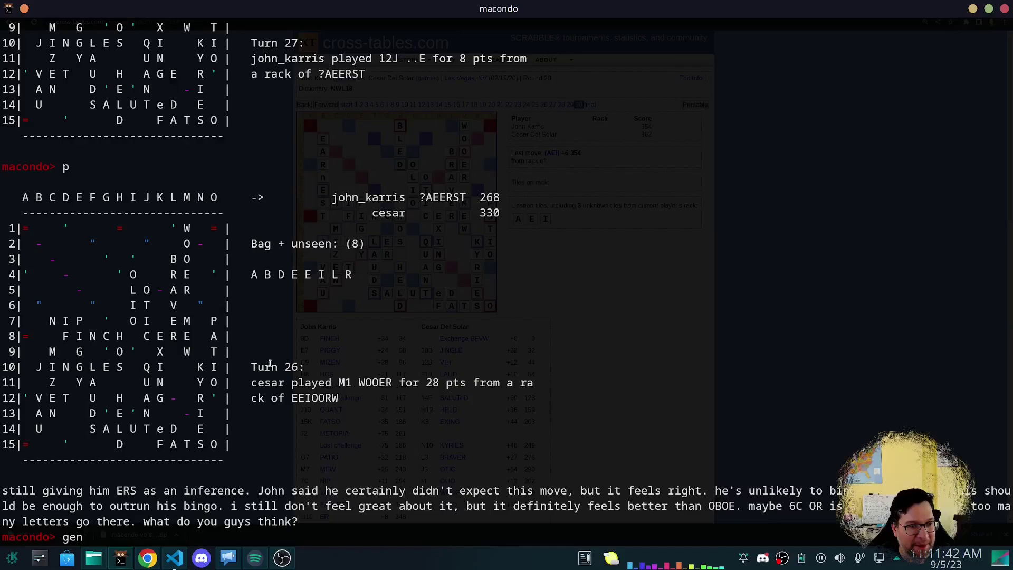
{"action": "key", "text": "BackSpace"}
{"action": "key", "text": "BackSpace"}
{"action": "key", "text": "BackSpace"}
{"action": "type", "text": "comm"}
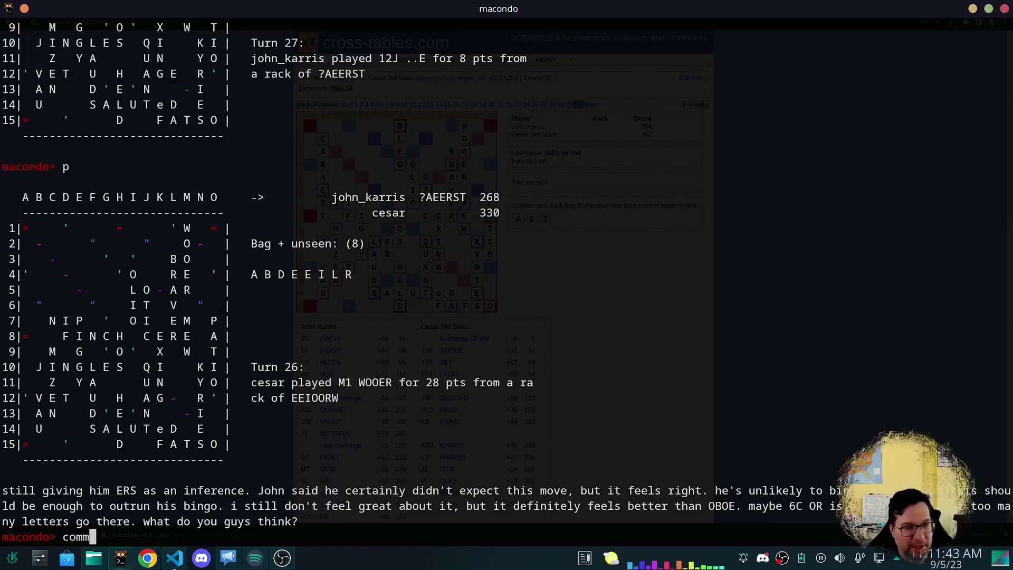
{"action": "type", "text": "it 1L "}
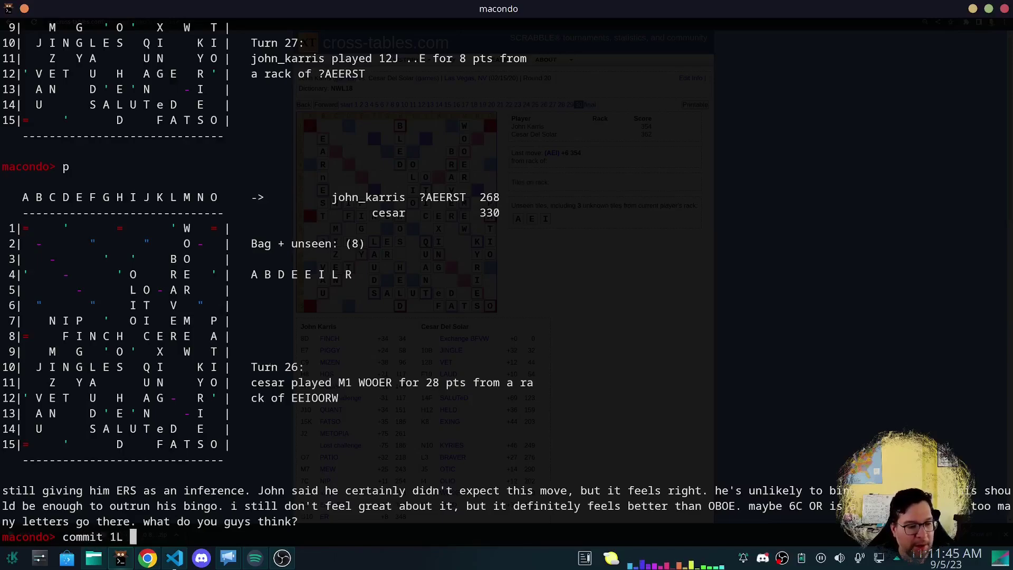
{"action": "type", "text": "o."}
{"action": "key", "text": "Return"}
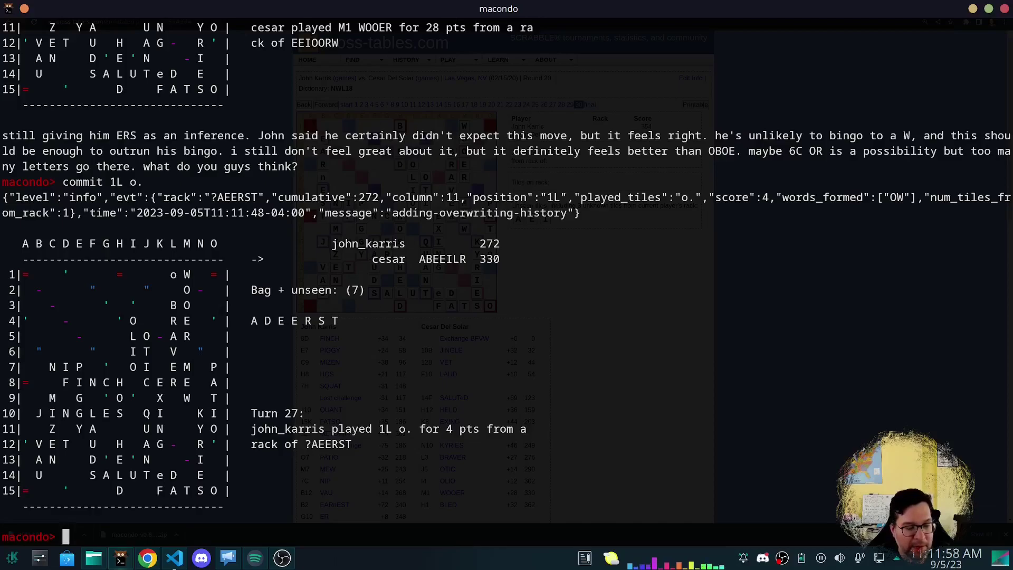
{"action": "type", "text": "rack A"}
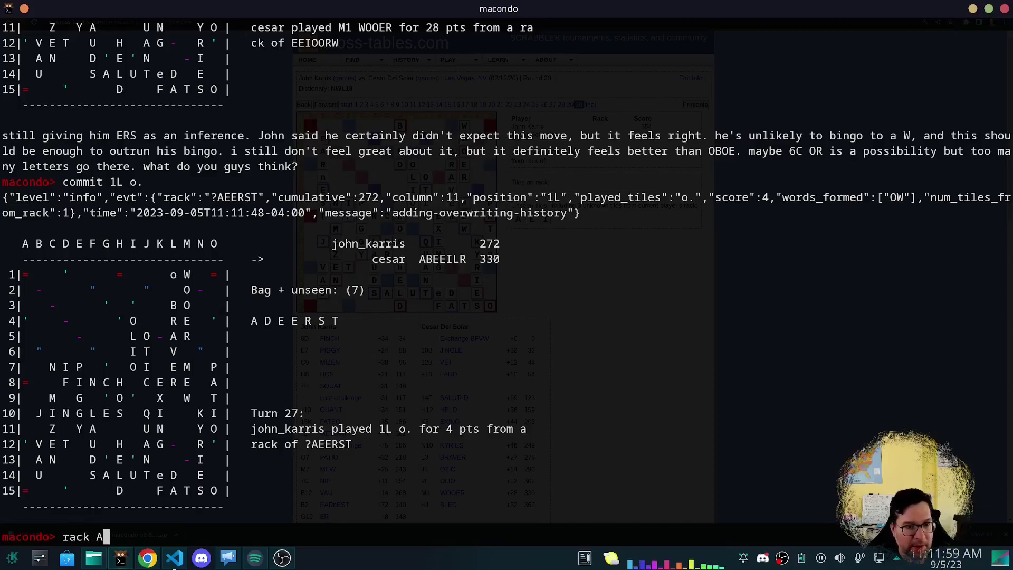
{"action": "type", "text": "DEEILR"}
{"action": "key", "text": "Return"}
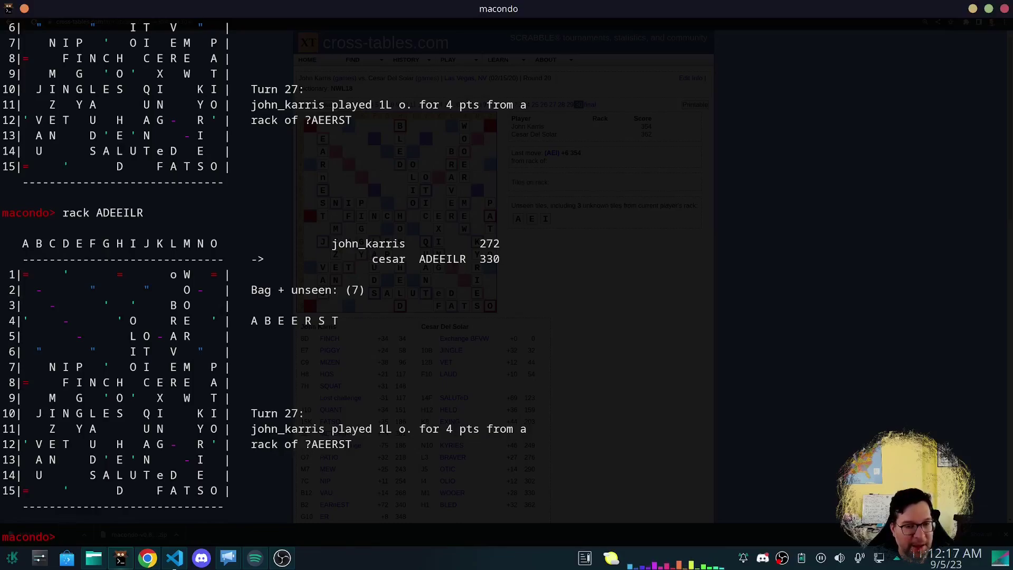
Solve the endgame 4 plies deep with 6 threads and highlight the final spread of 0.
{"action": "type", "text": "endg"}
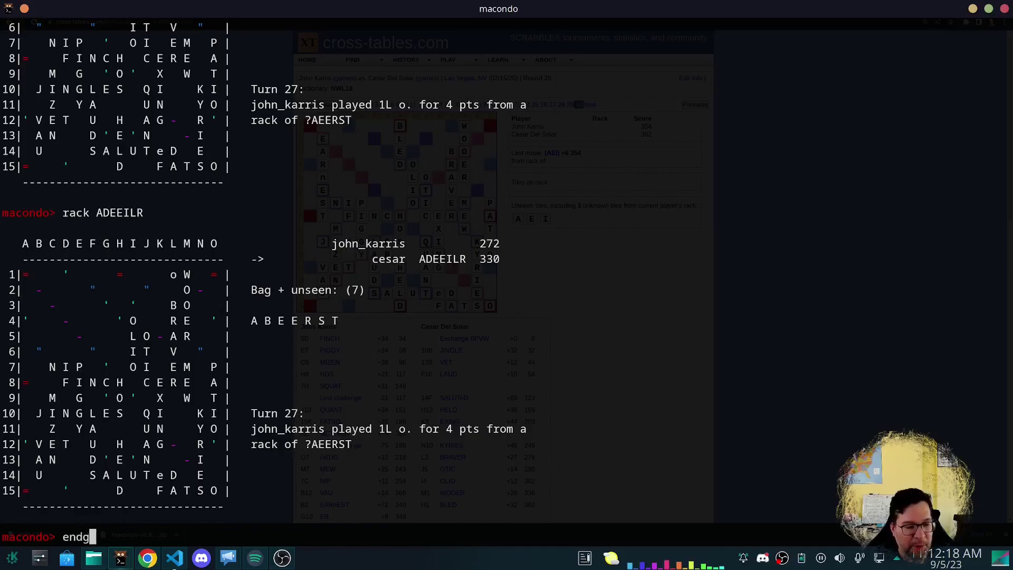
{"action": "type", "text": "ame -plies"}
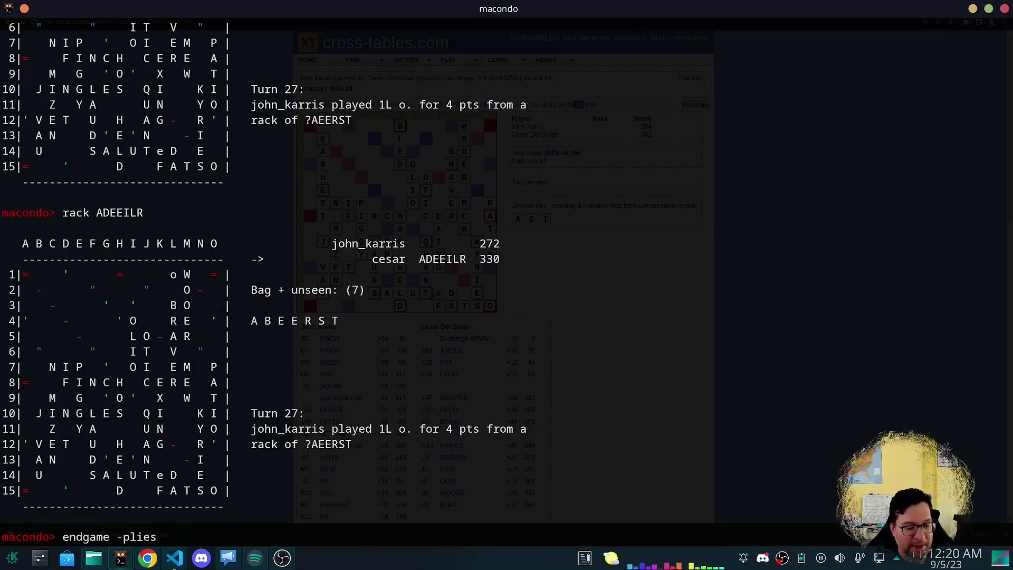
{"action": "type", "text": " 4 -threads 6"}
{"action": "key", "text": "Return"}
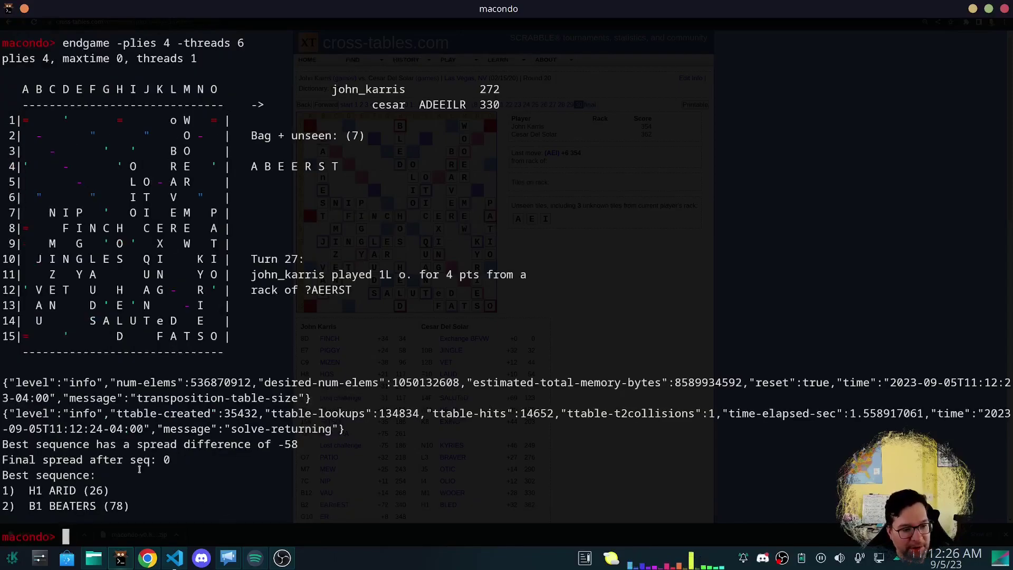
{"action": "left_click_drag", "start_coordinate": [168, 460], "coordinate": [1, 460]}
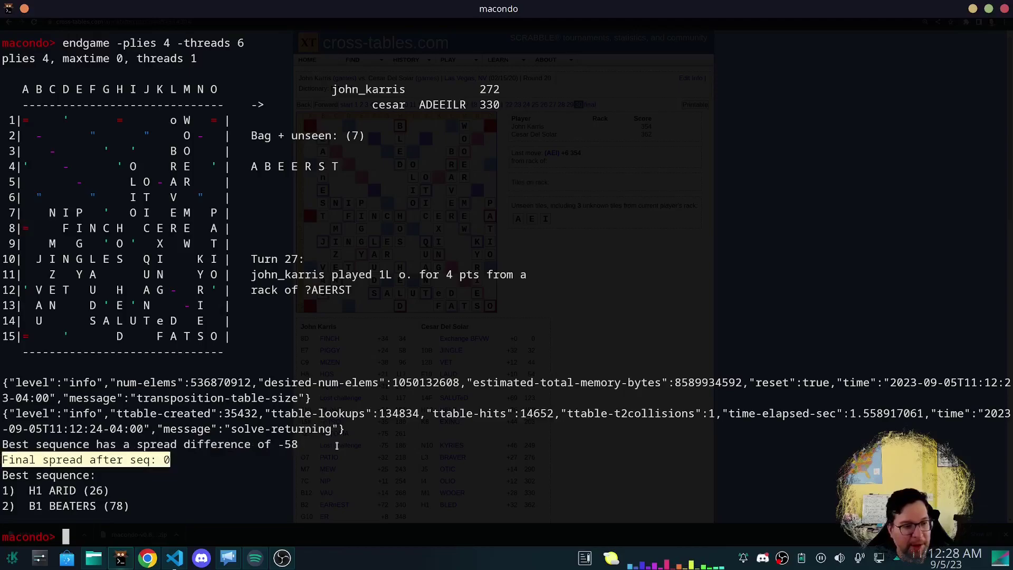
{"action": "left_click", "coordinate": [231, 475]}
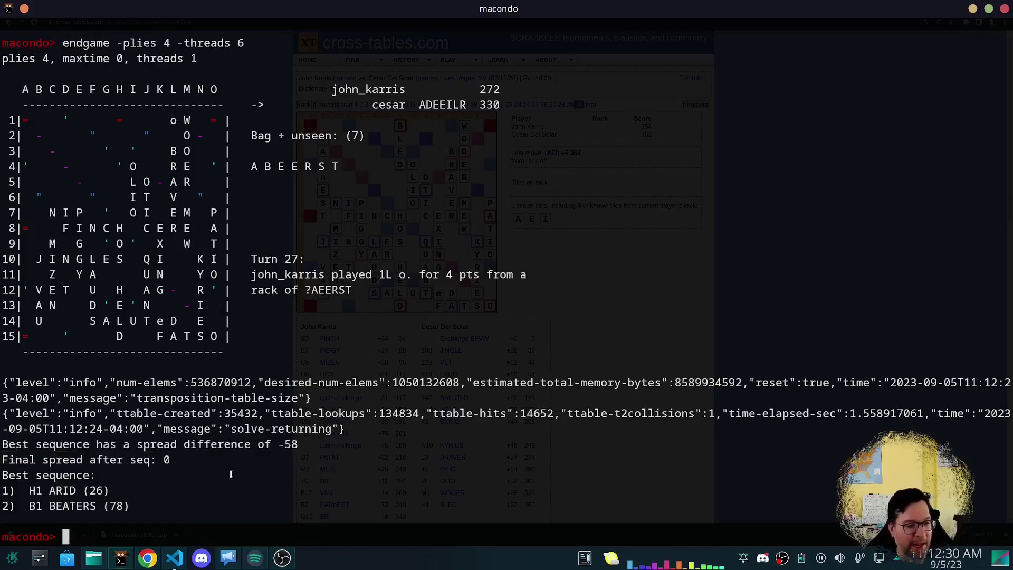
Commit H1 ARID for cesar and list john's replies.
{"action": "type", "text": "commit H1 ARID"}
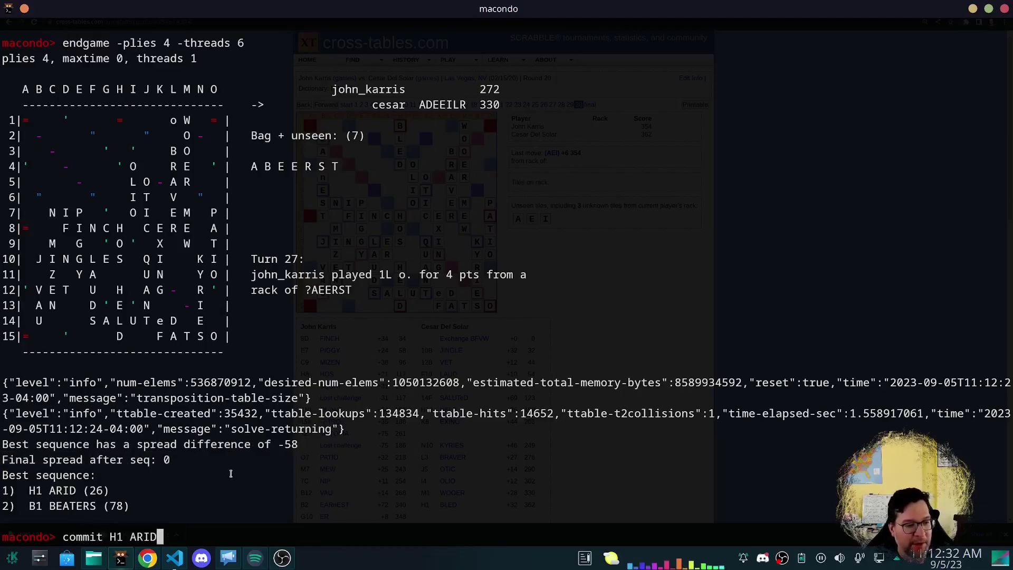
{"action": "key", "text": "Return"}
{"action": "type", "text": "com"}
{"action": "key", "text": "BackSpace"}
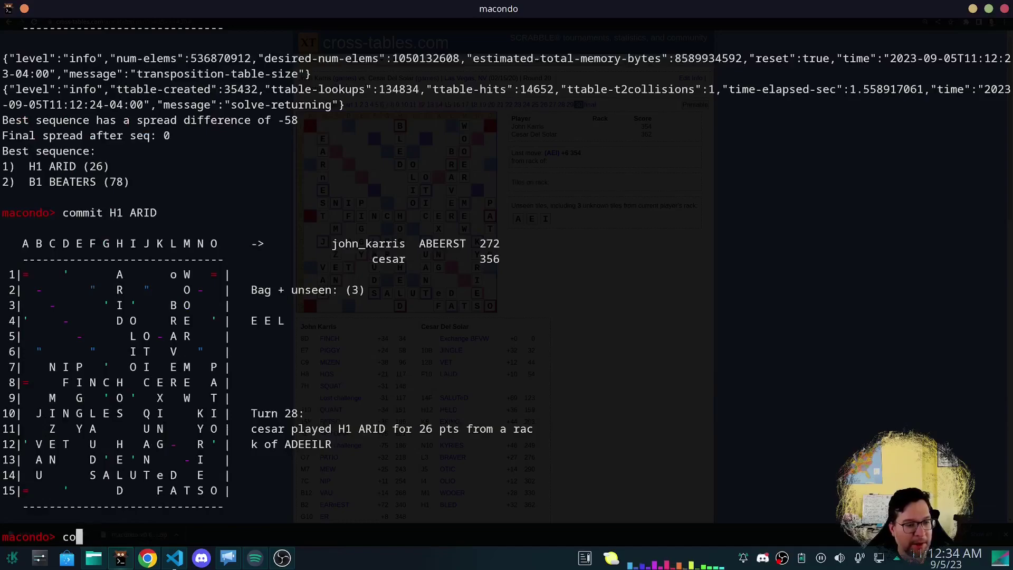
{"action": "key", "text": "BackSpace"}
{"action": "key", "text": "BackSpace"}
{"action": "type", "text": "gen"}
{"action": "key", "text": "Return"}
Commit B1 BEATERS for 78 and a final pass, ending the game tied 356–356.
{"action": "type", "text": "commit "}
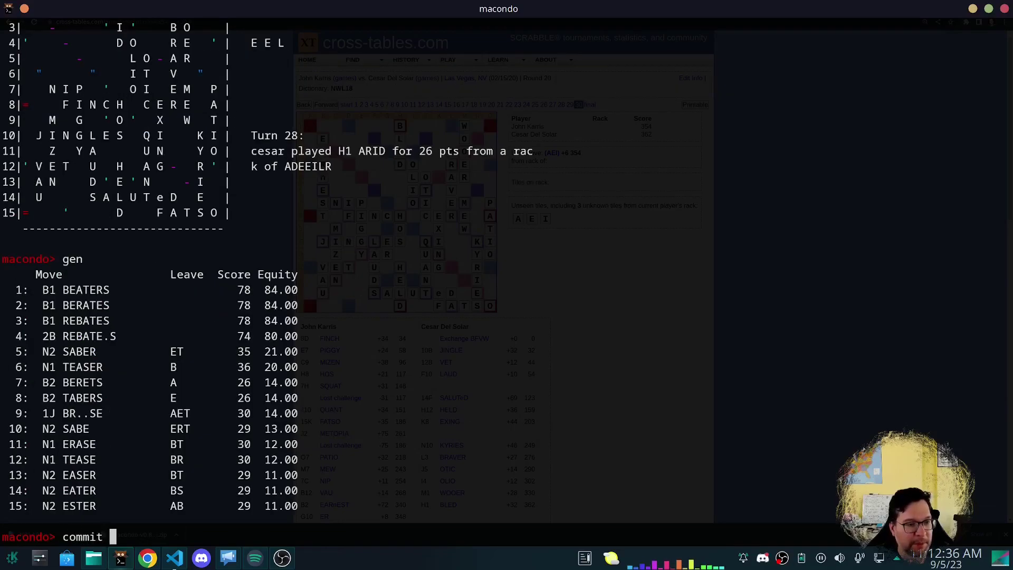
{"action": "type", "text": "B1 BEATERS"}
{"action": "key", "text": "Return"}
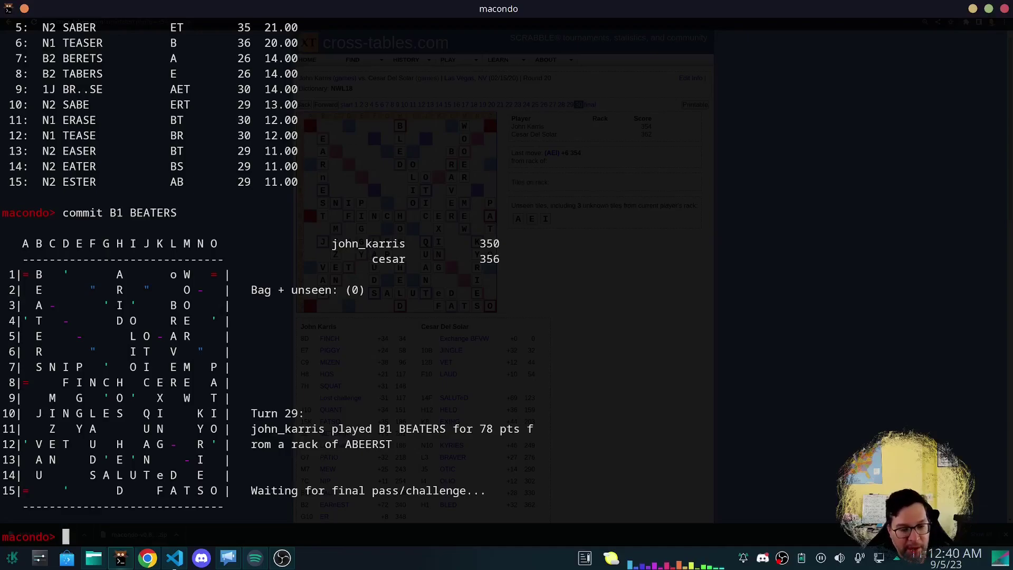
{"action": "type", "text": "commit pass"}
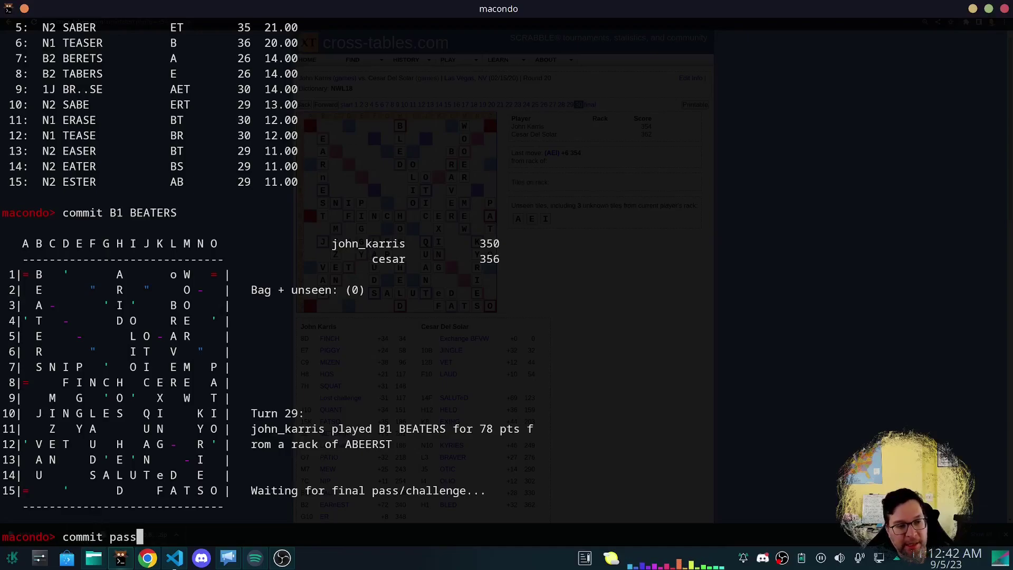
{"action": "key", "text": "Return"}
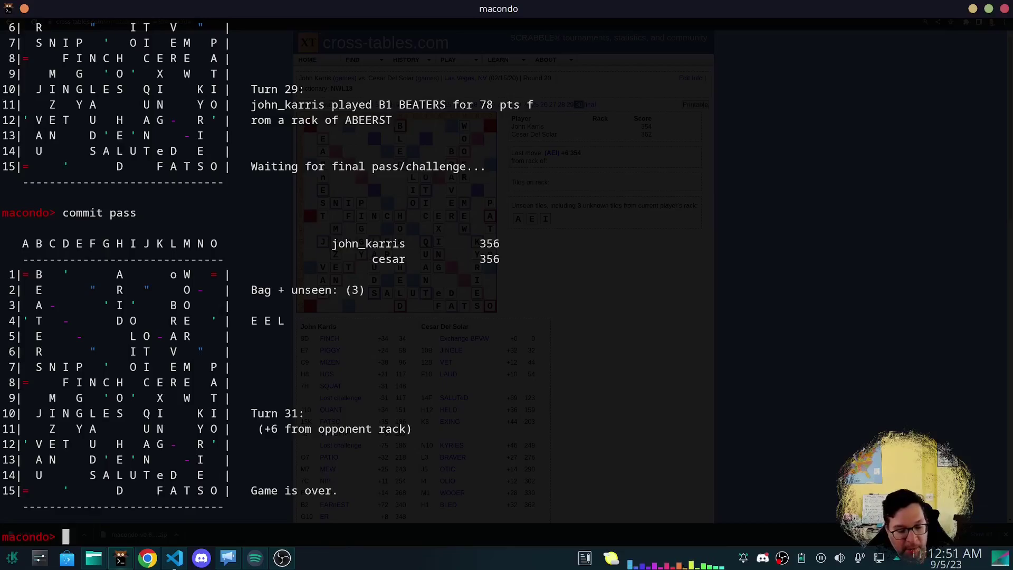
Look up the help text for the export command.
{"action": "type", "text": "export"}
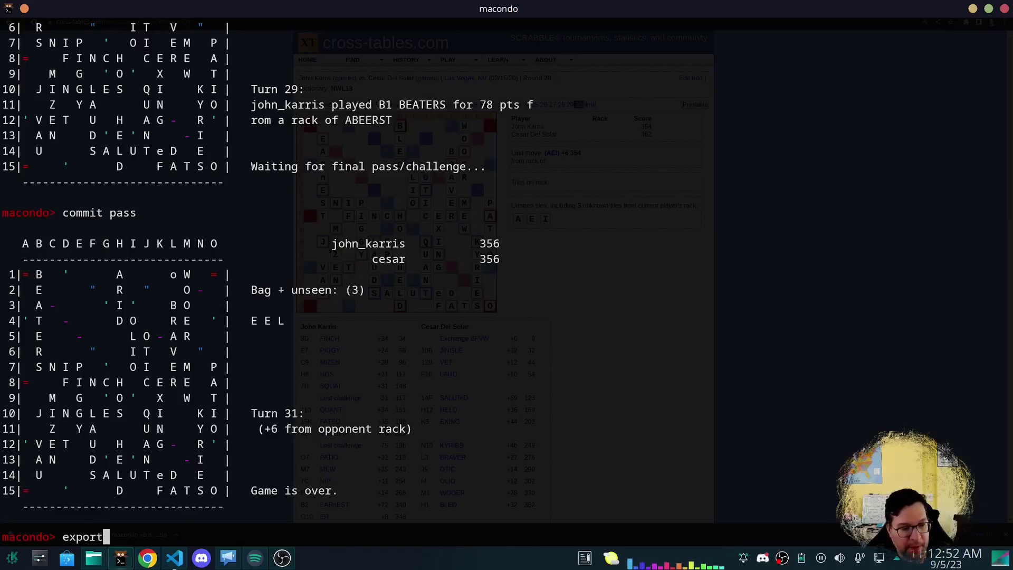
{"action": "key", "text": "BackSpace"}
{"action": "key", "text": "BackSpace"}
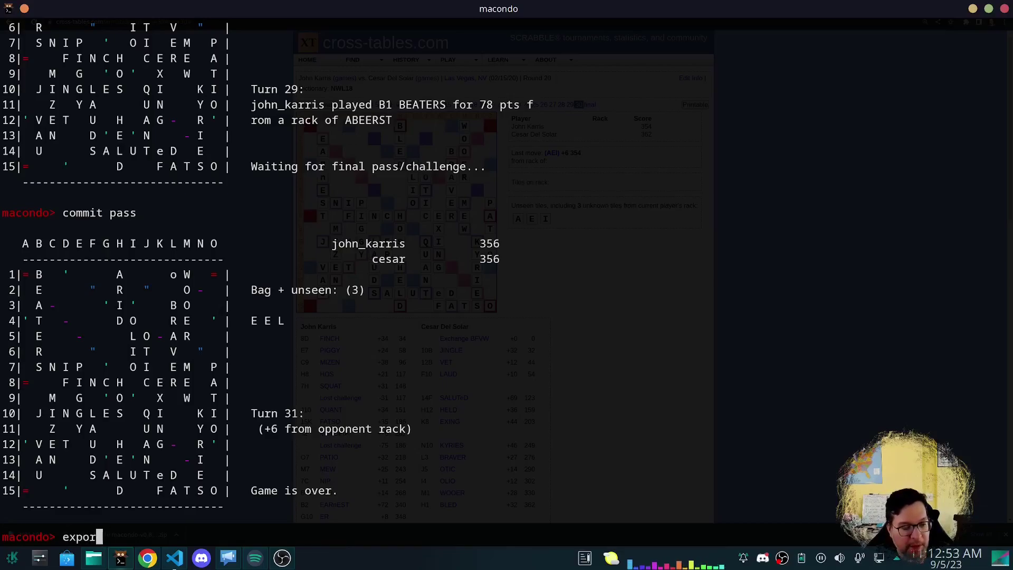
{"action": "key", "text": "BackSpace"}
{"action": "key", "text": "BackSpace"}
{"action": "key", "text": "BackSpace"}
{"action": "key", "text": "BackSpace"}
{"action": "type", "text": "gelp"}
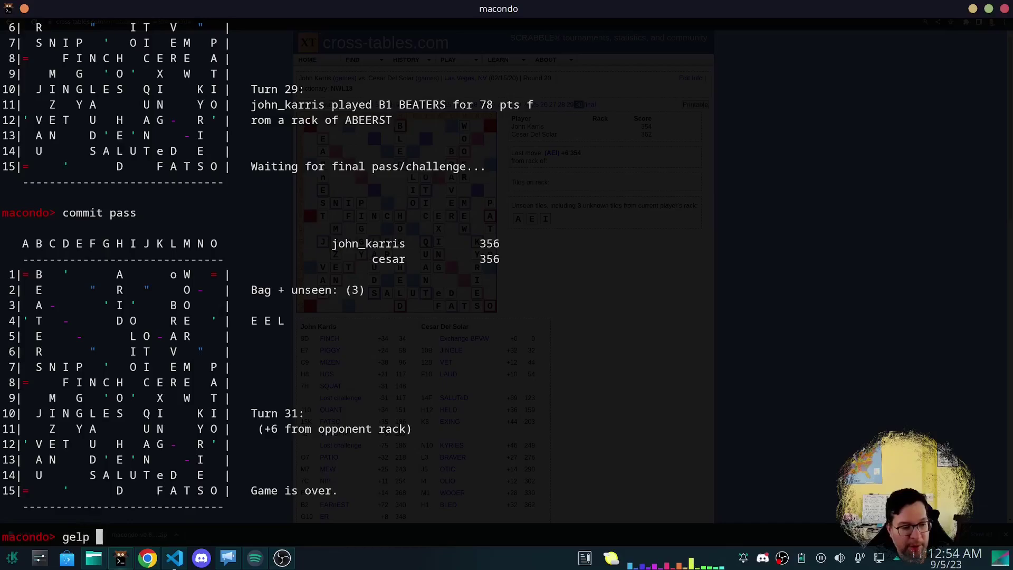
{"action": "key", "text": "BackSpace"}
{"action": "key", "text": "BackSpace"}
{"action": "key", "text": "BackSpace"}
{"action": "key", "text": "BackSpace"}
{"action": "type", "text": "help export"}
{"action": "key", "text": "Return"}
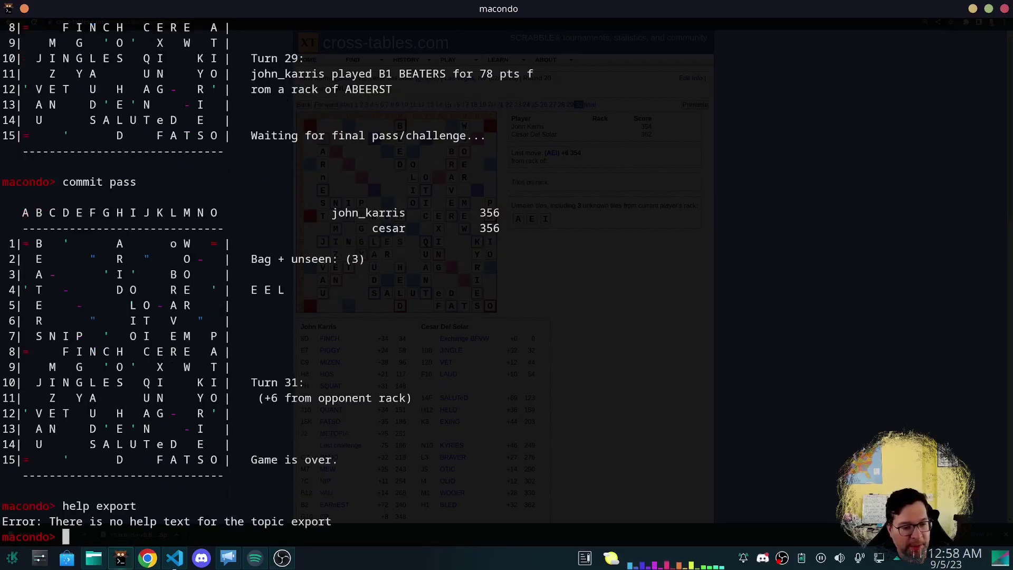
Export the game to vsjohn.gcg and exit Macondo.
{"action": "type", "text": "expor"}
{"action": "type", "text": "t"}
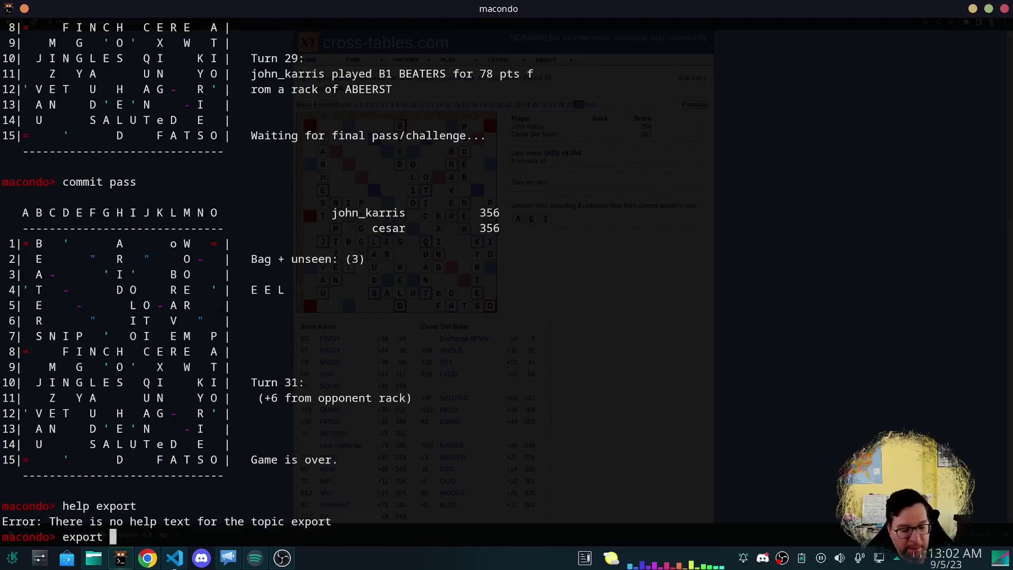
{"action": "type", "text": "vsjohn.g"}
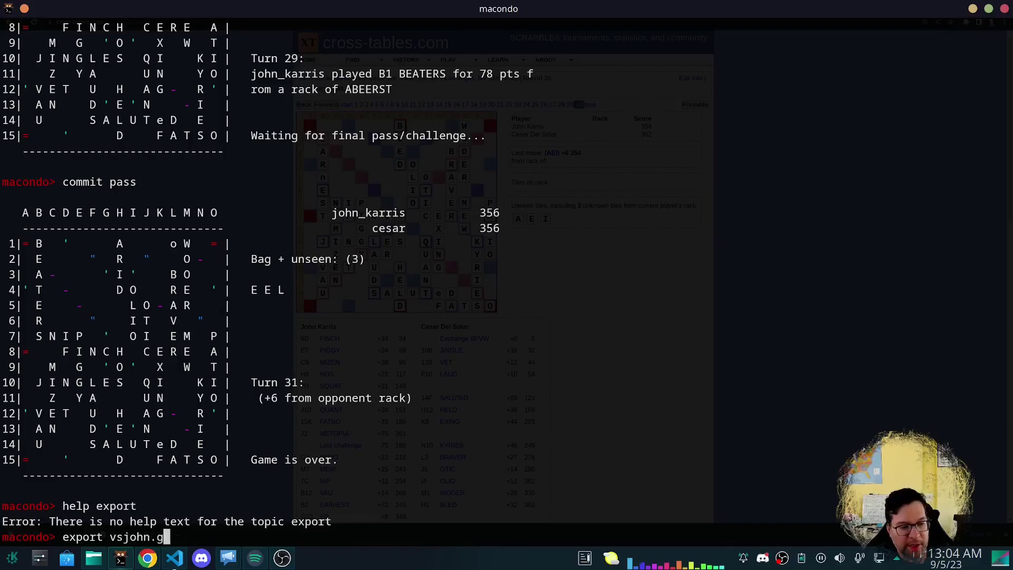
{"action": "type", "text": "cg"}
{"action": "key", "text": "Return"}
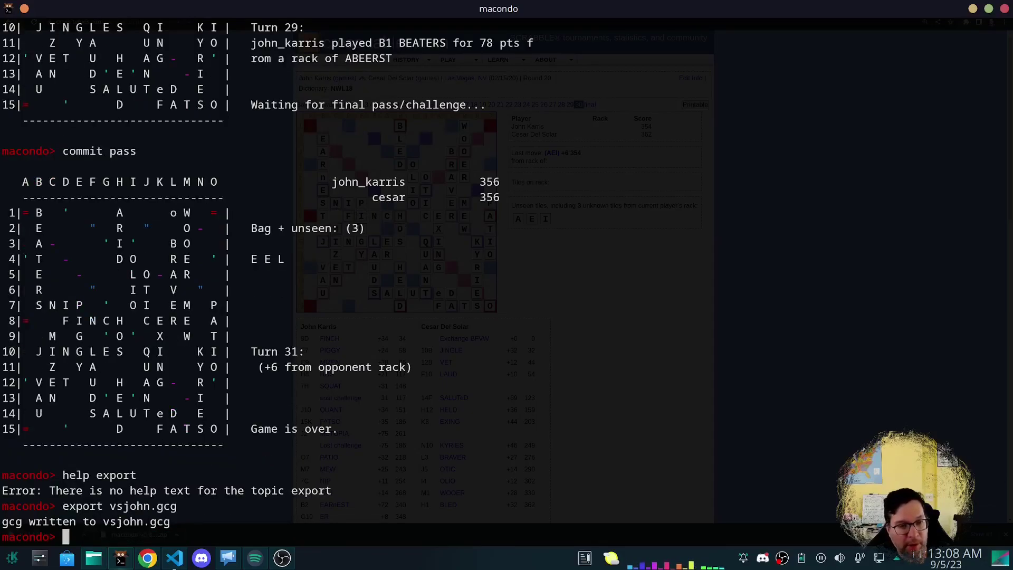
{"action": "type", "text": "exit"}
{"action": "key", "text": "Return"}
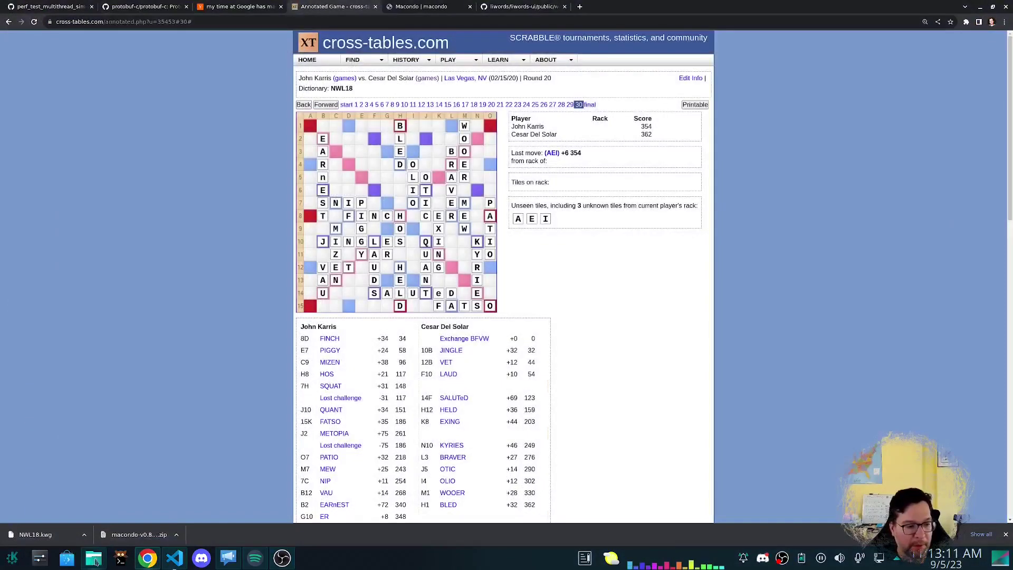
In Dolphin, go up to the macondo-v0.8.5 release folder and bring up the macondo executable's actions.
{"action": "left_click", "coordinate": [94, 558]}
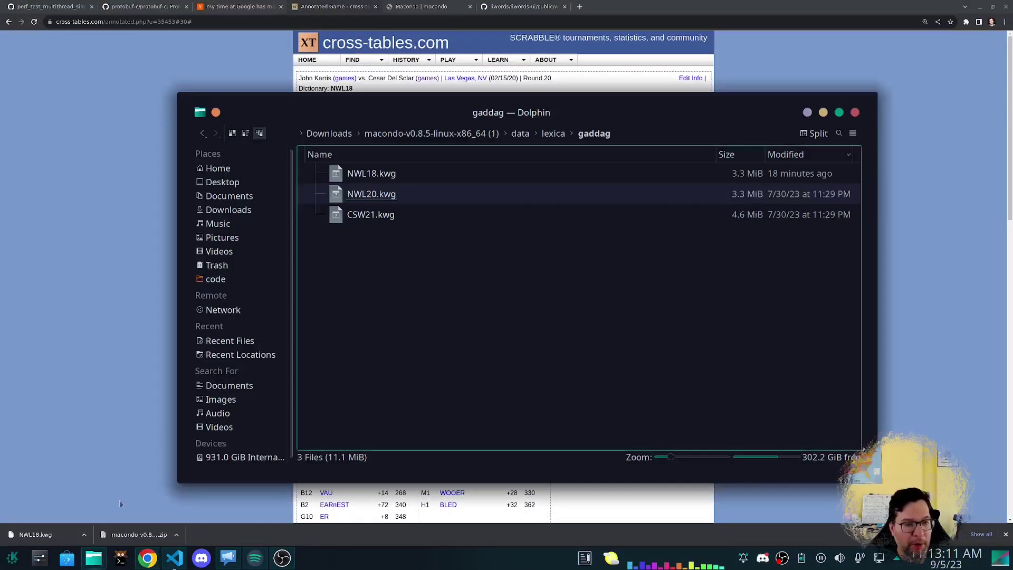
{"action": "key", "text": "alt+Up"}
{"action": "key", "text": "alt+Up"}
{"action": "key", "text": "alt+Up"}
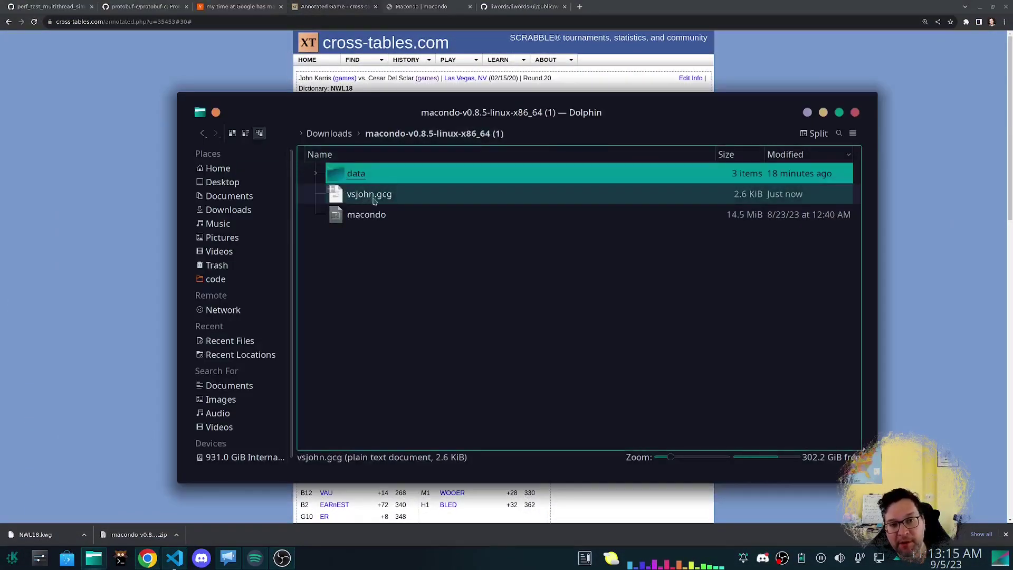
{"action": "left_click", "coordinate": [372, 214]}
{"action": "left_click", "coordinate": [373, 246]}
{"action": "left_click", "coordinate": [364, 214]}
{"action": "right_click", "coordinate": [362, 215]}
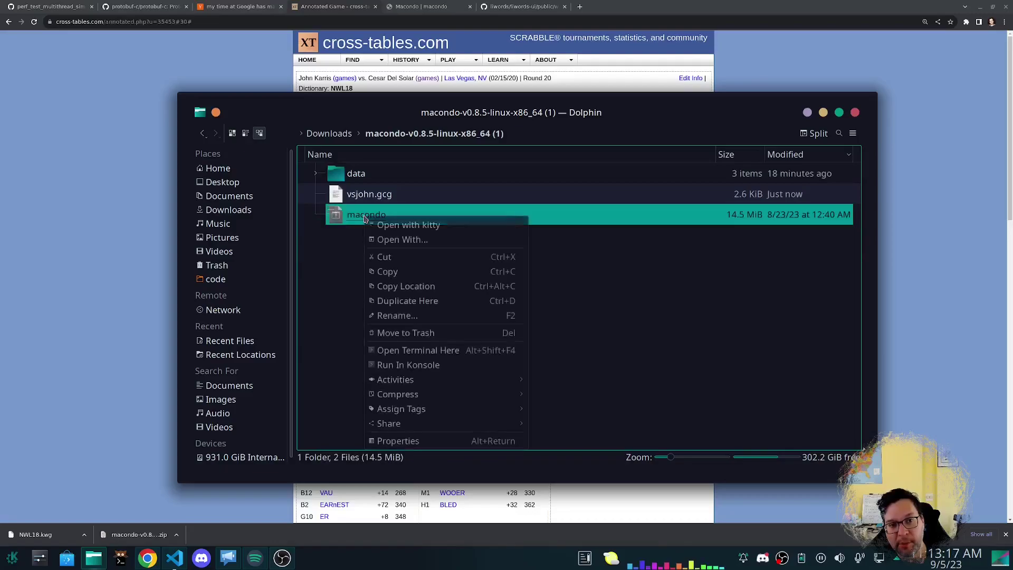
{"action": "right_click", "coordinate": [394, 215]}
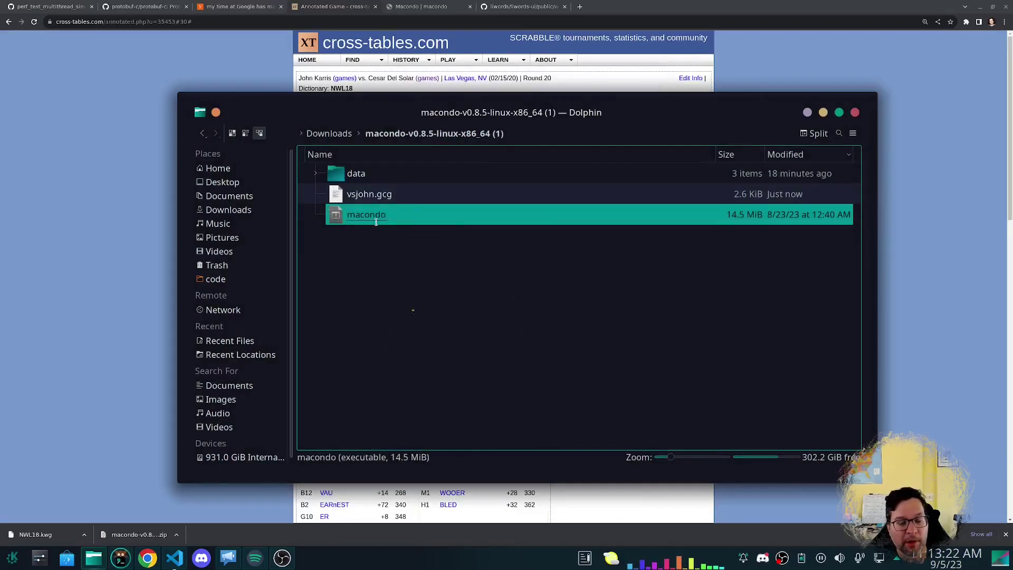
Launch macondo and load the exported vsjohn.gcg game.
{"action": "double_click", "coordinate": [377, 213]}
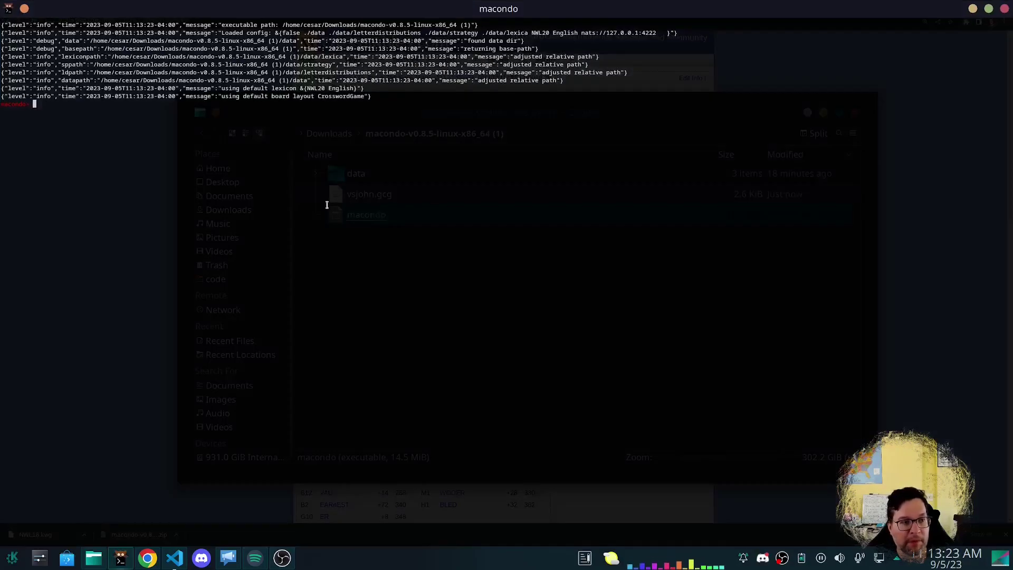
{"action": "type", "text": "load vsjohn.gcg"}
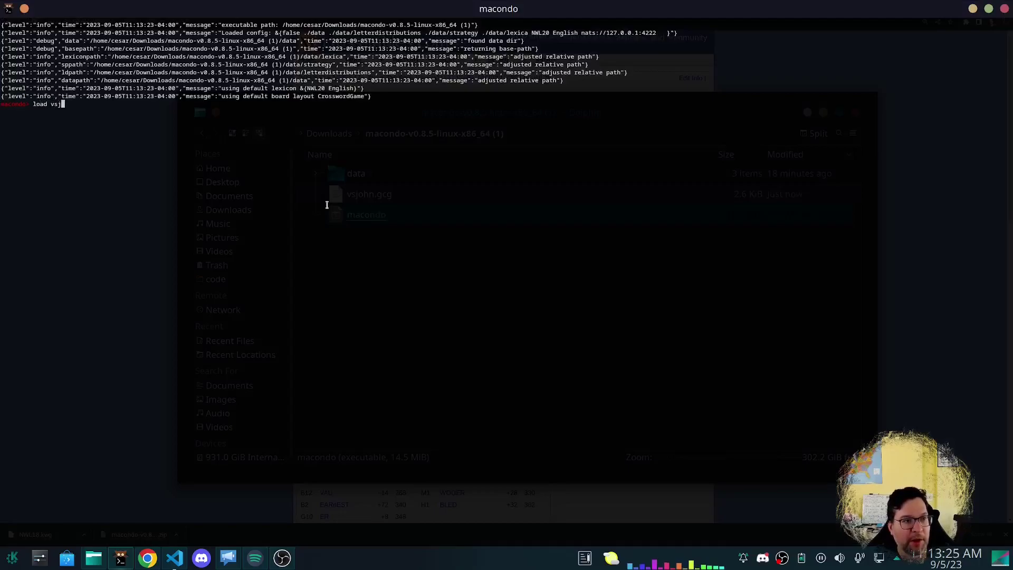
{"action": "key", "text": "Return"}
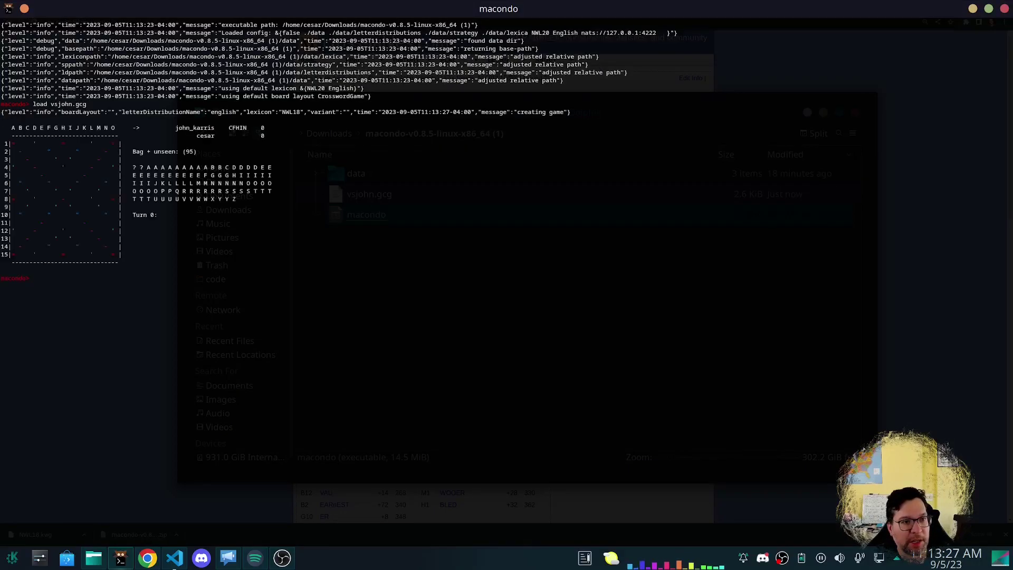
Step through the opening turns with 'n', then jump to turn 20.
{"action": "type", "text": "b"}
{"action": "key", "text": "Return"}
{"action": "type", "text": "n"}
{"action": "key", "text": "Return"}
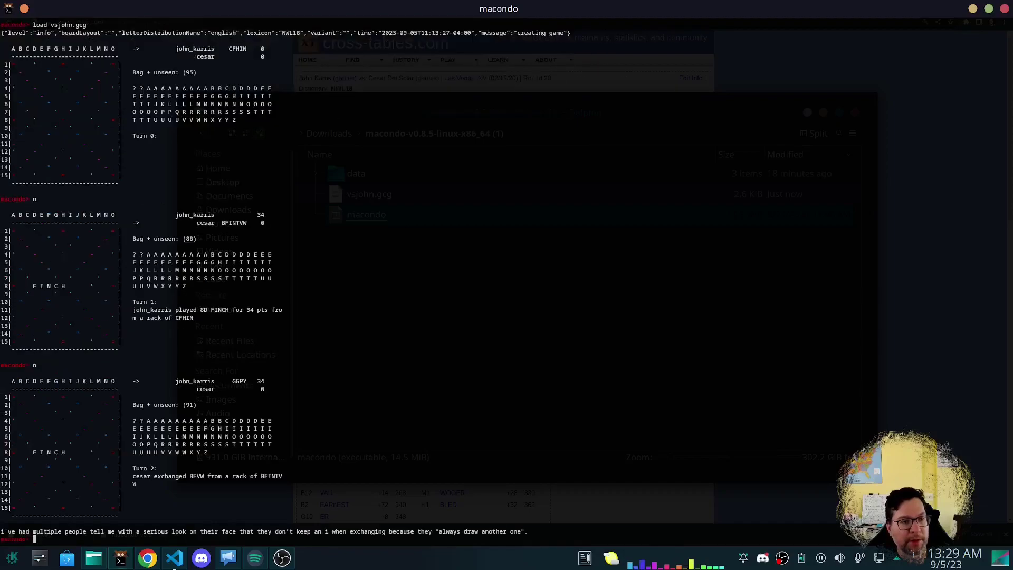
{"action": "type", "text": "n"}
{"action": "key", "text": "Return"}
{"action": "type", "text": "n"}
{"action": "key", "text": "Return"}
{"action": "type", "text": "turn 20"}
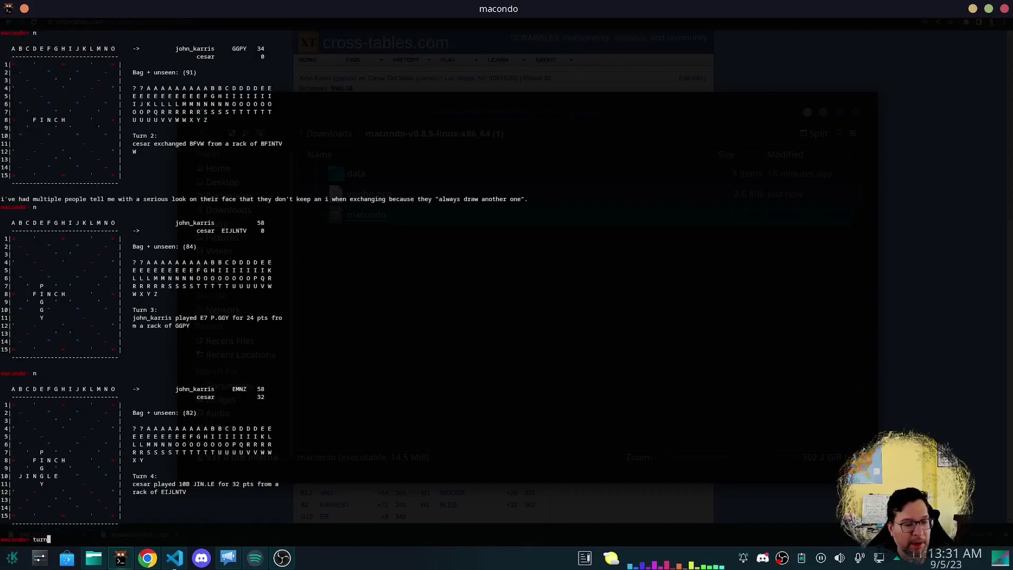
{"action": "key", "text": "Return"}
{"action": "type", "text": "n"}
Advance to turn 29 with BEATERS, then list Macondo's commands with 'help'.
{"action": "key", "text": "Return"}
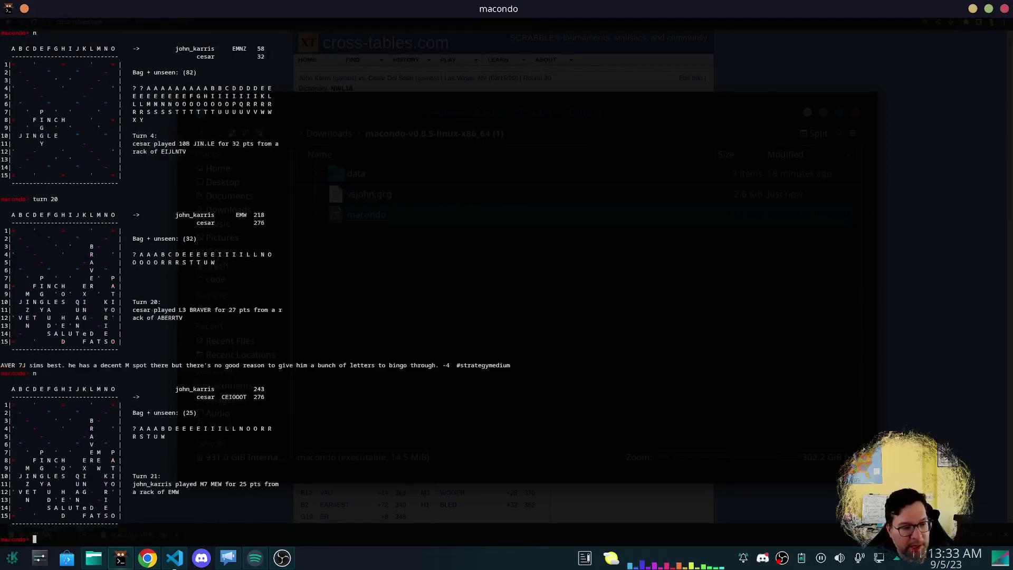
{"action": "type", "text": "n"}
{"action": "key", "text": "Return"}
{"action": "type", "text": "n"}
{"action": "key", "text": "Return"}
{"action": "type", "text": "n"}
{"action": "key", "text": "Return"}
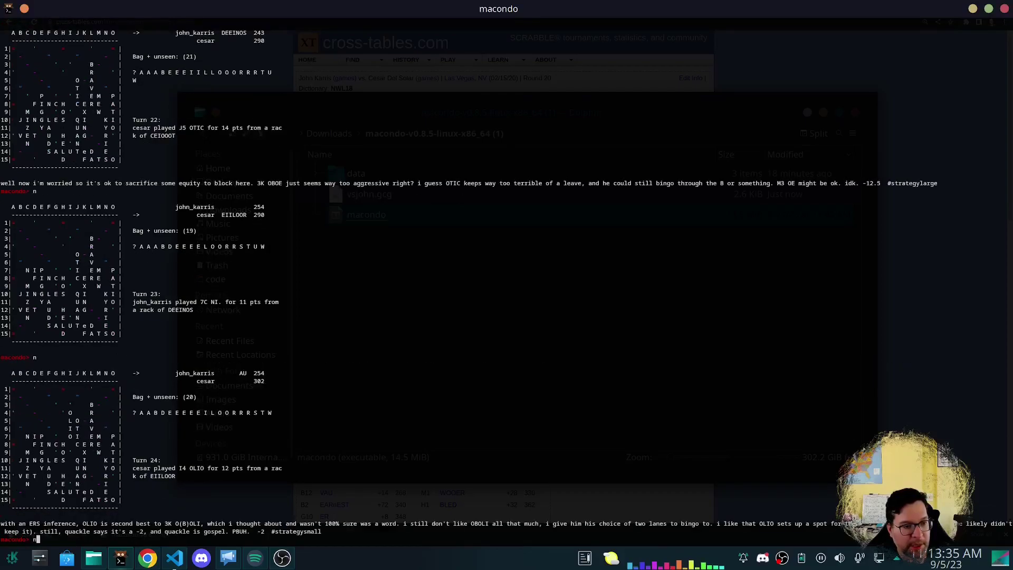
{"action": "type", "text": "n"}
{"action": "key", "text": "Return"}
{"action": "type", "text": "n"}
{"action": "key", "text": "Return"}
{"action": "type", "text": "n"}
{"action": "key", "text": "Return"}
{"action": "type", "text": "n"}
{"action": "key", "text": "Return"}
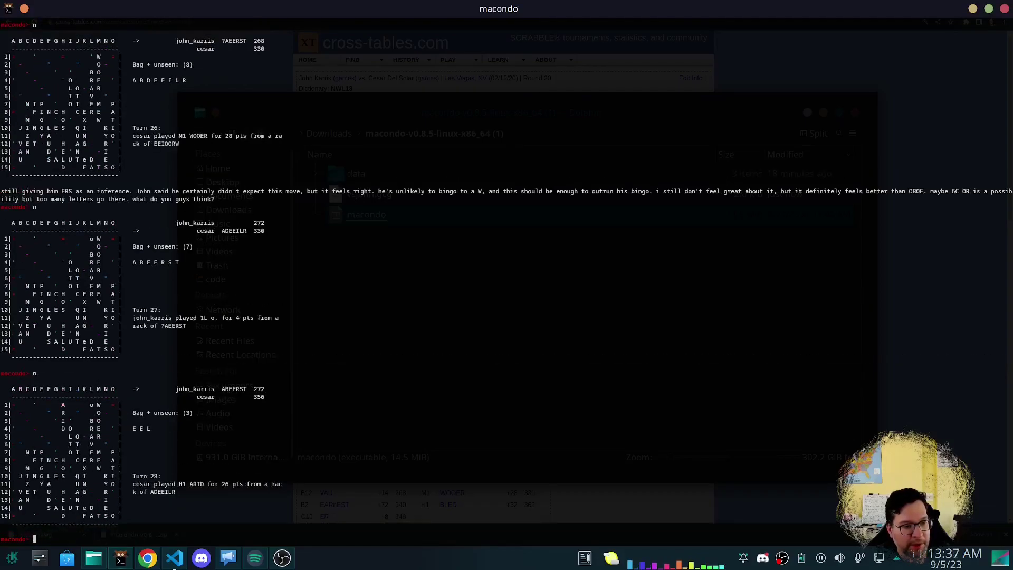
{"action": "type", "text": "n"}
{"action": "key", "text": "Return"}
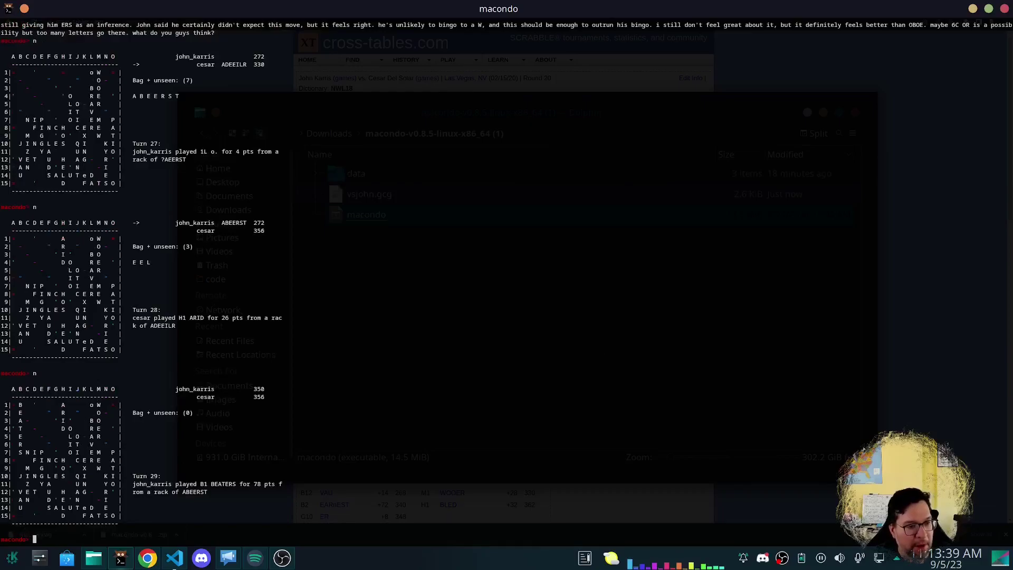
{"action": "key", "text": "Return"}
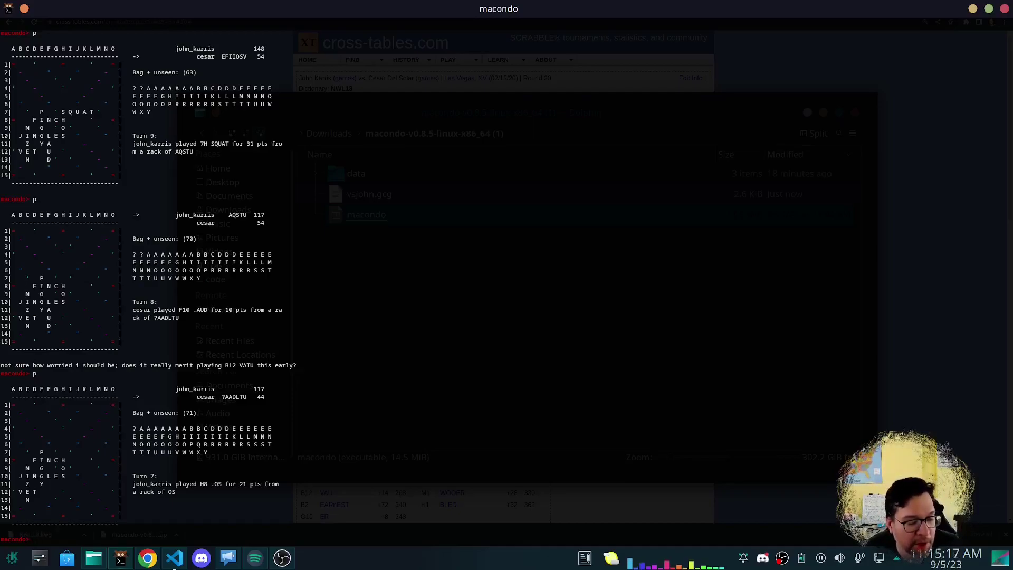
{"action": "type", "text": "help"}
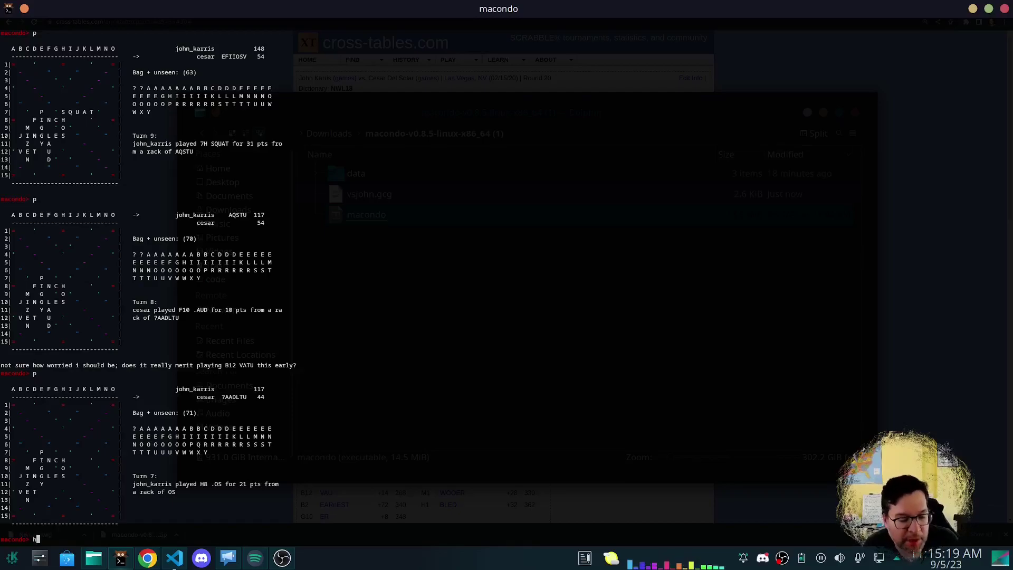
{"action": "key", "text": "Return"}
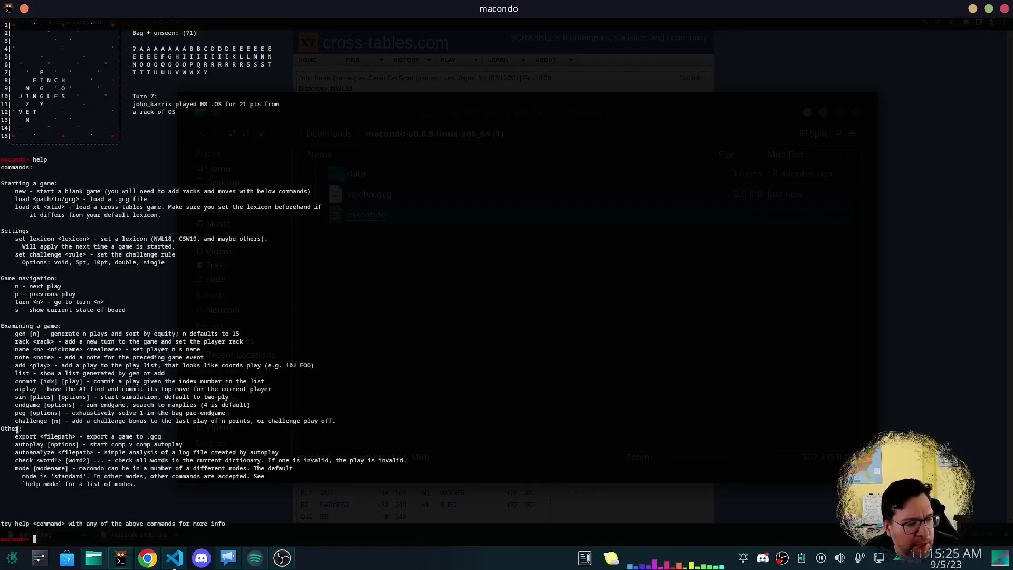
Highlight the export and autoplay command lines in the help output.
{"action": "left_click_drag", "start_coordinate": [15, 437], "coordinate": [161, 436]}
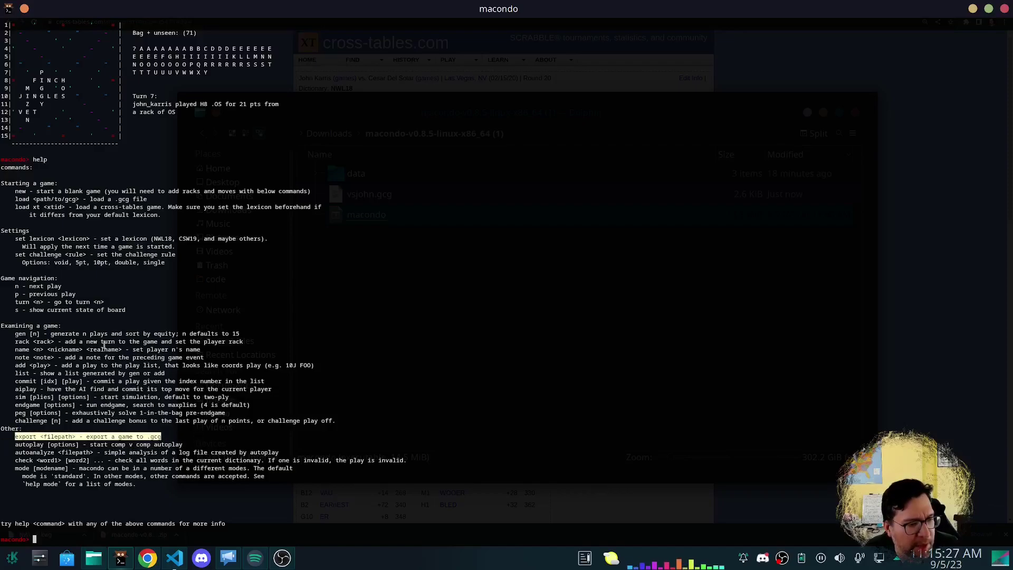
{"action": "left_click", "coordinate": [49, 438]}
{"action": "left_click_drag", "start_coordinate": [8, 436], "coordinate": [194, 433]}
{"action": "left_click", "coordinate": [10, 454]}
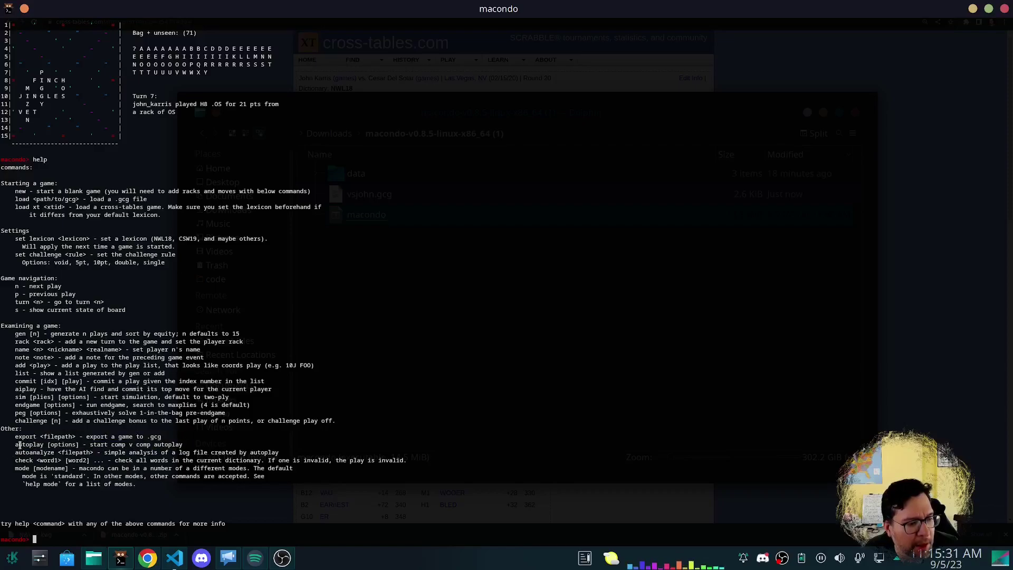
{"action": "left_click_drag", "start_coordinate": [19, 445], "coordinate": [216, 445]}
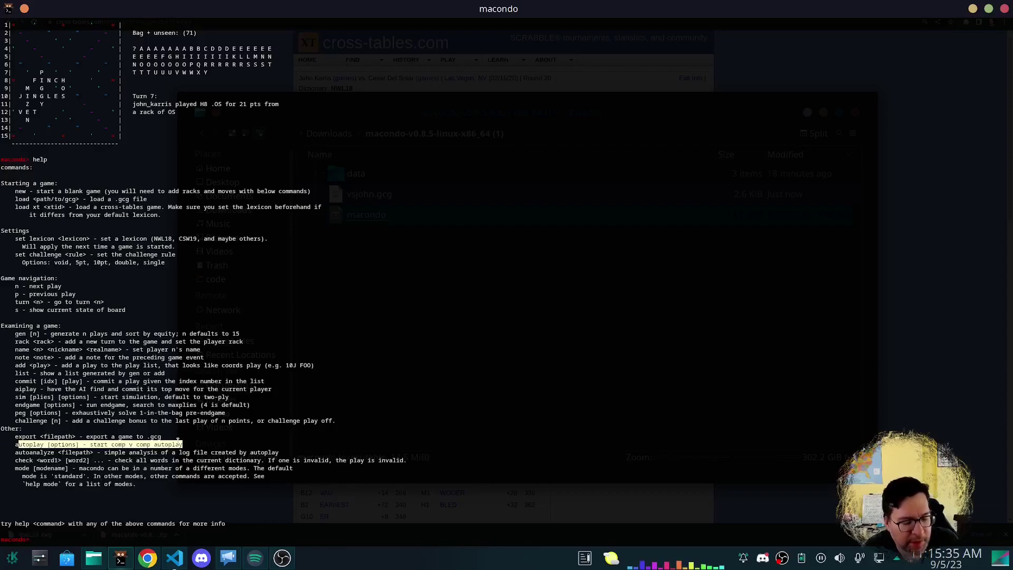
Check FOO is valid in NWL20 and get its leave value of -7.968.
{"action": "type", "text": "check"}
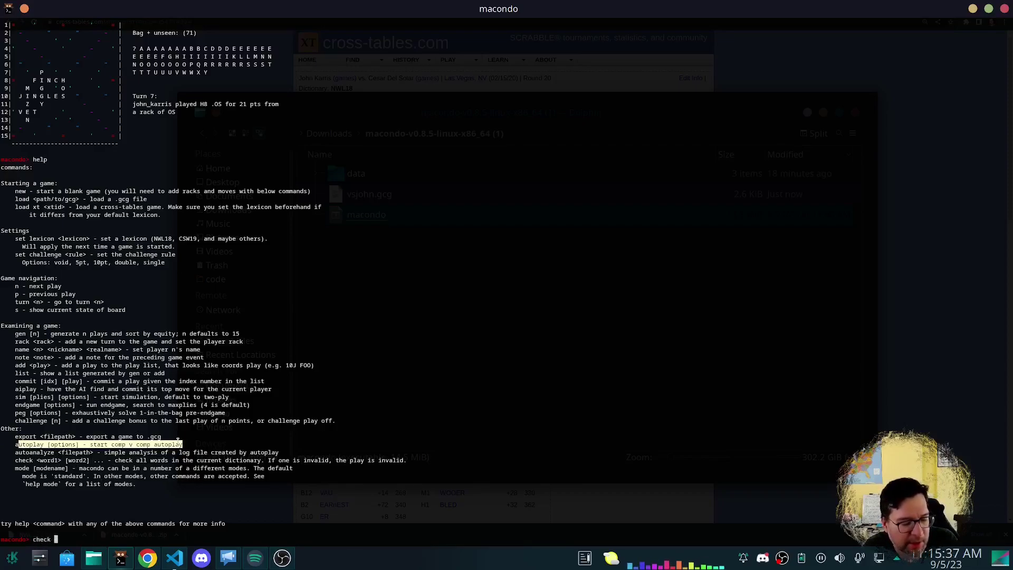
{"action": "type", "text": " FOO"}
{"action": "key", "text": "Return"}
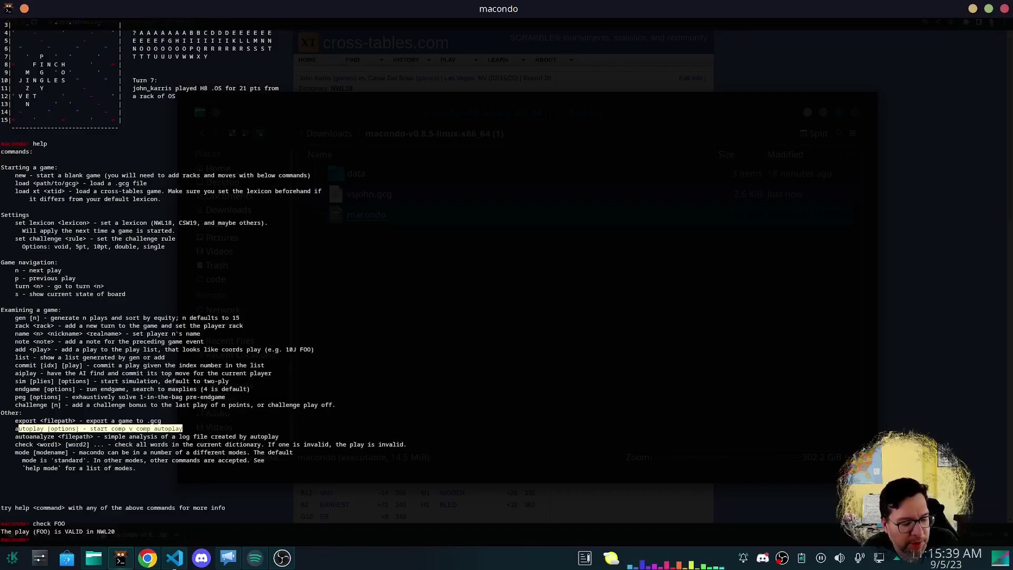
{"action": "type", "text": "lea"}
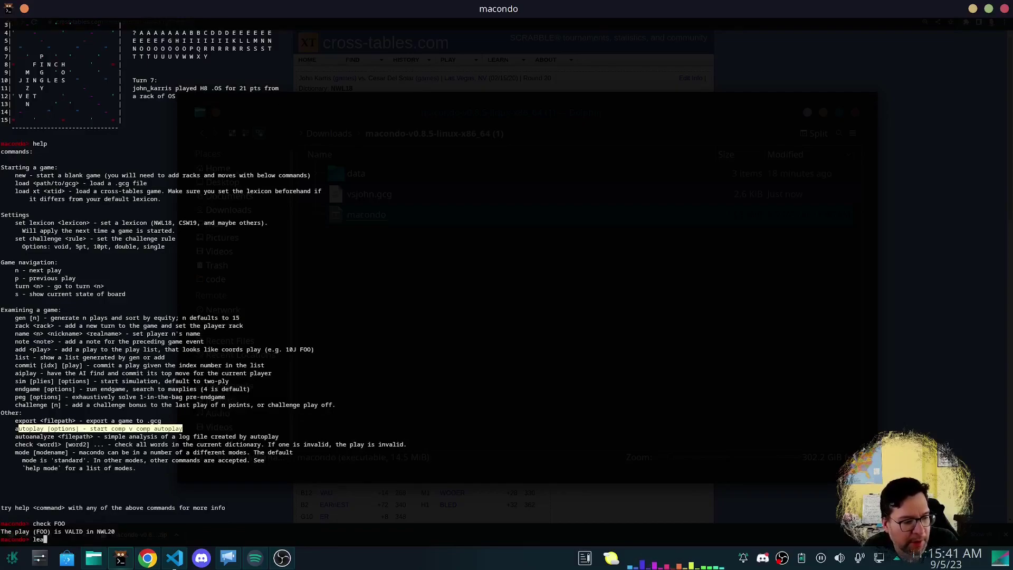
{"action": "type", "text": "ve FOO"}
{"action": "key", "text": "Return"}
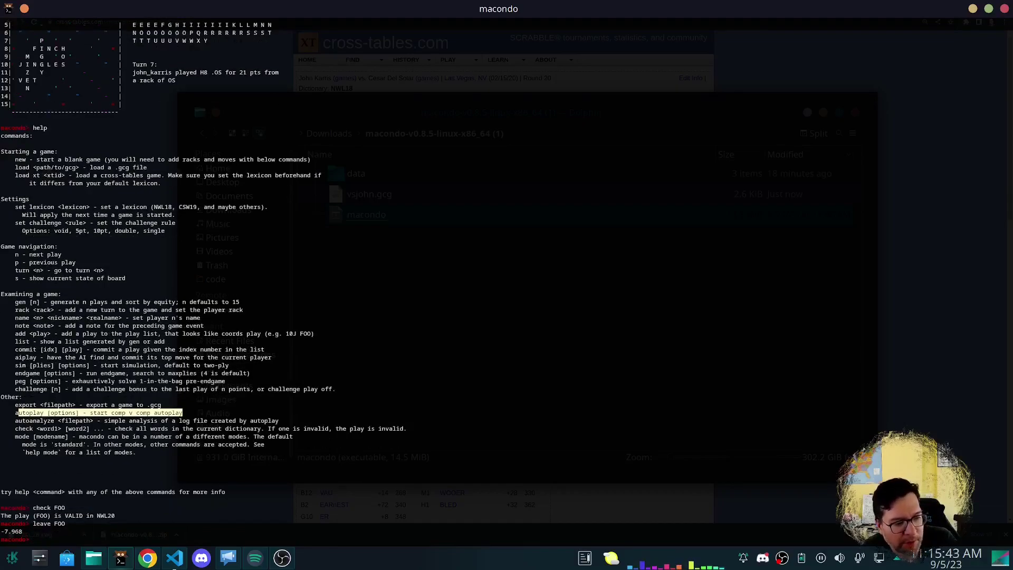